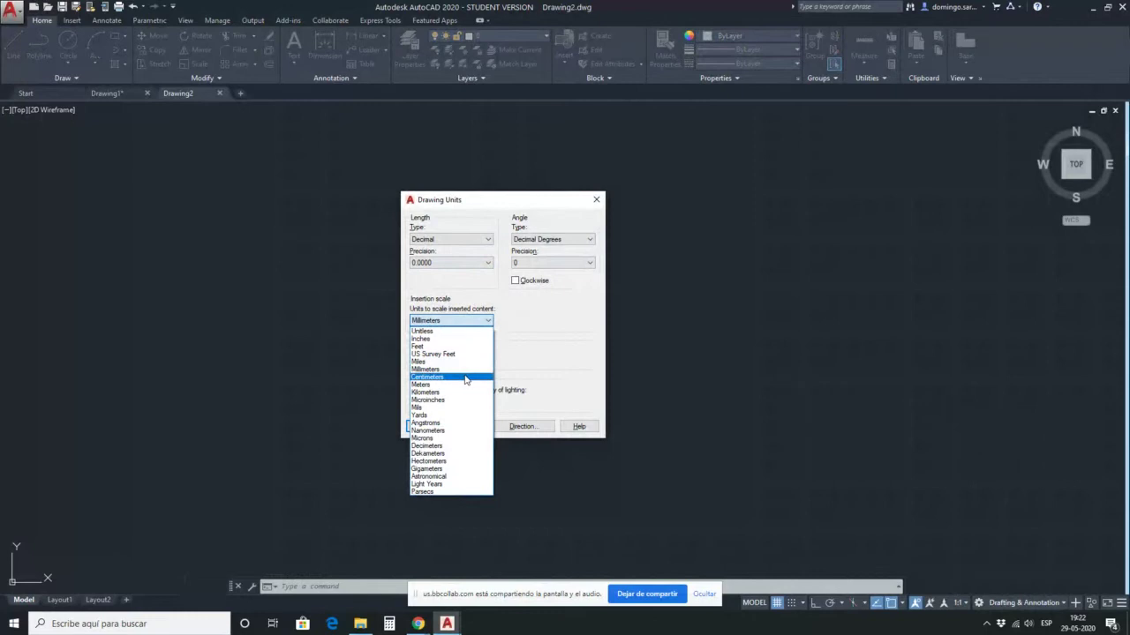
Set the drawing's insertion scale units to Centimeters.
{"action": "left_click", "coordinate": [465, 377]}
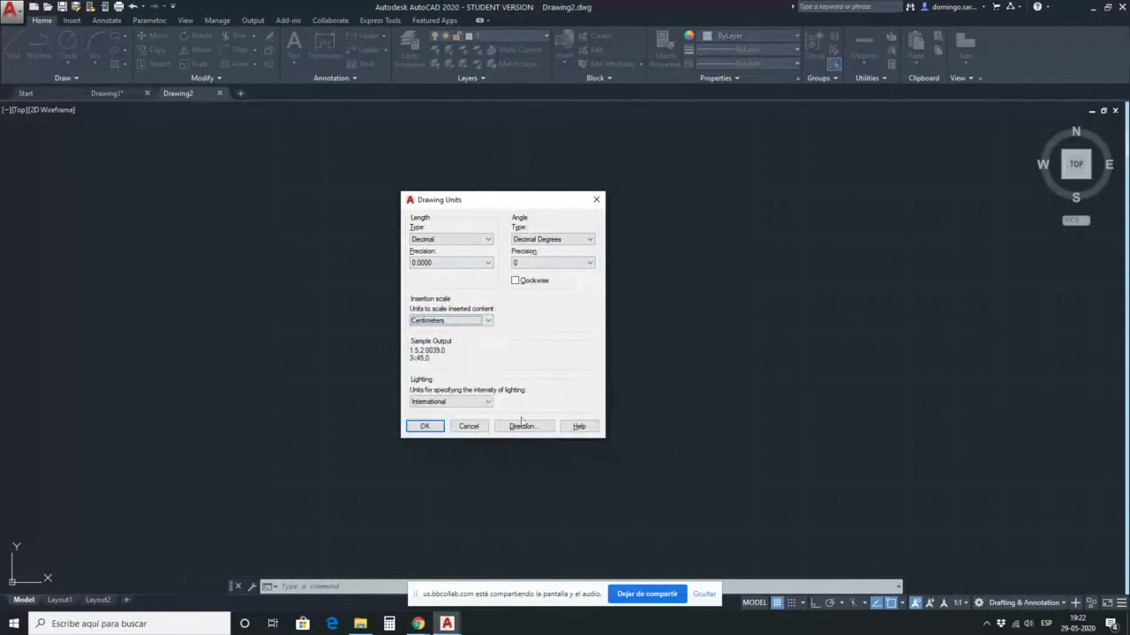
{"action": "left_click", "coordinate": [424, 427]}
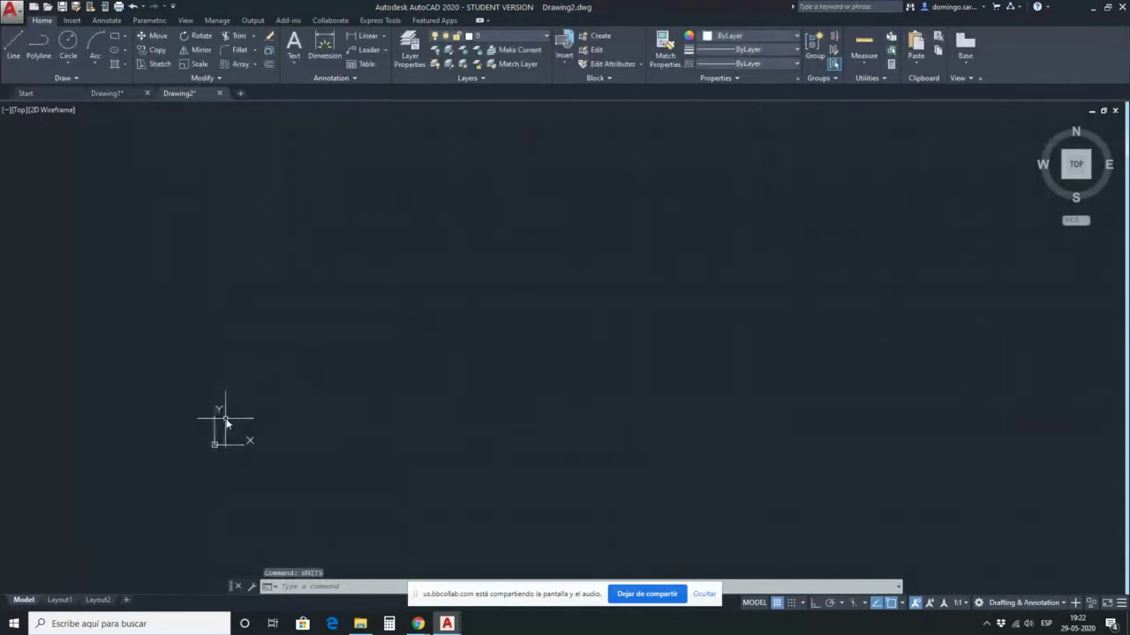
Draw a long, open, winding fit-point spline with many curves above the origin, ending just below the X axis.
{"action": "scroll", "coordinate": [237, 404], "scroll_direction": "up", "scroll_amount": 3}
{"action": "middle_click_drag", "start_coordinate": [325, 356], "coordinate": [279, 360]}
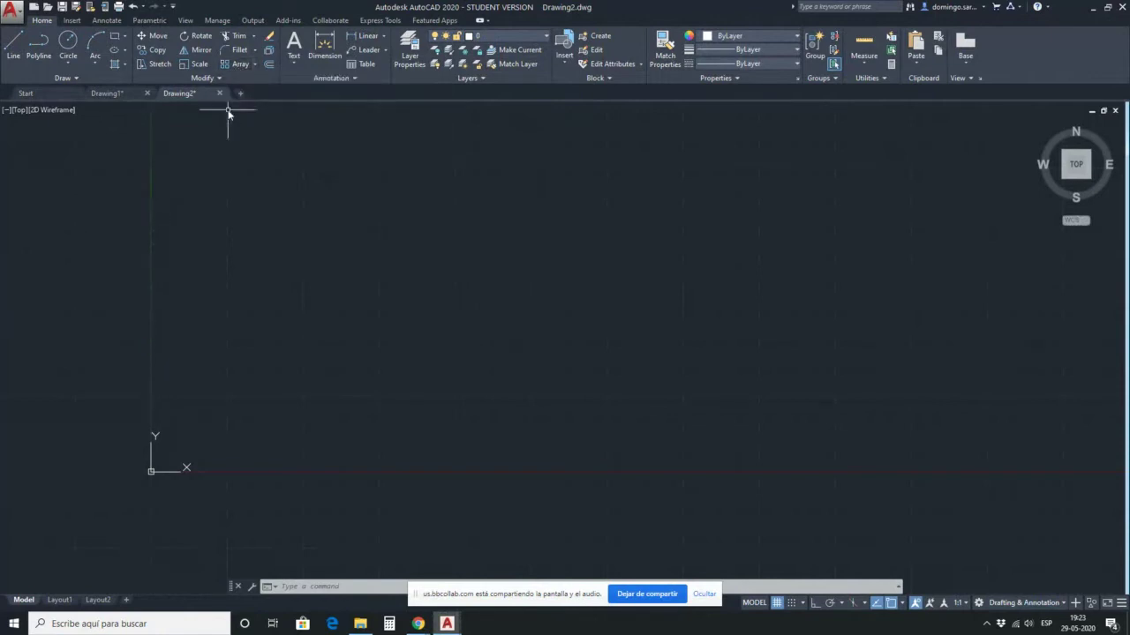
{"action": "left_click", "coordinate": [77, 81]}
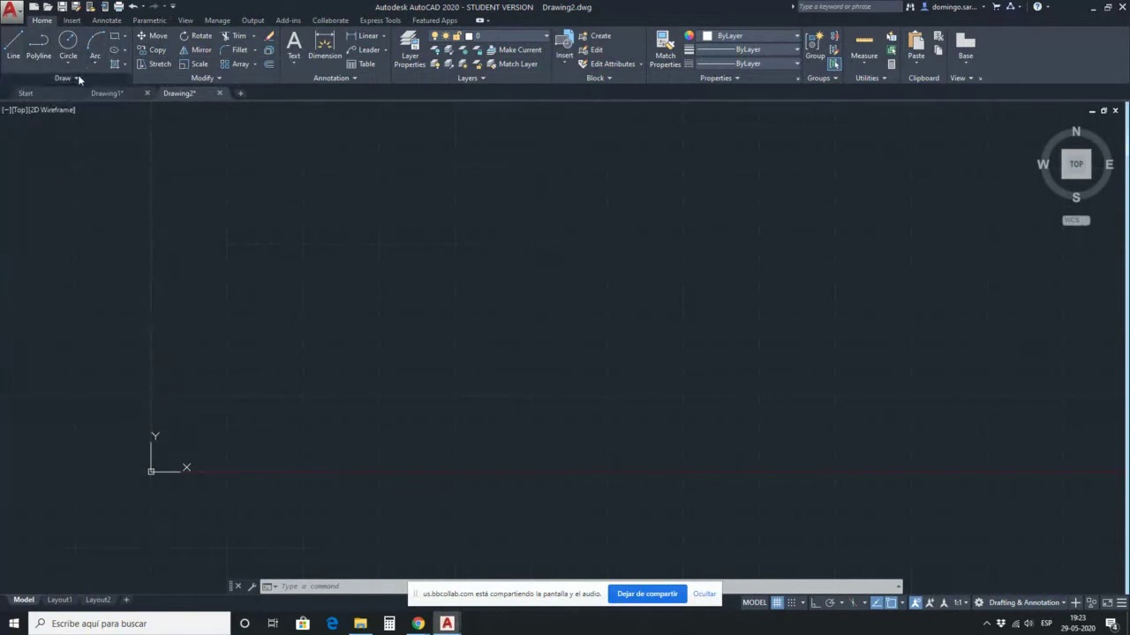
{"action": "left_click", "coordinate": [78, 78]}
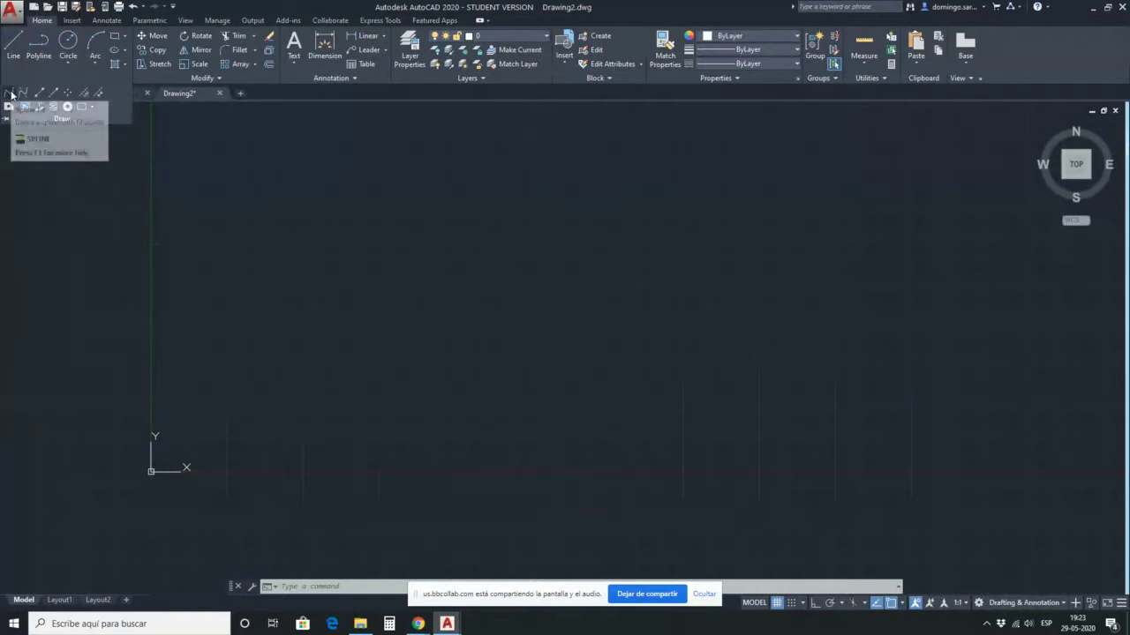
{"action": "left_click", "coordinate": [10, 95]}
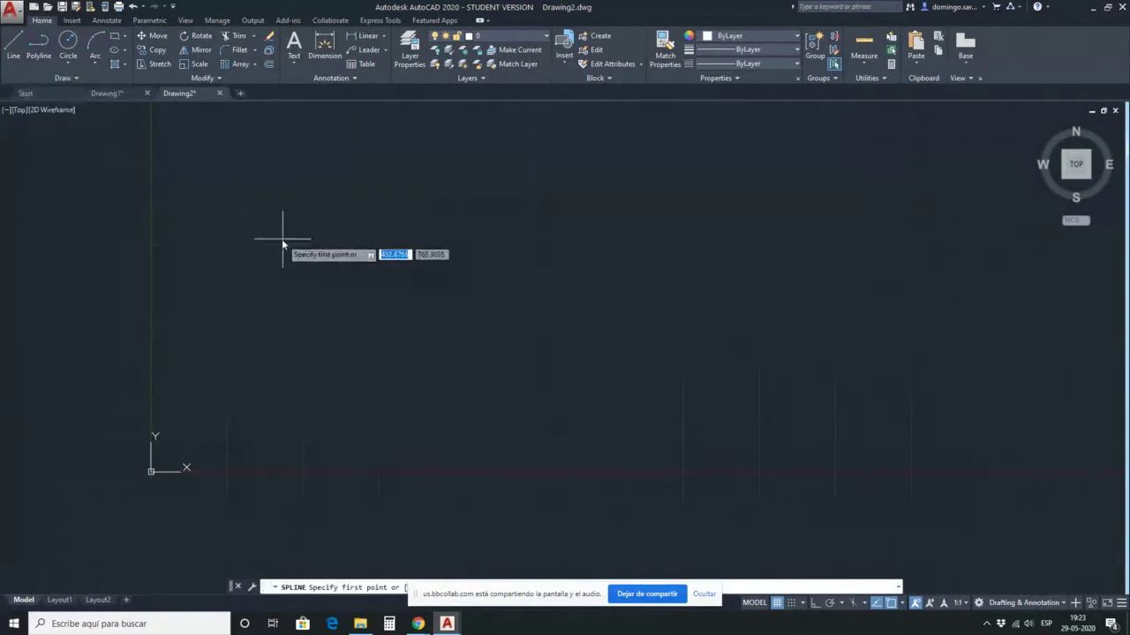
{"action": "left_click", "coordinate": [217, 236]}
{"action": "left_click", "coordinate": [266, 185]}
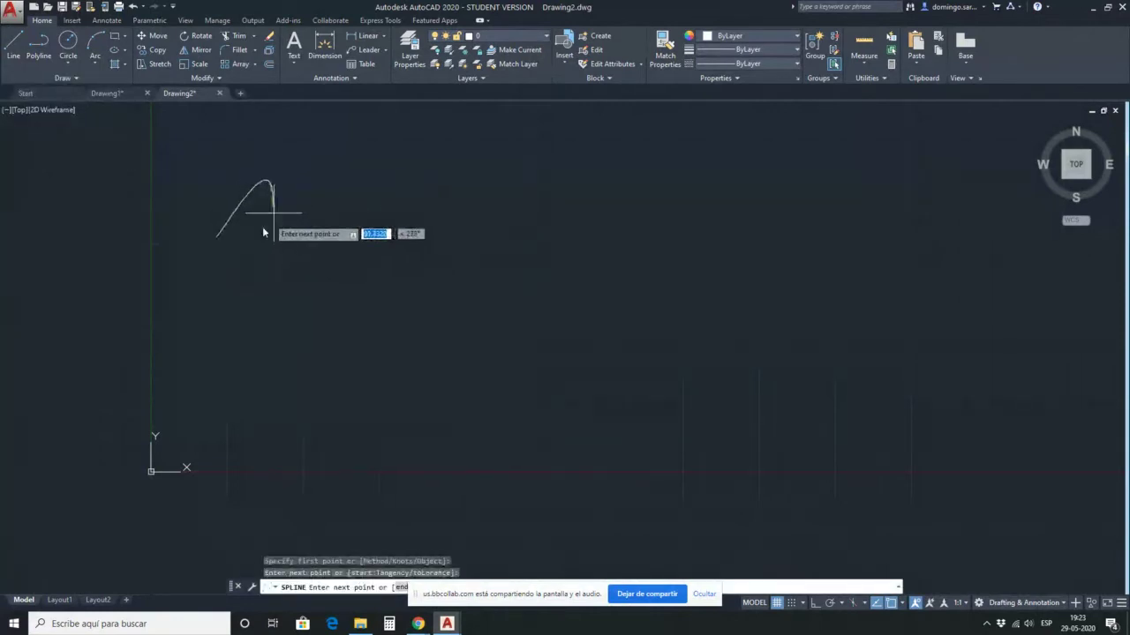
{"action": "left_click", "coordinate": [256, 316]}
{"action": "left_click", "coordinate": [322, 319]}
{"action": "left_click", "coordinate": [281, 243]}
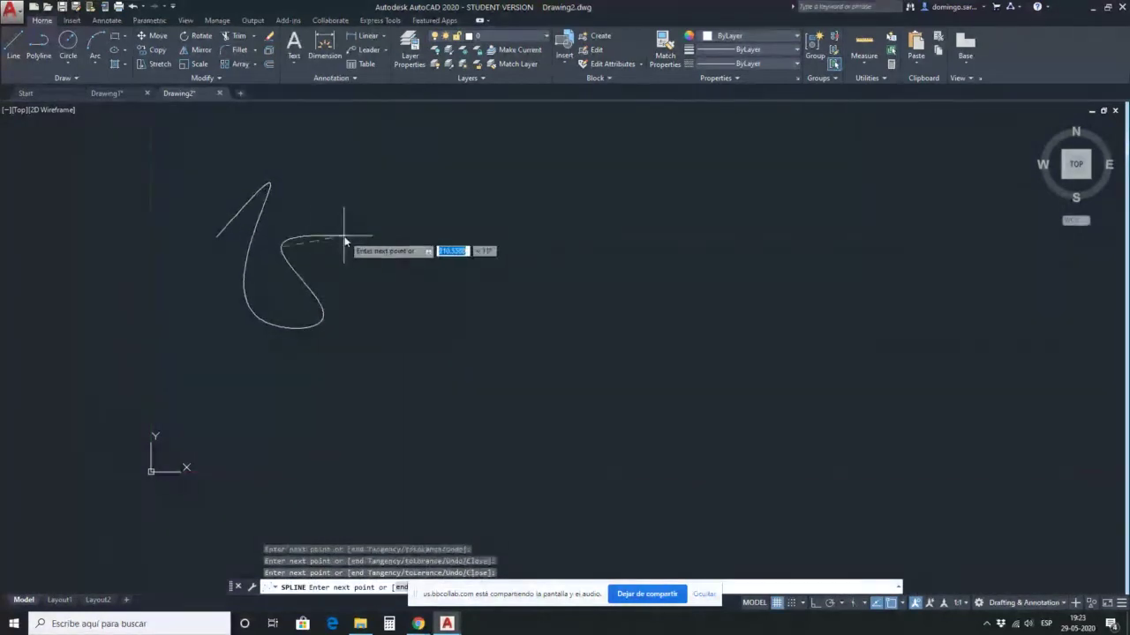
{"action": "left_click", "coordinate": [345, 239]}
{"action": "left_click", "coordinate": [345, 300]}
{"action": "left_click", "coordinate": [450, 300]}
{"action": "left_click", "coordinate": [396, 231]}
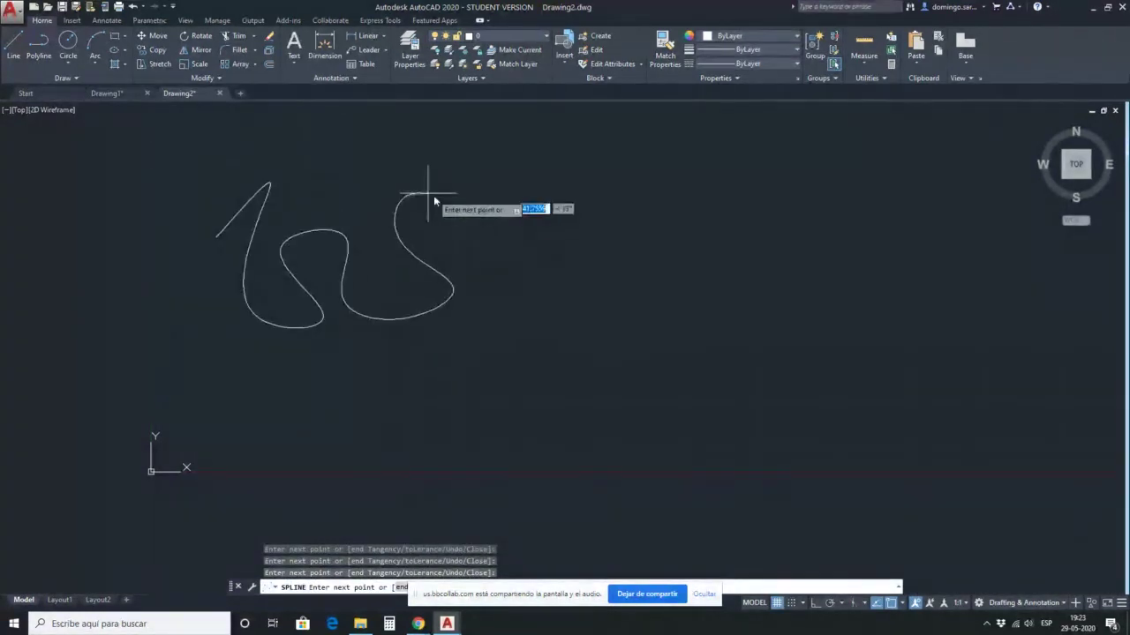
{"action": "left_click", "coordinate": [508, 277]}
{"action": "left_click", "coordinate": [553, 231]}
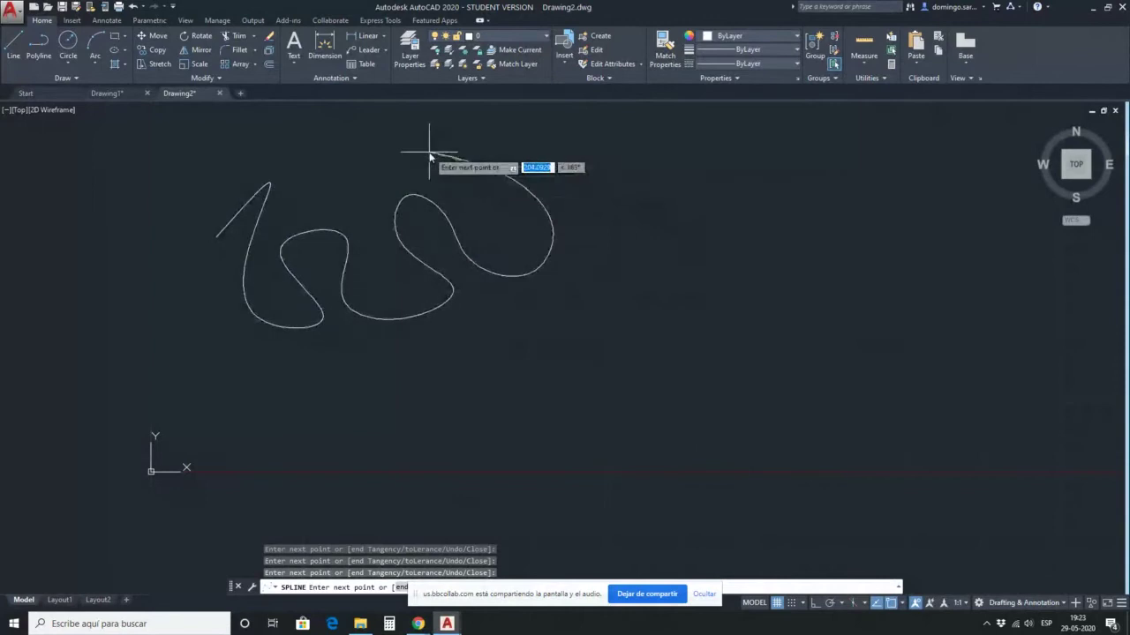
{"action": "left_click", "coordinate": [252, 177]}
{"action": "left_click", "coordinate": [178, 135]}
{"action": "left_click", "coordinate": [131, 251]}
{"action": "left_click", "coordinate": [219, 311]}
{"action": "left_click", "coordinate": [178, 357]}
{"action": "left_click", "coordinate": [258, 338]}
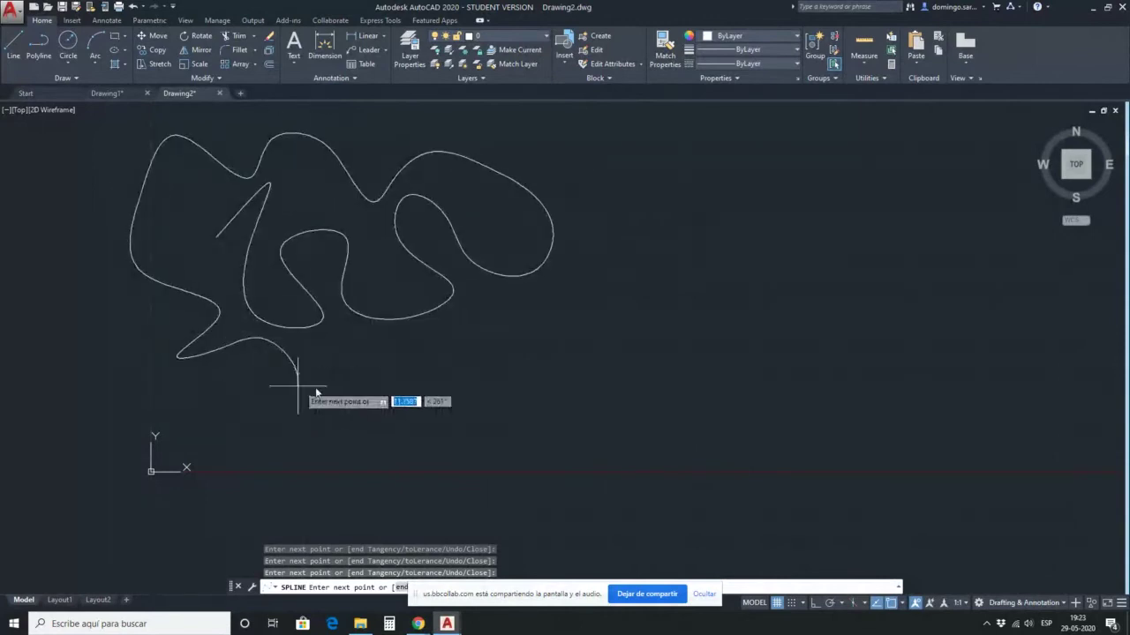
{"action": "left_click", "coordinate": [329, 388]}
{"action": "left_click", "coordinate": [353, 314]}
{"action": "left_click", "coordinate": [441, 355]}
{"action": "left_click", "coordinate": [522, 278]}
{"action": "left_click", "coordinate": [564, 335]}
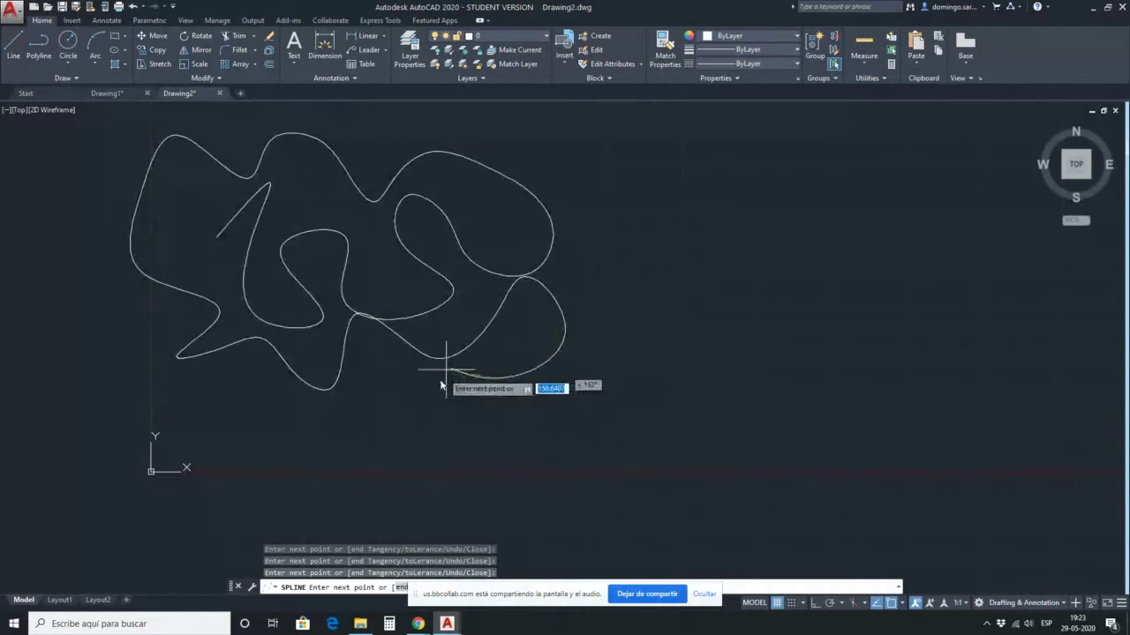
{"action": "left_click", "coordinate": [415, 389]}
{"action": "left_click", "coordinate": [472, 405]}
{"action": "left_click", "coordinate": [384, 457]}
{"action": "left_click", "coordinate": [341, 421]}
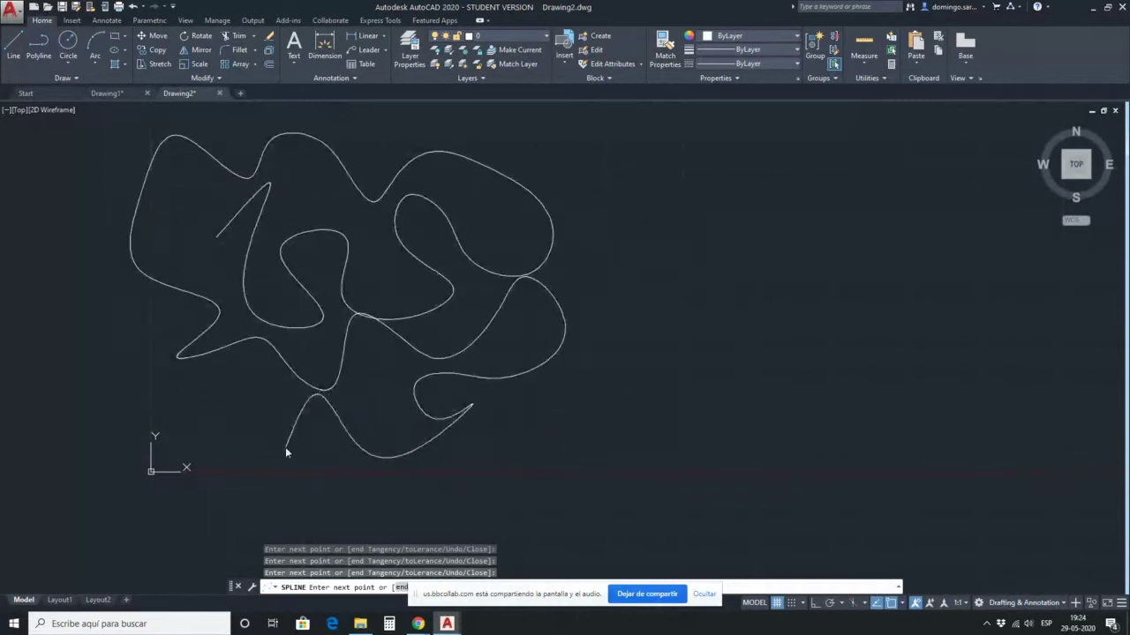
{"action": "left_click", "coordinate": [285, 447]}
{"action": "left_click", "coordinate": [316, 454]}
{"action": "left_click", "coordinate": [300, 487]}
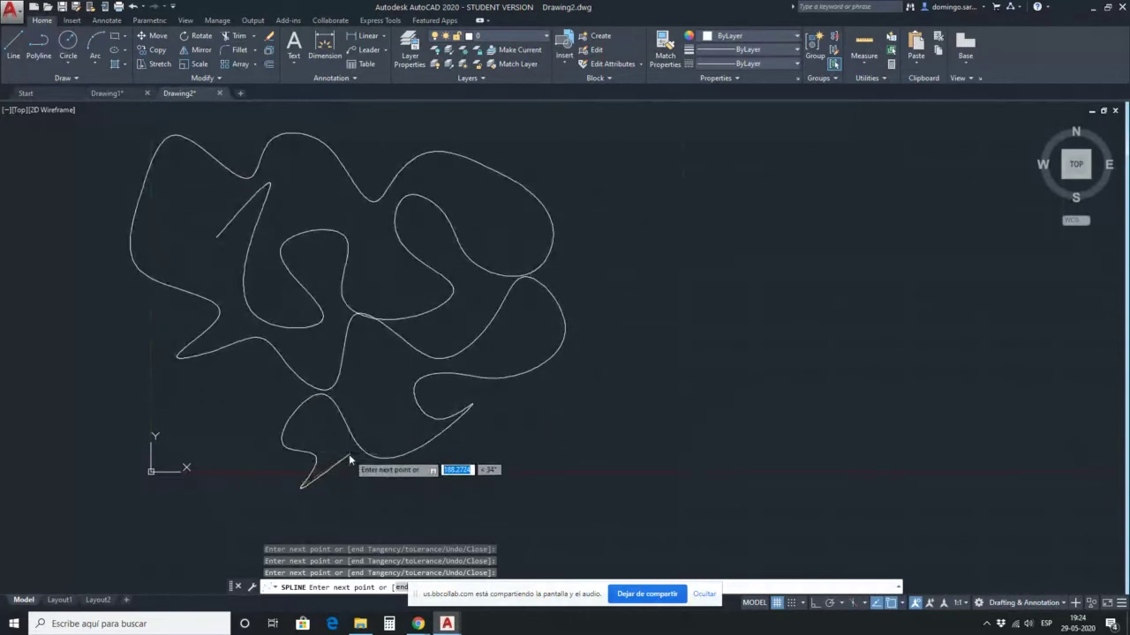
{"action": "key", "text": "Return"}
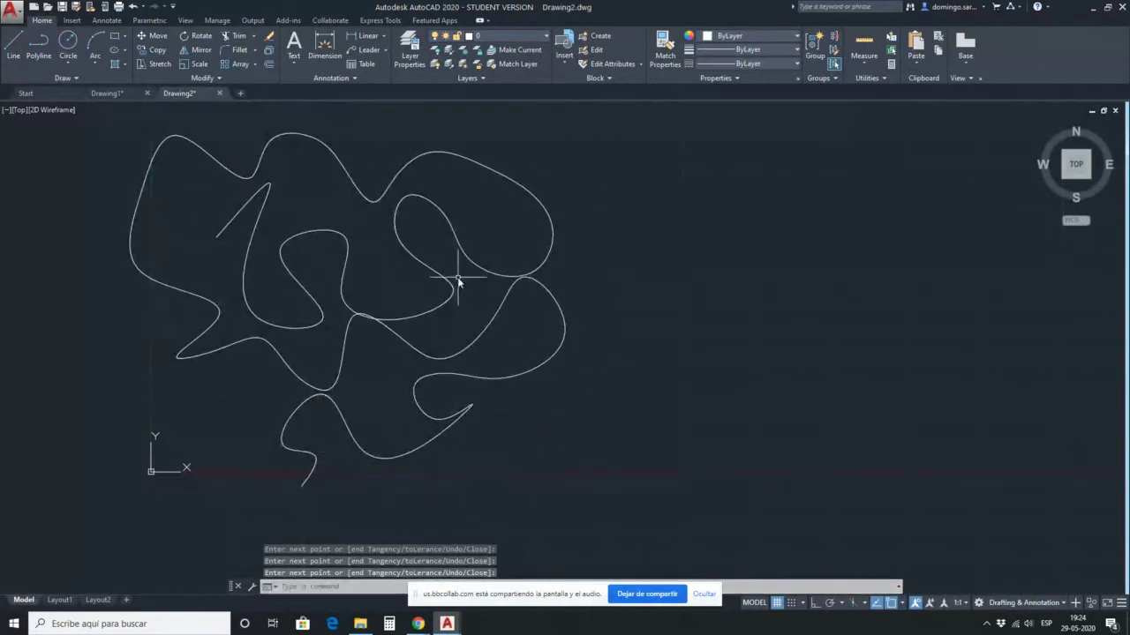
Draw a second fit-point spline to the right of the first, looping round irregularly and ending on its own start point.
{"action": "left_click", "coordinate": [69, 77]}
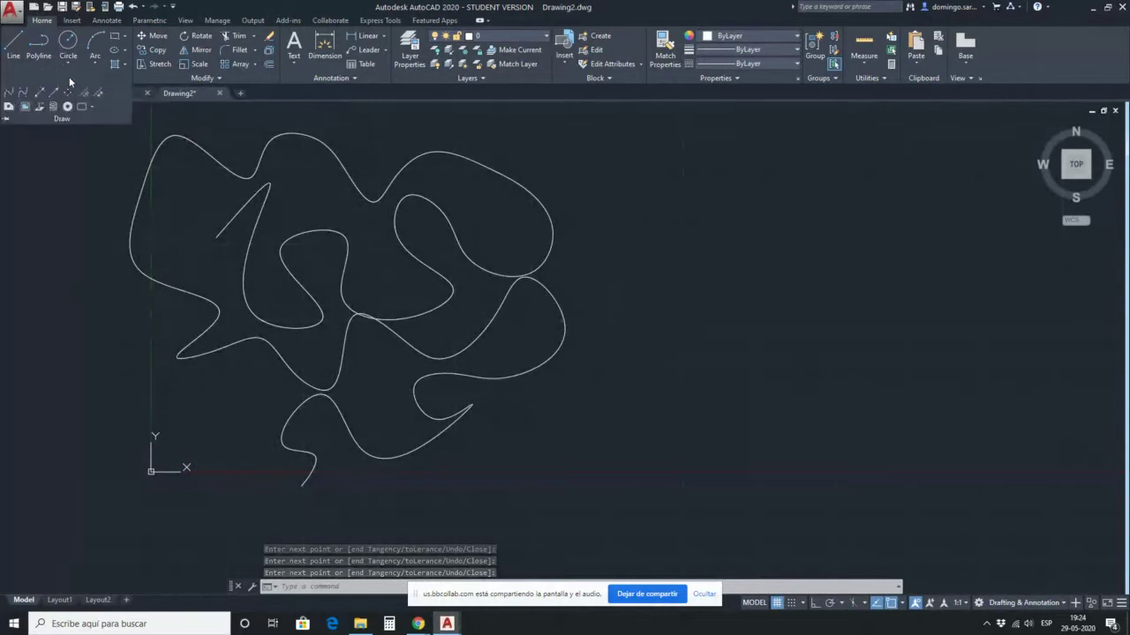
{"action": "left_click", "coordinate": [9, 91]}
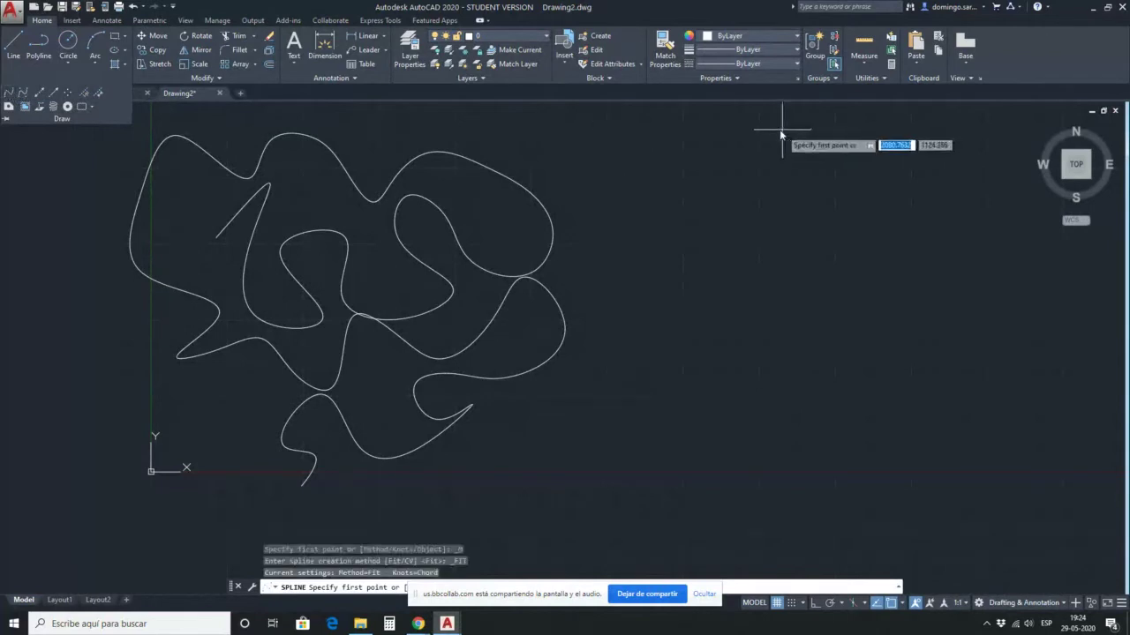
{"action": "left_click", "coordinate": [694, 147]}
{"action": "left_click", "coordinate": [761, 185]}
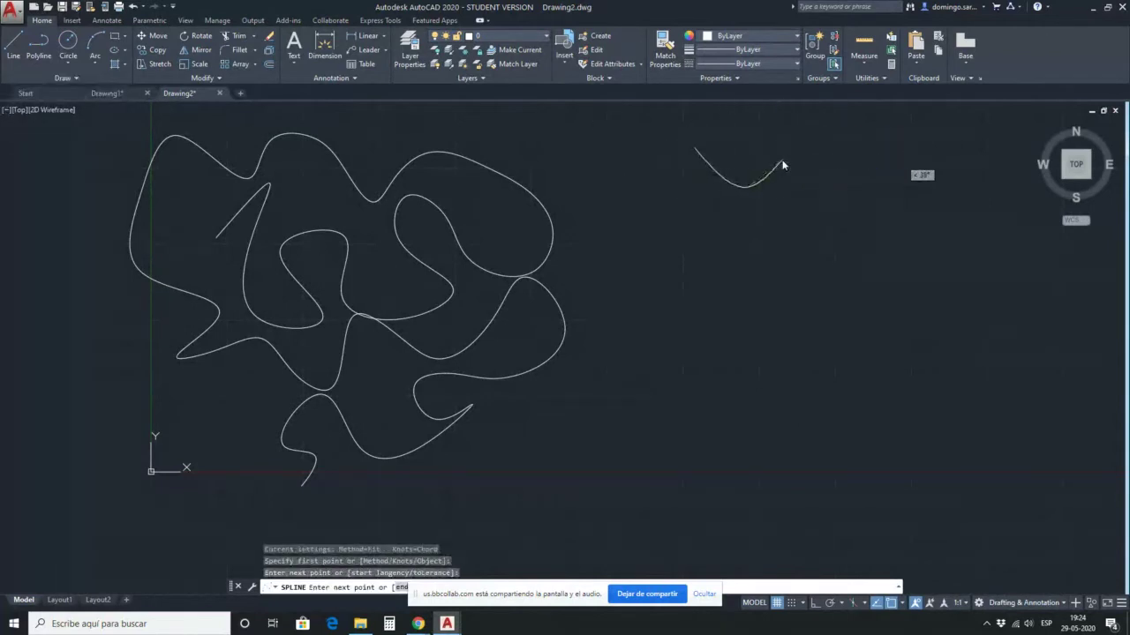
{"action": "left_click", "coordinate": [805, 152]}
{"action": "left_click", "coordinate": [923, 265]}
{"action": "left_click", "coordinate": [870, 366]}
{"action": "left_click", "coordinate": [789, 360]}
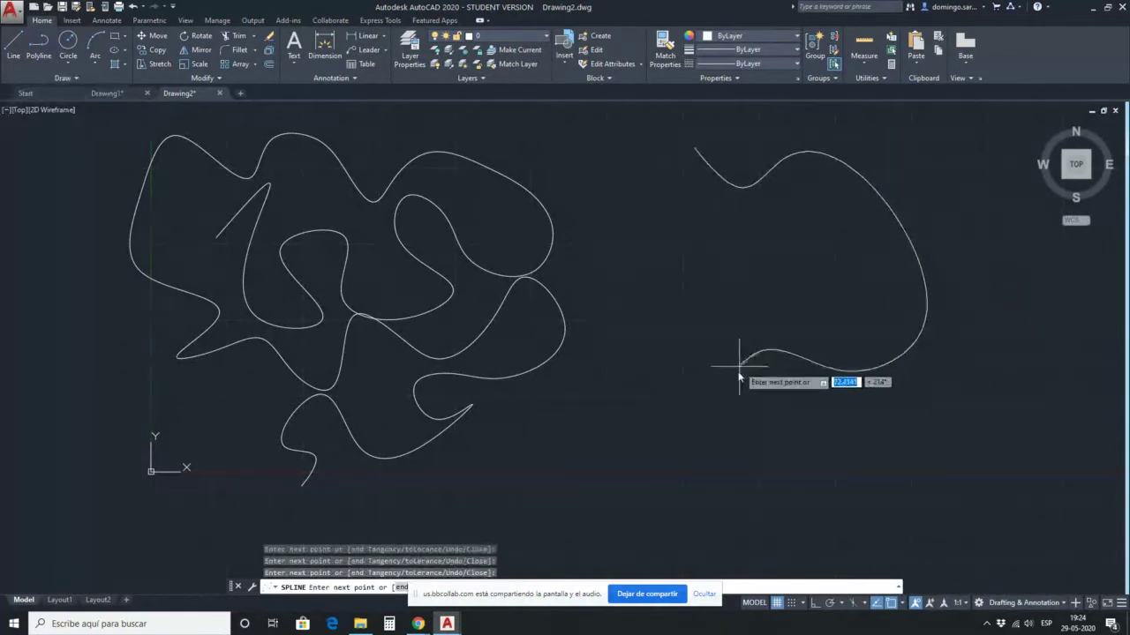
{"action": "left_click", "coordinate": [741, 369]}
{"action": "left_click", "coordinate": [773, 399]}
{"action": "left_click", "coordinate": [720, 417]}
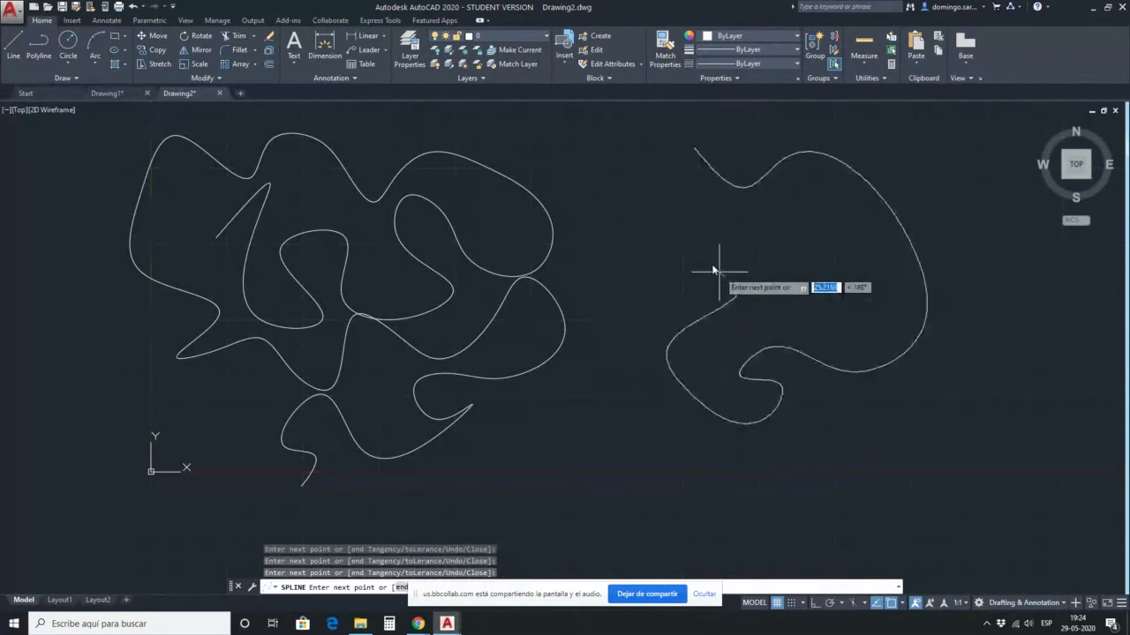
{"action": "left_click", "coordinate": [606, 196]}
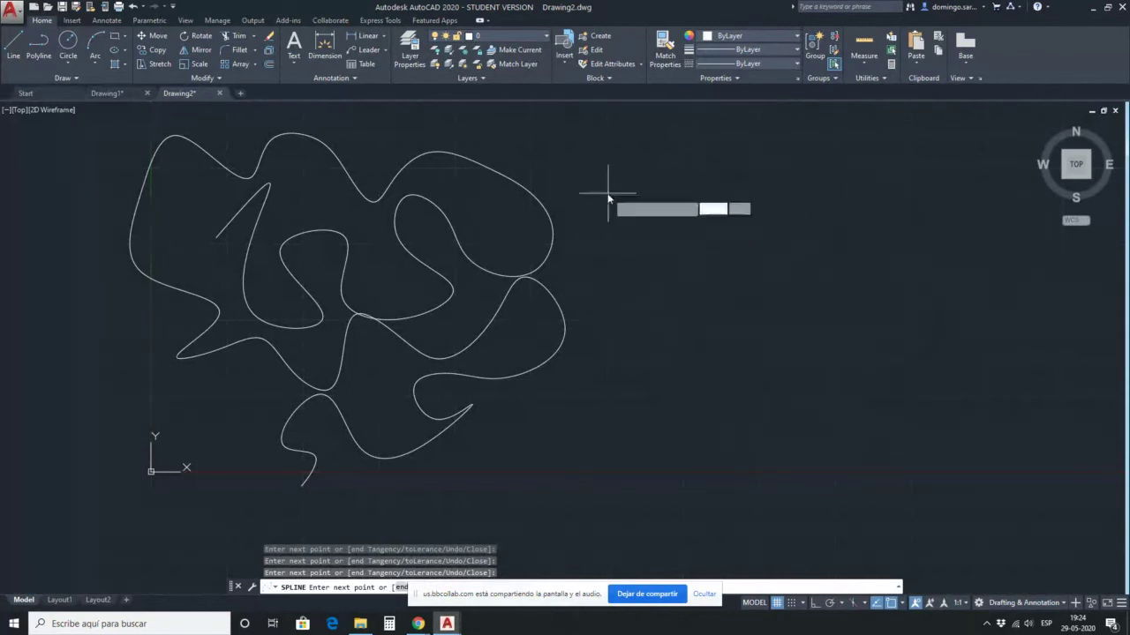
{"action": "left_click", "coordinate": [592, 141]}
{"action": "left_click", "coordinate": [662, 175]}
{"action": "left_click", "coordinate": [675, 129]}
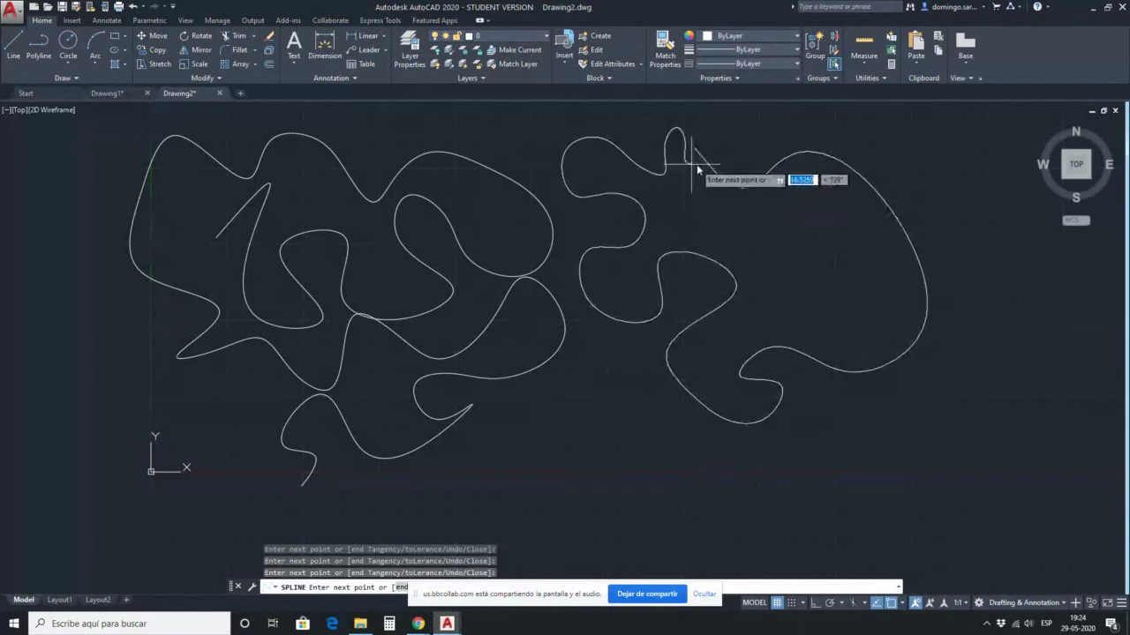
{"action": "scroll", "coordinate": [697, 154], "scroll_direction": "up", "scroll_amount": 6}
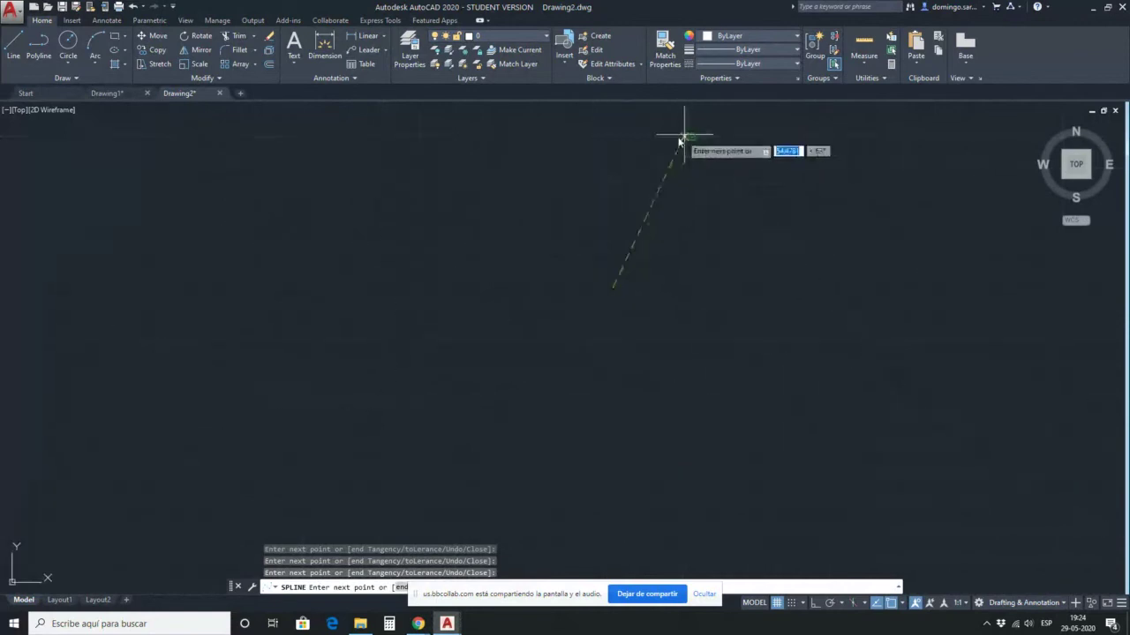
{"action": "left_click", "coordinate": [693, 140]}
{"action": "key", "text": "Return"}
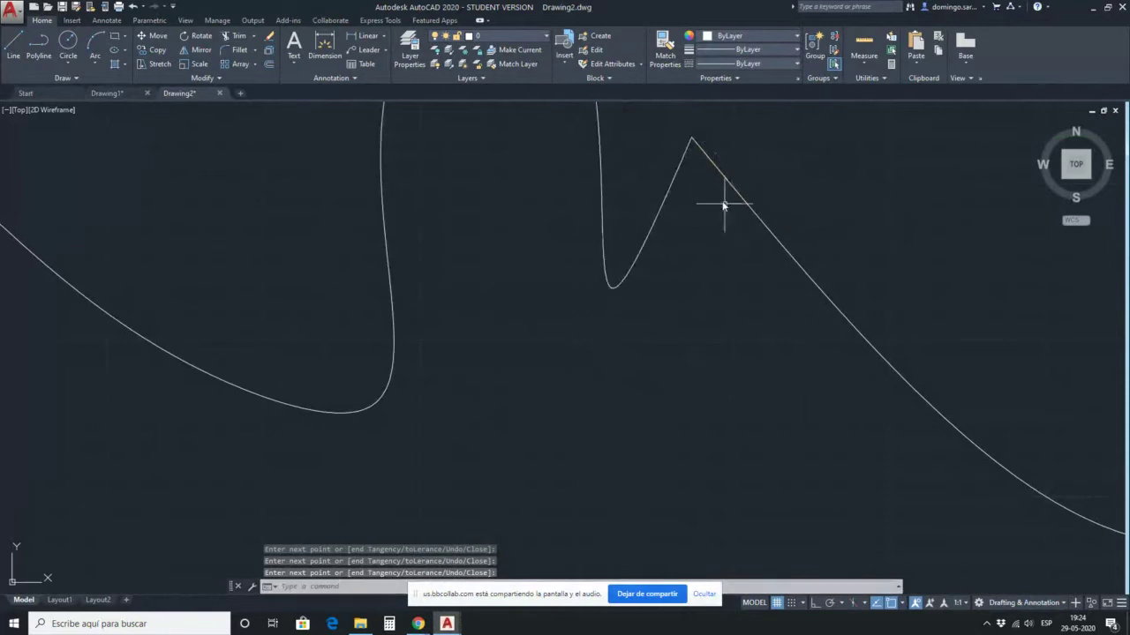
Select the looped spline and stretch several fit points on its left side inward to form a jagged outline.
{"action": "scroll", "coordinate": [675, 240], "scroll_direction": "down", "scroll_amount": 4}
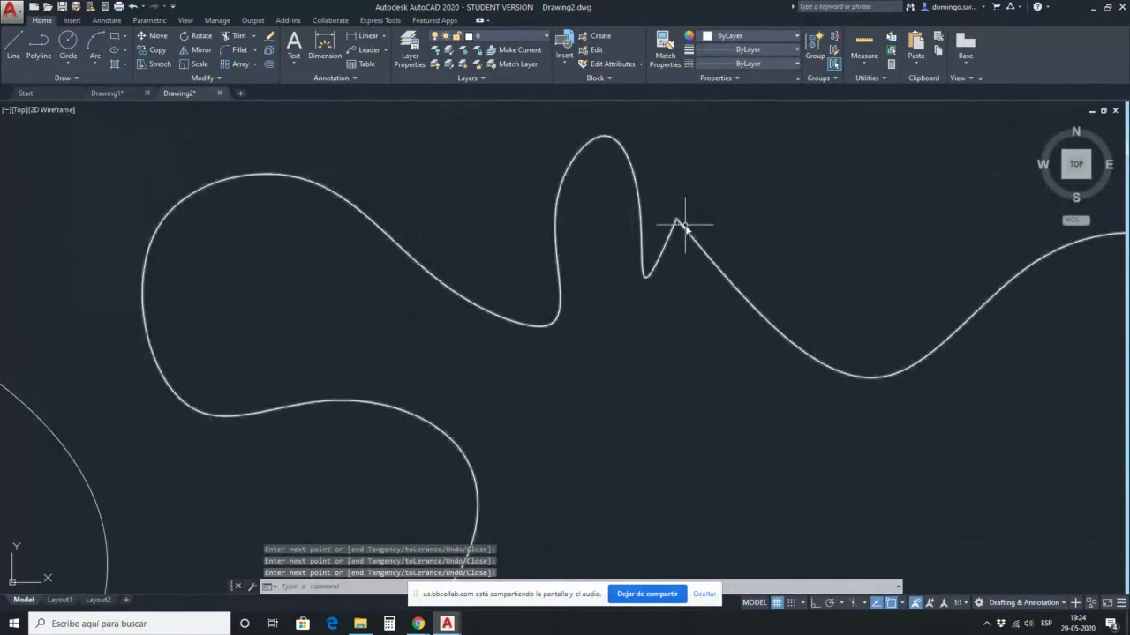
{"action": "left_click", "coordinate": [683, 225]}
{"action": "left_click", "coordinate": [706, 258]}
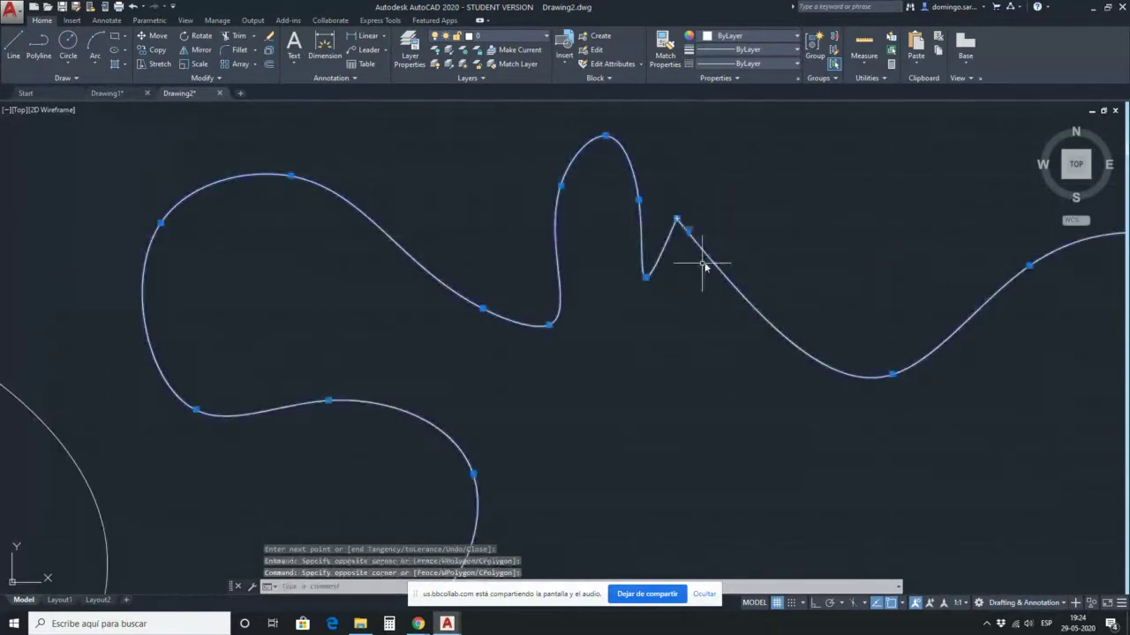
{"action": "scroll", "coordinate": [459, 231], "scroll_direction": "down", "scroll_amount": 3}
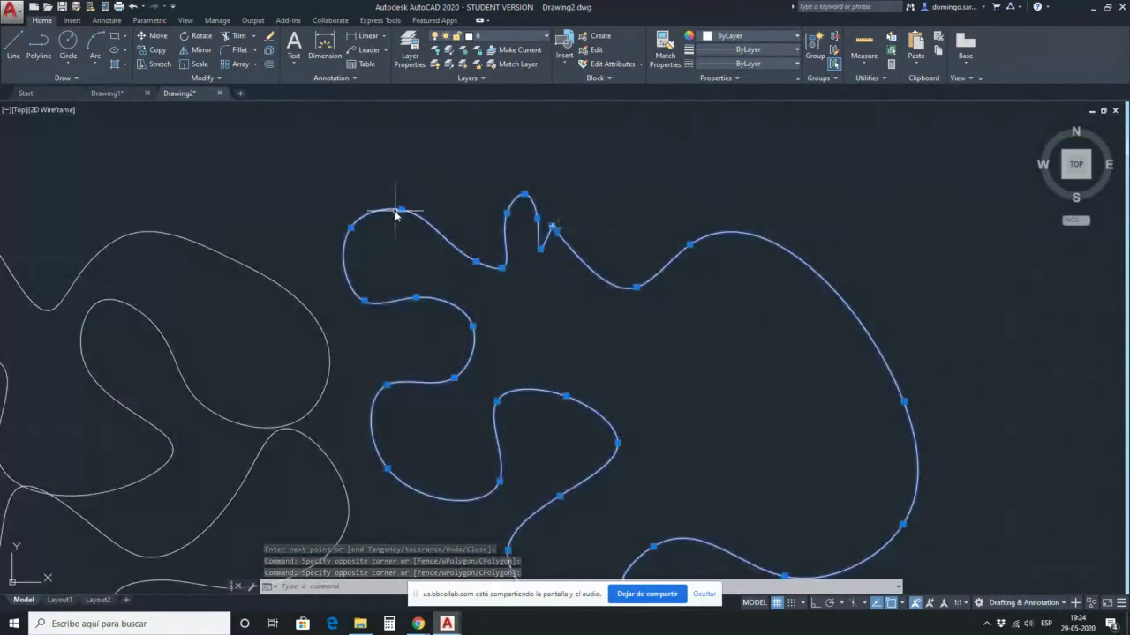
{"action": "left_click", "coordinate": [351, 228]}
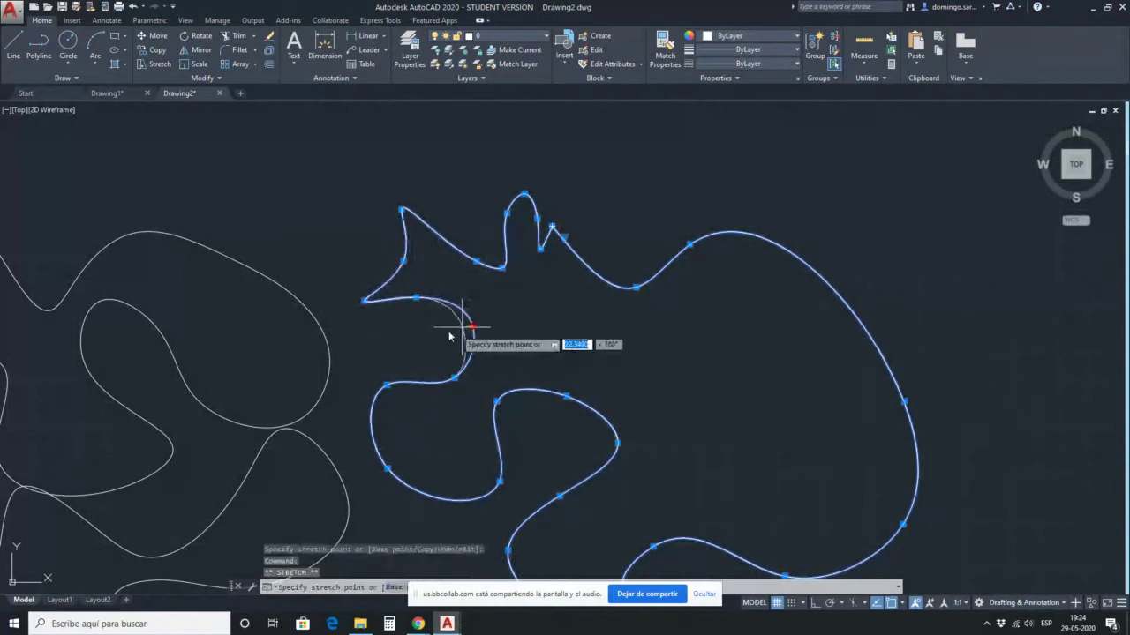
{"action": "left_click", "coordinate": [390, 340]}
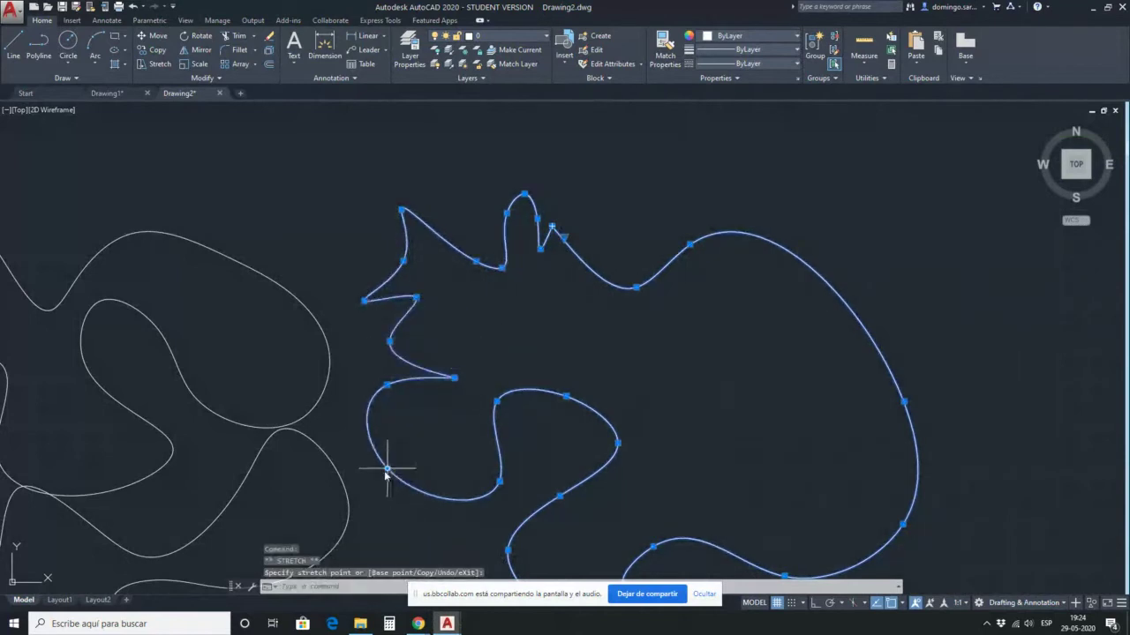
{"action": "left_click", "coordinate": [387, 469]}
{"action": "left_click", "coordinate": [441, 422]}
{"action": "left_click", "coordinate": [557, 447]}
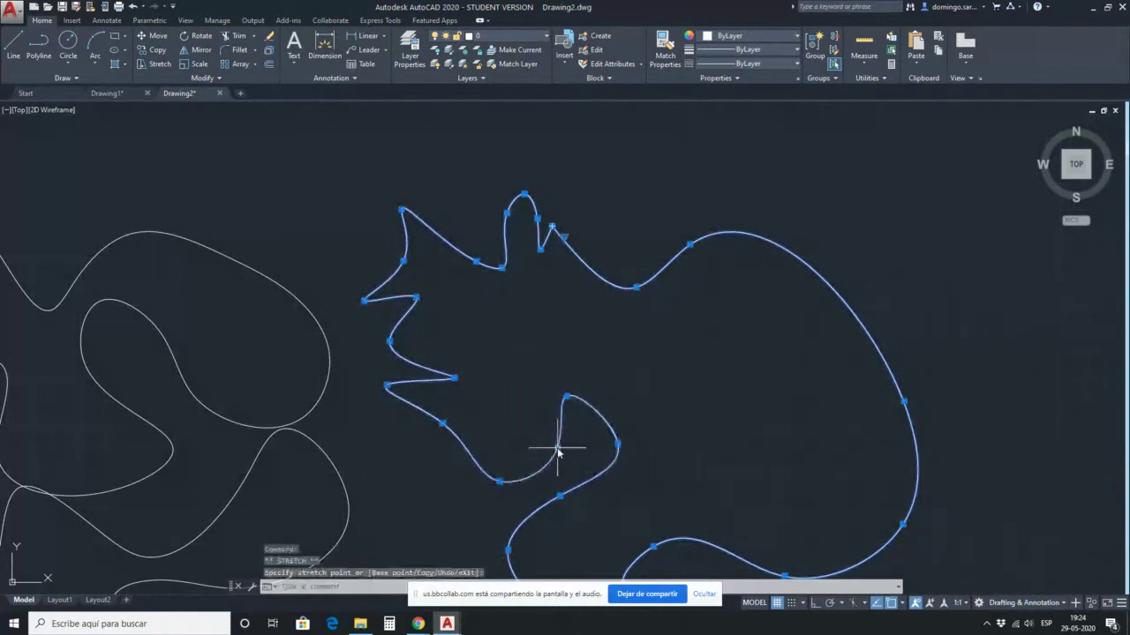
Stretch the looped spline's right-hand fit point outward and its upper one upward to enlarge the lobe, then deselect it.
{"action": "left_click", "coordinate": [905, 402]}
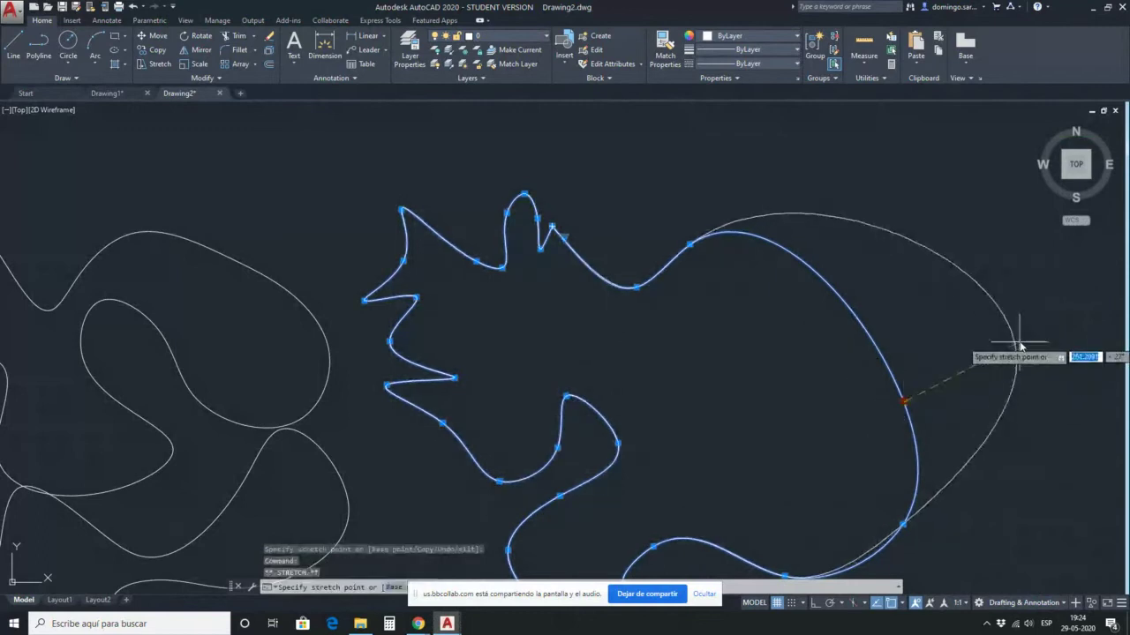
{"action": "left_click", "coordinate": [1066, 316]}
{"action": "left_click", "coordinate": [690, 244]}
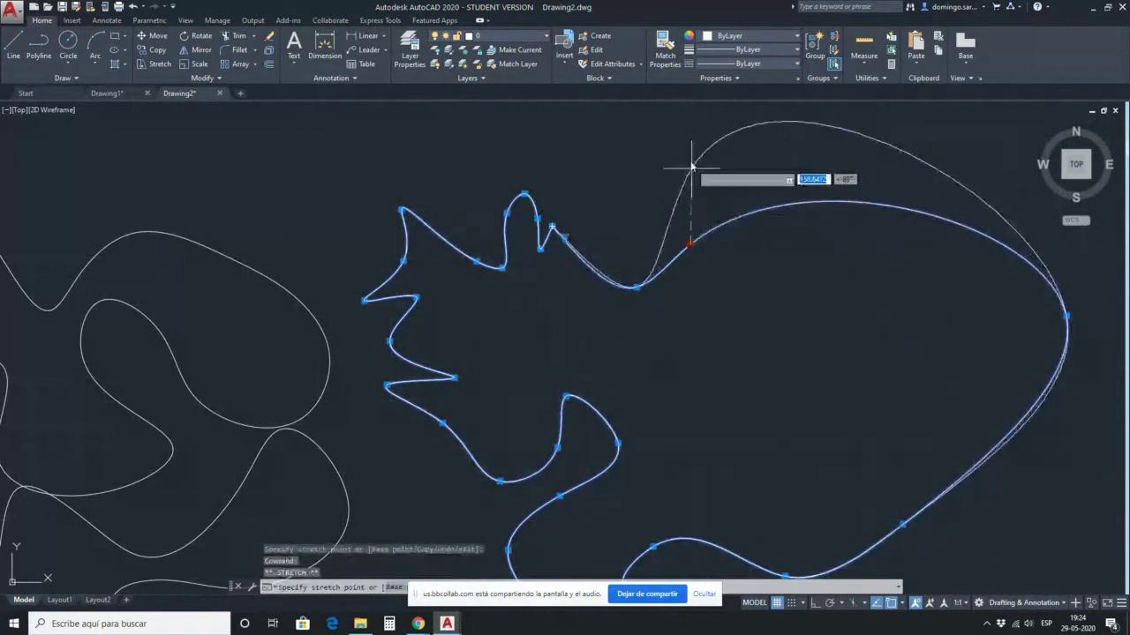
{"action": "left_click", "coordinate": [689, 156]}
{"action": "left_click", "coordinate": [637, 287]}
{"action": "key", "text": "Escape"}
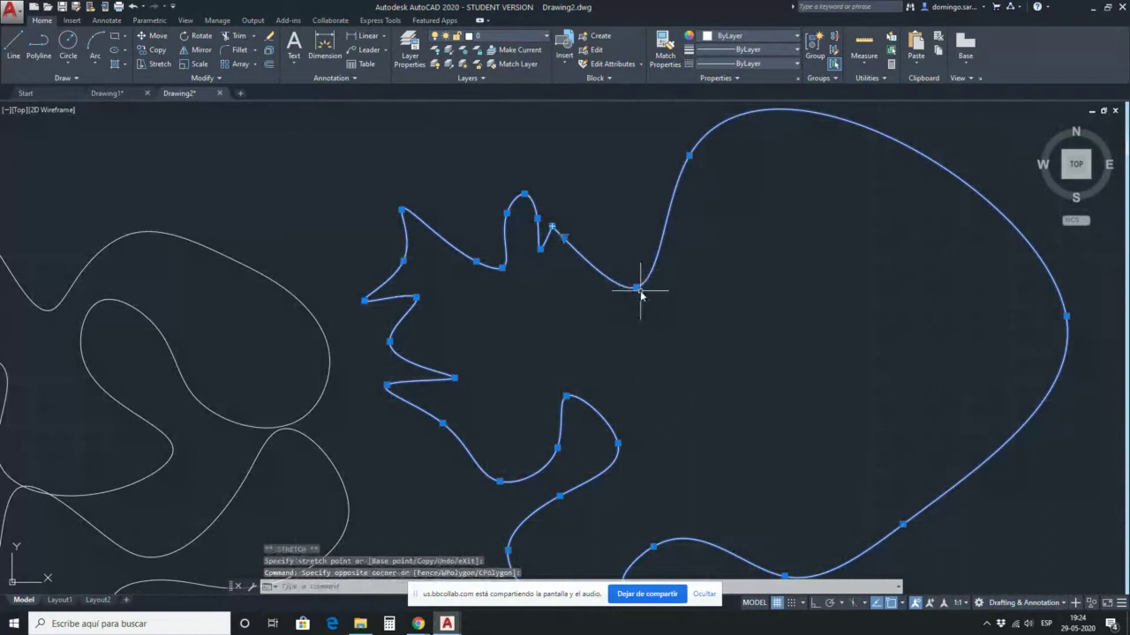
{"action": "scroll", "coordinate": [653, 238], "scroll_direction": "down", "scroll_amount": 4}
{"action": "scroll", "coordinate": [574, 242], "scroll_direction": "up", "scroll_amount": 4}
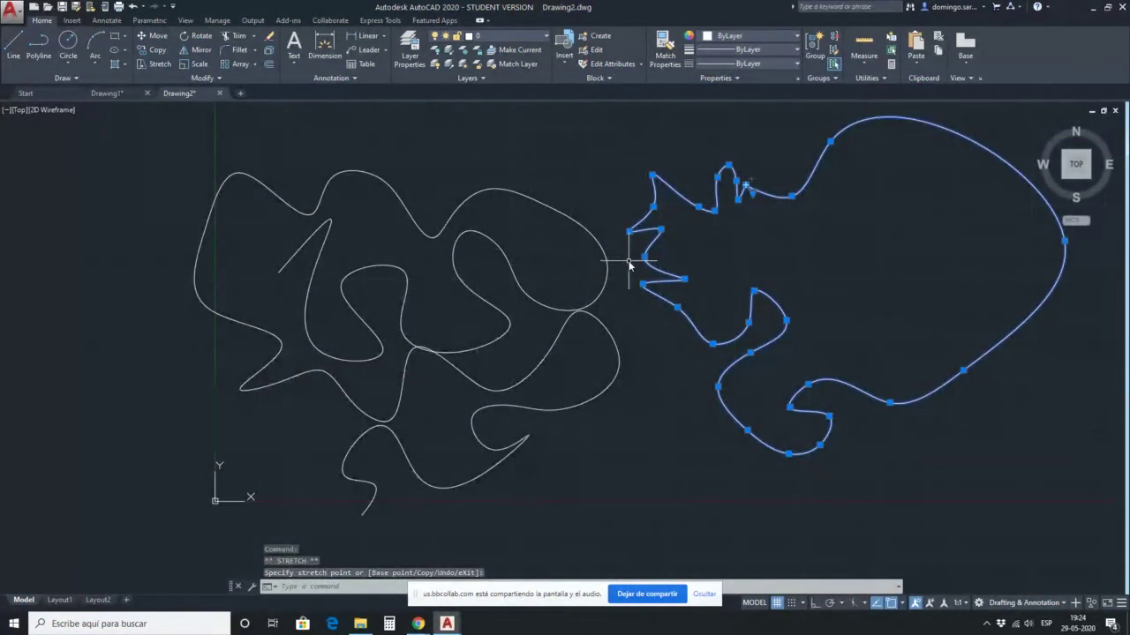
{"action": "key", "text": "Escape"}
{"action": "key", "text": "Escape"}
Erase both fit-point splines from the drawing.
{"action": "left_click", "coordinate": [79, 81]}
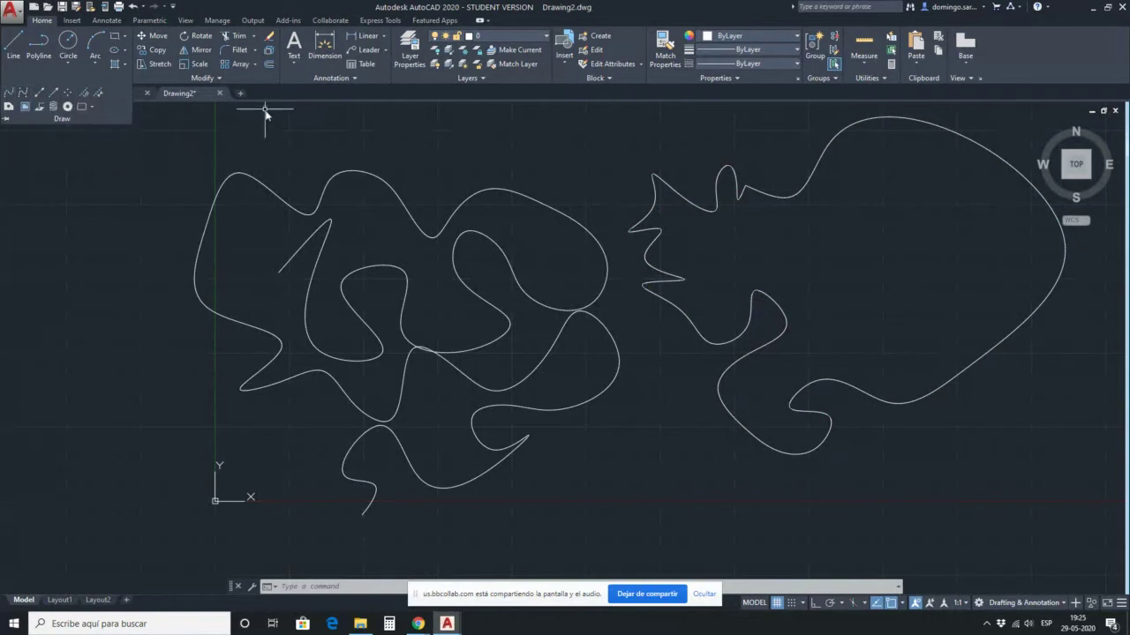
{"action": "left_click", "coordinate": [882, 255]}
{"action": "left_click", "coordinate": [391, 147]}
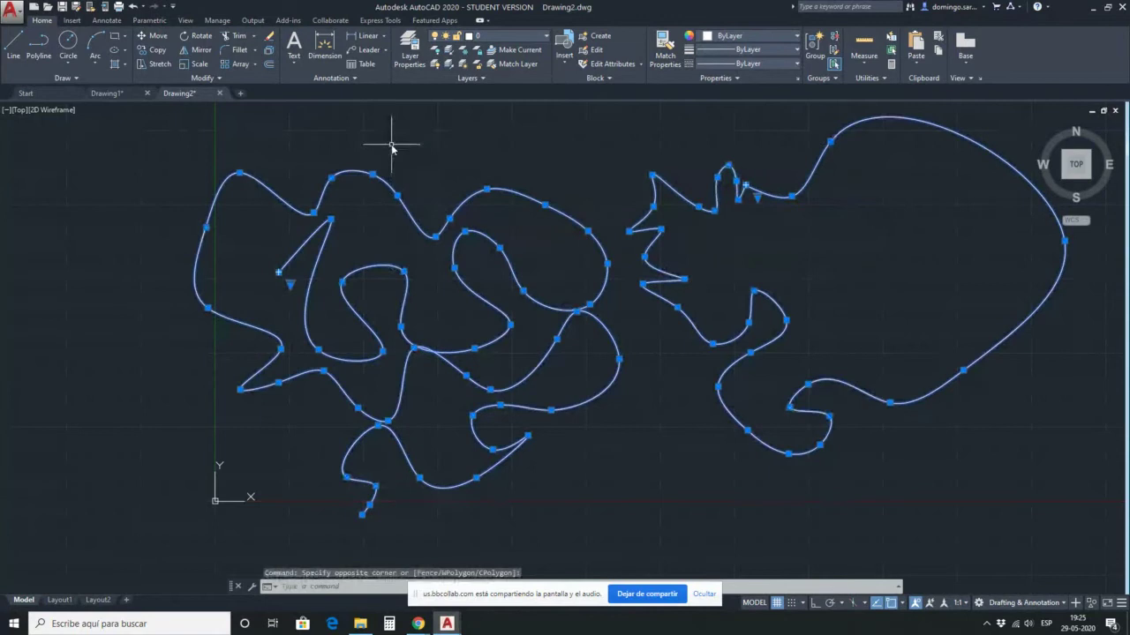
{"action": "key", "text": "Delete"}
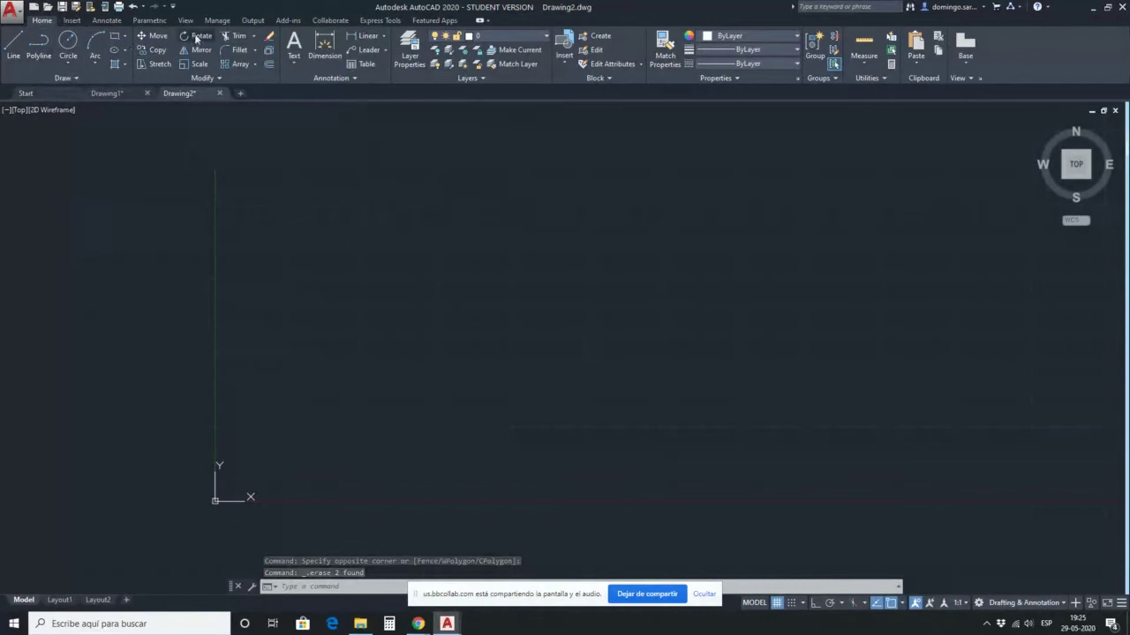
{"action": "left_click", "coordinate": [217, 79]}
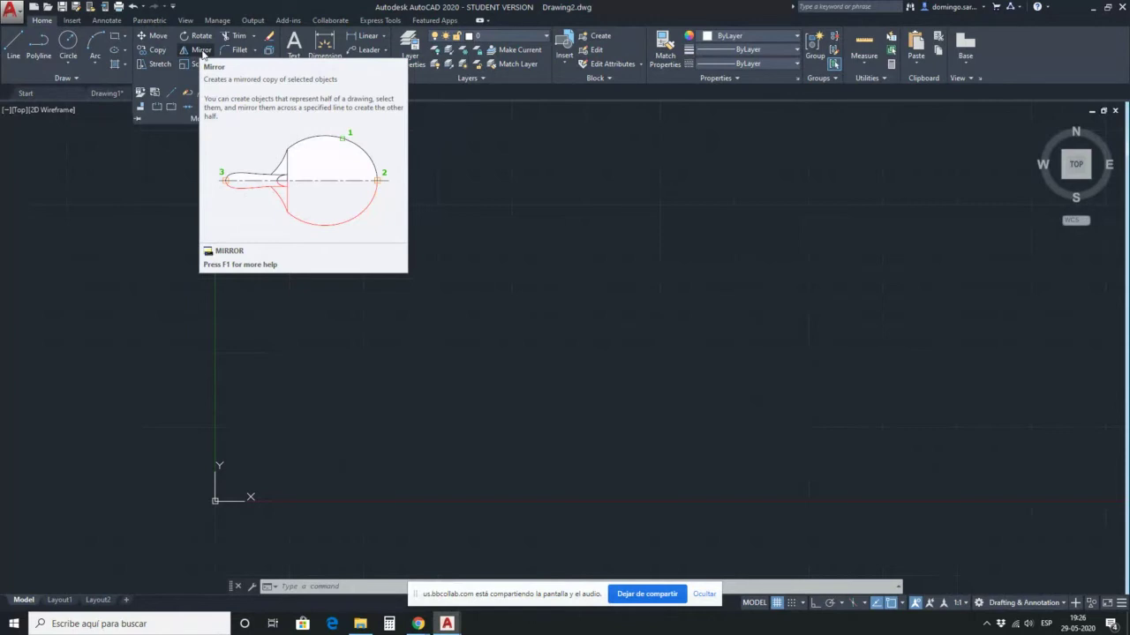
{"action": "key", "text": "Delete"}
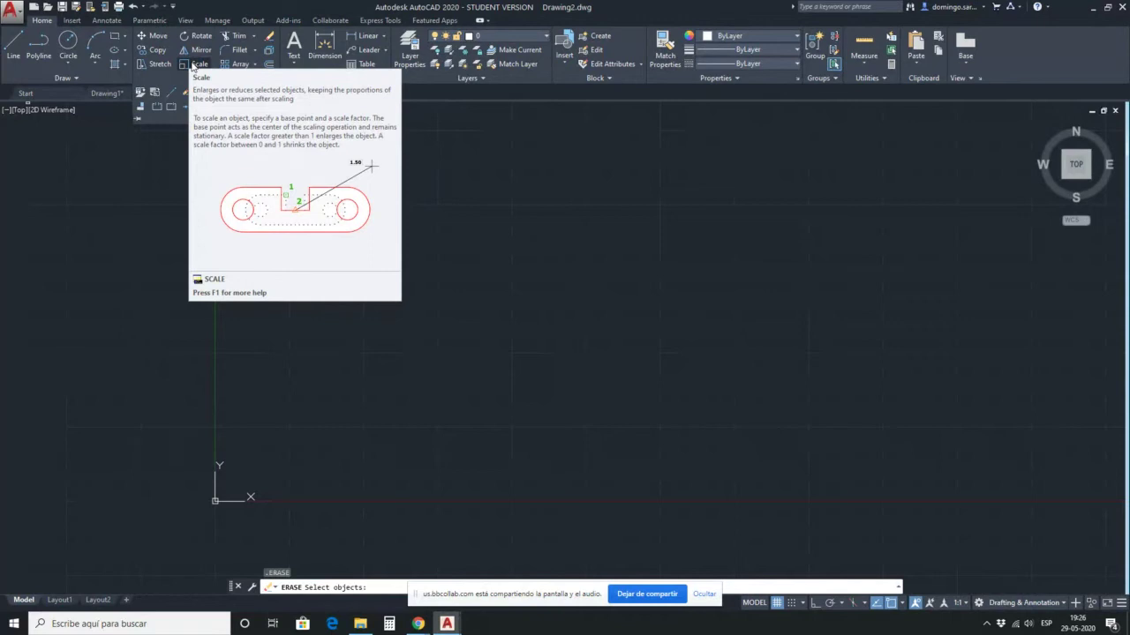
{"action": "key", "text": "Escape"}
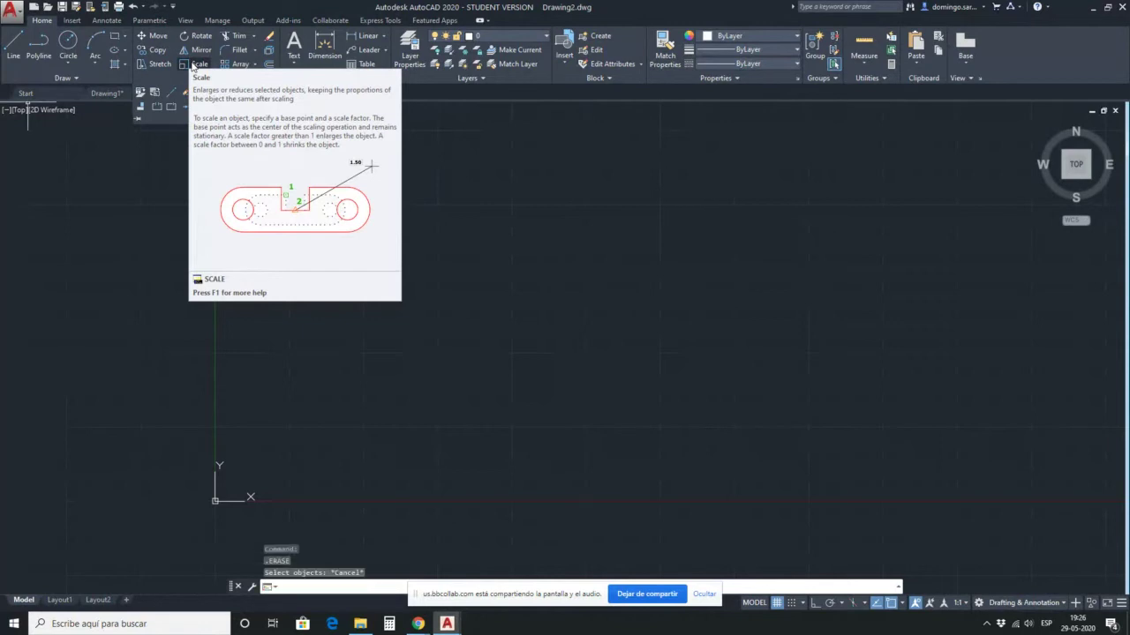
{"action": "left_click", "coordinate": [373, 234]}
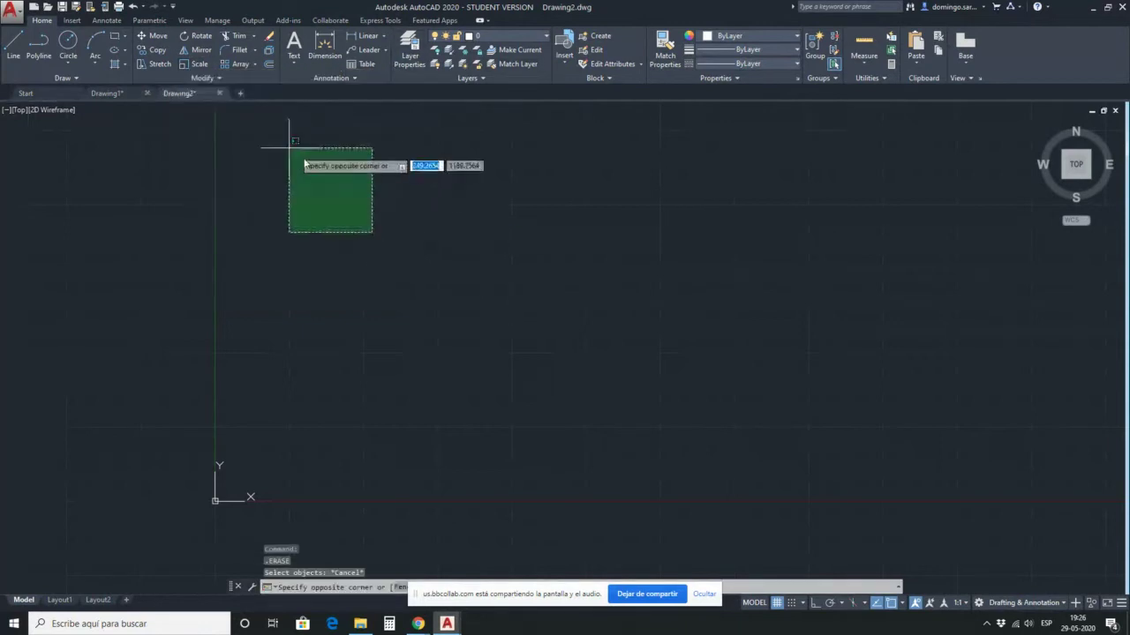
{"action": "left_click", "coordinate": [295, 146]}
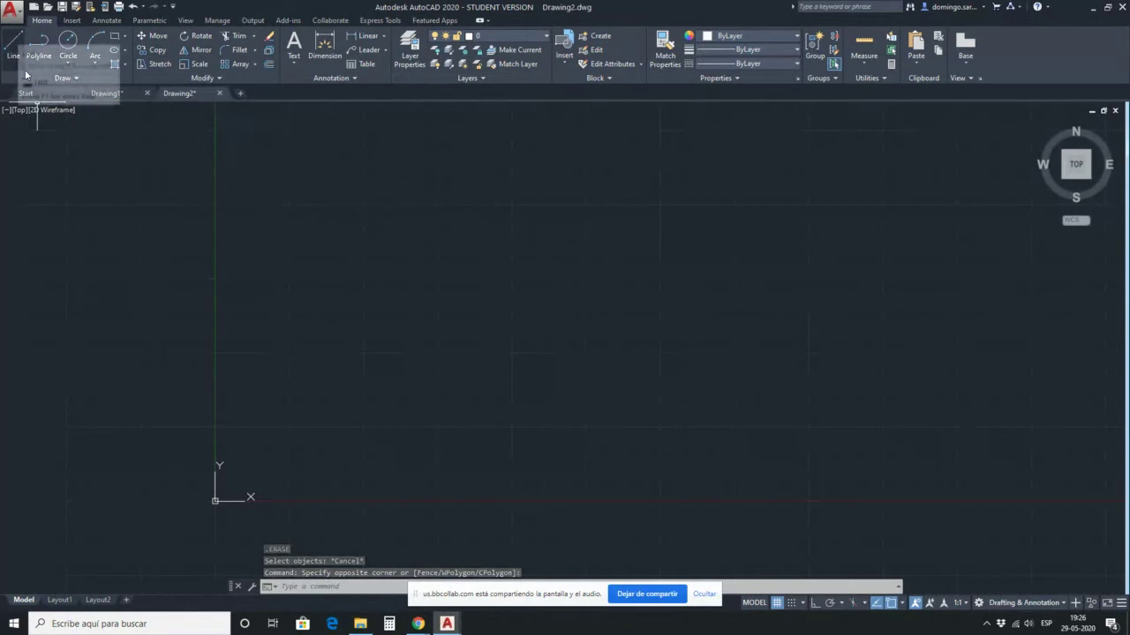
With Ortho on, draw a square open at the bottom from three connected lines, running 200 up, 200 right and 200 down.
{"action": "left_click", "coordinate": [15, 43]}
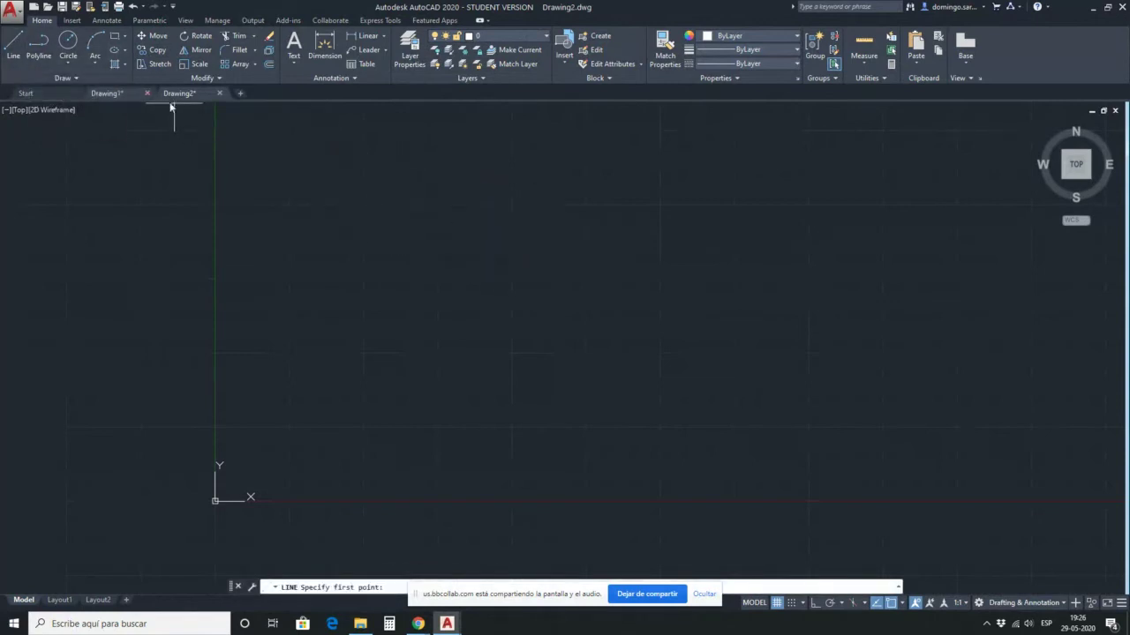
{"action": "left_click", "coordinate": [369, 219]}
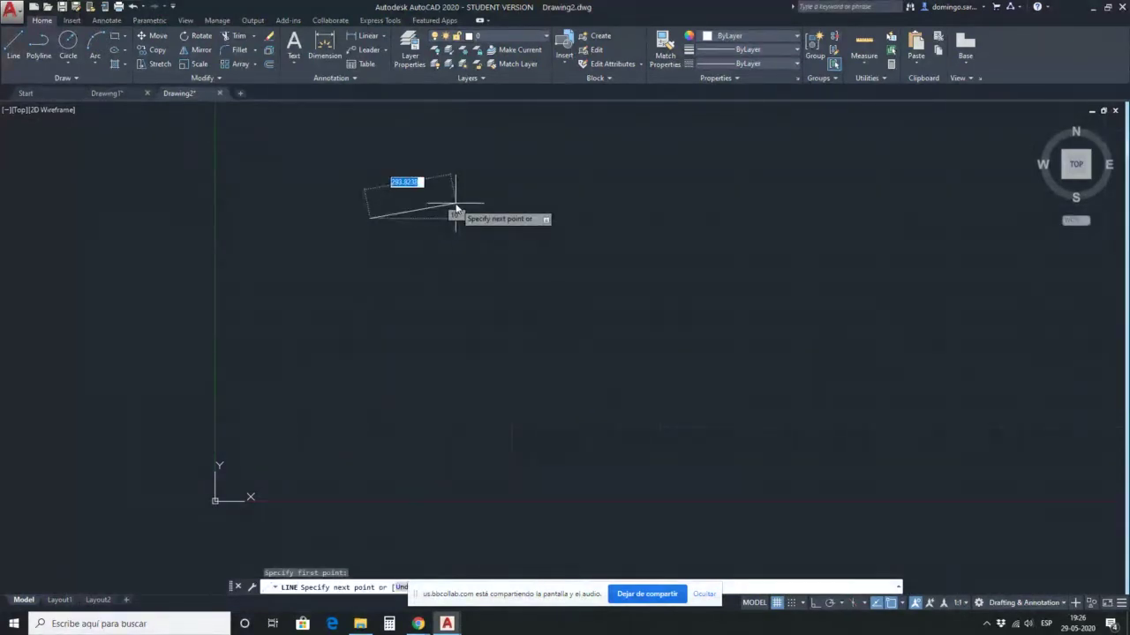
{"action": "key", "text": "F8"}
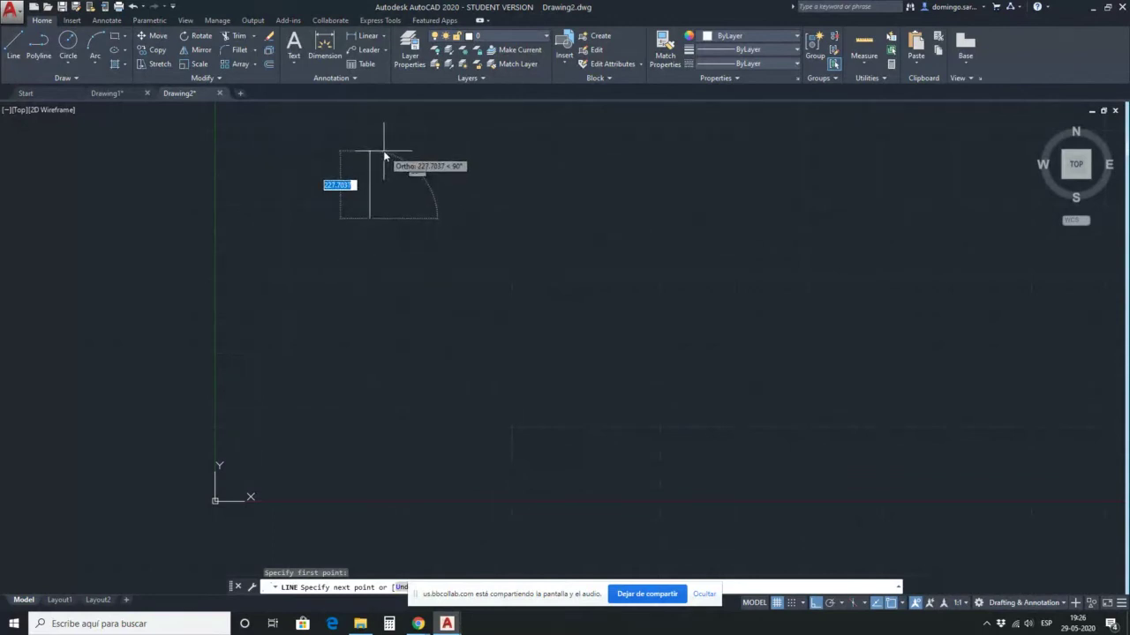
{"action": "type", "text": "200"}
{"action": "key", "text": "Return"}
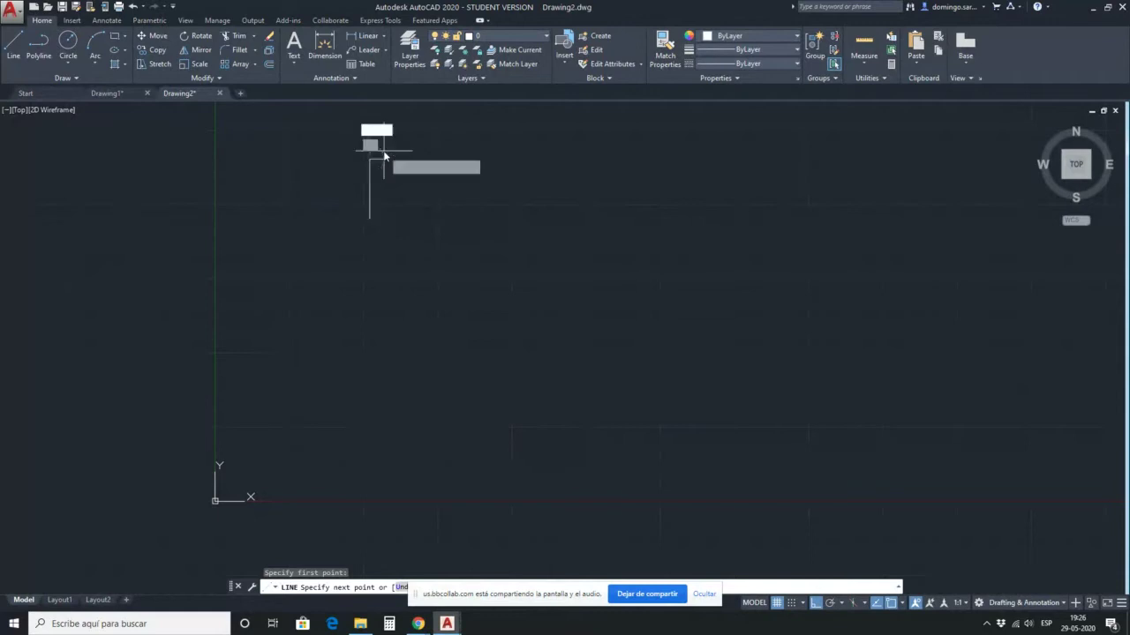
{"action": "type", "text": "200"}
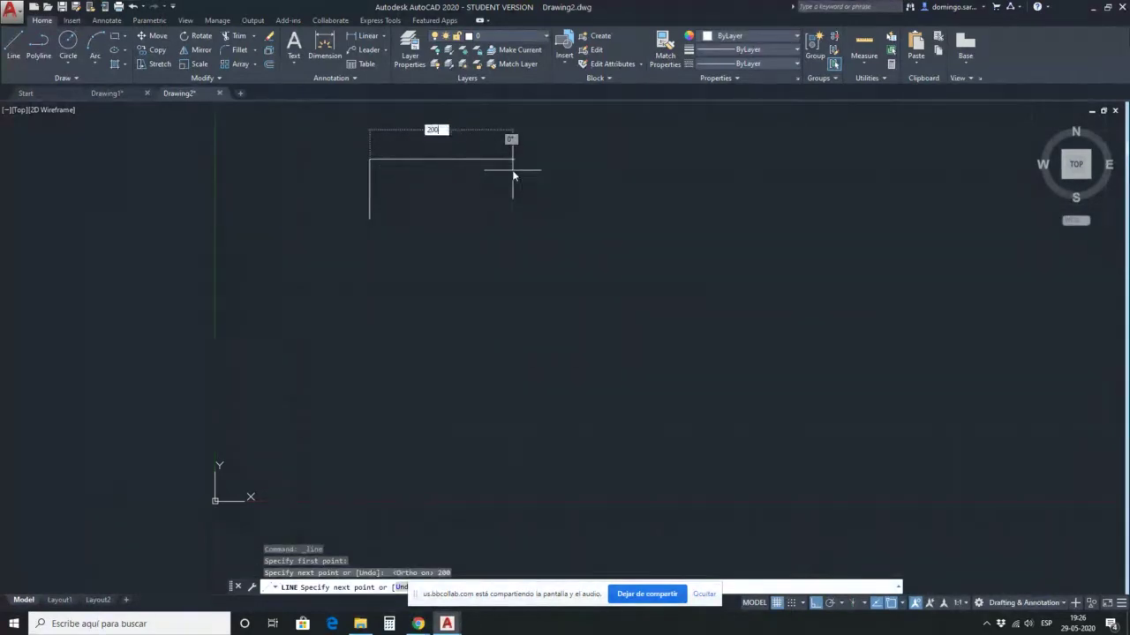
{"action": "key", "text": "Return"}
{"action": "type", "text": "2"}
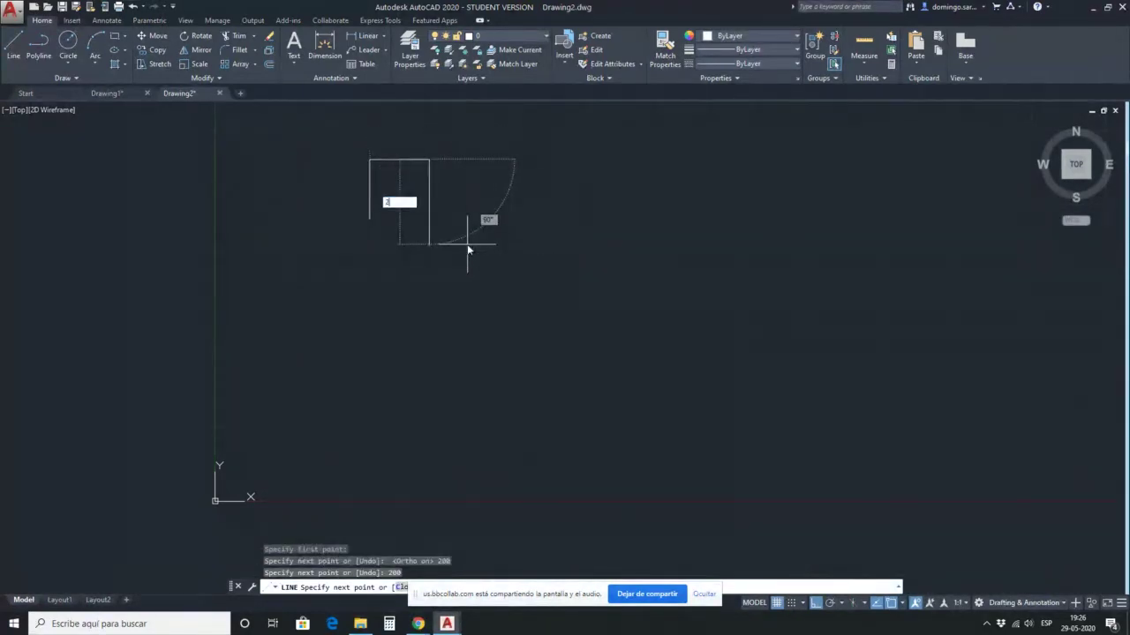
{"action": "key", "text": "Return"}
{"action": "key", "text": "Escape"}
{"action": "key", "text": "Escape"}
{"action": "scroll", "coordinate": [377, 145], "scroll_direction": "up", "scroll_amount": 4}
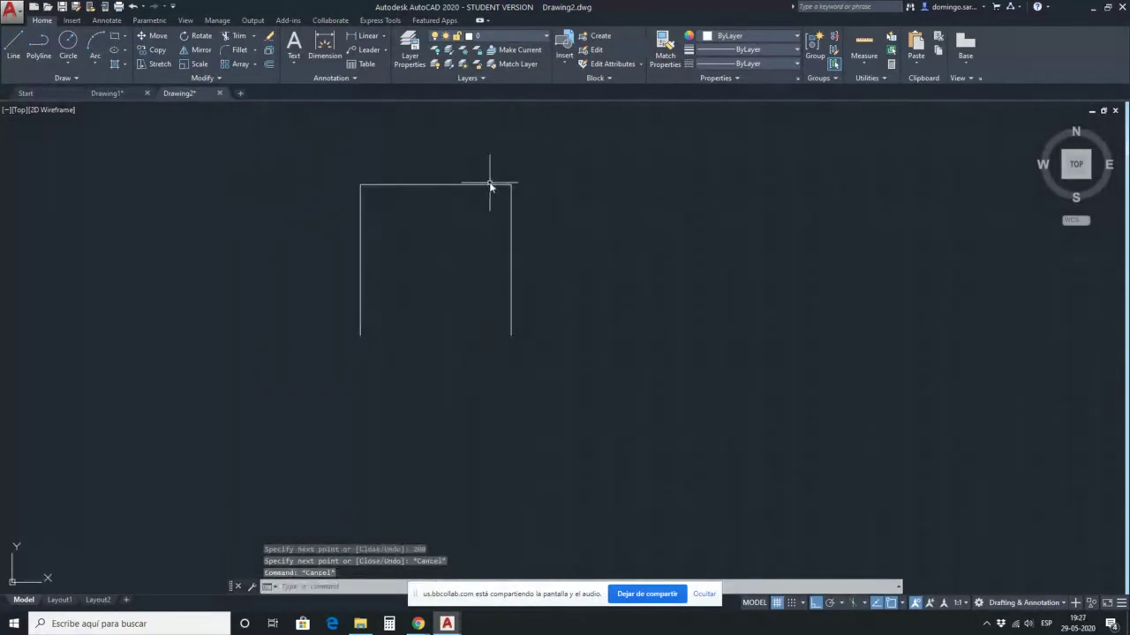
{"action": "left_click", "coordinate": [235, 51]}
{"action": "type", "text": "r"}
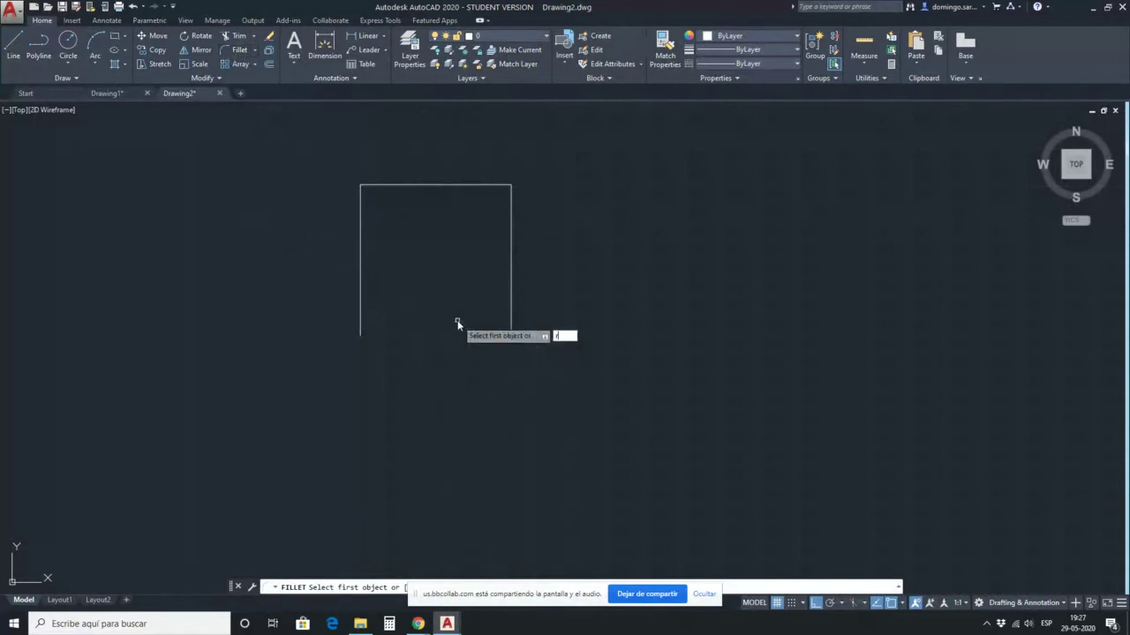
{"action": "key", "text": "Return"}
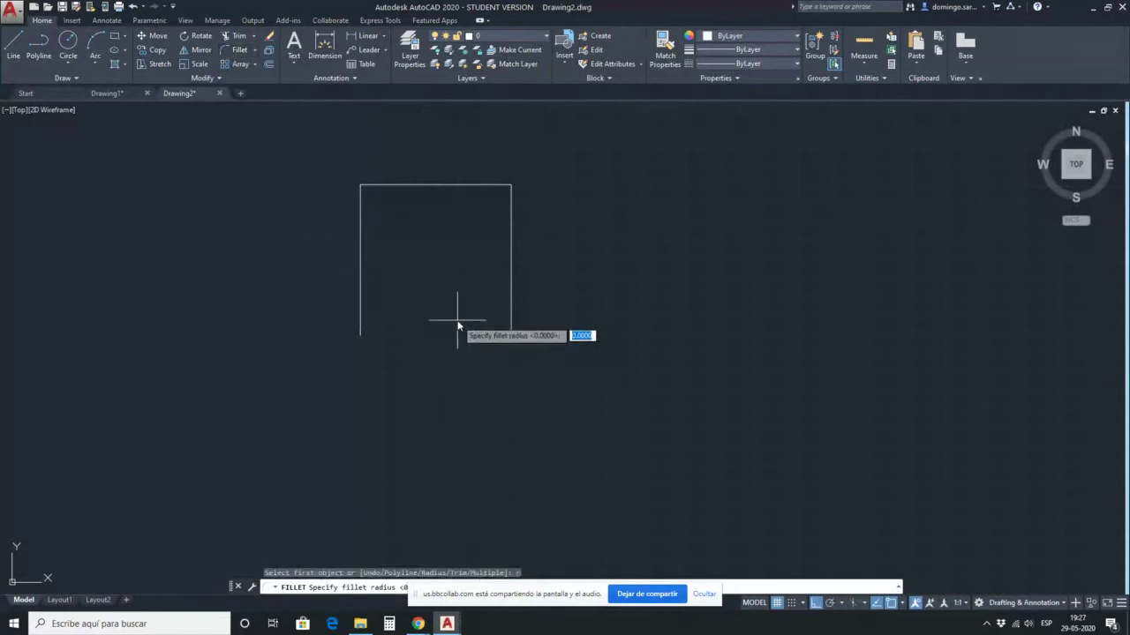
{"action": "left_click", "coordinate": [416, 601]}
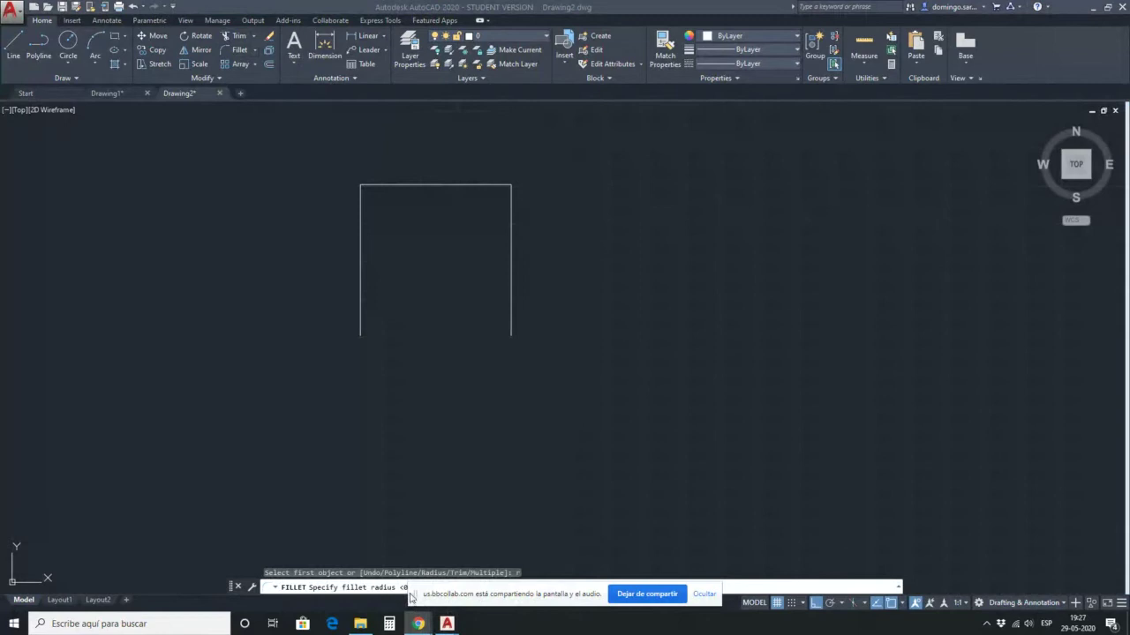
{"action": "left_click_drag", "start_coordinate": [411, 598], "coordinate": [805, 549]}
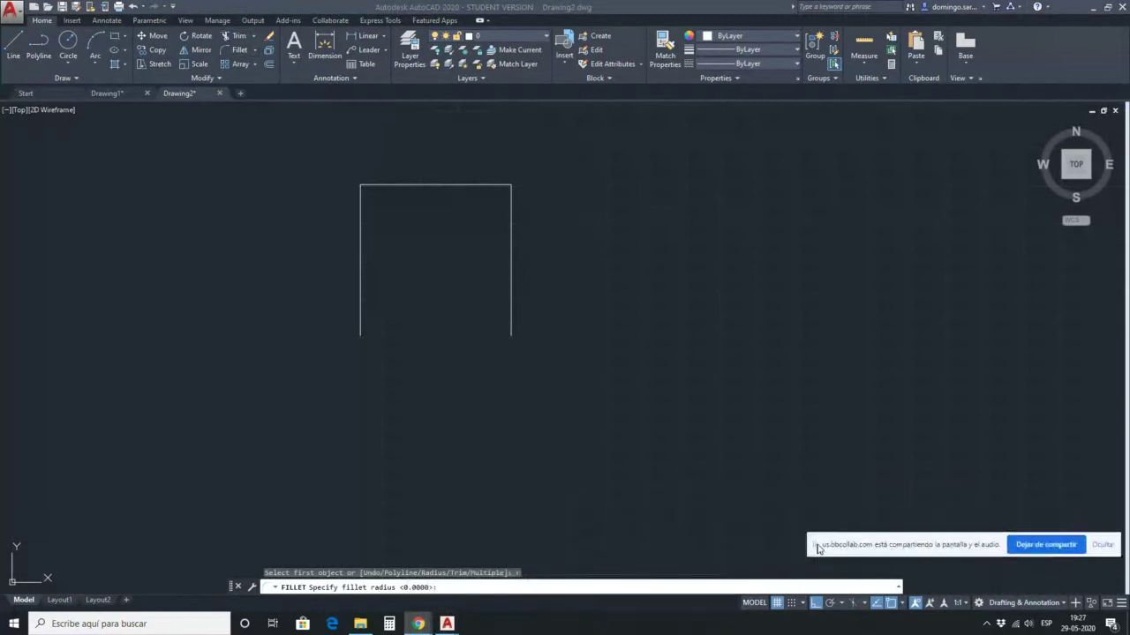
{"action": "left_click", "coordinate": [557, 294]}
{"action": "key", "text": "Escape"}
{"action": "key", "text": "Escape"}
{"action": "key", "text": "Escape"}
Try to fillet the open square's upper-left corner with a radius of 20.
{"action": "left_click", "coordinate": [239, 50]}
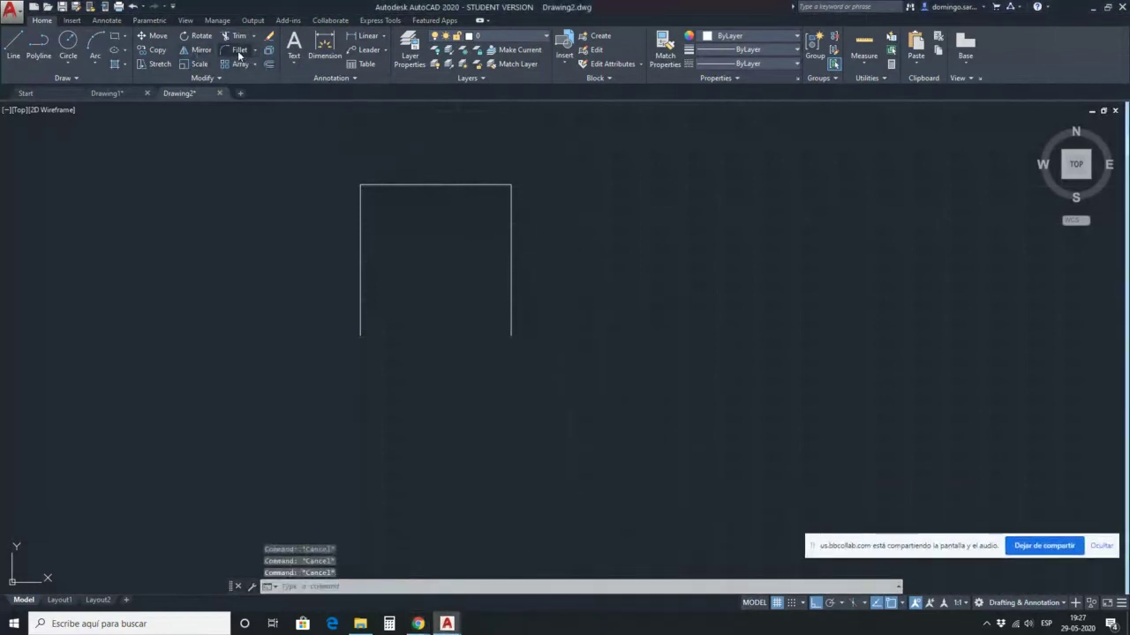
{"action": "type", "text": "r"}
{"action": "key", "text": "Return"}
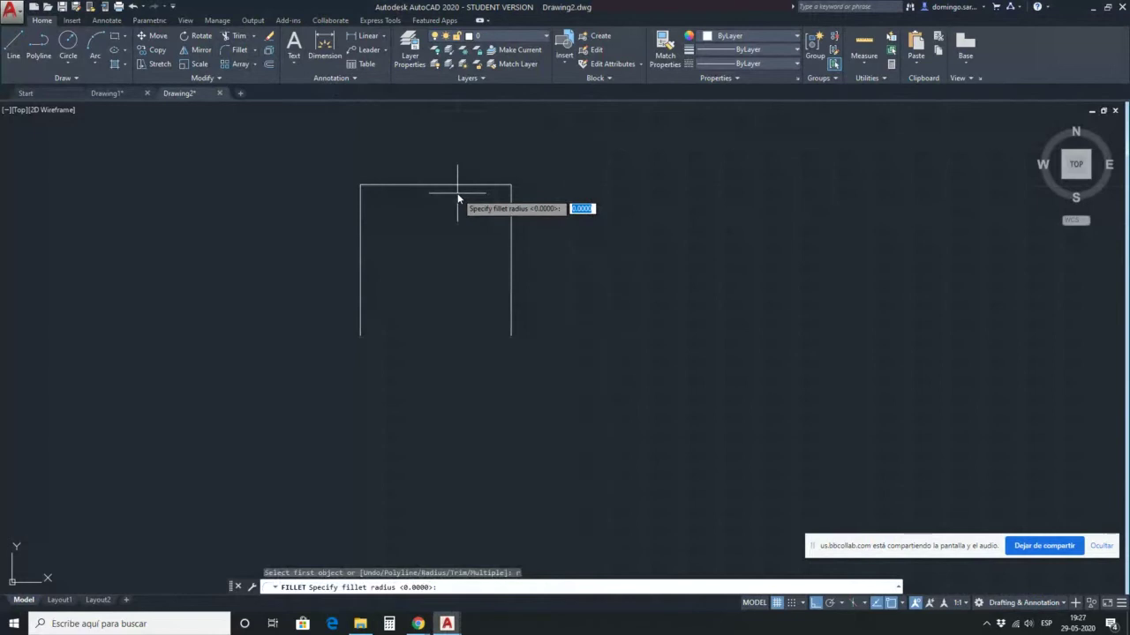
{"action": "type", "text": "20"}
{"action": "key", "text": "Return"}
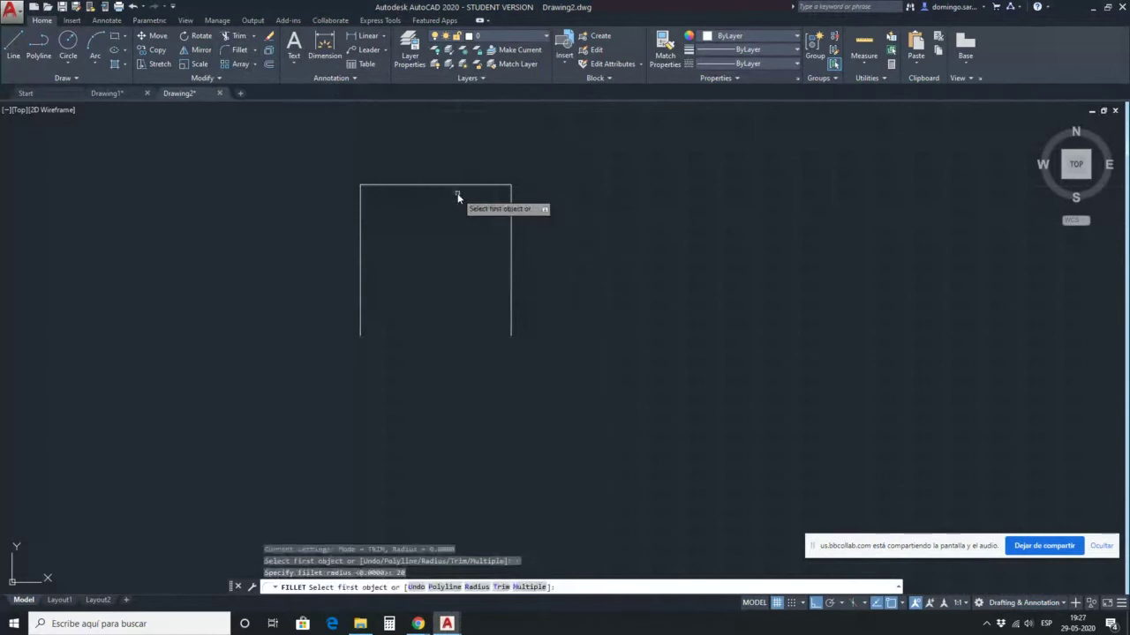
{"action": "left_click", "coordinate": [364, 196]}
{"action": "key", "text": "Escape"}
{"action": "key", "text": "Escape"}
{"action": "key", "text": "Escape"}
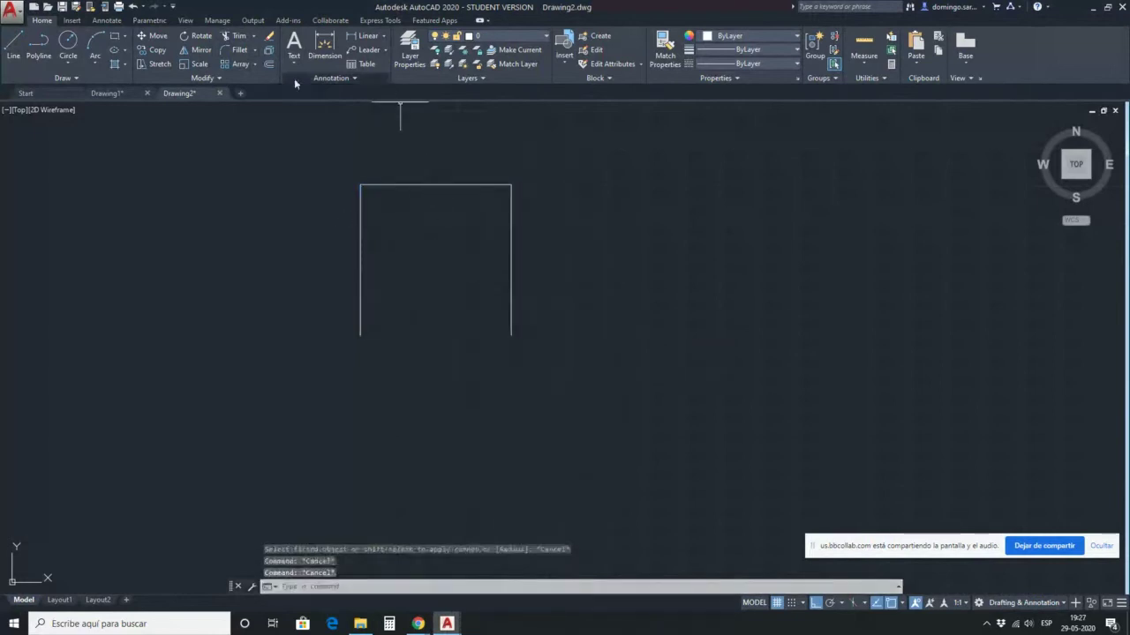
Fillet the open square's upper-left corner with a radius of 50.
{"action": "left_click", "coordinate": [239, 50]}
{"action": "type", "text": "r"}
{"action": "key", "text": "Return"}
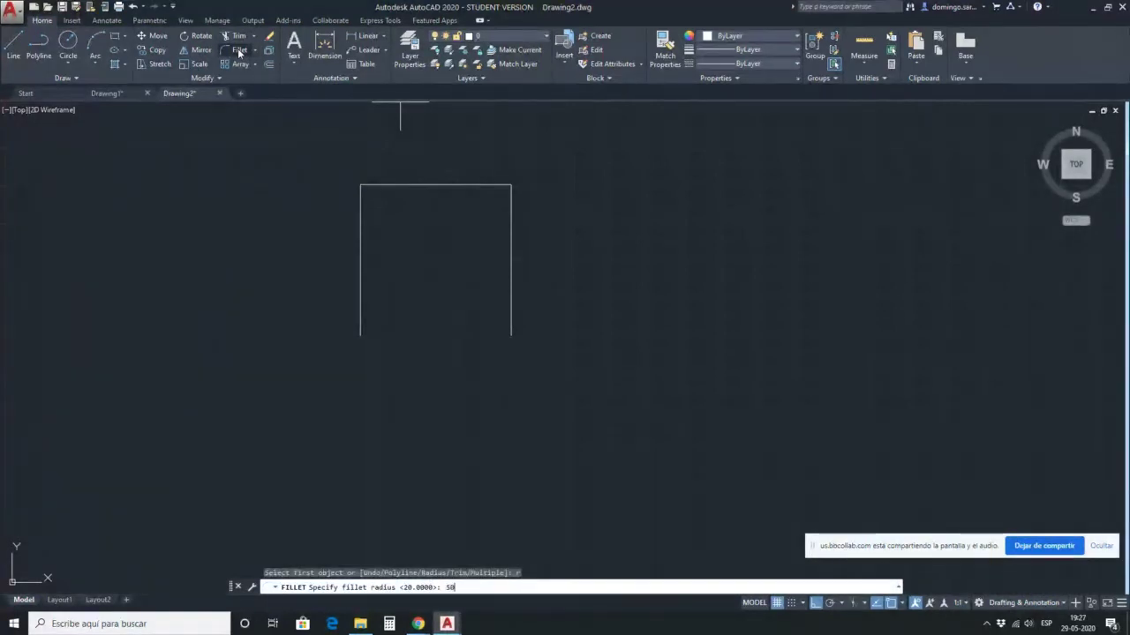
{"action": "type", "text": "50"}
{"action": "key", "text": "Return"}
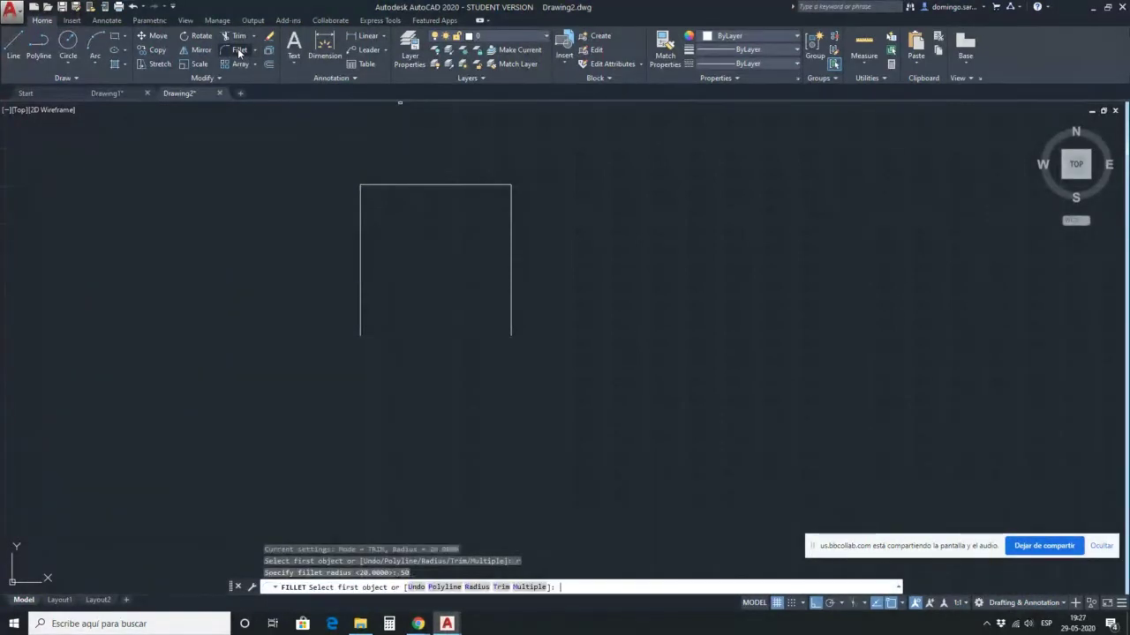
{"action": "left_click", "coordinate": [361, 222]}
{"action": "left_click", "coordinate": [398, 185]}
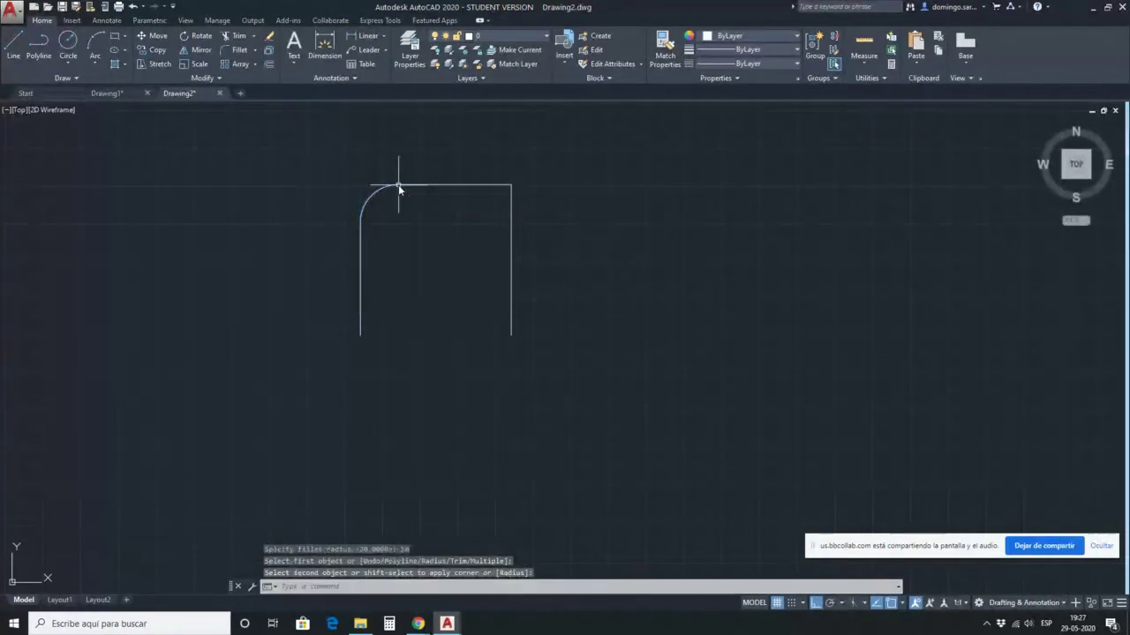
Fillet the upper-right corner between the top and right lines with the same radius of 50.
{"action": "key", "text": "Return"}
{"action": "left_click", "coordinate": [489, 186]}
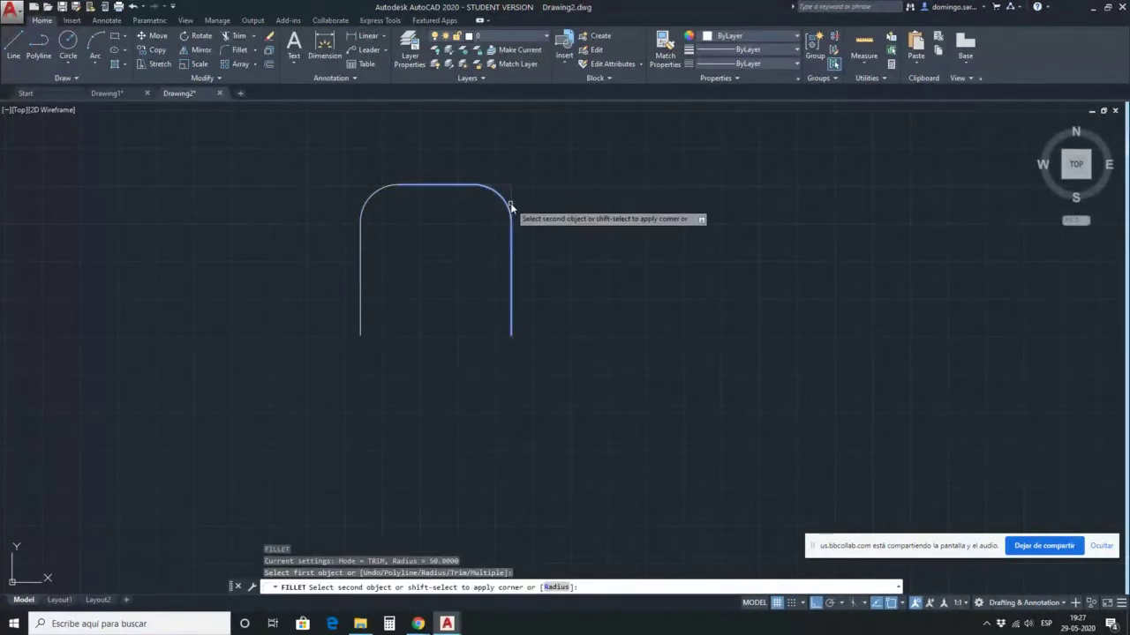
{"action": "left_click", "coordinate": [510, 206]}
{"action": "key", "text": "Return"}
{"action": "key", "text": "Escape"}
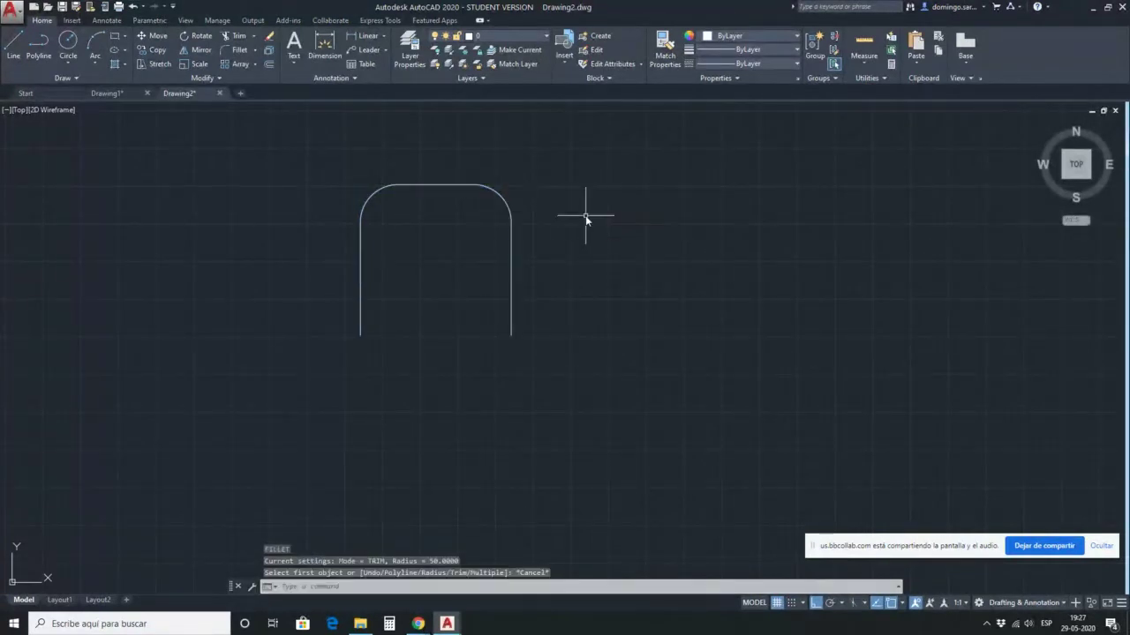
{"action": "key", "text": "Escape"}
{"action": "key", "text": "Escape"}
{"action": "key", "text": "Escape"}
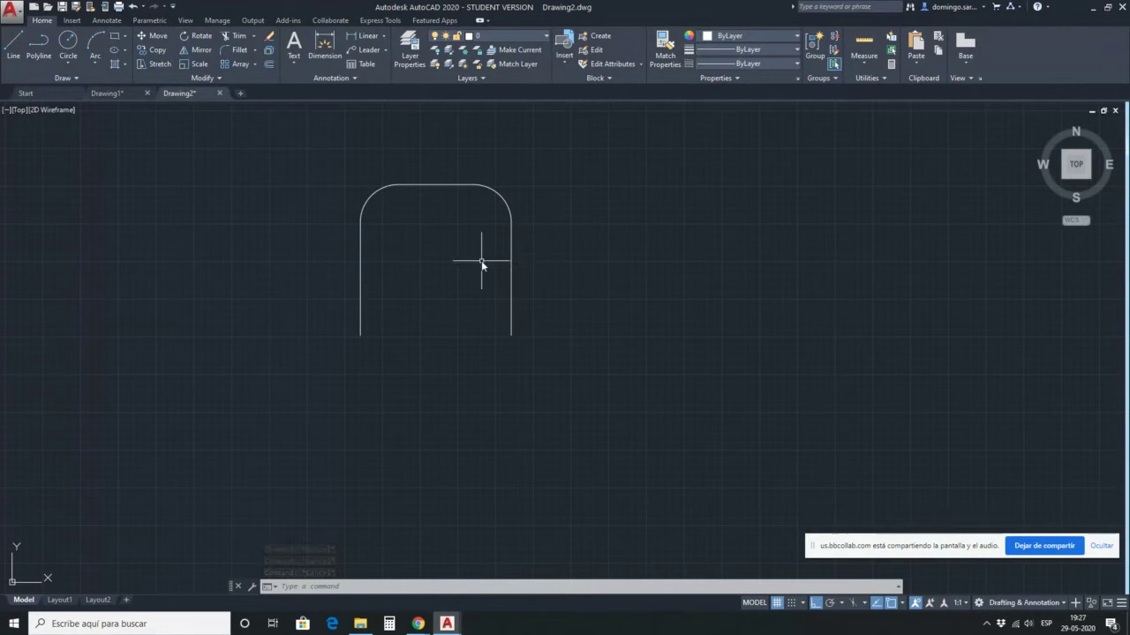
Pick the outline's lines and corner arcs one at a time to examine whether they are separate objects.
{"action": "left_click", "coordinate": [447, 187]}
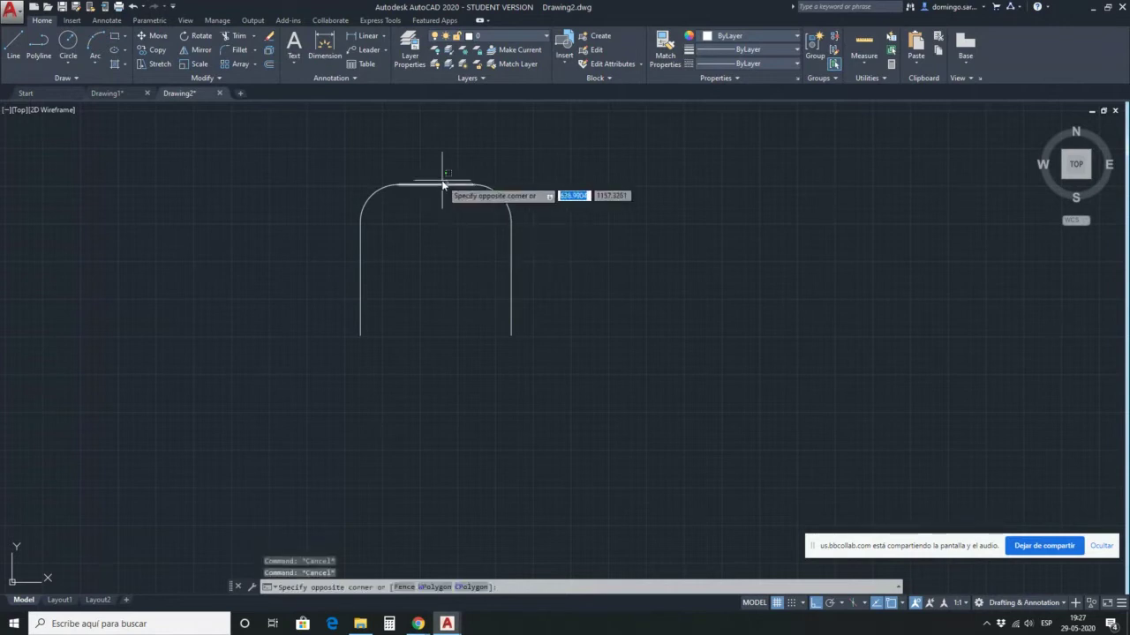
{"action": "key", "text": "Escape"}
{"action": "left_click", "coordinate": [386, 189]}
{"action": "left_click", "coordinate": [377, 188]}
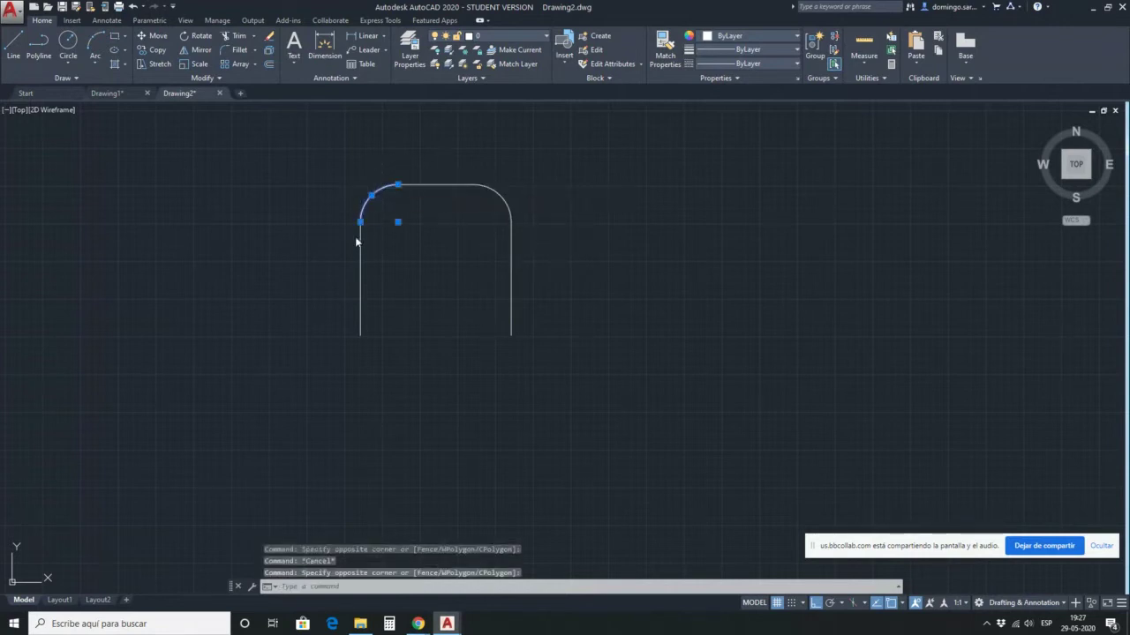
{"action": "key", "text": "Escape"}
{"action": "left_click", "coordinate": [361, 240]}
{"action": "key", "text": "Escape"}
{"action": "left_click", "coordinate": [427, 187]}
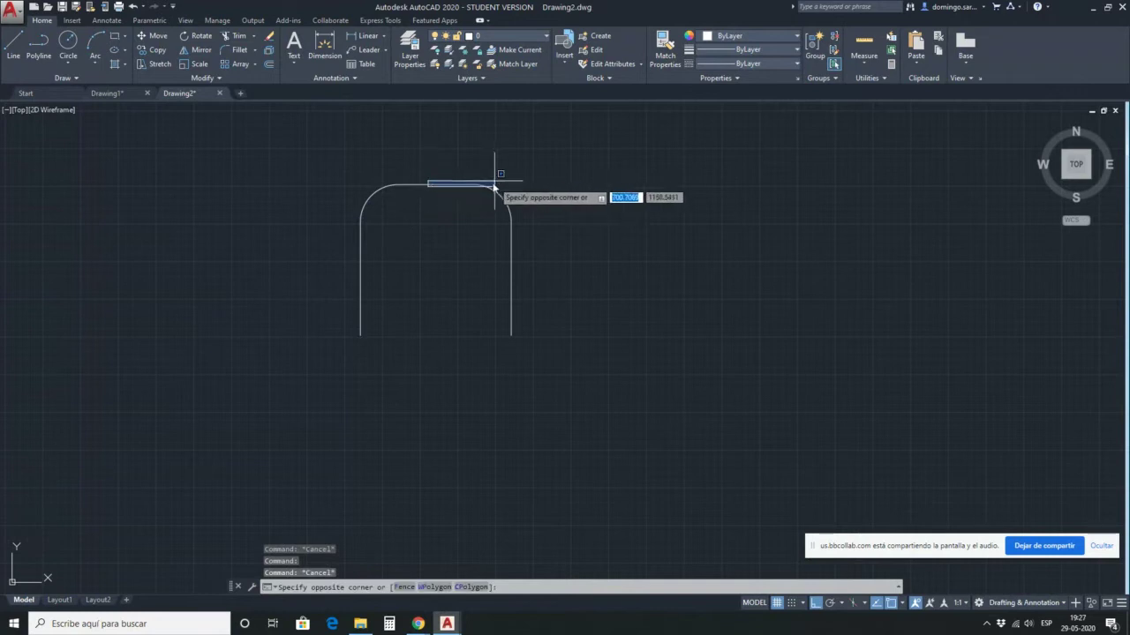
{"action": "key", "text": "Escape"}
{"action": "left_click", "coordinate": [494, 191]}
{"action": "key", "text": "Escape"}
Join all the lines and corner arcs of the rounded outline into a single polyline.
{"action": "left_click", "coordinate": [578, 409]}
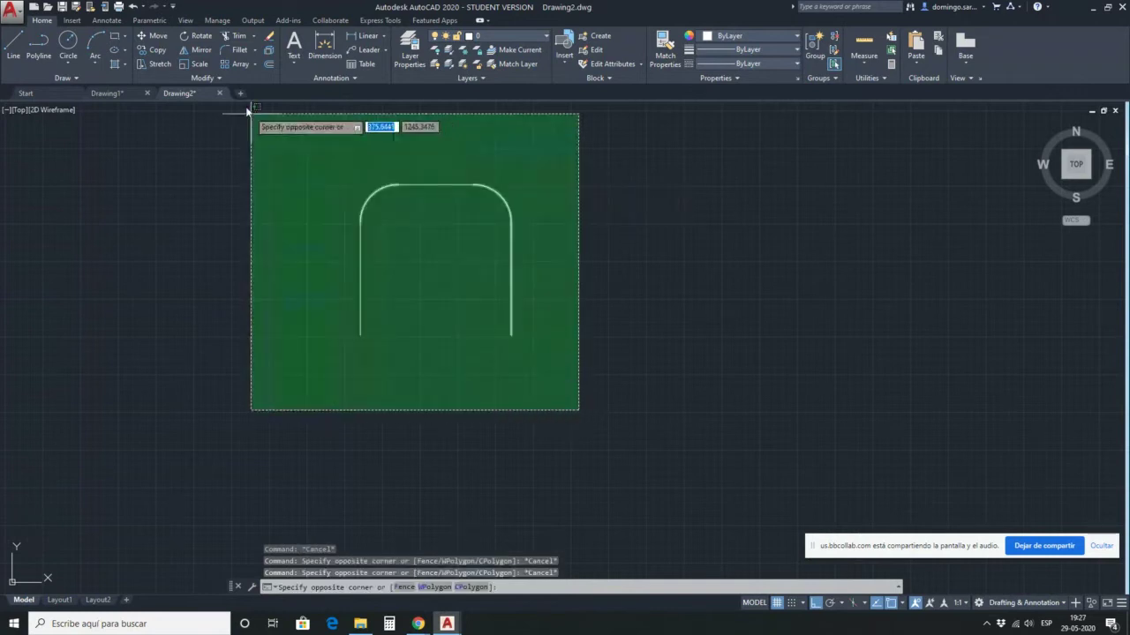
{"action": "left_click", "coordinate": [248, 111]}
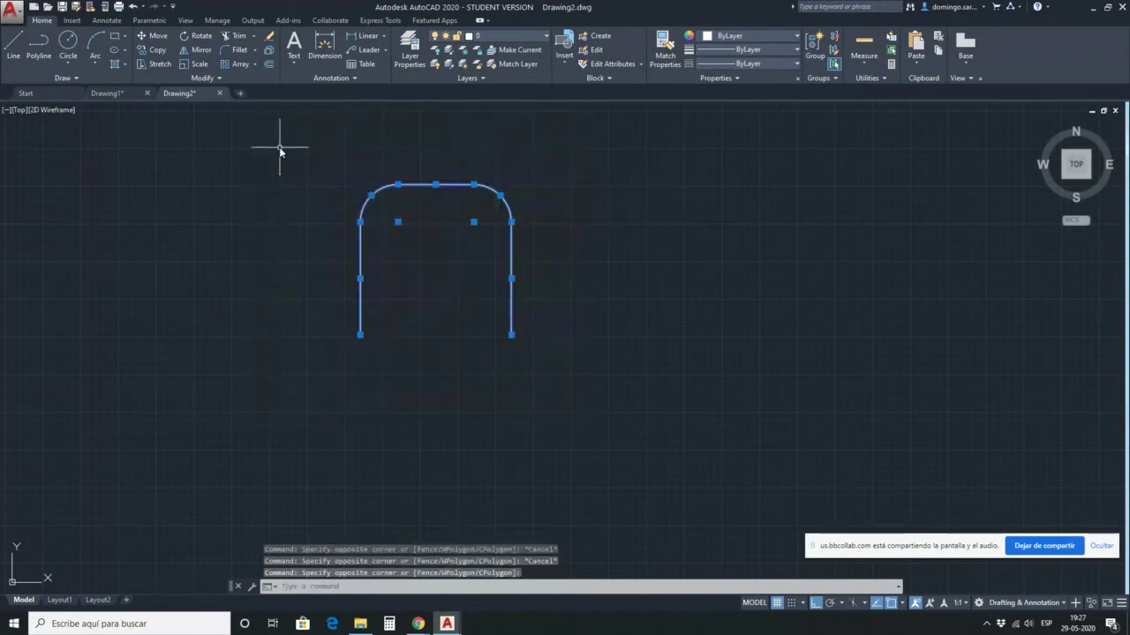
{"action": "type", "text": "JOIN"}
{"action": "key", "text": "Return"}
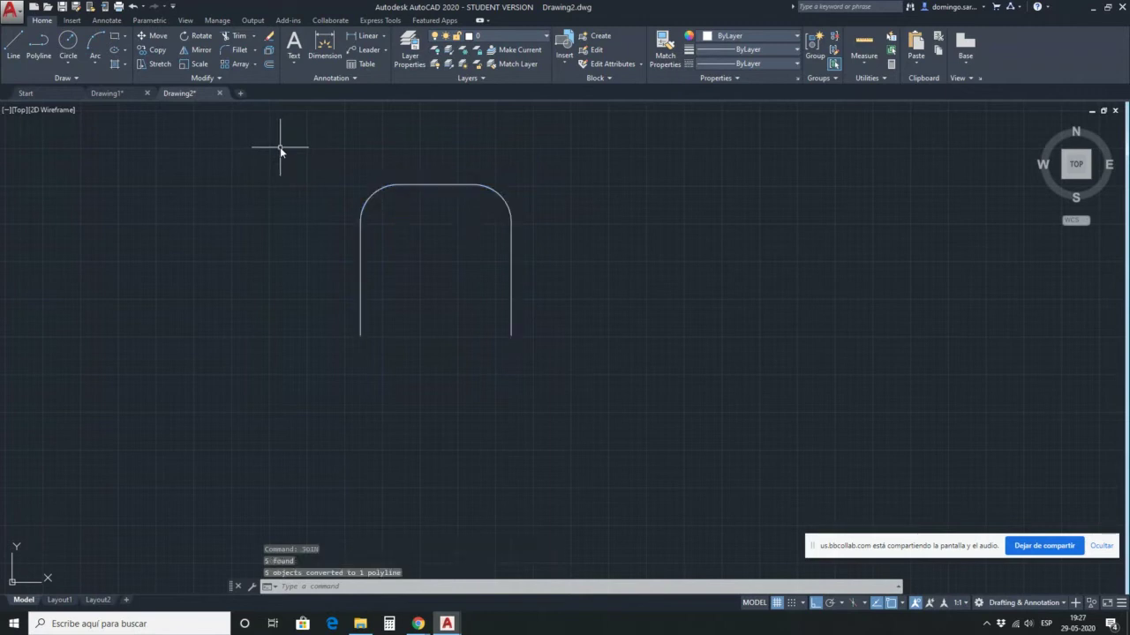
{"action": "left_click", "coordinate": [461, 185]}
{"action": "key", "text": "Escape"}
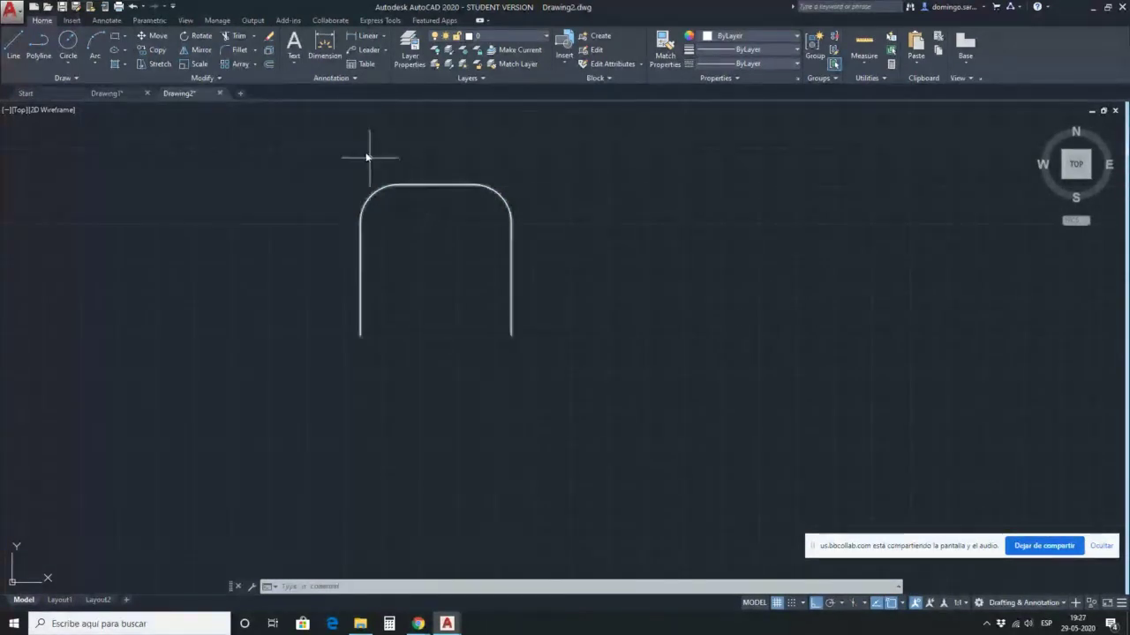
{"action": "left_click", "coordinate": [270, 63]}
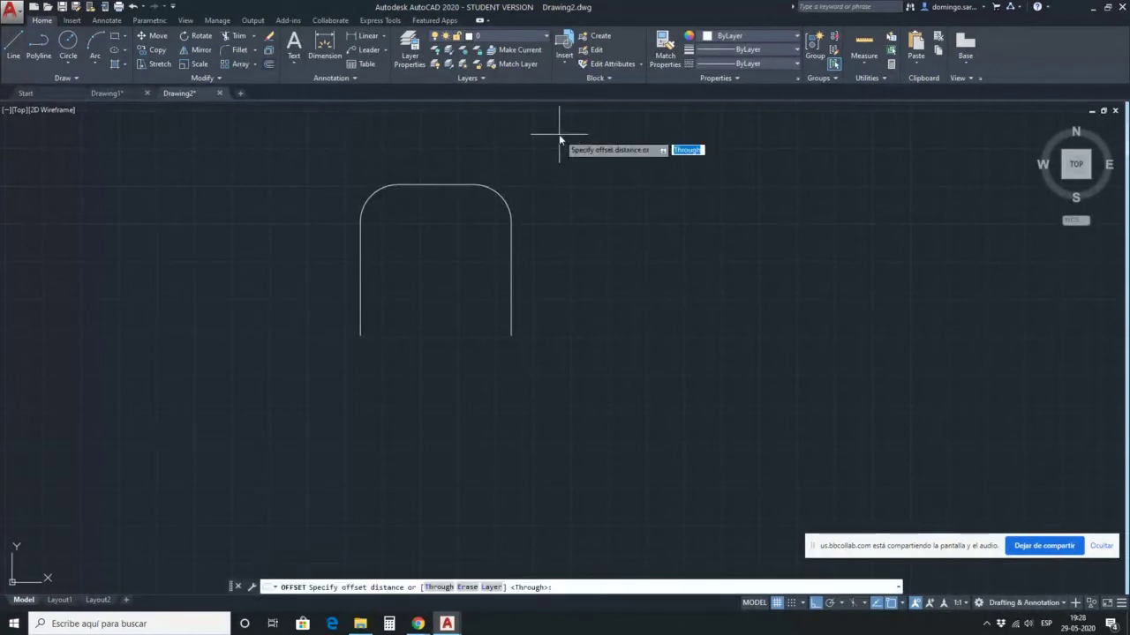
{"action": "type", "text": "40"}
{"action": "key", "text": "Return"}
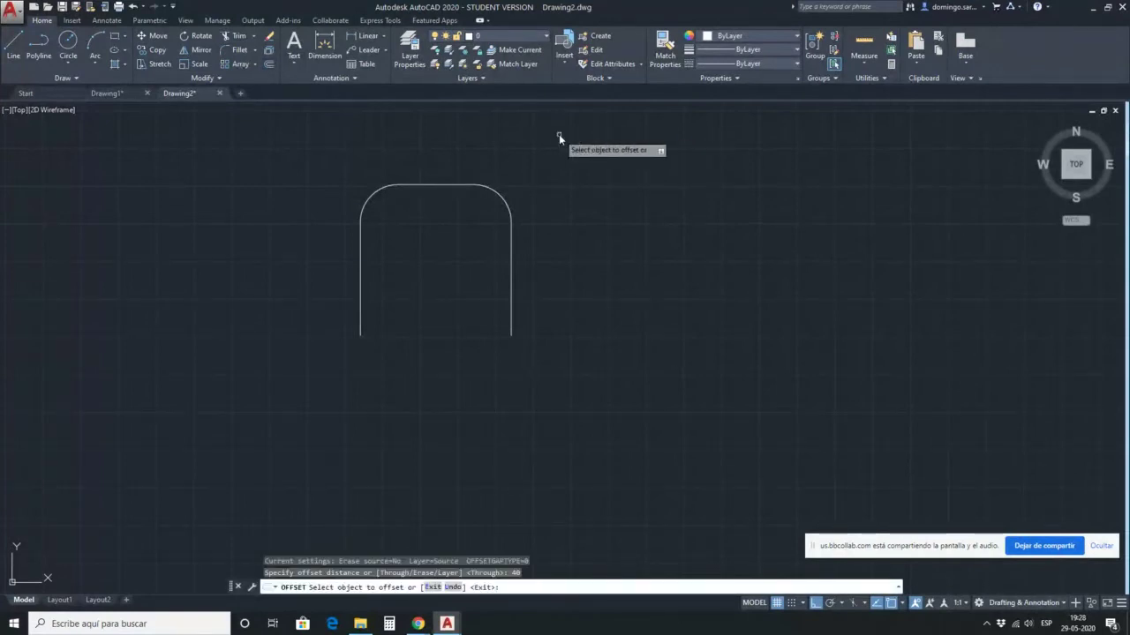
{"action": "left_click", "coordinate": [487, 188]}
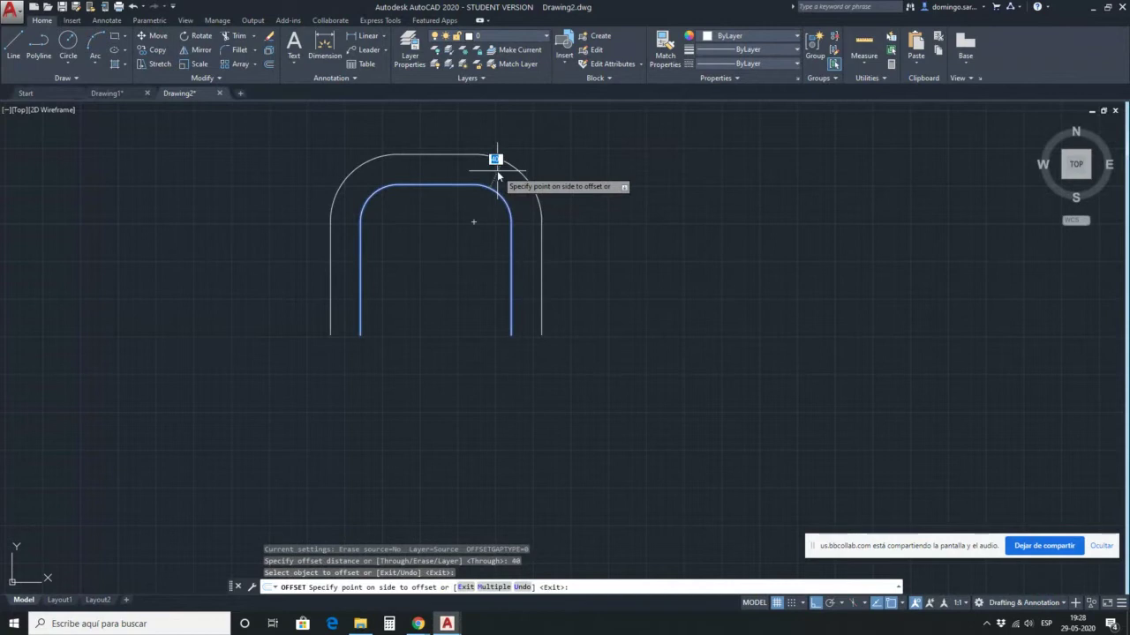
{"action": "key", "text": "Escape"}
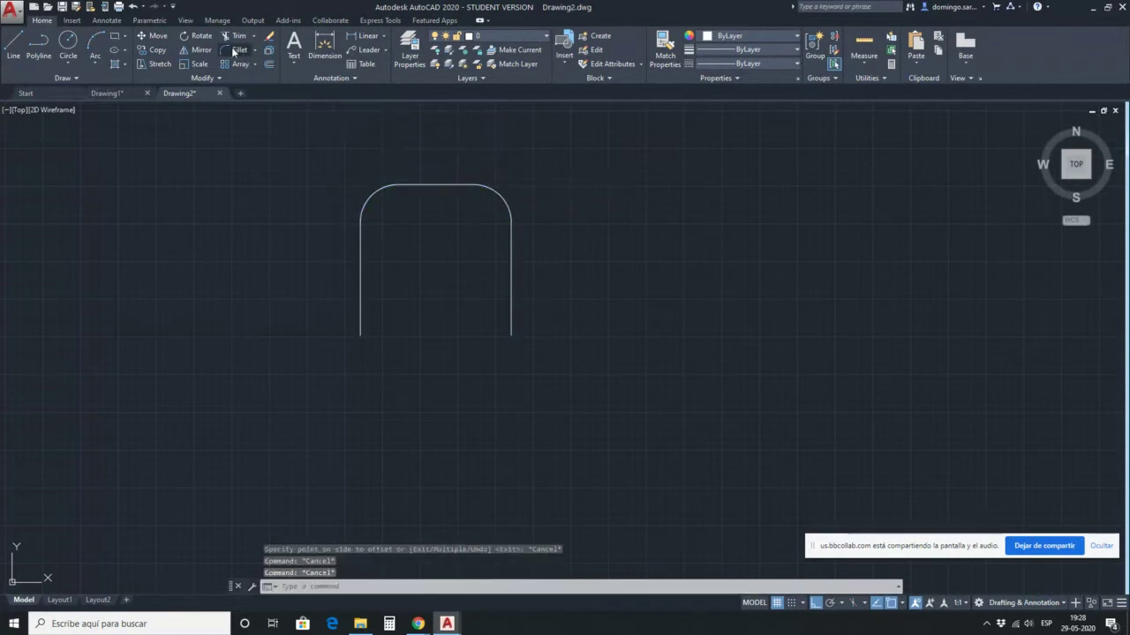
{"action": "left_click", "coordinate": [234, 50]}
{"action": "type", "text": "30"}
{"action": "key", "text": "Return"}
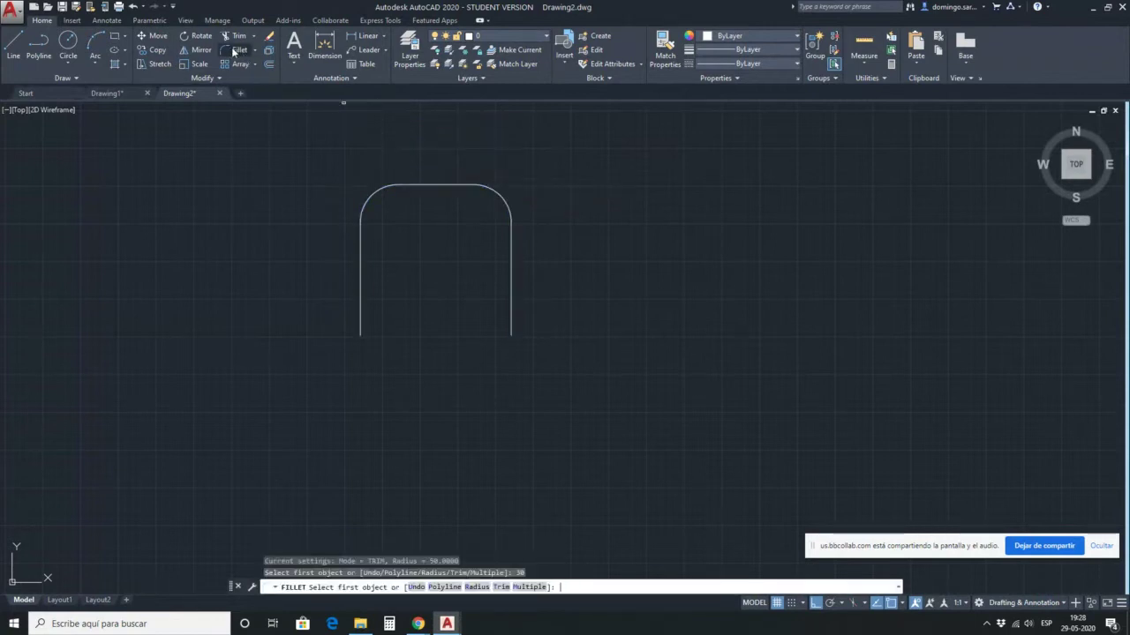
{"action": "left_click", "coordinate": [466, 185]}
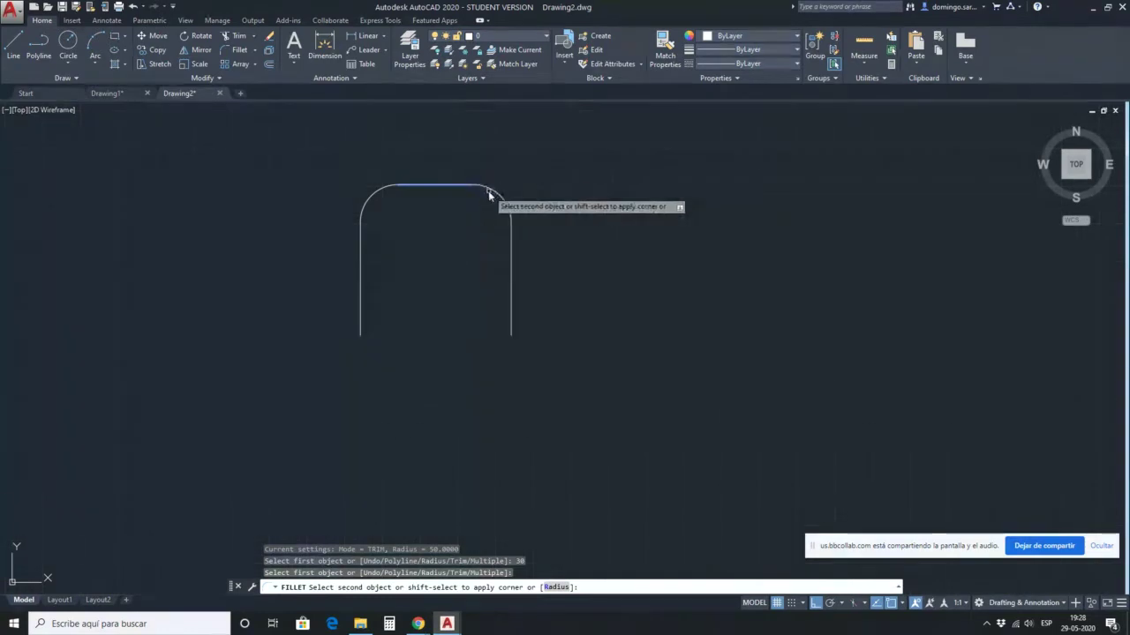
{"action": "key", "text": "Escape"}
{"action": "key", "text": "Escape"}
{"action": "key", "text": "Escape"}
Offset the rounded polyline outward by a distance of 30.
{"action": "left_click", "coordinate": [271, 65]}
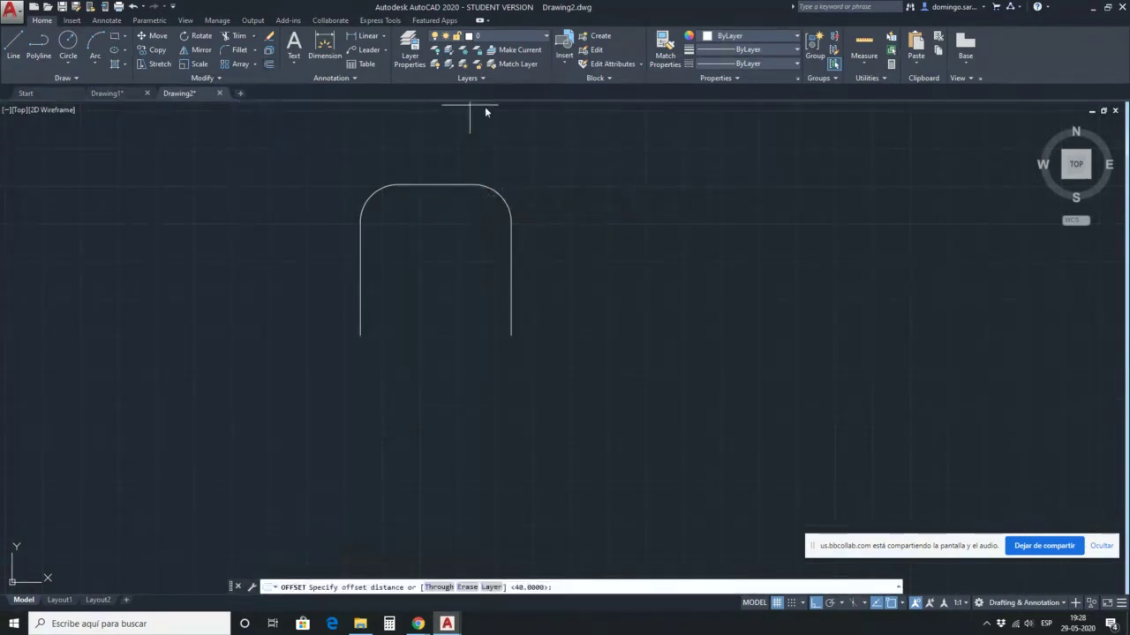
{"action": "type", "text": "30"}
{"action": "key", "text": "Return"}
{"action": "left_click", "coordinate": [508, 196]}
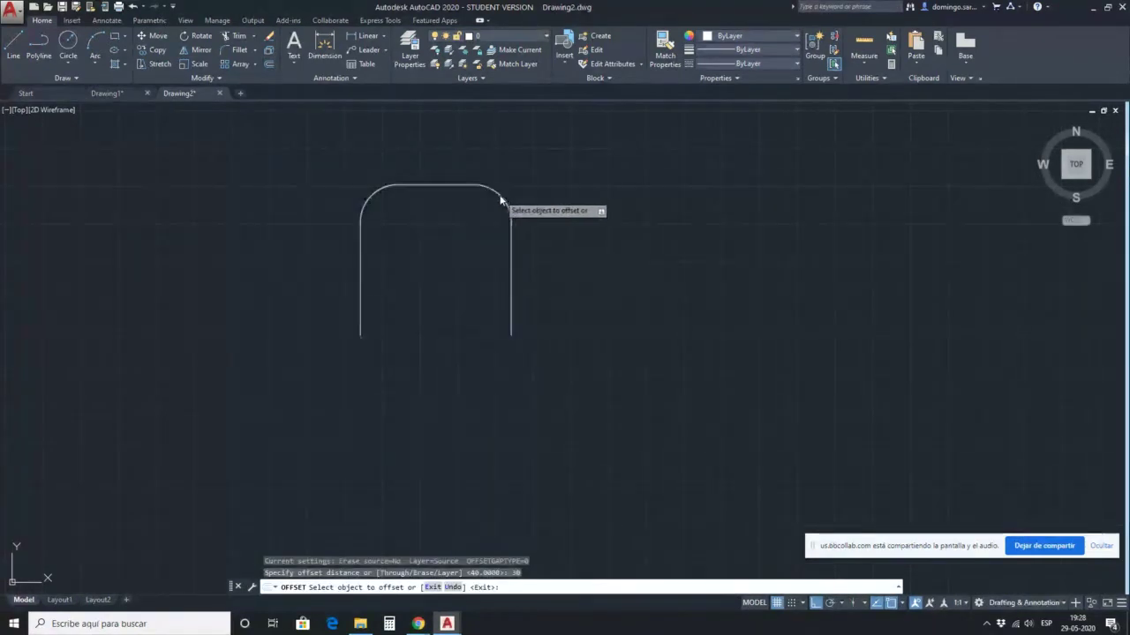
{"action": "left_click", "coordinate": [538, 180]}
{"action": "key", "text": "Escape"}
{"action": "key", "text": "Escape"}
{"action": "key", "text": "Escape"}
Close the lower ends of both legs with short lines connecting the inner and outer polyline endpoints.
{"action": "left_click", "coordinate": [11, 44]}
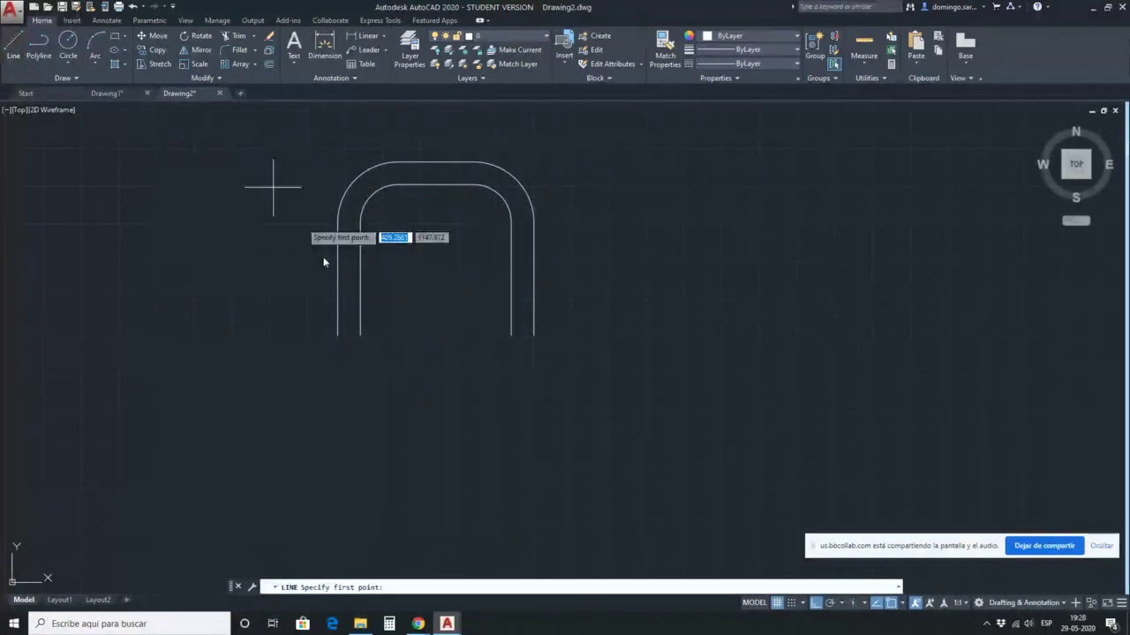
{"action": "left_click", "coordinate": [338, 335]}
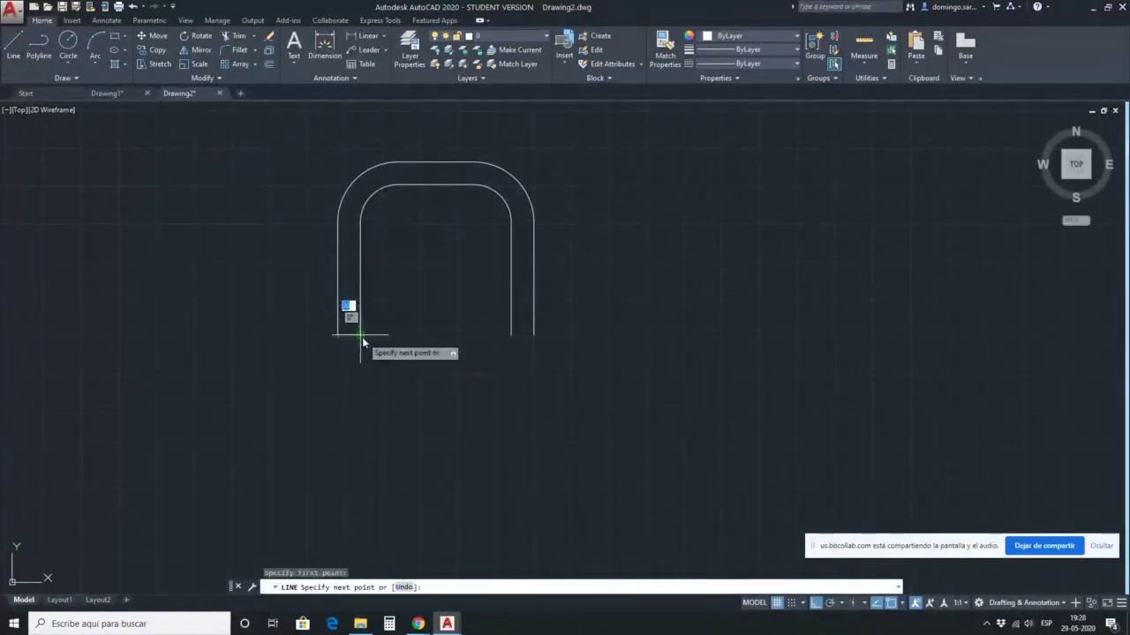
{"action": "left_click", "coordinate": [360, 336]}
{"action": "key", "text": "Return"}
{"action": "key", "text": "Return"}
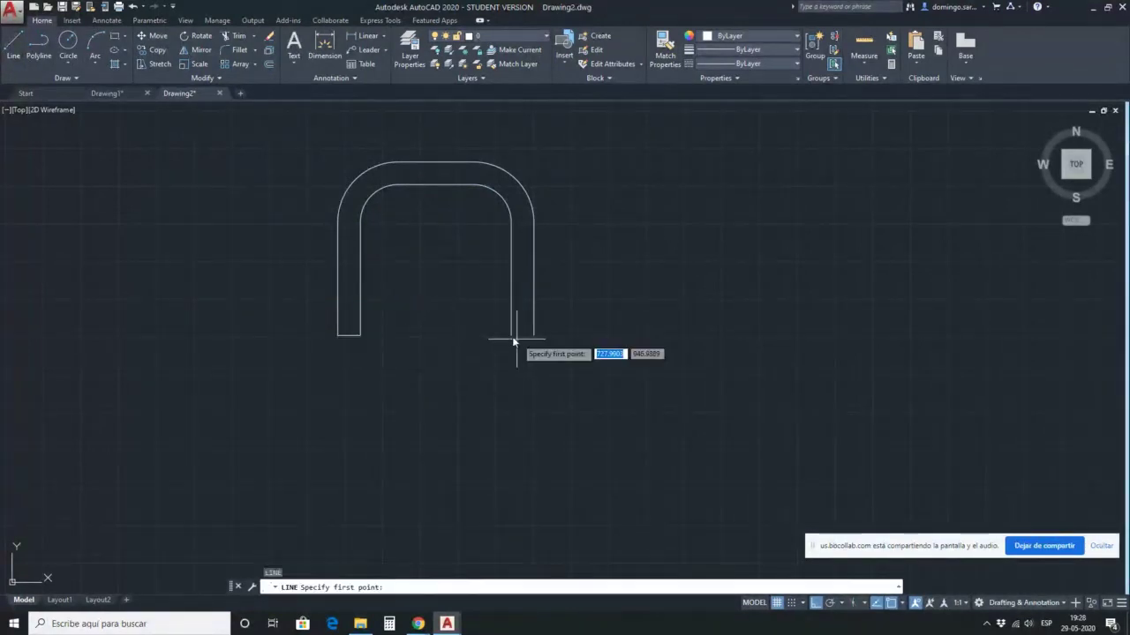
{"action": "left_click", "coordinate": [510, 335]}
{"action": "left_click", "coordinate": [534, 335]}
{"action": "key", "text": "Return"}
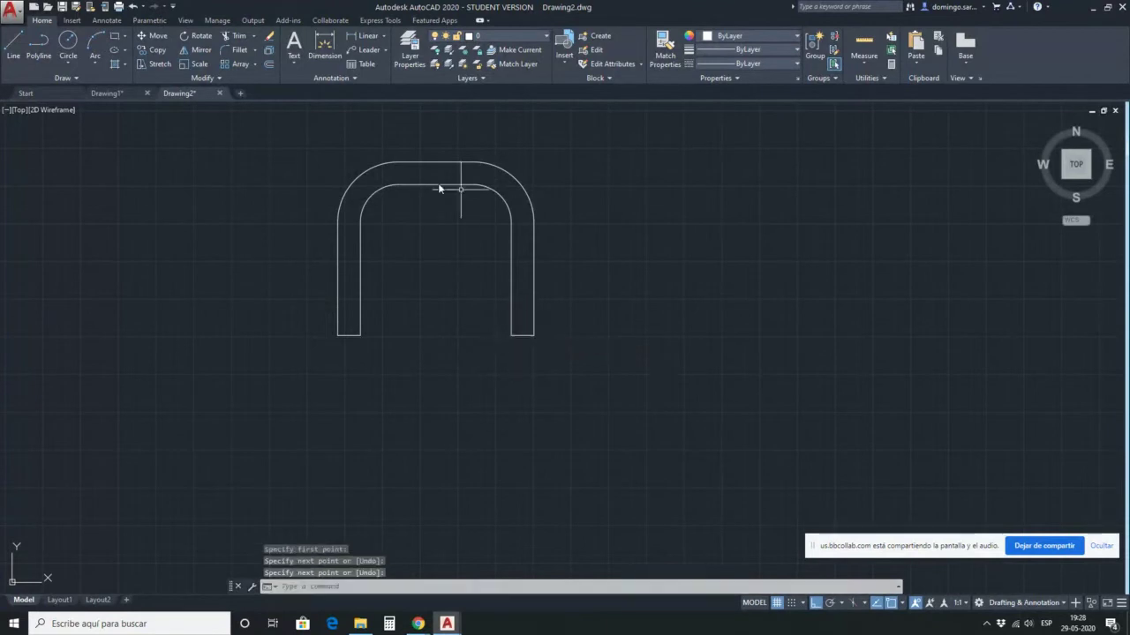
Pick the inner polyline, outer polyline and left end line one at a time to examine whether they are separate objects.
{"action": "left_click", "coordinate": [360, 323]}
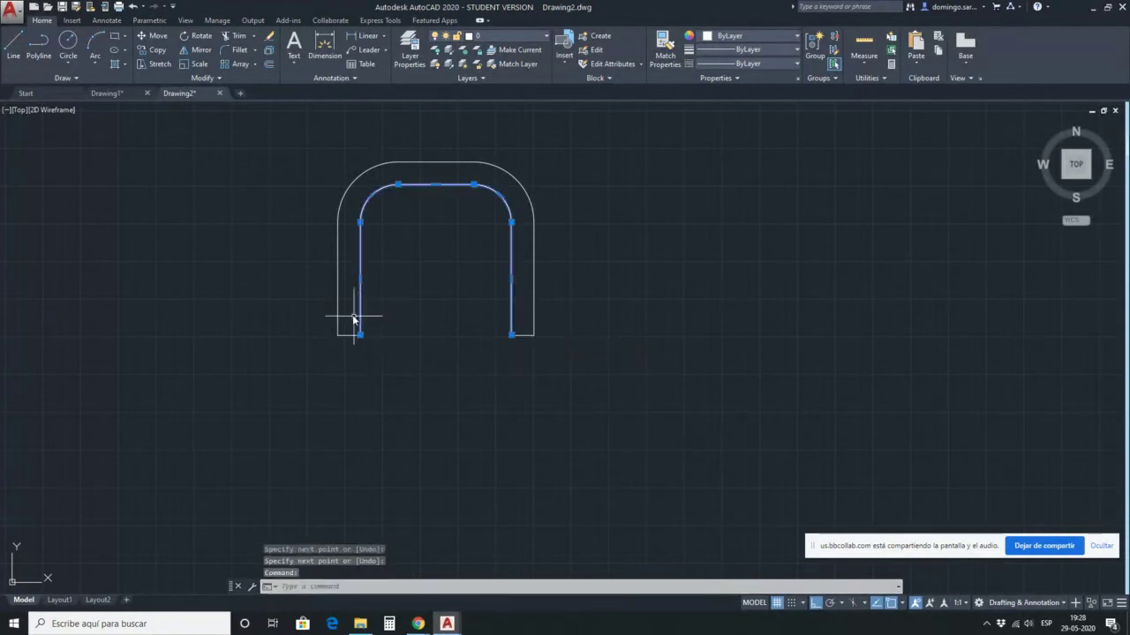
{"action": "left_click", "coordinate": [338, 304]}
{"action": "left_click", "coordinate": [349, 335]}
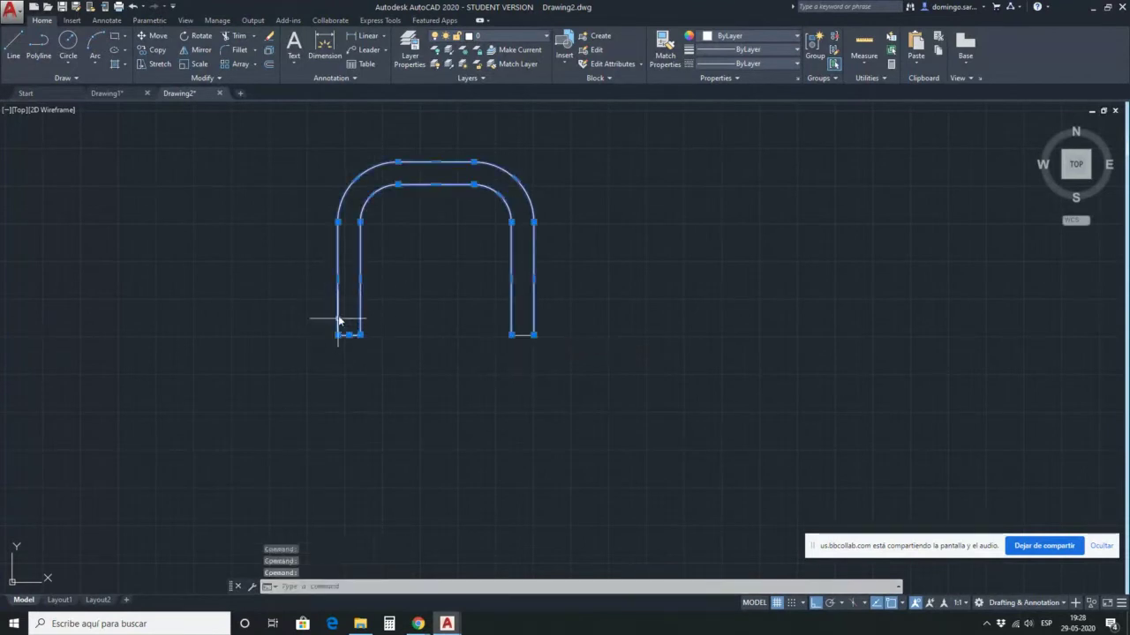
{"action": "key", "text": "Escape"}
{"action": "key", "text": "Escape"}
Join both polylines and the two end lines into a single closed polyline.
{"action": "left_click", "coordinate": [302, 147]}
{"action": "left_click", "coordinate": [653, 393]}
{"action": "type", "text": "join"}
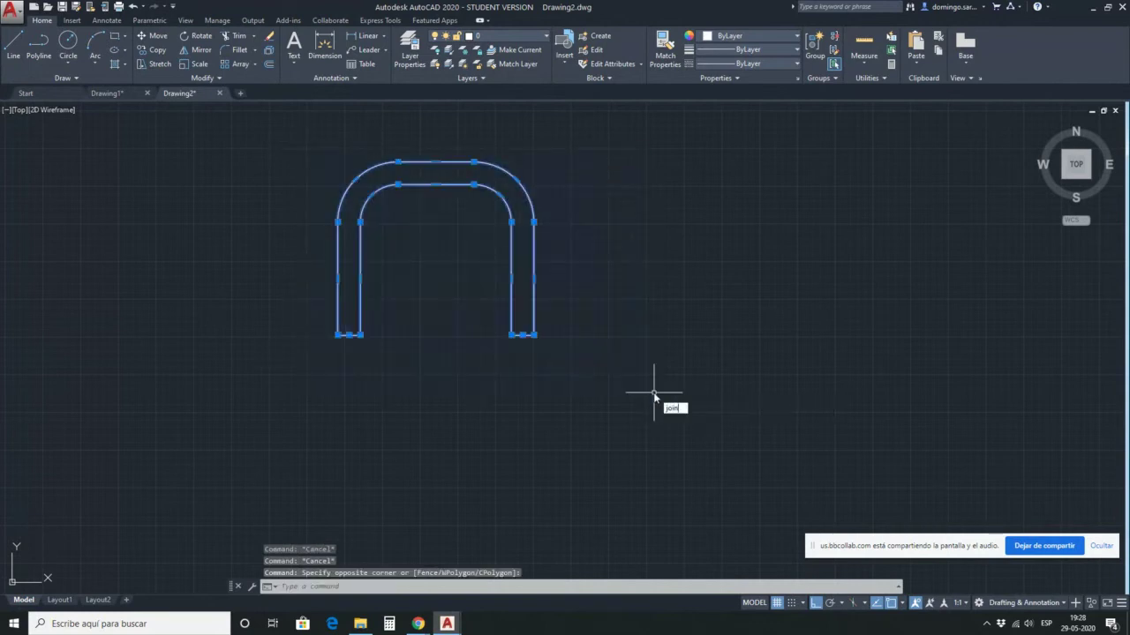
{"action": "key", "text": "Return"}
{"action": "key", "text": "Escape"}
Try stretching the closed profile's right leg downward and its outer edge to the right with grips, and undo both stretches.
{"action": "left_click", "coordinate": [513, 279]}
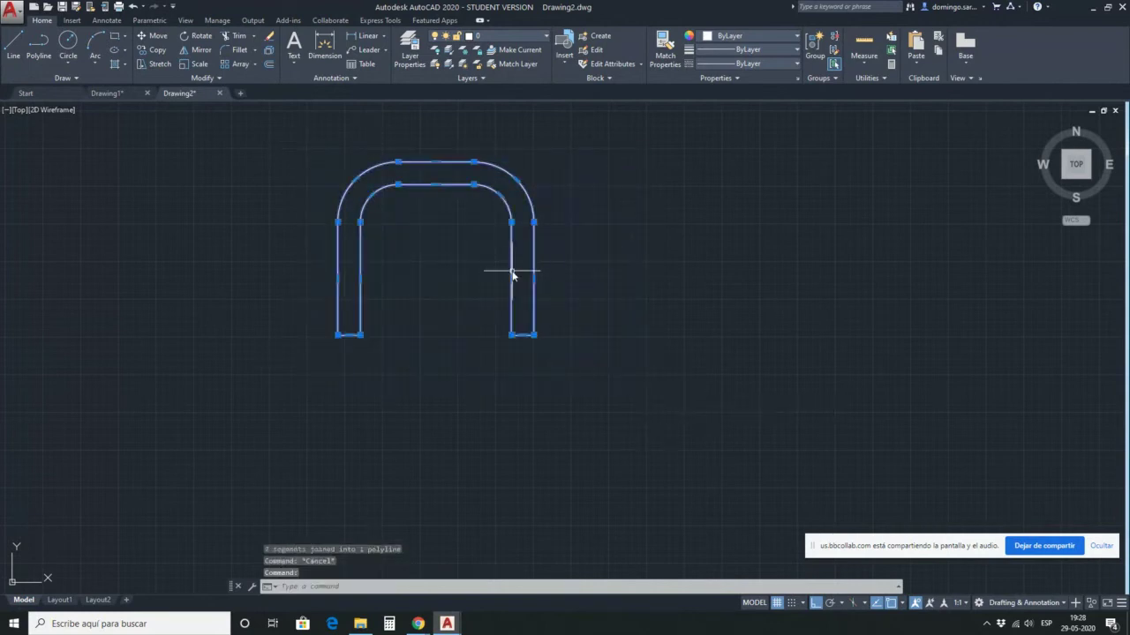
{"action": "left_click", "coordinate": [523, 336]}
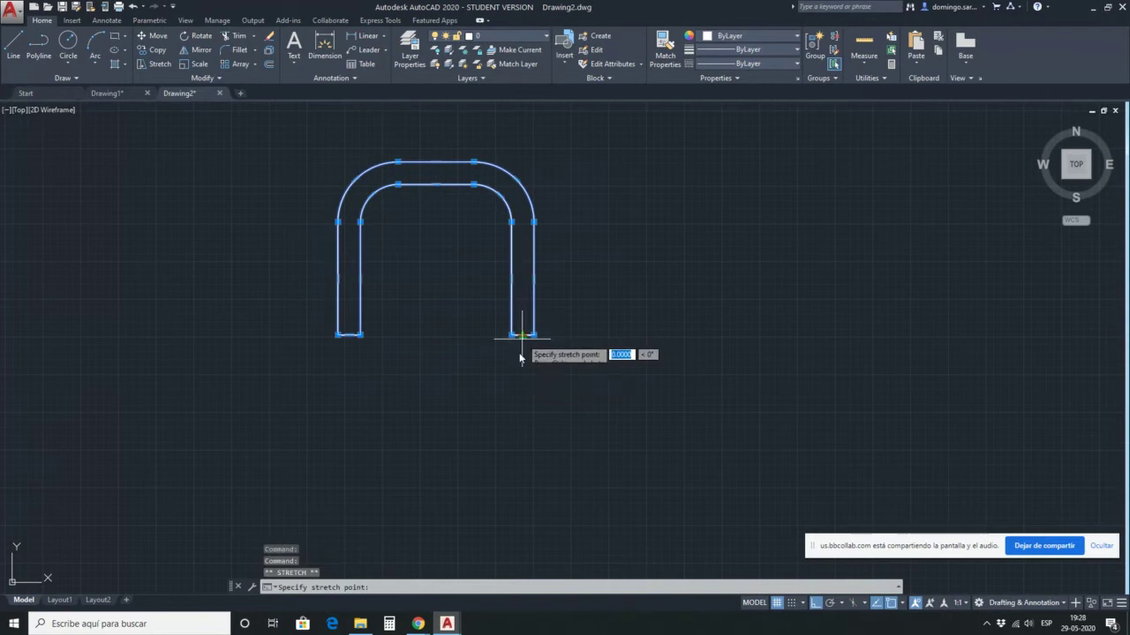
{"action": "left_click", "coordinate": [526, 477]}
{"action": "left_click", "coordinate": [534, 346]}
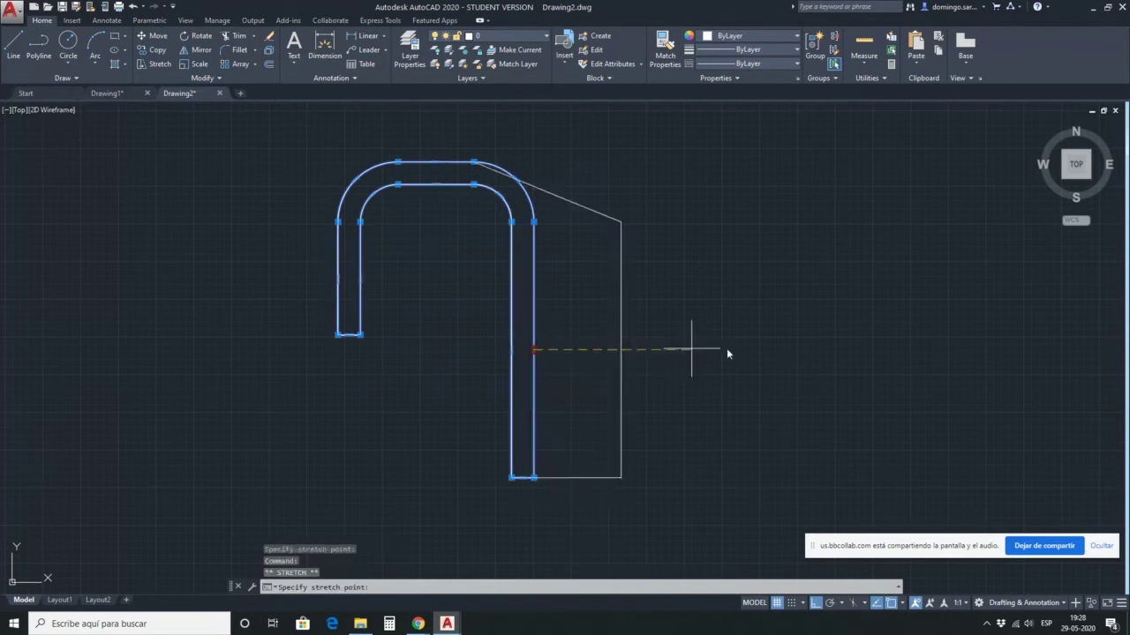
{"action": "left_click", "coordinate": [726, 347]}
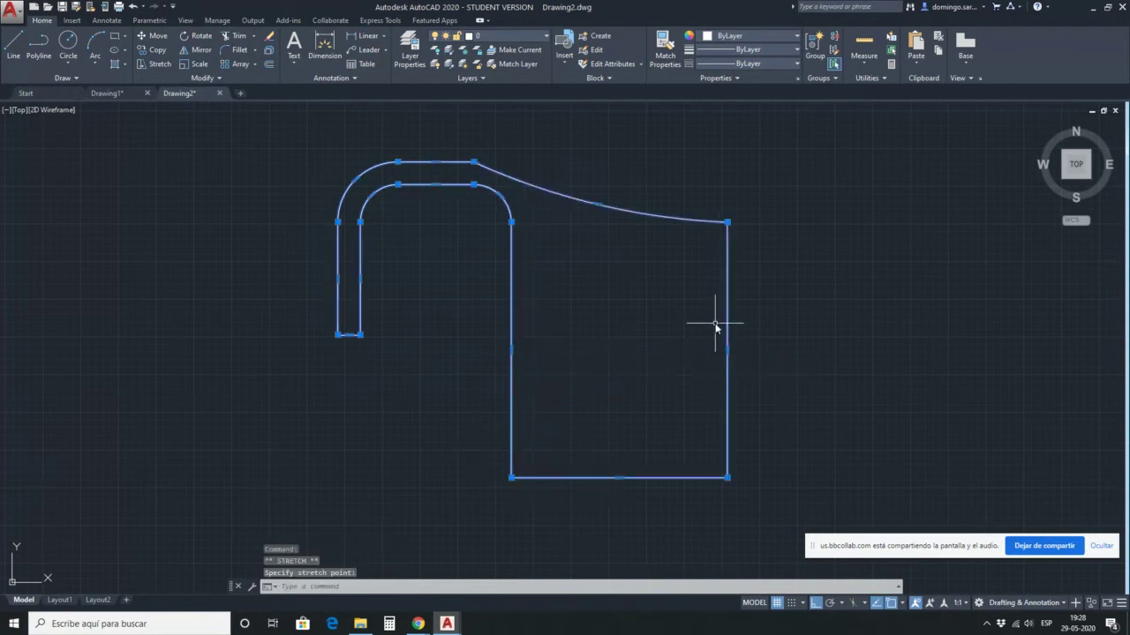
{"action": "key", "text": "ctrl+z"}
{"action": "key", "text": "ctrl+z"}
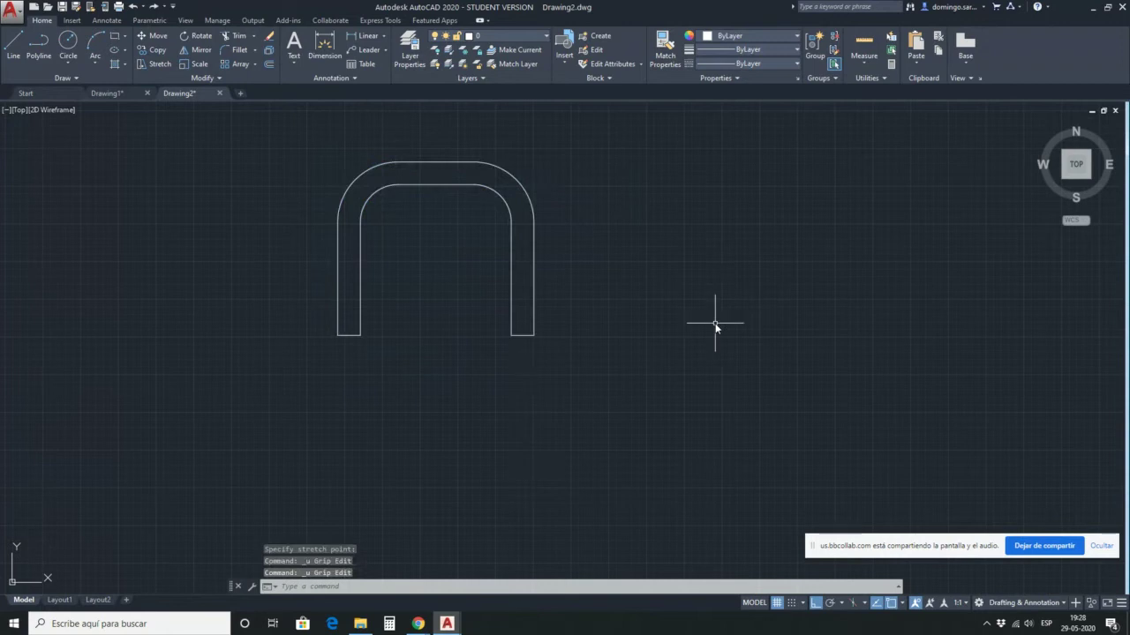
{"action": "scroll", "coordinate": [615, 309], "scroll_direction": "up", "scroll_amount": 2}
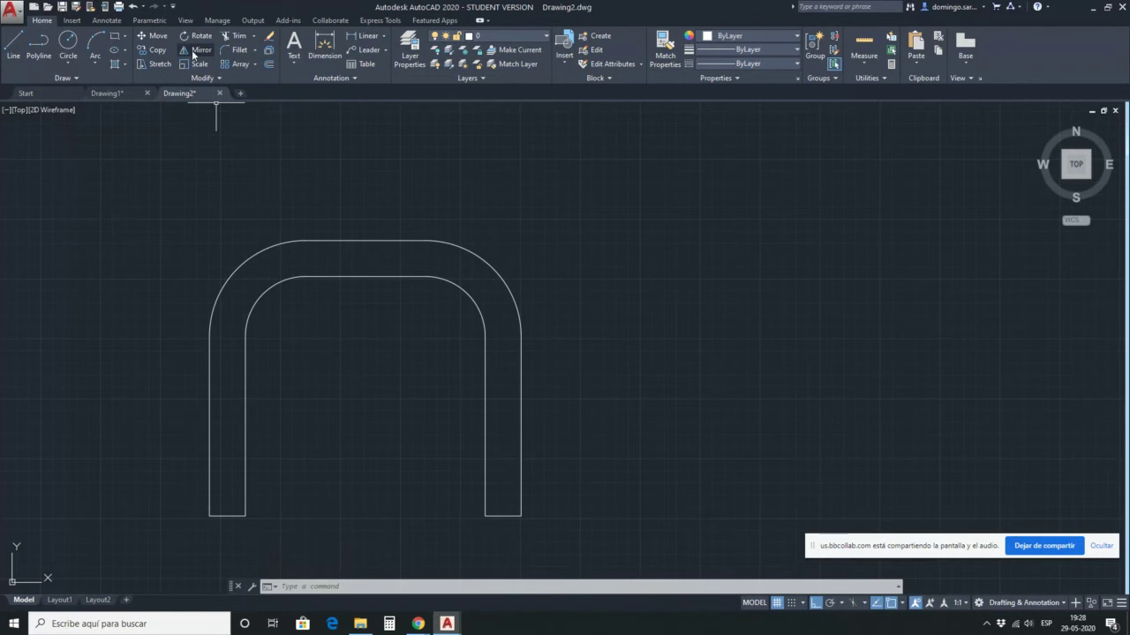
{"action": "left_click", "coordinate": [719, 437]}
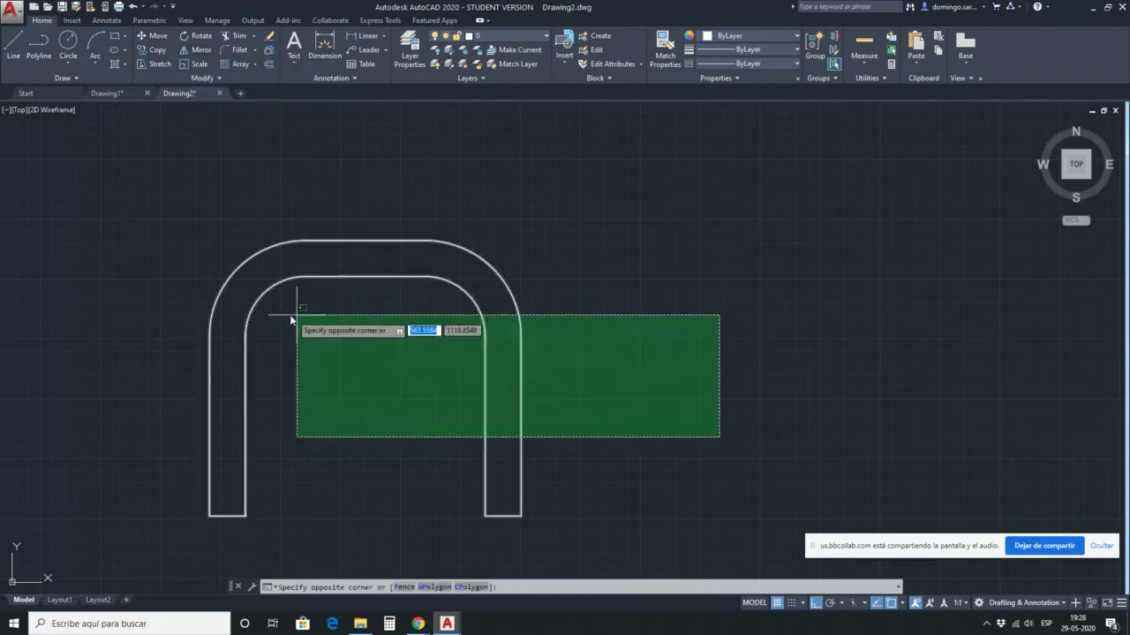
{"action": "left_click", "coordinate": [296, 315]}
{"action": "key", "text": "Escape"}
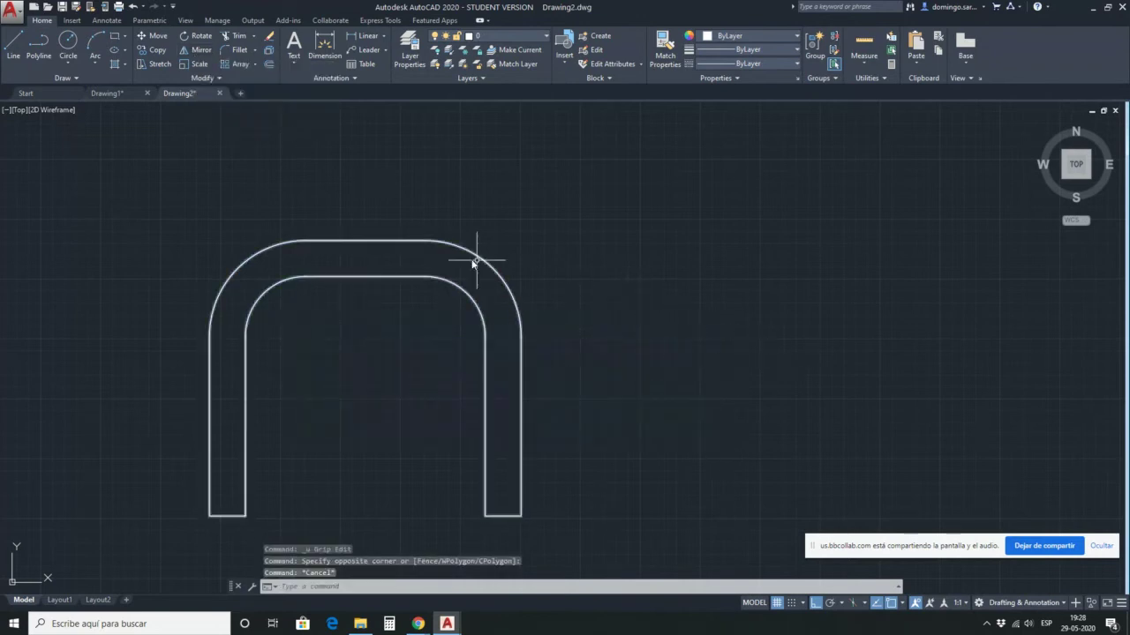
{"action": "scroll", "coordinate": [509, 282], "scroll_direction": "down", "scroll_amount": 2}
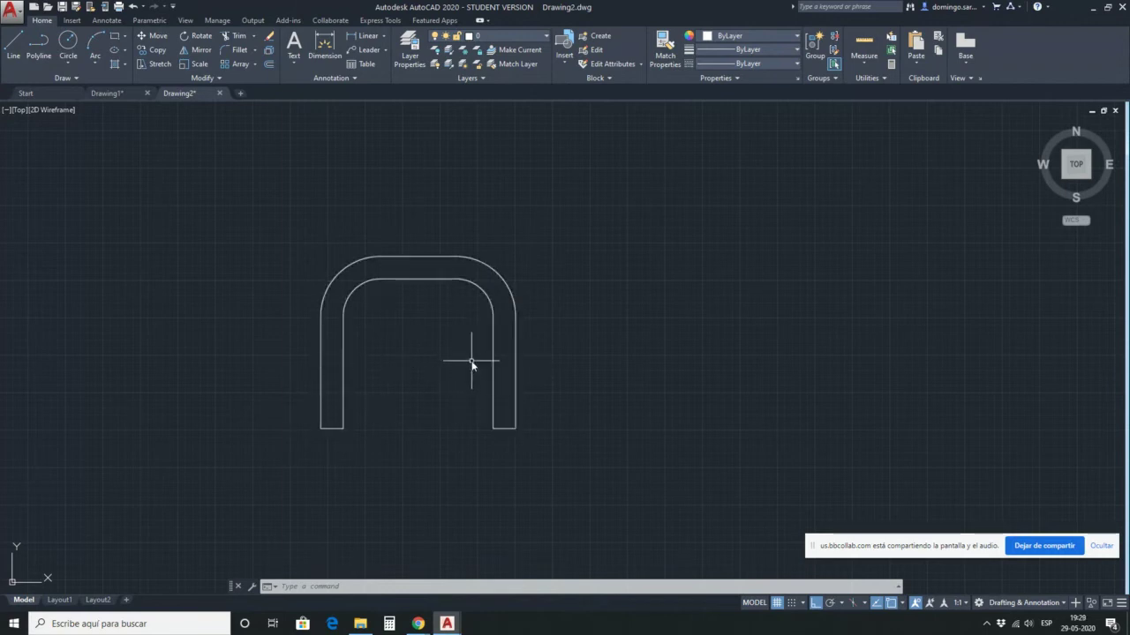
{"action": "left_click", "coordinate": [481, 297]}
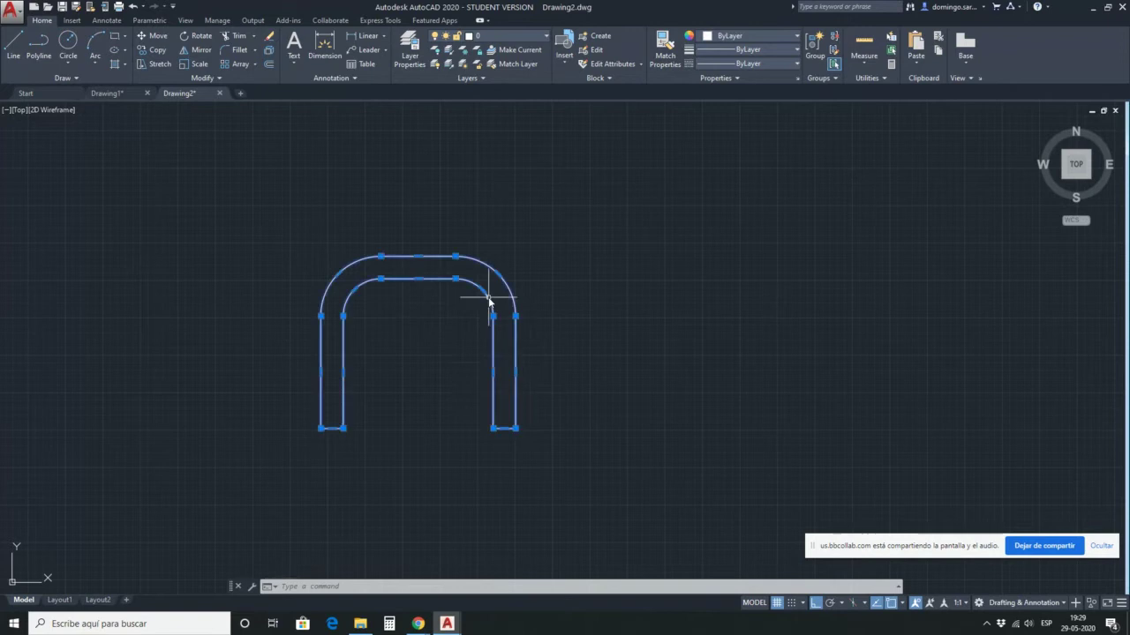
{"action": "scroll", "coordinate": [580, 297], "scroll_direction": "down", "scroll_amount": 2}
{"action": "scroll", "coordinate": [494, 353], "scroll_direction": "up", "scroll_amount": 2}
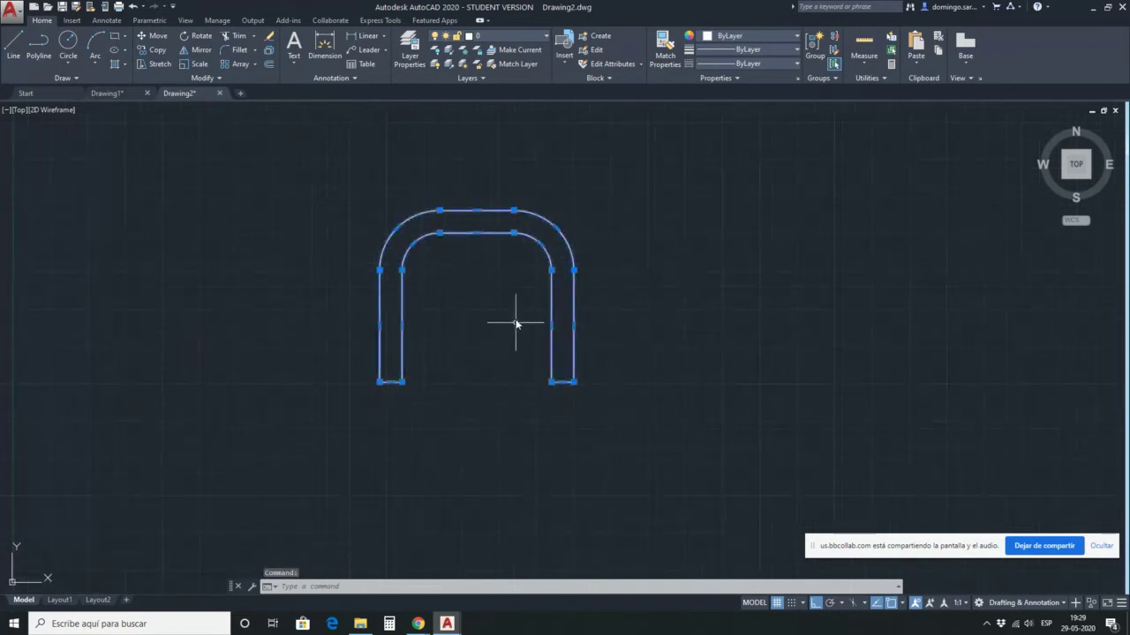
{"action": "key", "text": "Escape"}
{"action": "key", "text": "Escape"}
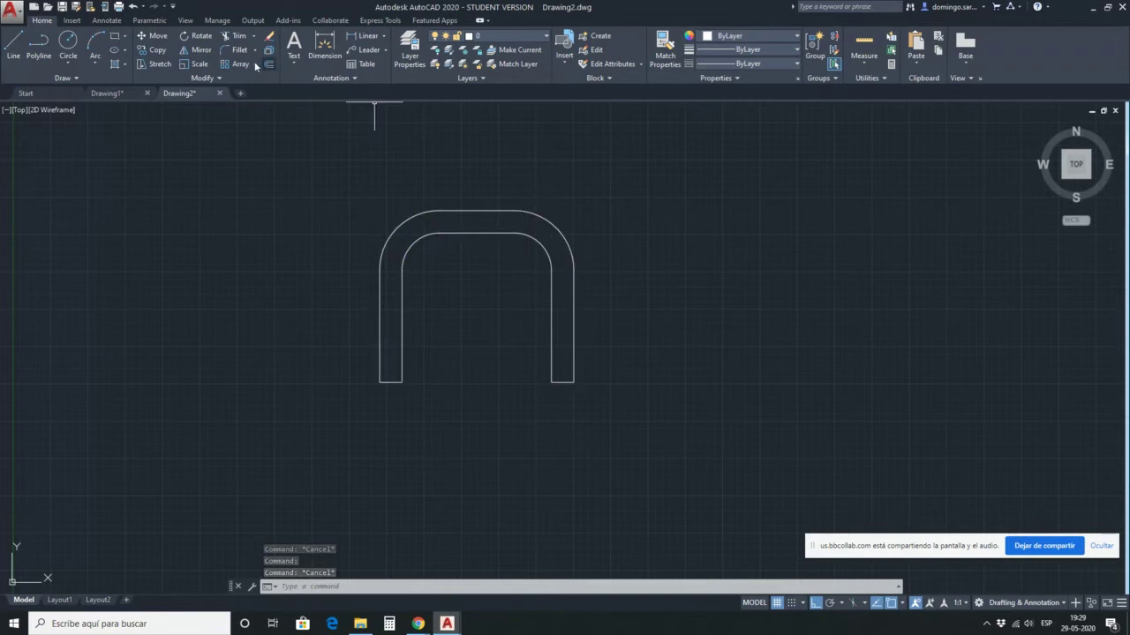
{"action": "left_click", "coordinate": [434, 234]}
{"action": "left_click", "coordinate": [428, 246]}
{"action": "key", "text": "Escape"}
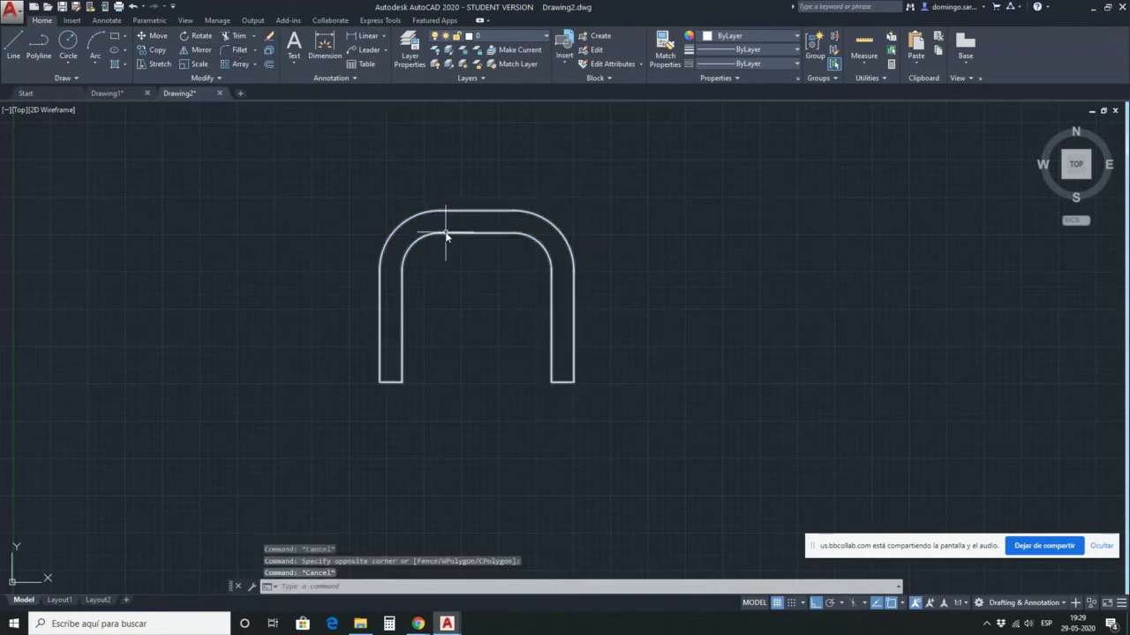
{"action": "left_click", "coordinate": [443, 235]}
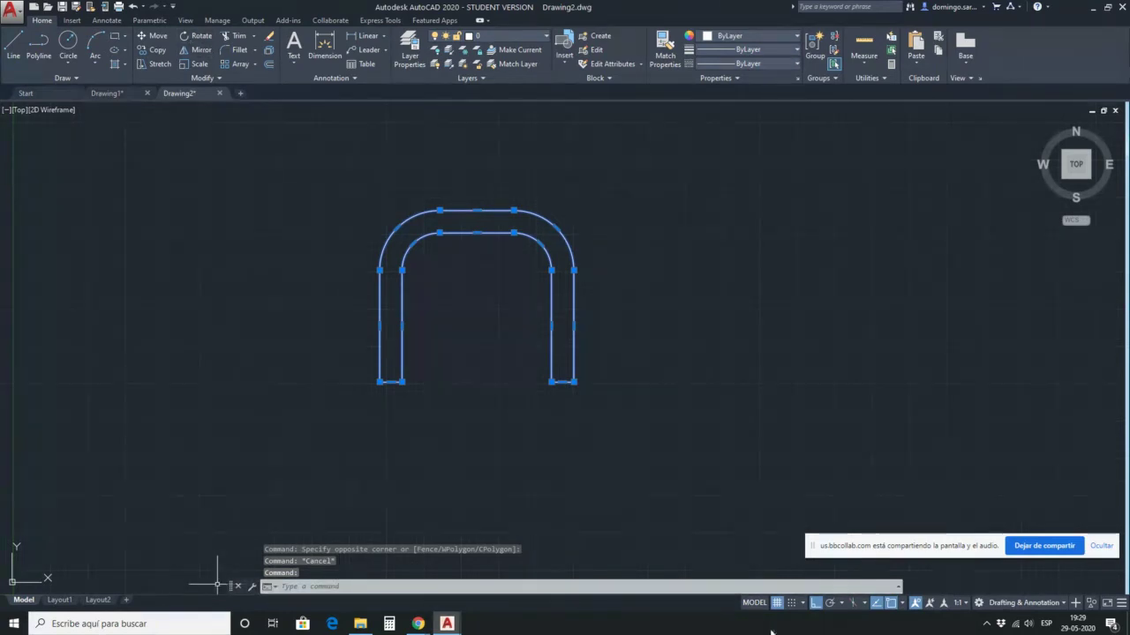
{"action": "left_click", "coordinate": [558, 587]}
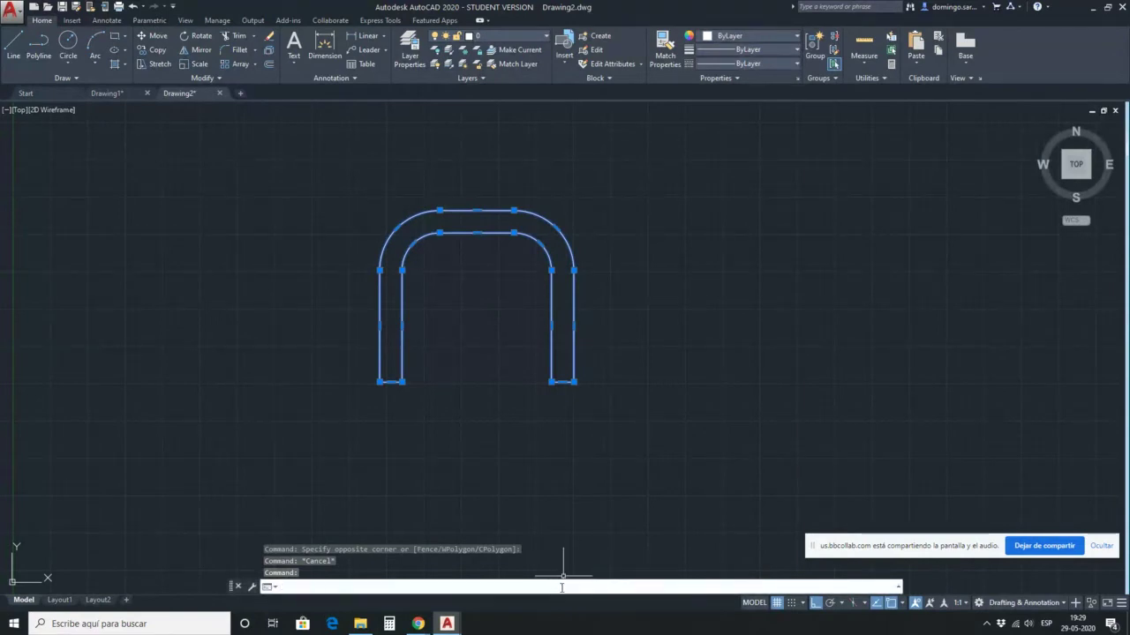
{"action": "key", "text": "Escape"}
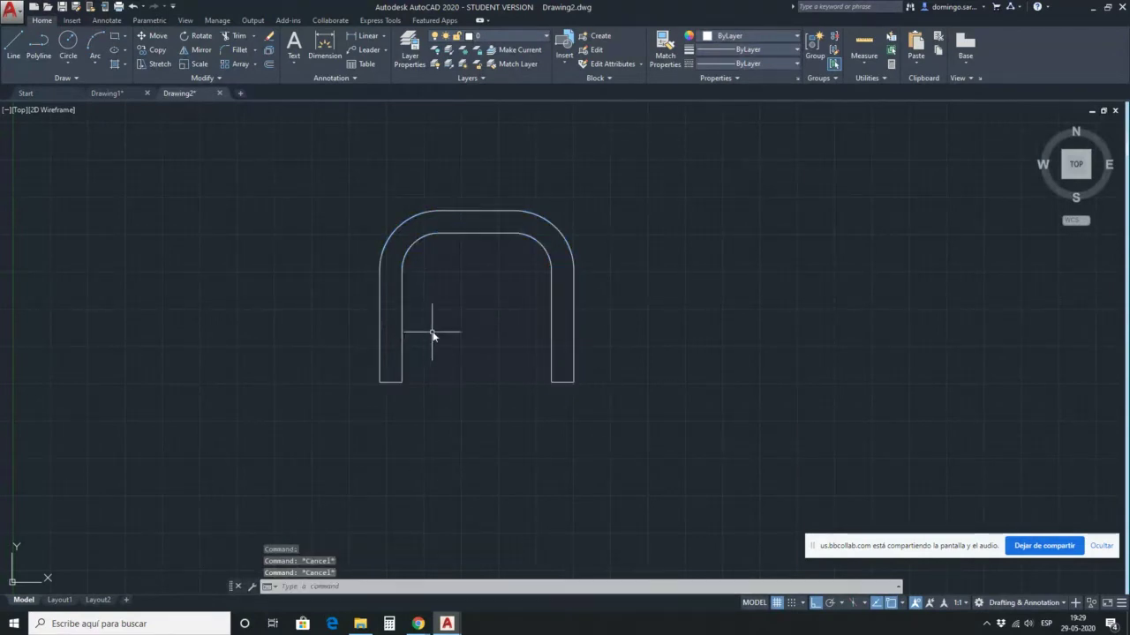
Mirror the closed U-shaped profile downward about a horizontal line through the lower end of its left leg, keeping the source object.
{"action": "left_click", "coordinate": [403, 308]}
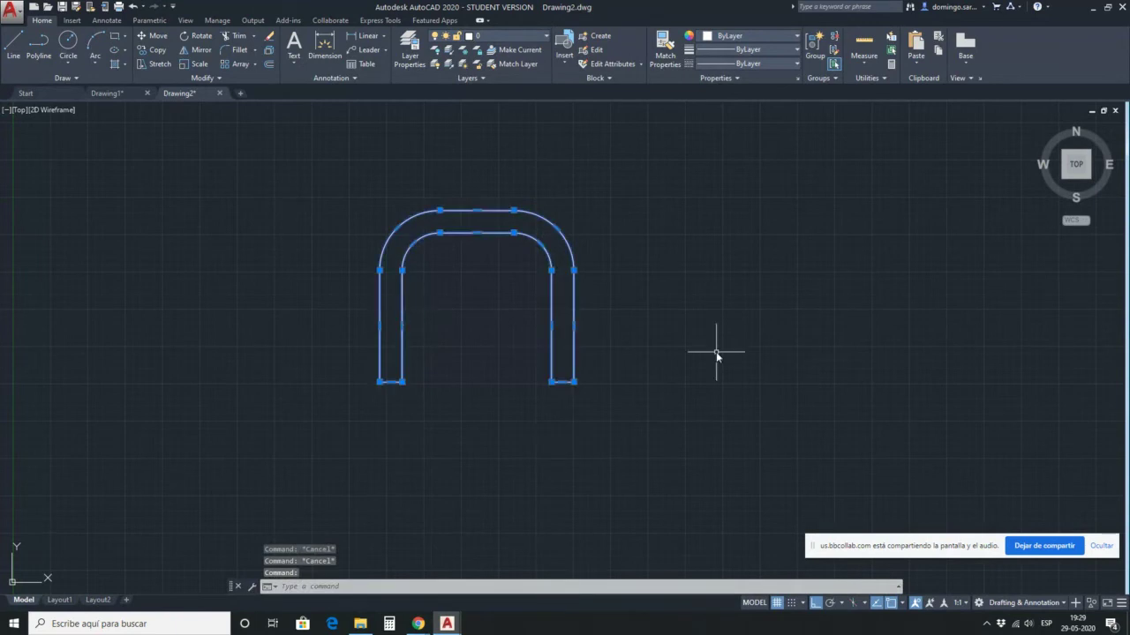
{"action": "type", "text": "MI"}
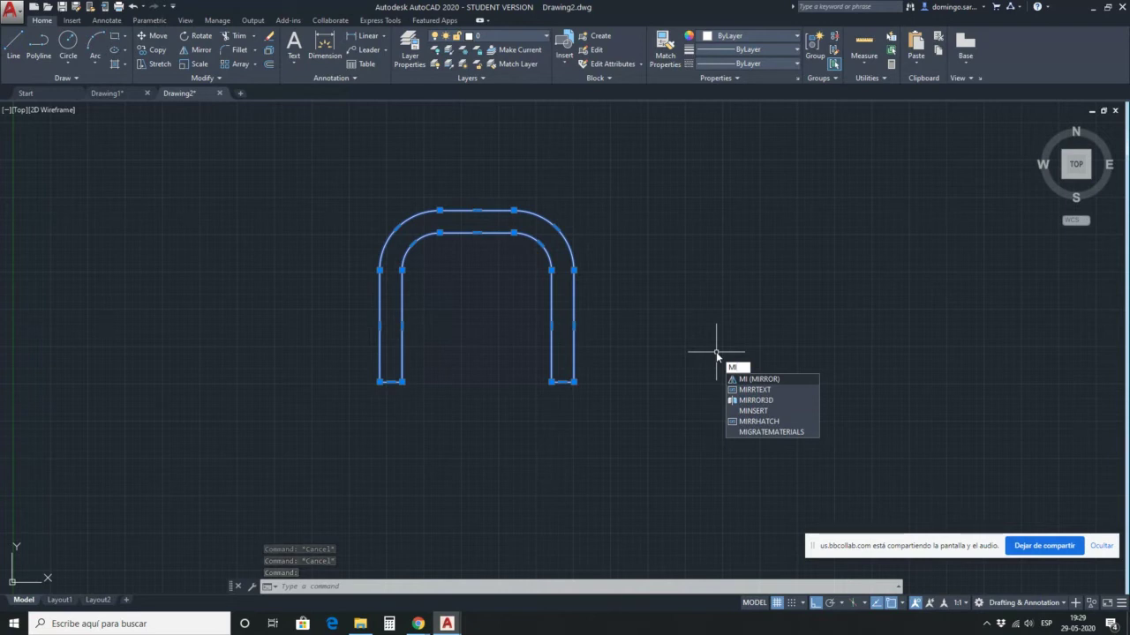
{"action": "key", "text": "BackSpace"}
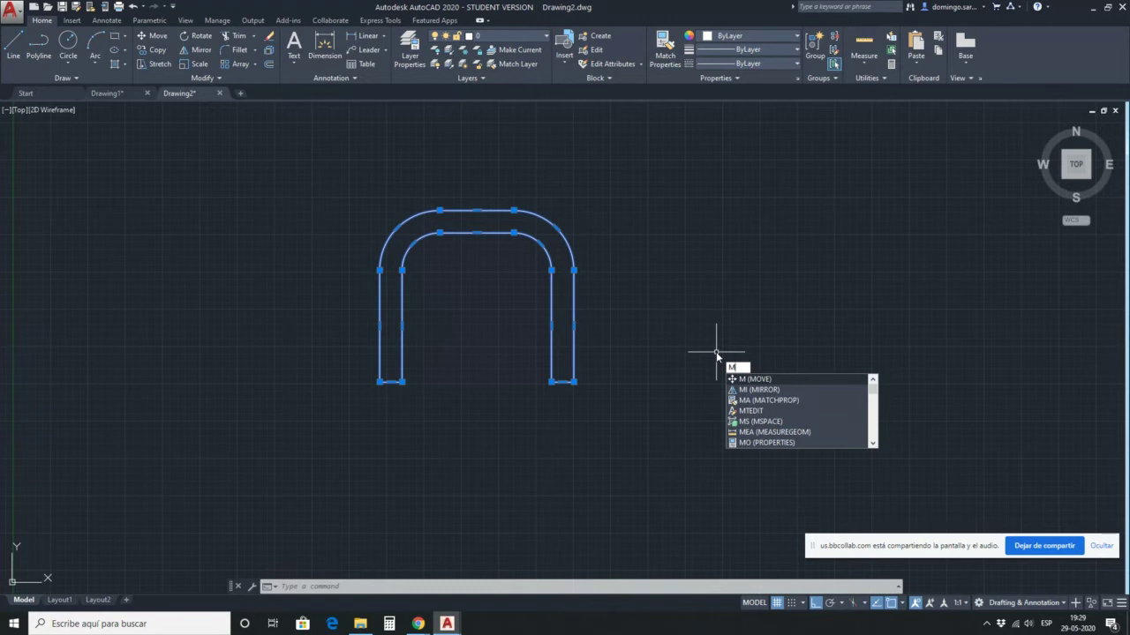
{"action": "type", "text": "I"}
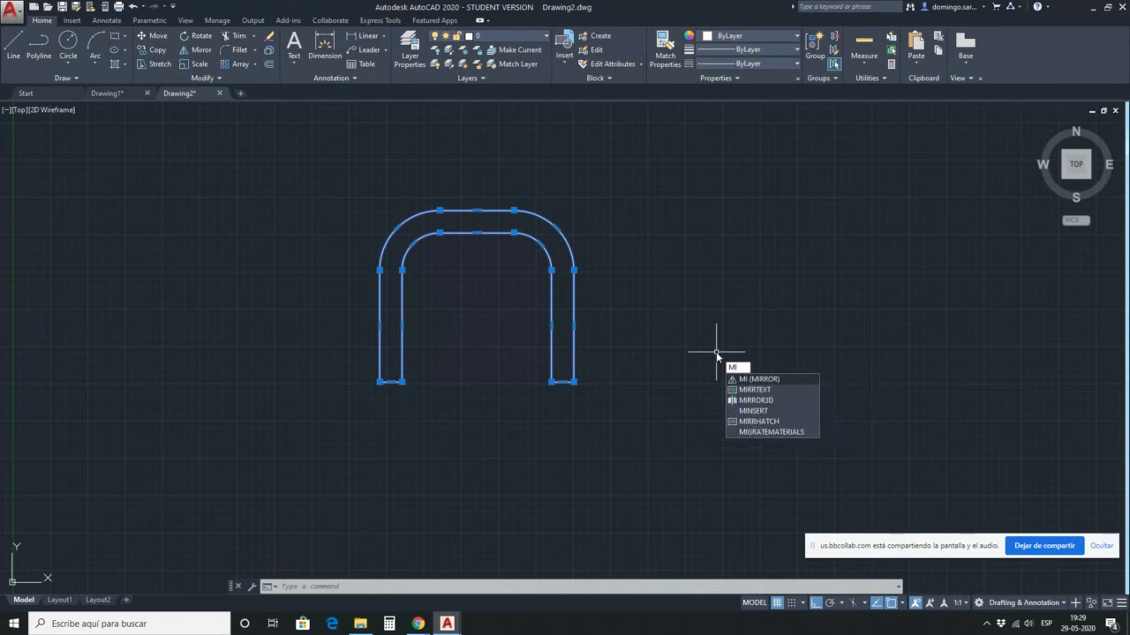
{"action": "key", "text": "Return"}
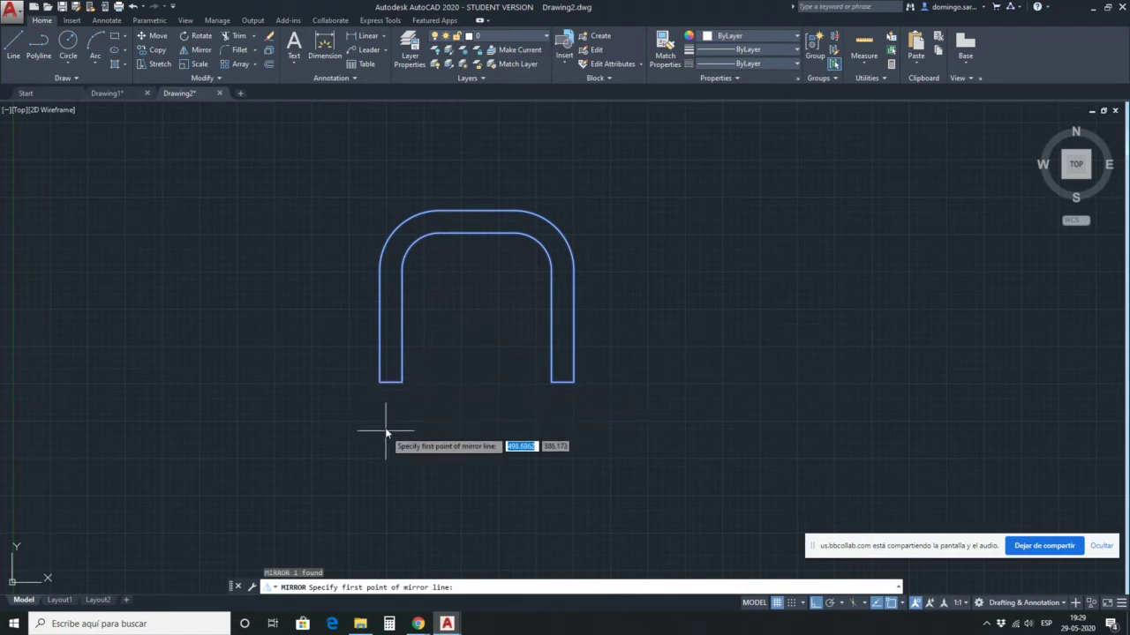
{"action": "left_click", "coordinate": [380, 382]}
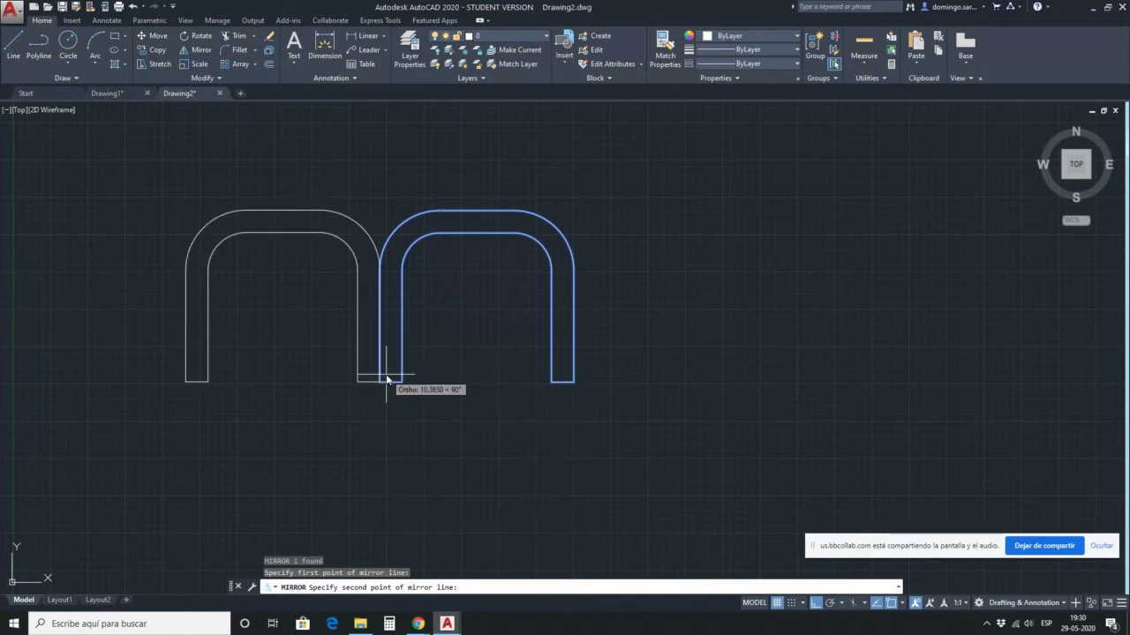
{"action": "key", "text": "F8"}
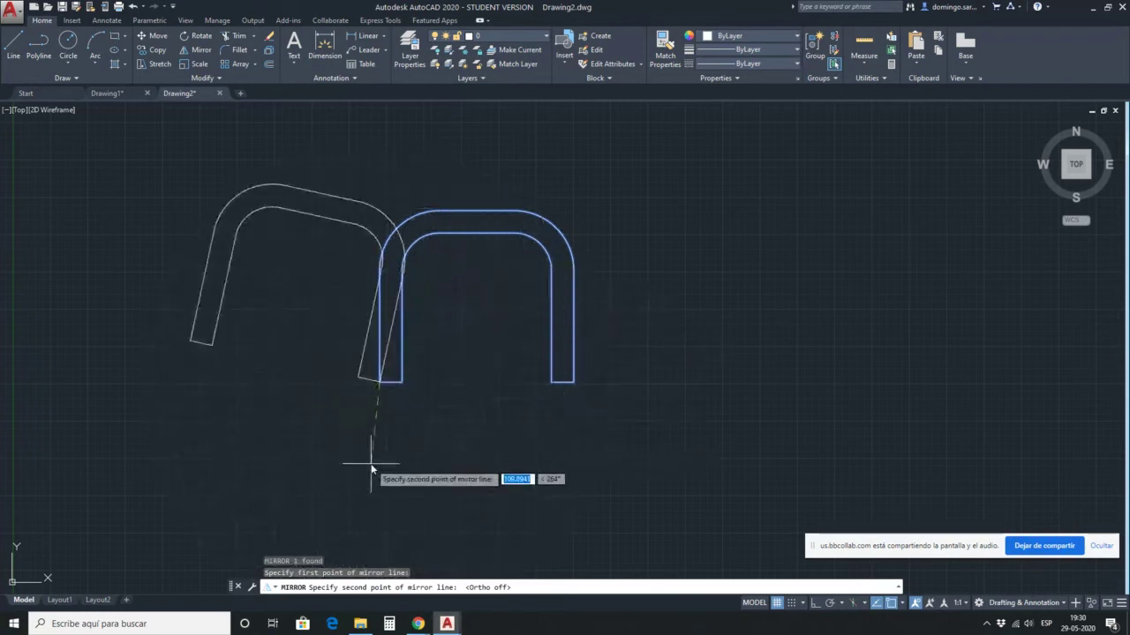
{"action": "key", "text": "F8"}
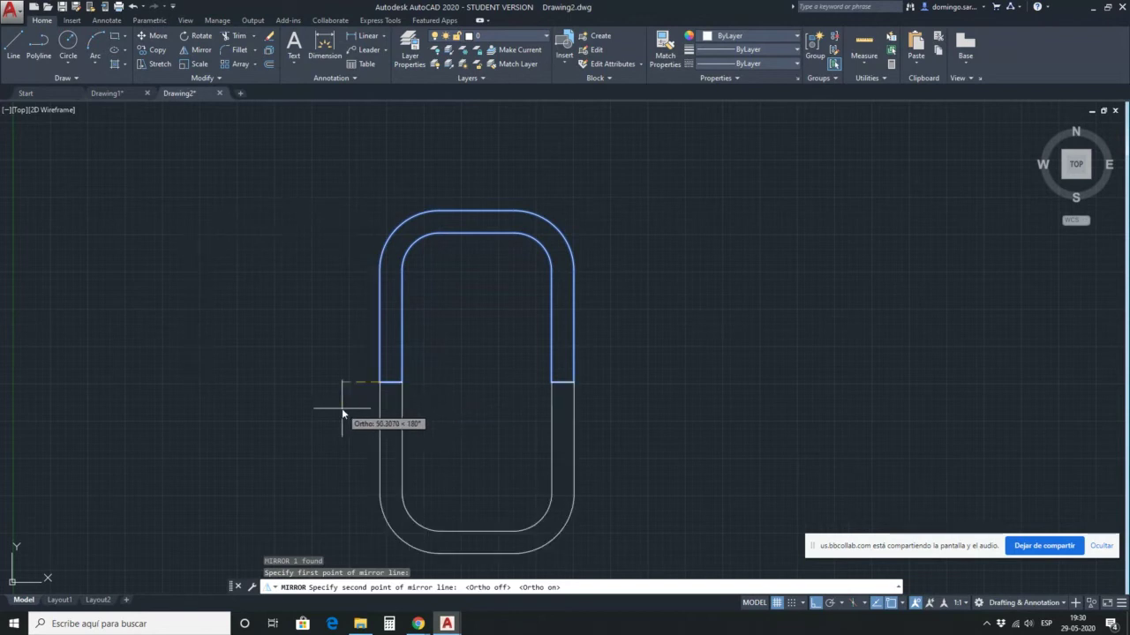
{"action": "left_click", "coordinate": [446, 385]}
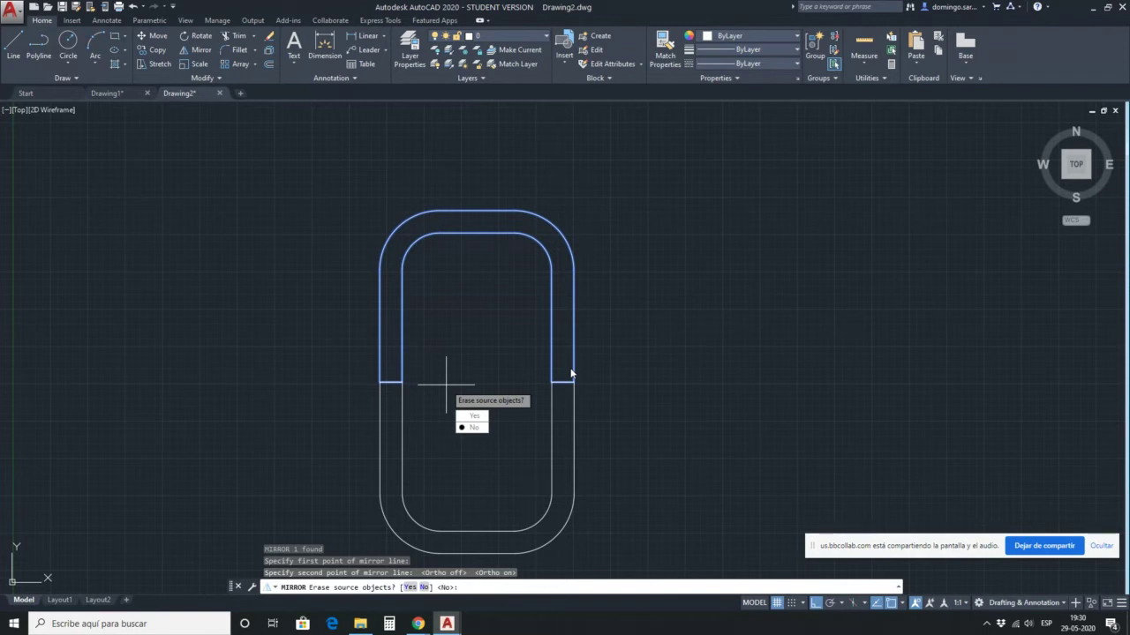
{"action": "key", "text": "Return"}
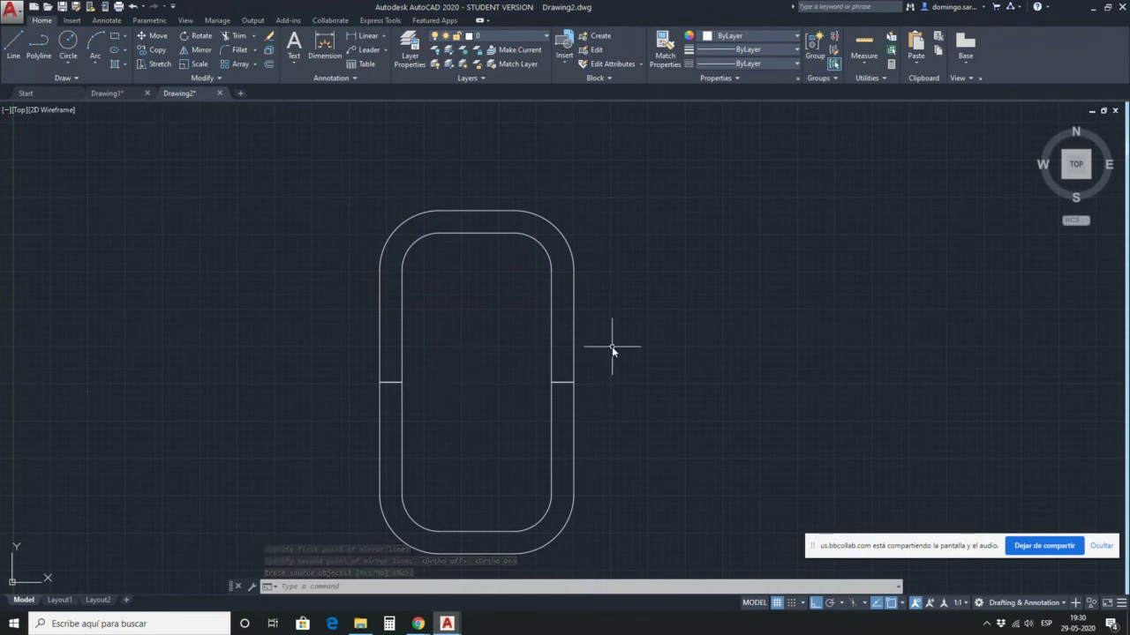
Move the mirrored lower profile straight down, leaving a gap below the original profile.
{"action": "left_click", "coordinate": [630, 441]}
{"action": "left_click", "coordinate": [529, 451]}
{"action": "scroll", "coordinate": [547, 357], "scroll_direction": "down", "scroll_amount": 2}
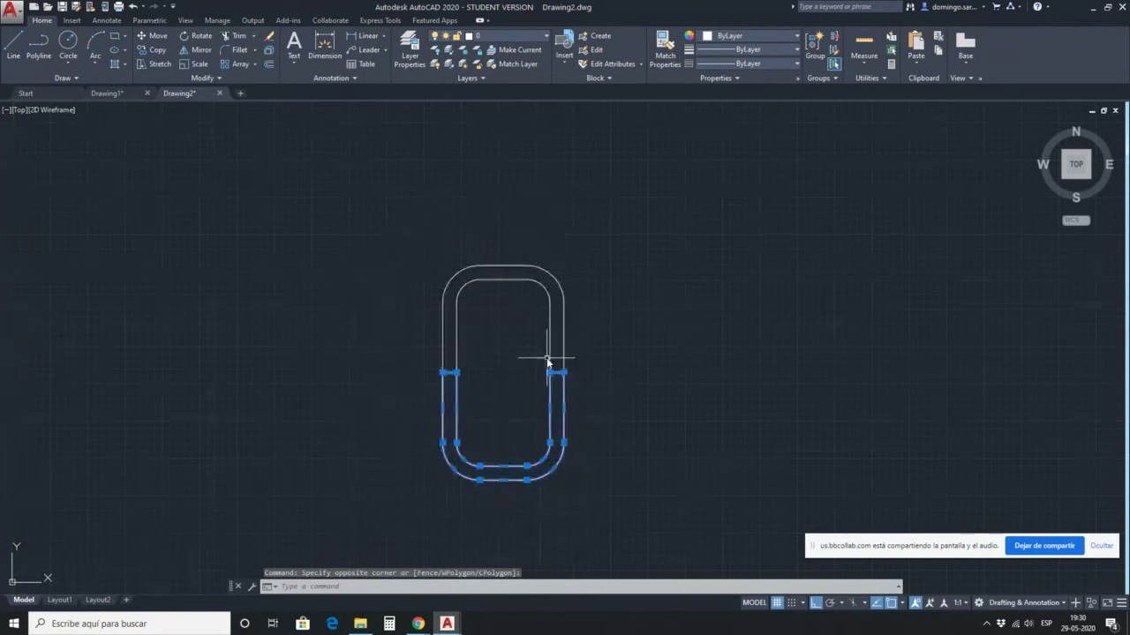
{"action": "middle_click_drag", "start_coordinate": [504, 380], "coordinate": [542, 335]}
{"action": "type", "text": "m"}
{"action": "key", "text": "Return"}
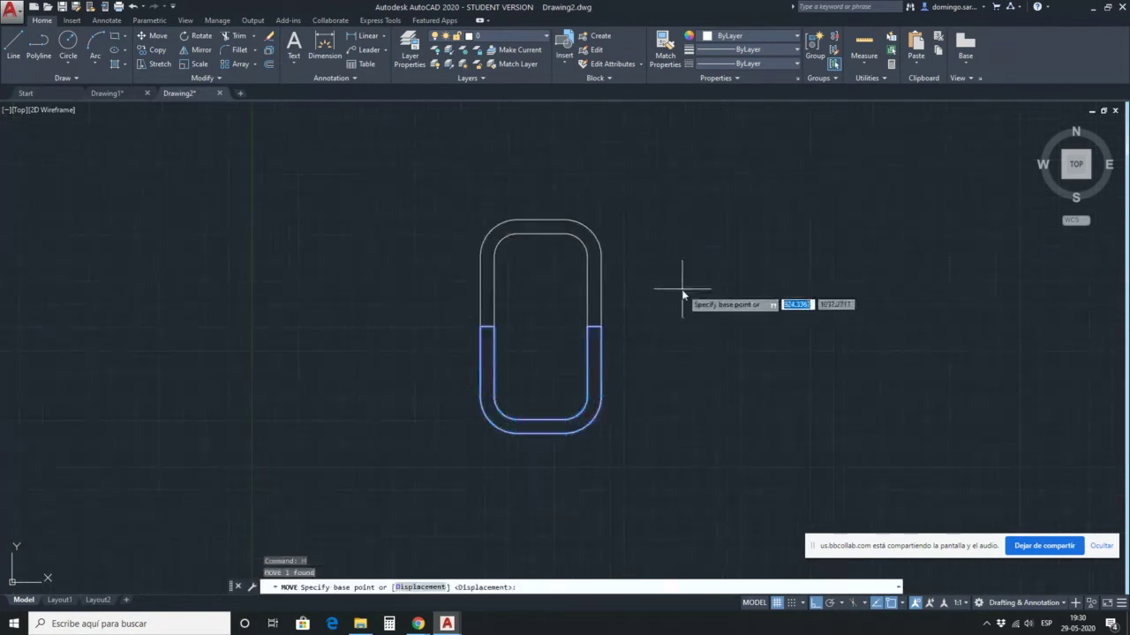
{"action": "left_click", "coordinate": [682, 294]}
{"action": "left_click", "coordinate": [687, 370]}
{"action": "key", "text": "Escape"}
{"action": "key", "text": "Escape"}
Mirror the upper profile to the right about a vertical line through its right leg's outer lower corner, keeping the source object.
{"action": "left_click", "coordinate": [557, 293]}
{"action": "left_click", "coordinate": [485, 250]}
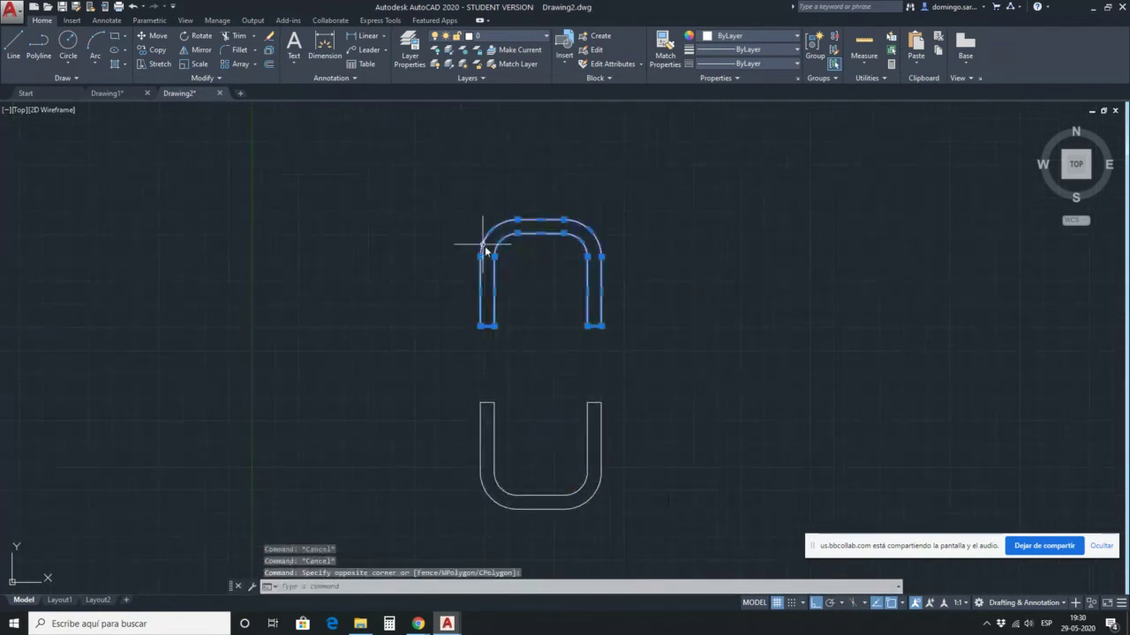
{"action": "type", "text": "mirror"}
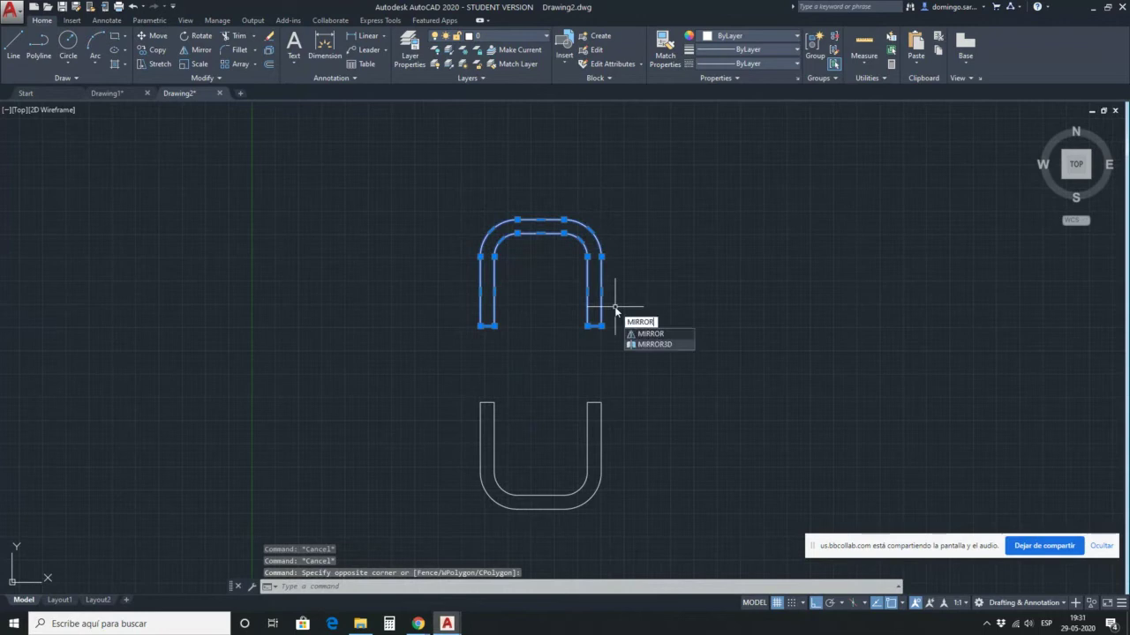
{"action": "key", "text": "Return"}
{"action": "scroll", "coordinate": [631, 312], "scroll_direction": "up", "scroll_amount": 2}
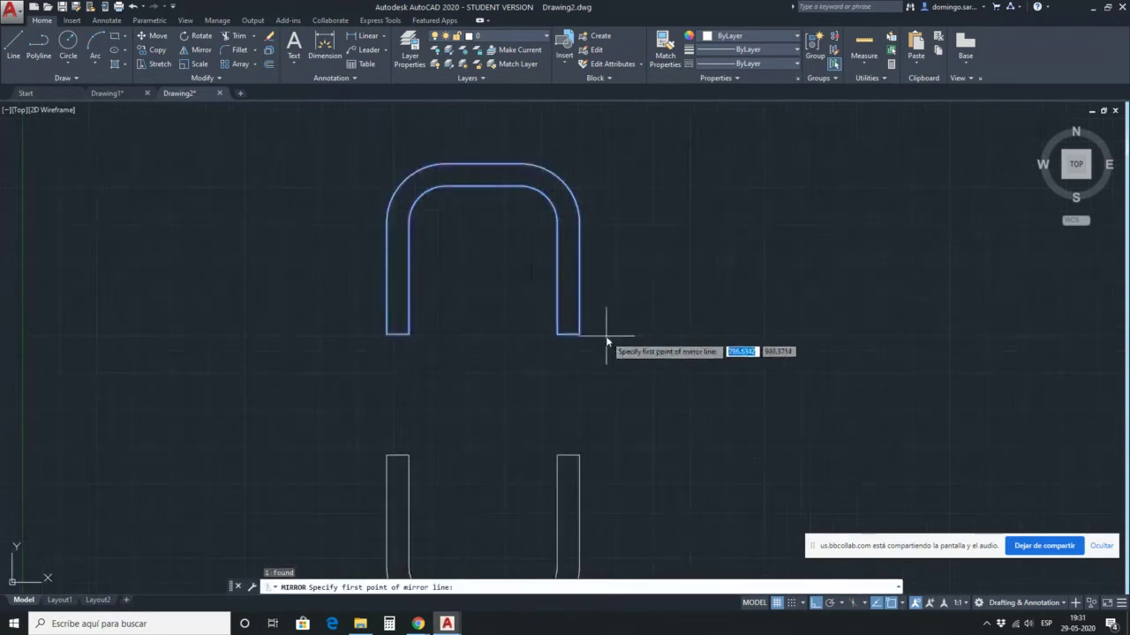
{"action": "left_click", "coordinate": [580, 335]}
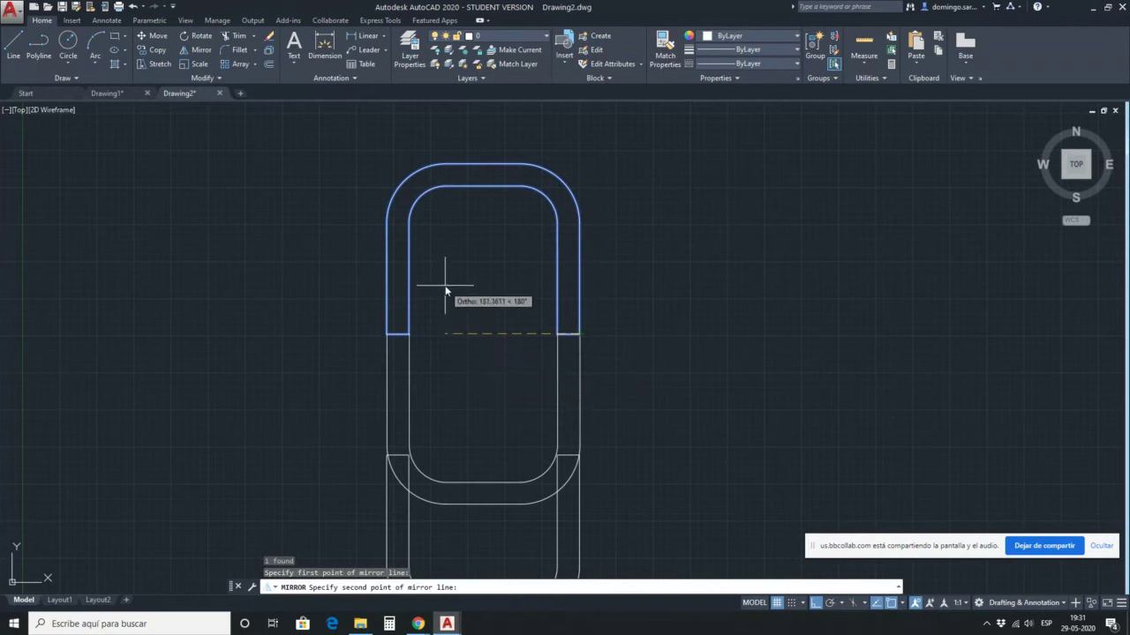
{"action": "left_click", "coordinate": [659, 218]}
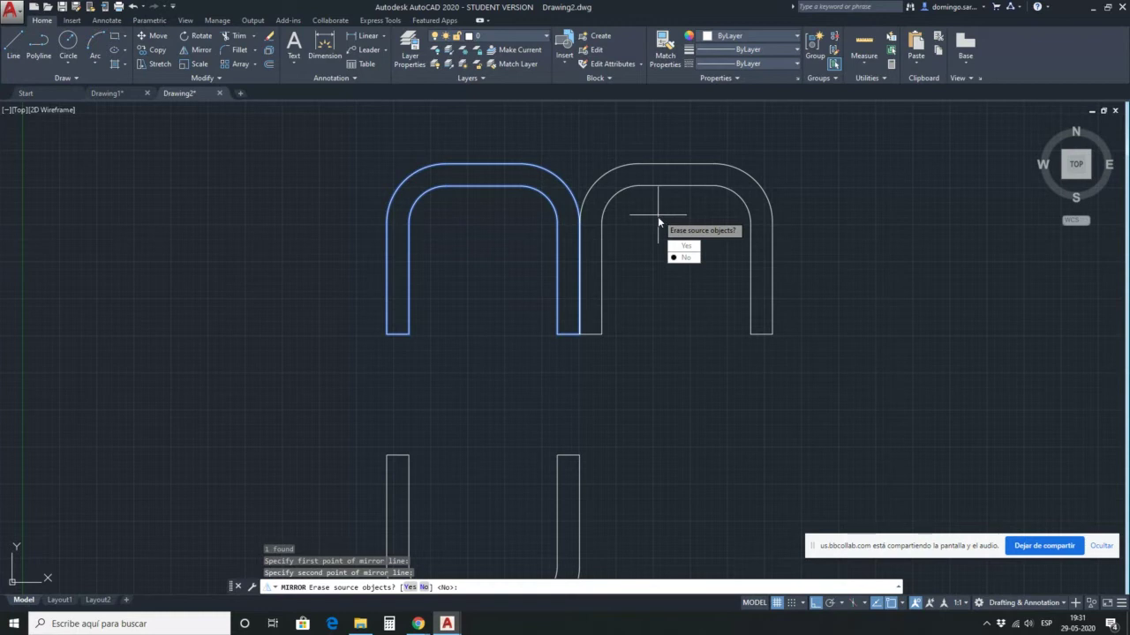
{"action": "key", "text": "Return"}
{"action": "key", "text": "Escape"}
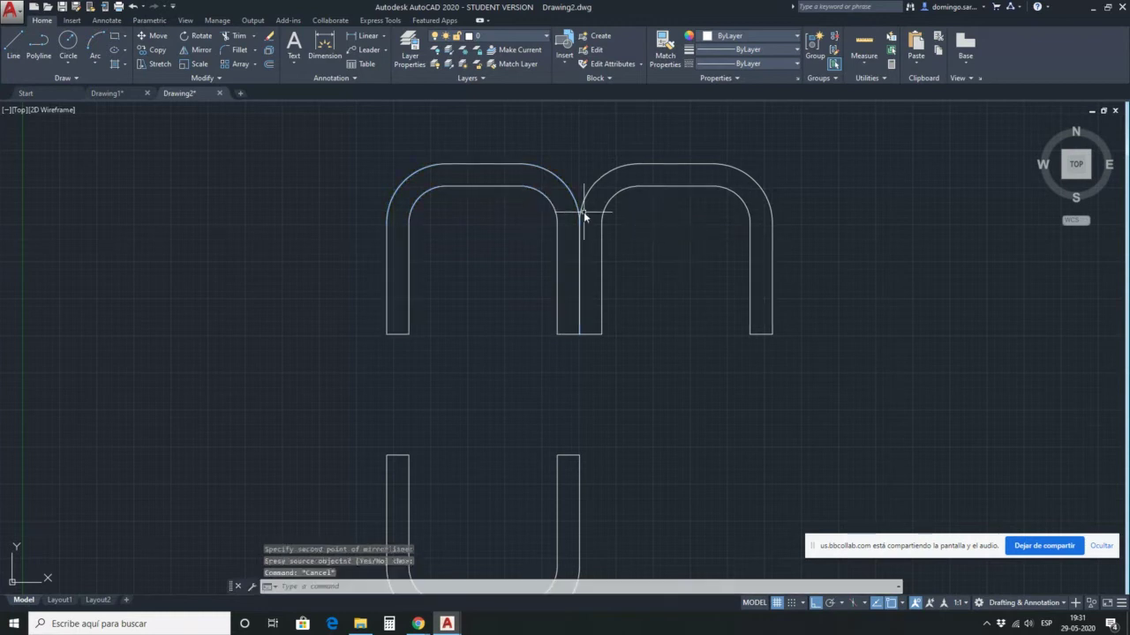
{"action": "key", "text": "Escape"}
{"action": "key", "text": "Escape"}
Mirror the original upper profile to the left about a vertical line through its left leg's outer lower corner, keeping the source object.
{"action": "scroll", "coordinate": [560, 335], "scroll_direction": "down", "scroll_amount": 5}
{"action": "scroll", "coordinate": [550, 282], "scroll_direction": "up", "scroll_amount": 7}
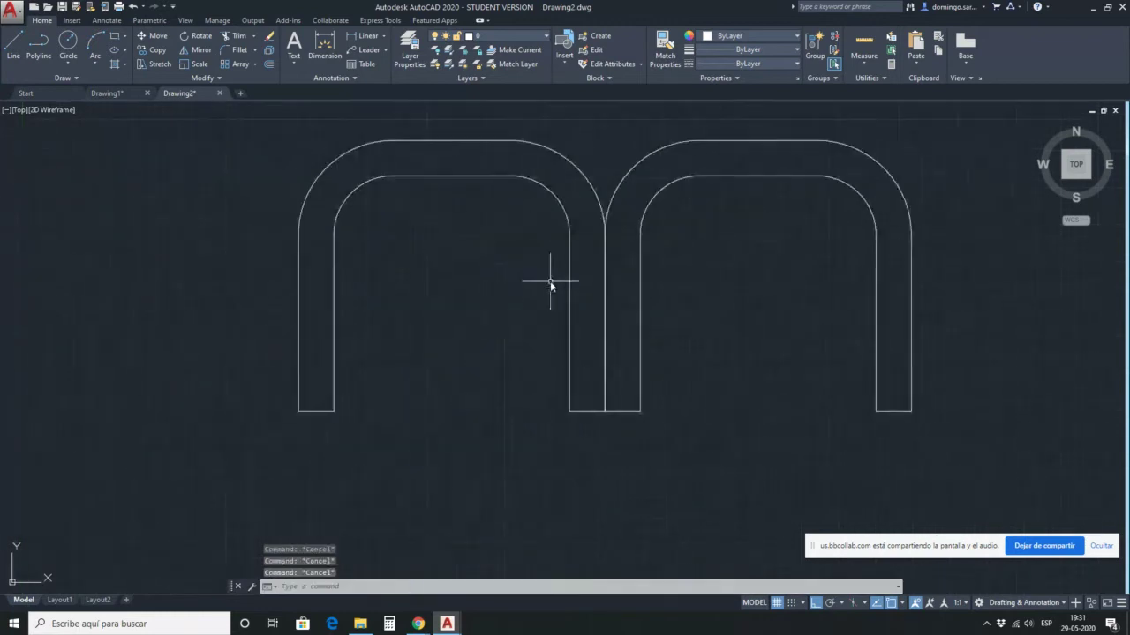
{"action": "left_click", "coordinate": [415, 311]}
{"action": "left_click", "coordinate": [265, 231]}
{"action": "type", "text": "m"}
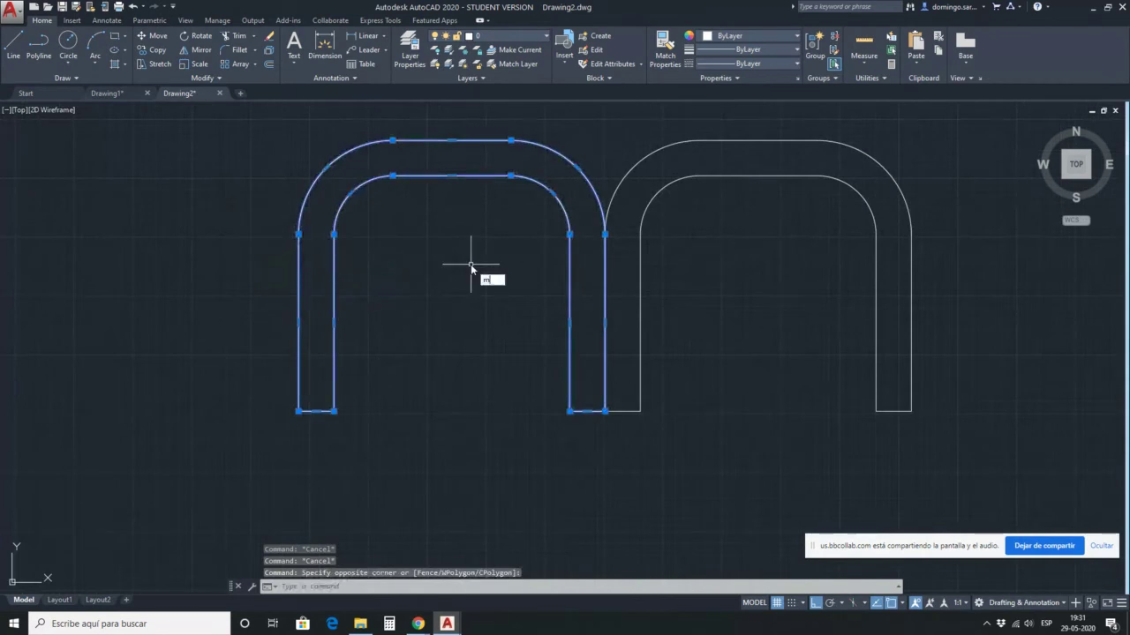
{"action": "type", "text": "irror"}
{"action": "key", "text": "Return"}
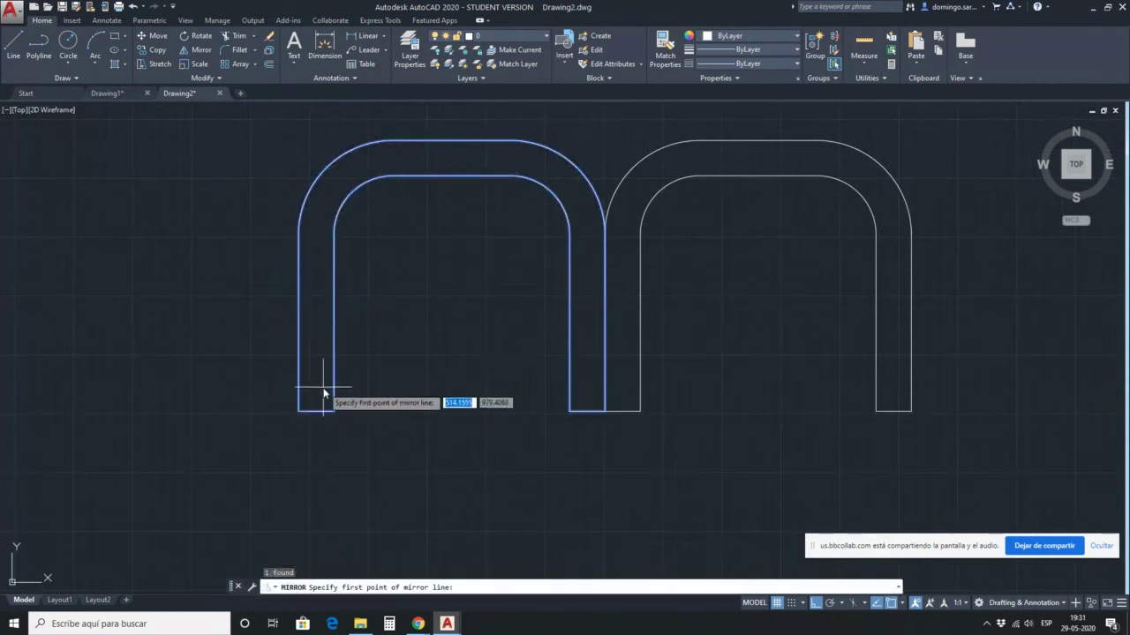
{"action": "left_click", "coordinate": [299, 410]}
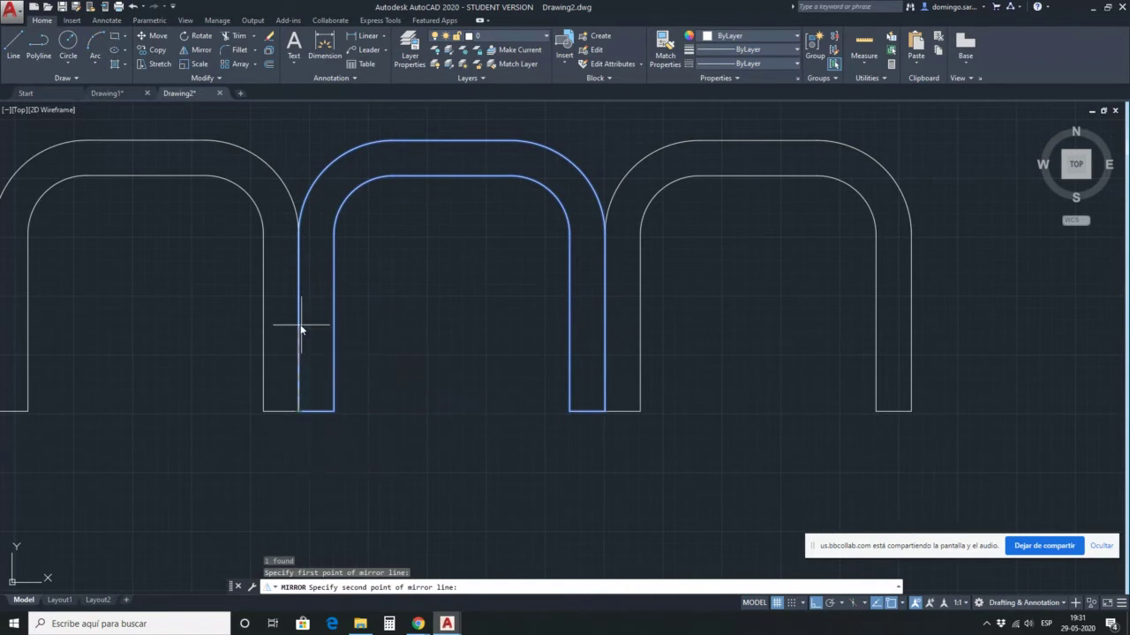
{"action": "scroll", "coordinate": [393, 362], "scroll_direction": "down", "scroll_amount": 5}
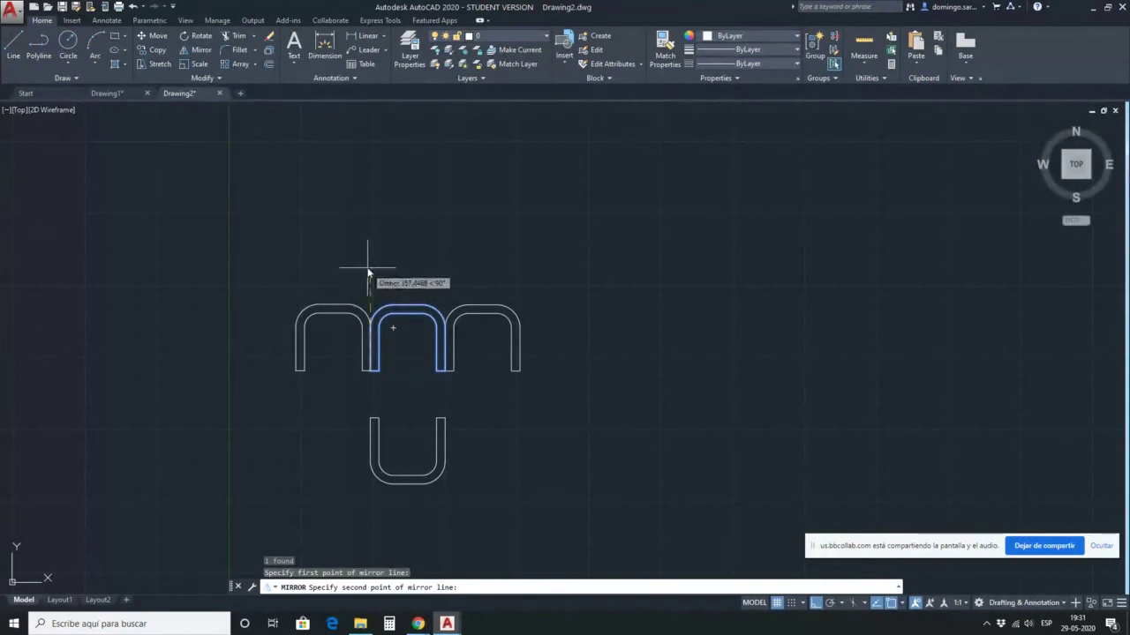
{"action": "left_click", "coordinate": [369, 263]}
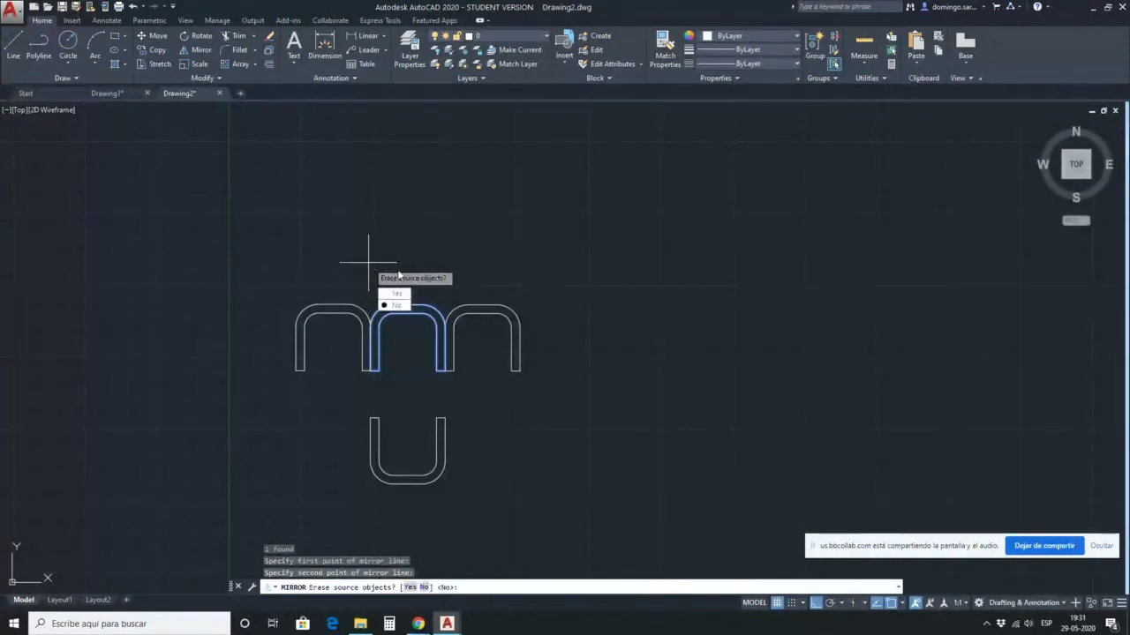
{"action": "key", "text": "Return"}
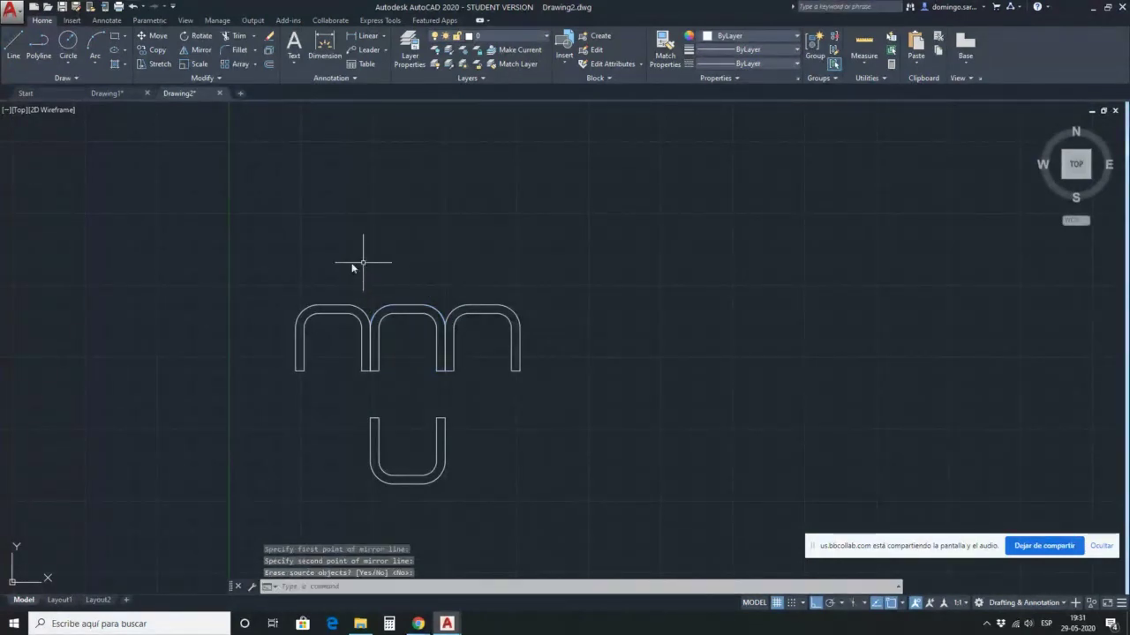
Mirror the rightmost profile about the vertical inner edge of its right leg to make an overlapping copy, keeping the source object.
{"action": "scroll", "coordinate": [517, 318], "scroll_direction": "up", "scroll_amount": 5}
{"action": "left_click", "coordinate": [514, 362]}
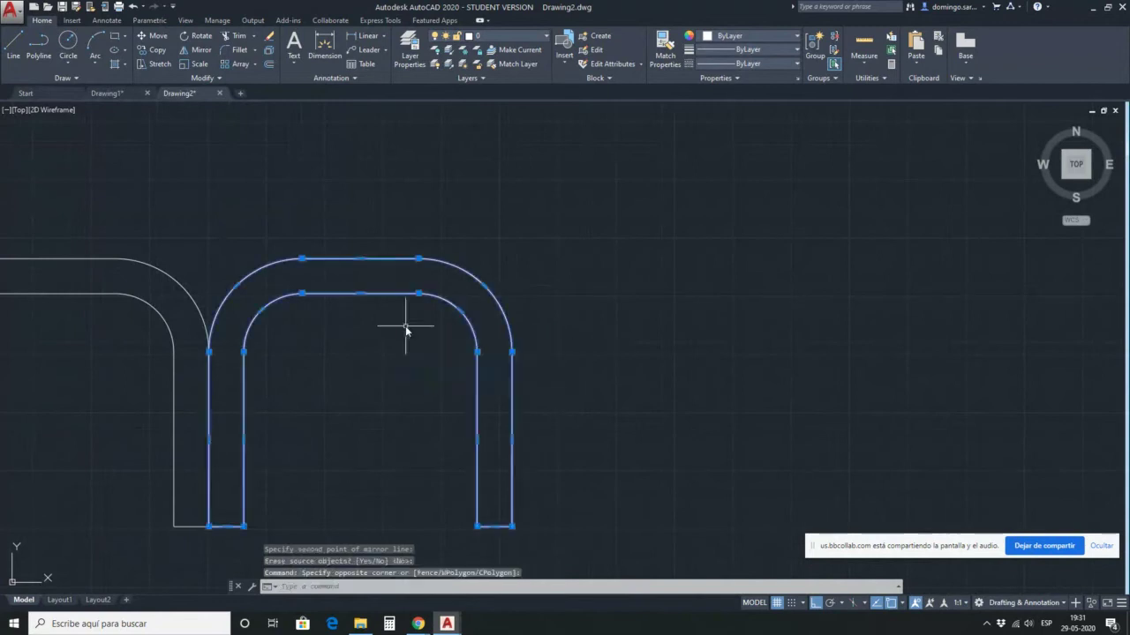
{"action": "type", "text": "mirror"}
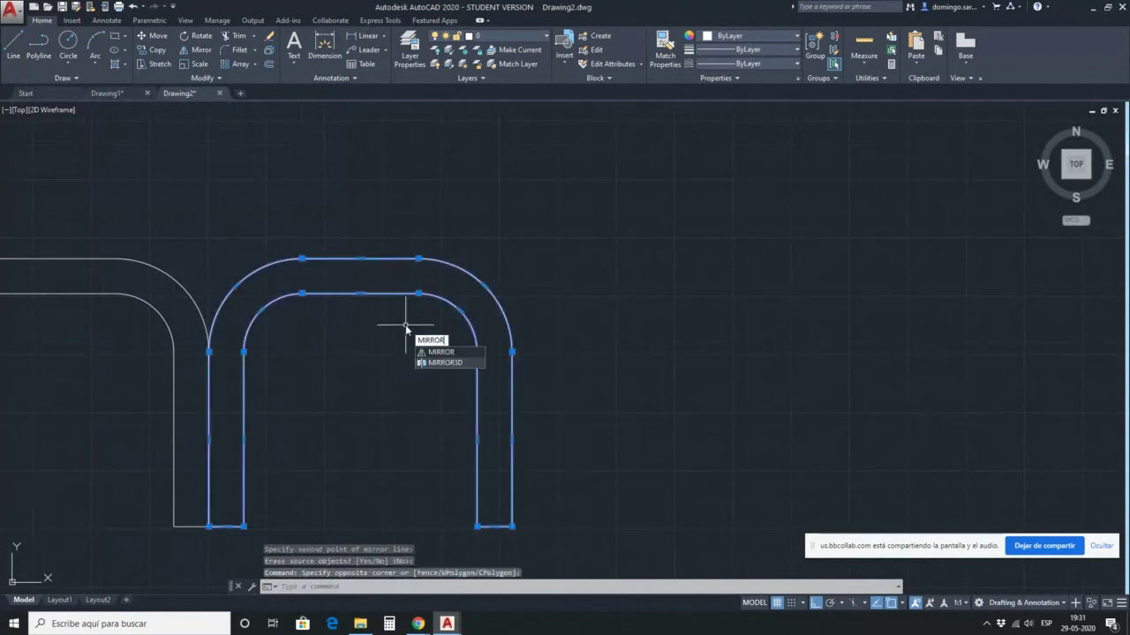
{"action": "key", "text": "Return"}
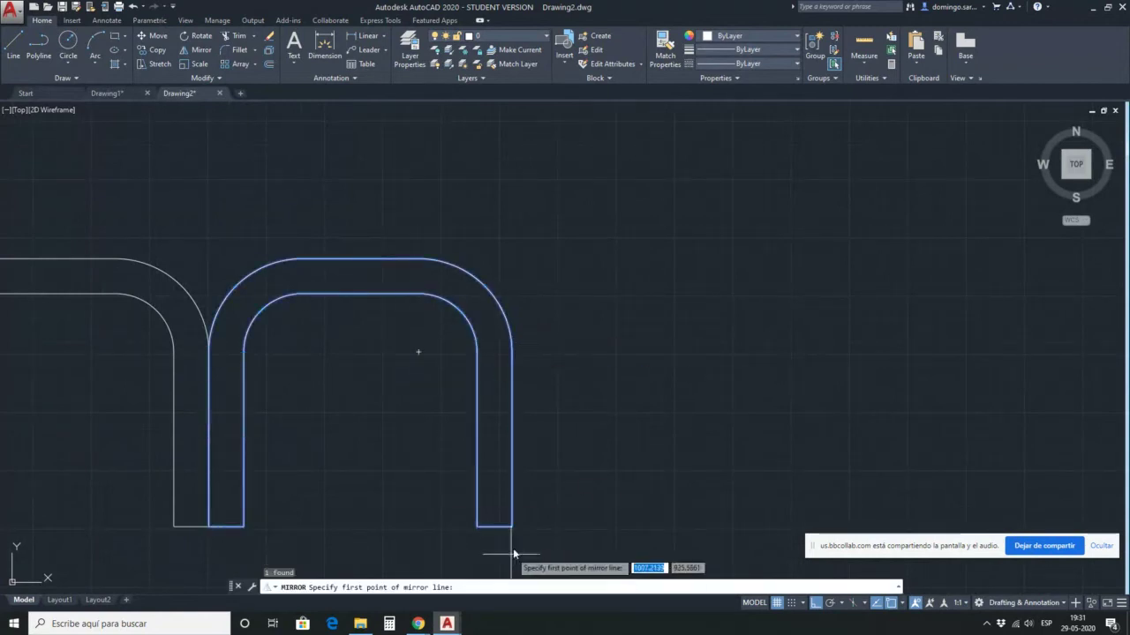
{"action": "left_click", "coordinate": [477, 528]}
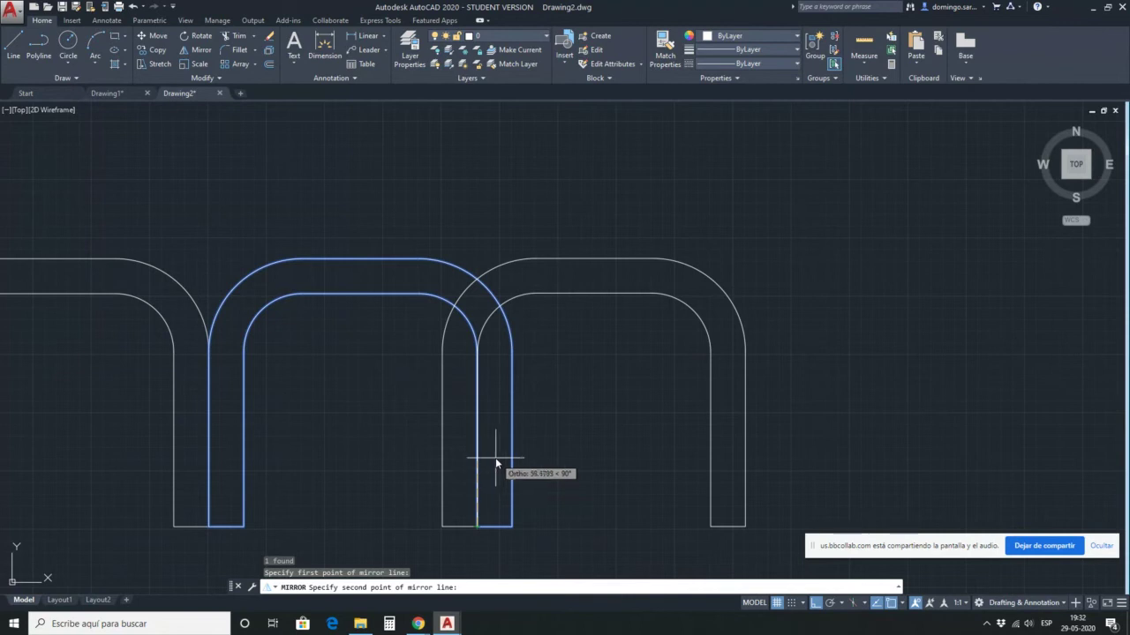
{"action": "scroll", "coordinate": [489, 476], "scroll_direction": "down", "scroll_amount": 2}
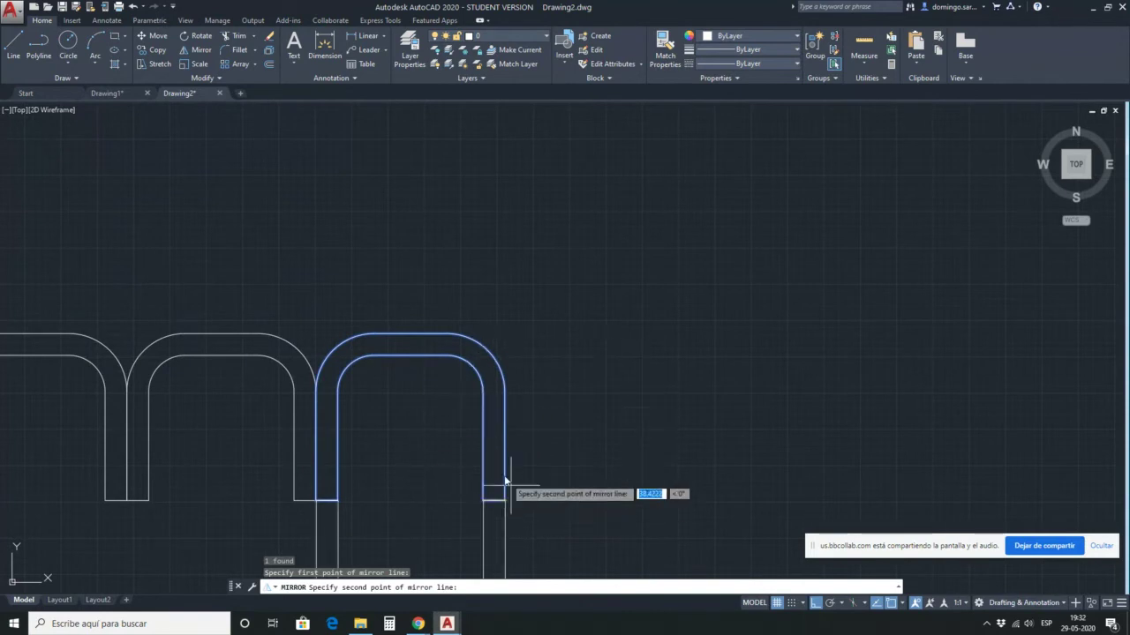
{"action": "left_click", "coordinate": [470, 433]}
{"action": "key", "text": "Return"}
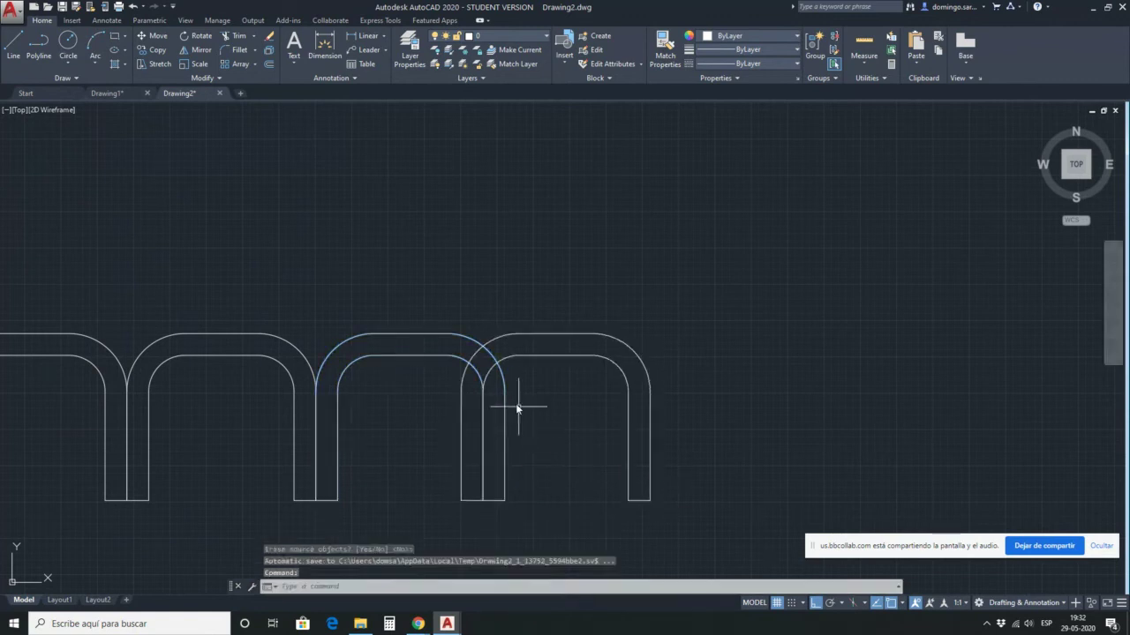
Mirror the rightmost profile upward about a horizontal line through its inner top edge, keeping the source object.
{"action": "left_click", "coordinate": [553, 335]}
{"action": "mouse_move", "coordinate": [556, 335]}
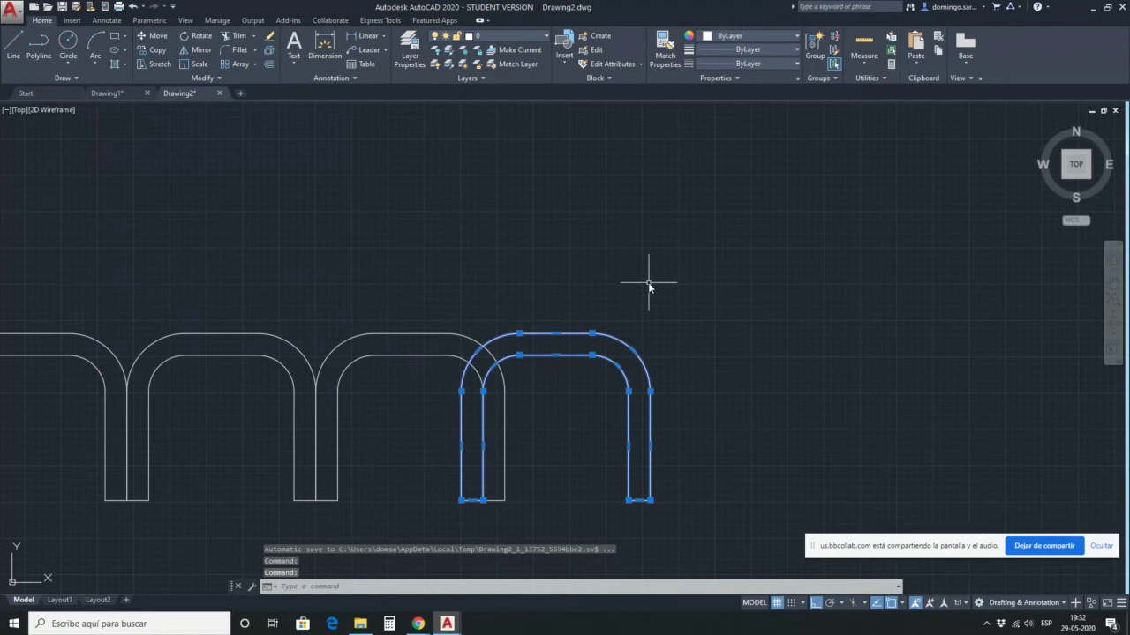
{"action": "type", "text": "MIRR"}
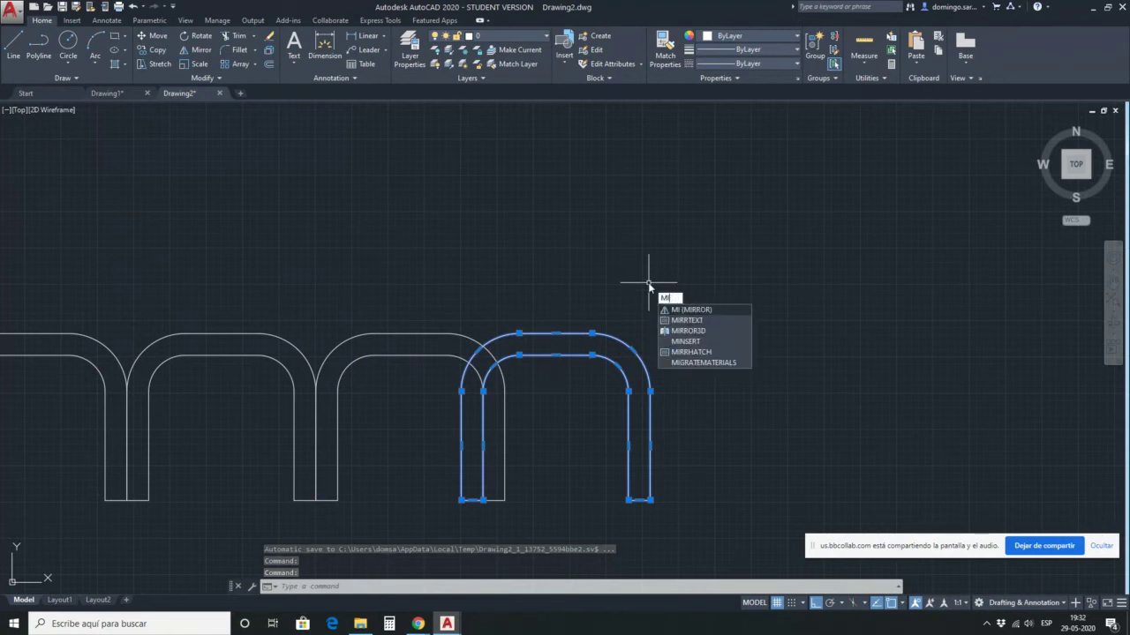
{"action": "key", "text": "Return"}
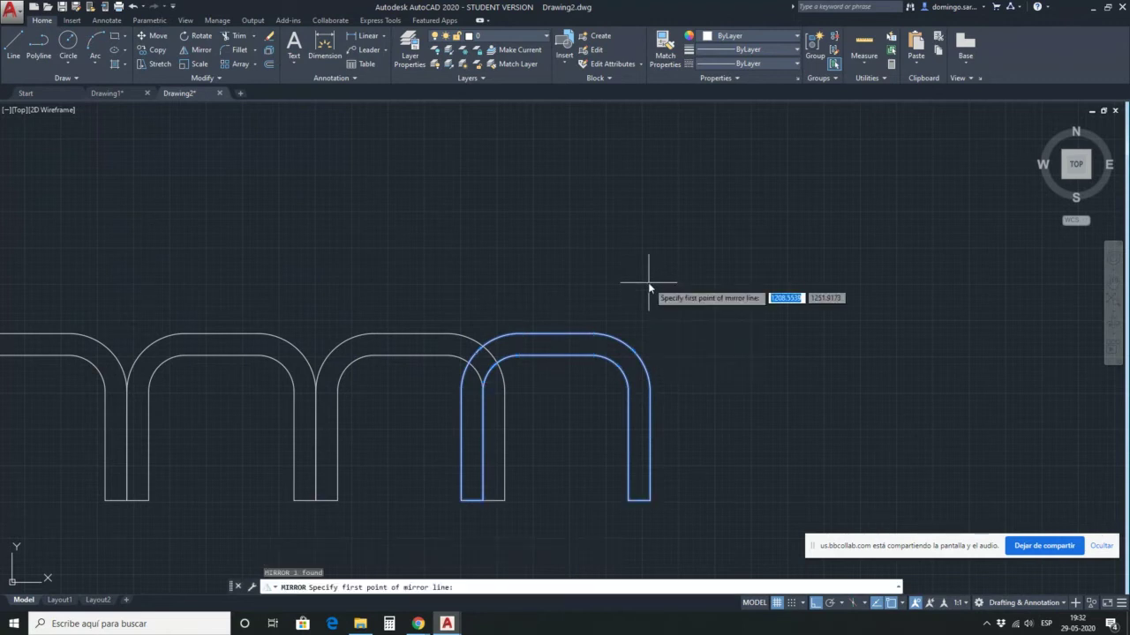
{"action": "left_click", "coordinate": [556, 356]}
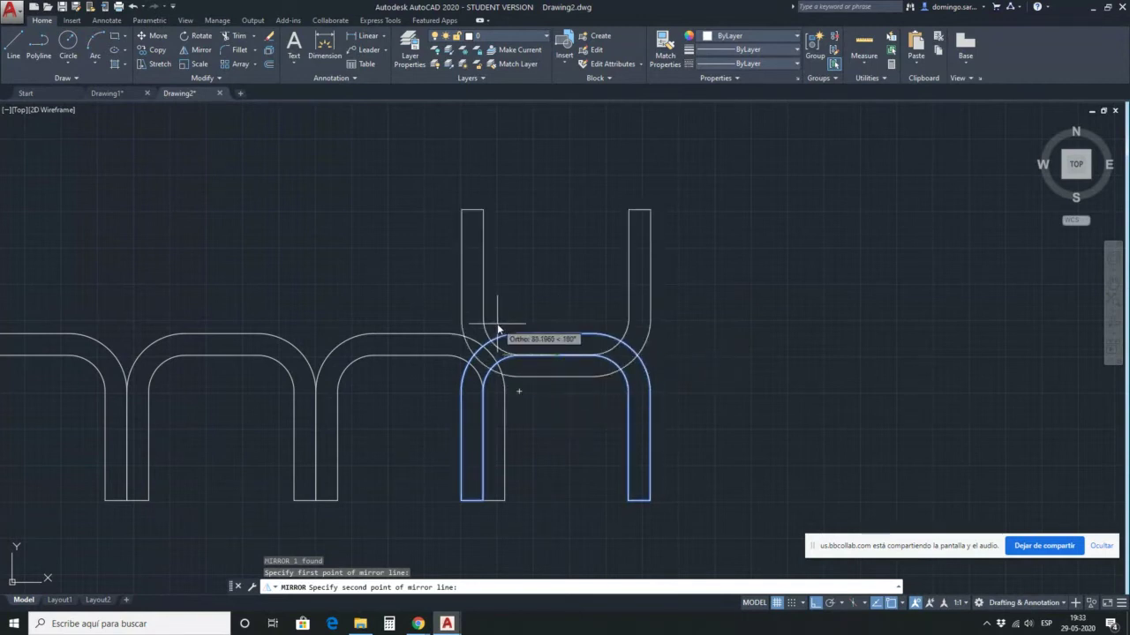
{"action": "left_click", "coordinate": [498, 329]}
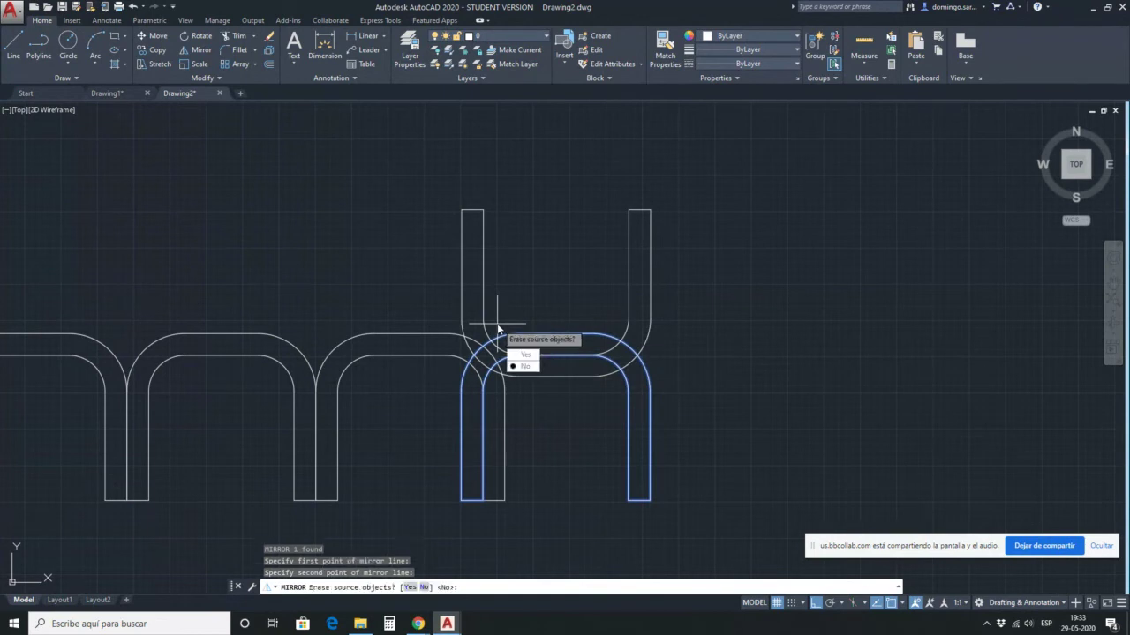
{"action": "key", "text": "Return"}
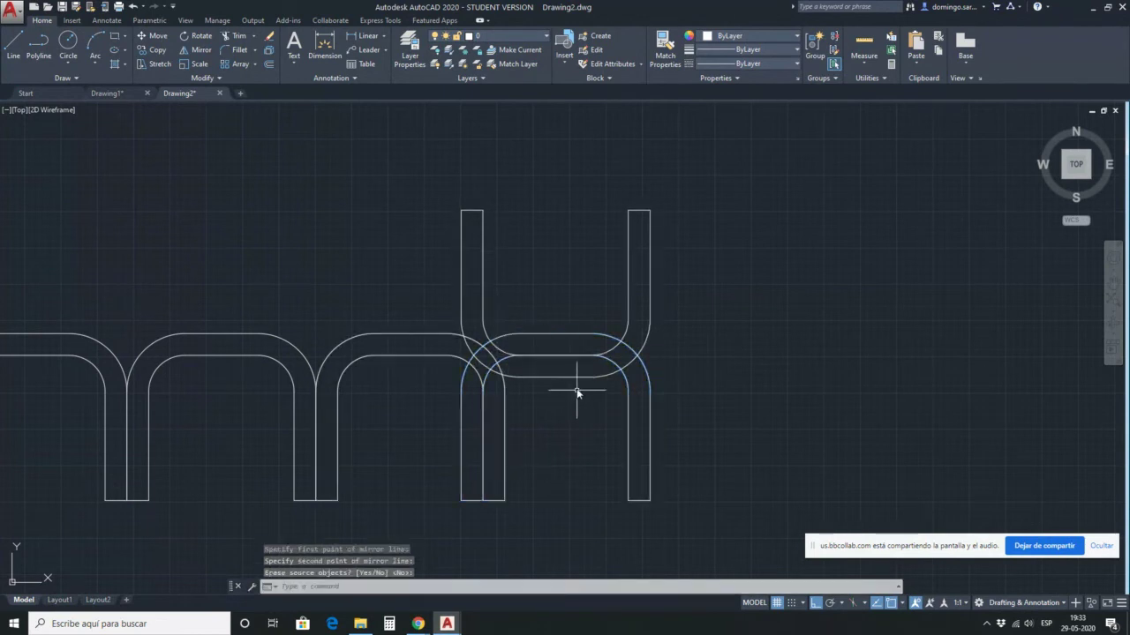
Examine how the rightmost profile overlaps its upward mirrored copy and the neighbouring profile's right leg.
{"action": "left_click", "coordinate": [557, 356]}
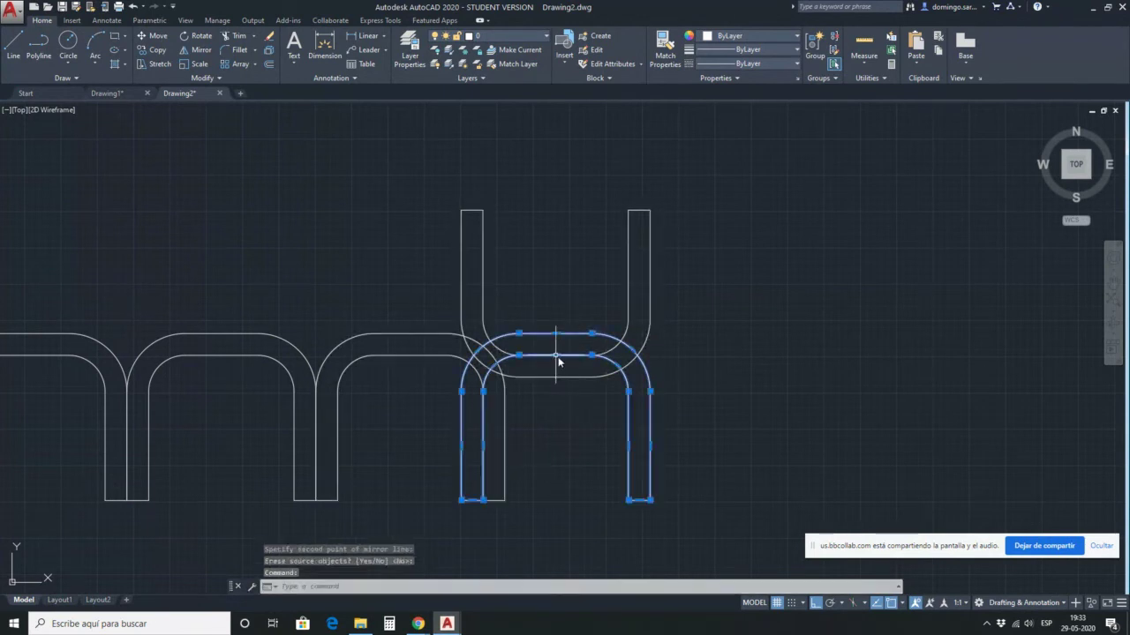
{"action": "key", "text": "Escape"}
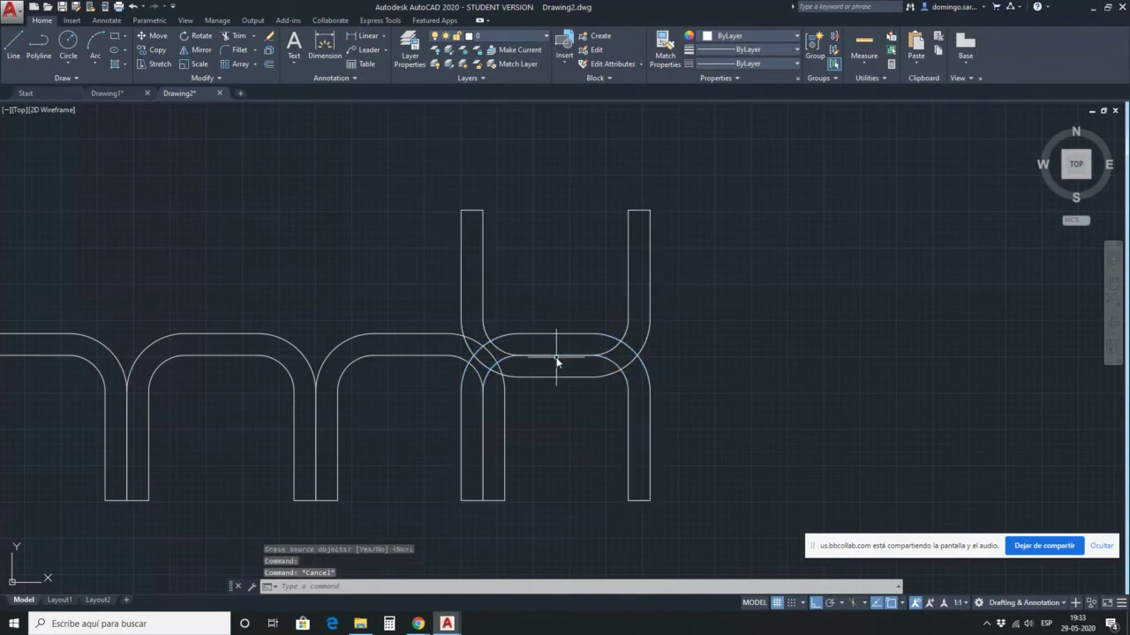
{"action": "left_click", "coordinate": [561, 356]}
{"action": "scroll", "coordinate": [561, 356], "scroll_direction": "up", "scroll_amount": 5}
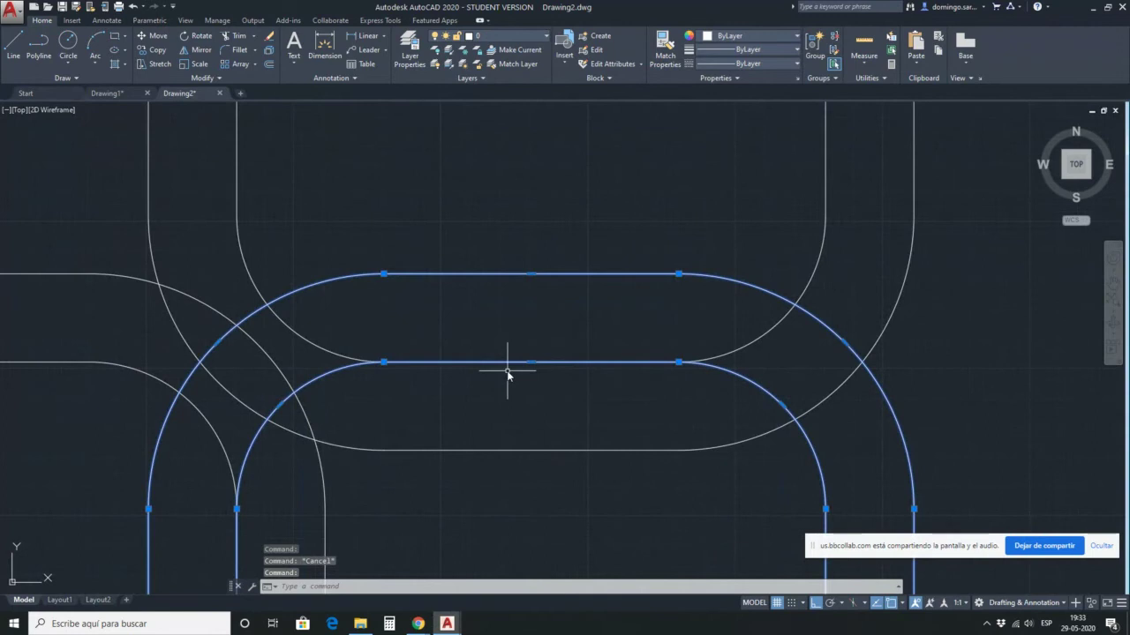
{"action": "key", "text": "Escape"}
{"action": "scroll", "coordinate": [676, 357], "scroll_direction": "down", "scroll_amount": 8}
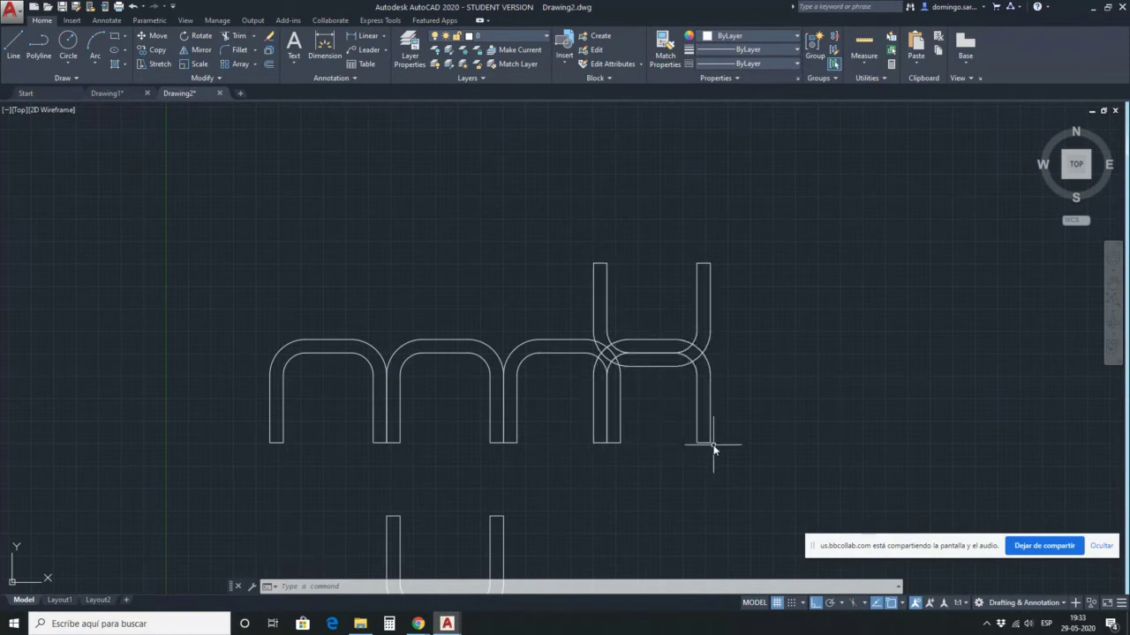
{"action": "scroll", "coordinate": [678, 438], "scroll_direction": "up", "scroll_amount": 4}
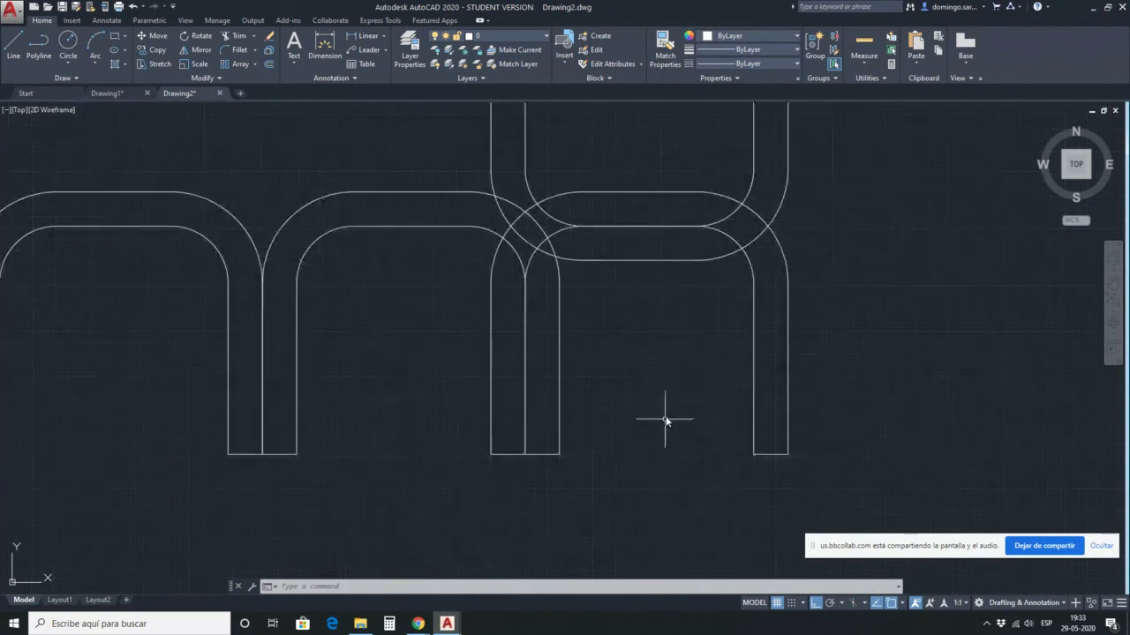
{"action": "left_click", "coordinate": [556, 455]}
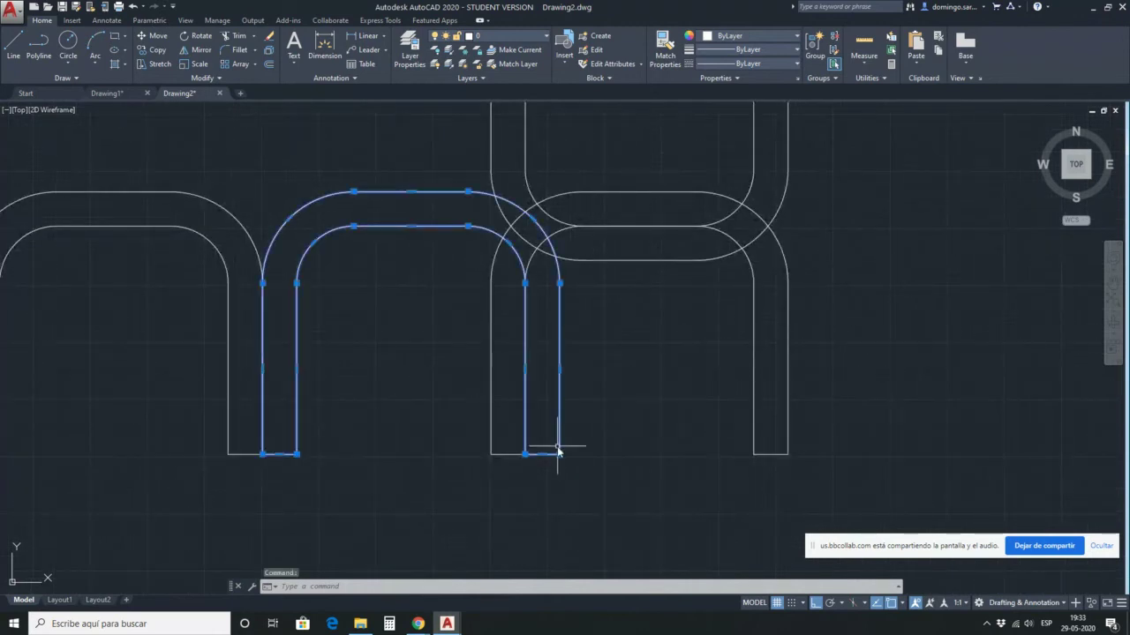
{"action": "key", "text": "Escape"}
{"action": "key", "text": "Escape"}
{"action": "key", "text": "Escape"}
{"action": "scroll", "coordinate": [706, 391], "scroll_direction": "down", "scroll_amount": 6}
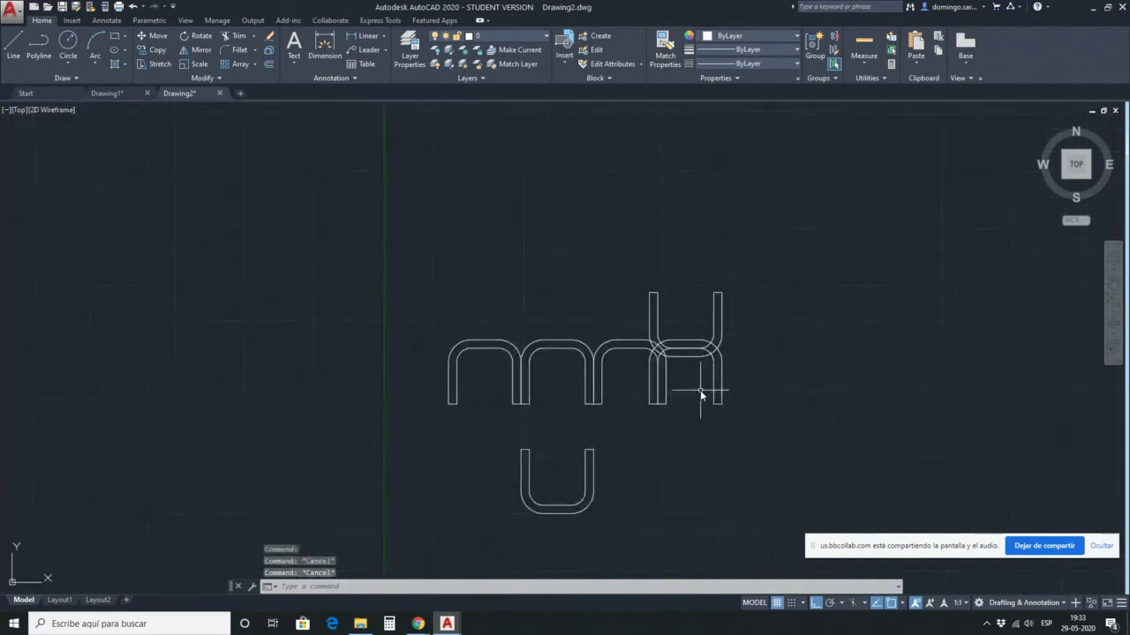
{"action": "scroll", "coordinate": [706, 384], "scroll_direction": "up", "scroll_amount": 2}
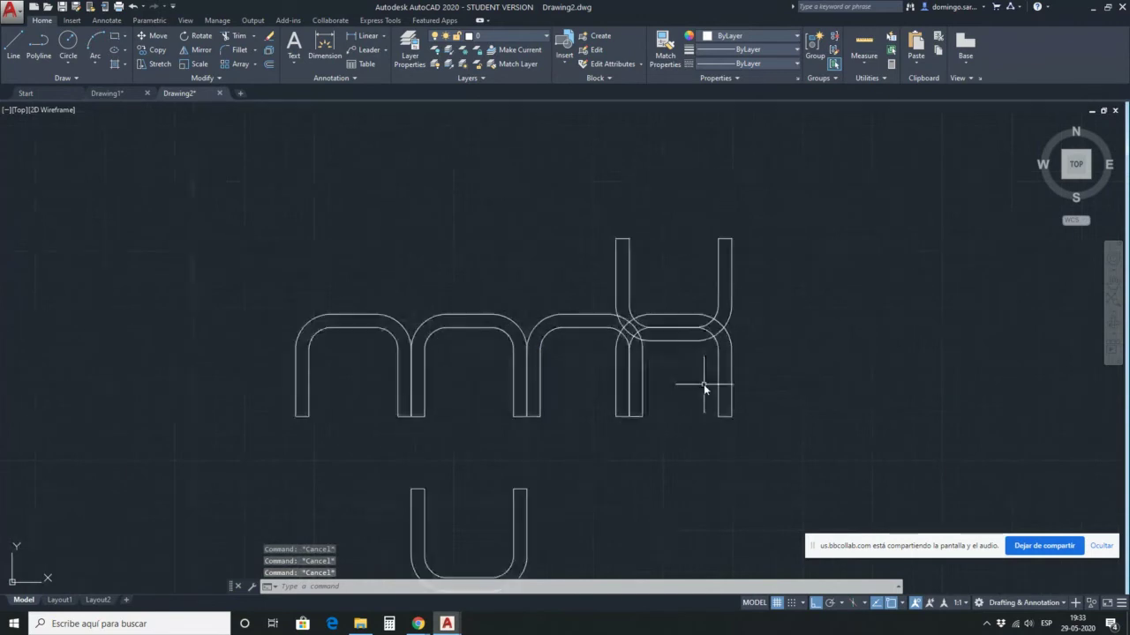
Mirror the upper row of five profiles downward about a horizontal line through the leg ends, keeping the source objects.
{"action": "left_click", "coordinate": [938, 419]}
{"action": "left_click", "coordinate": [227, 207]}
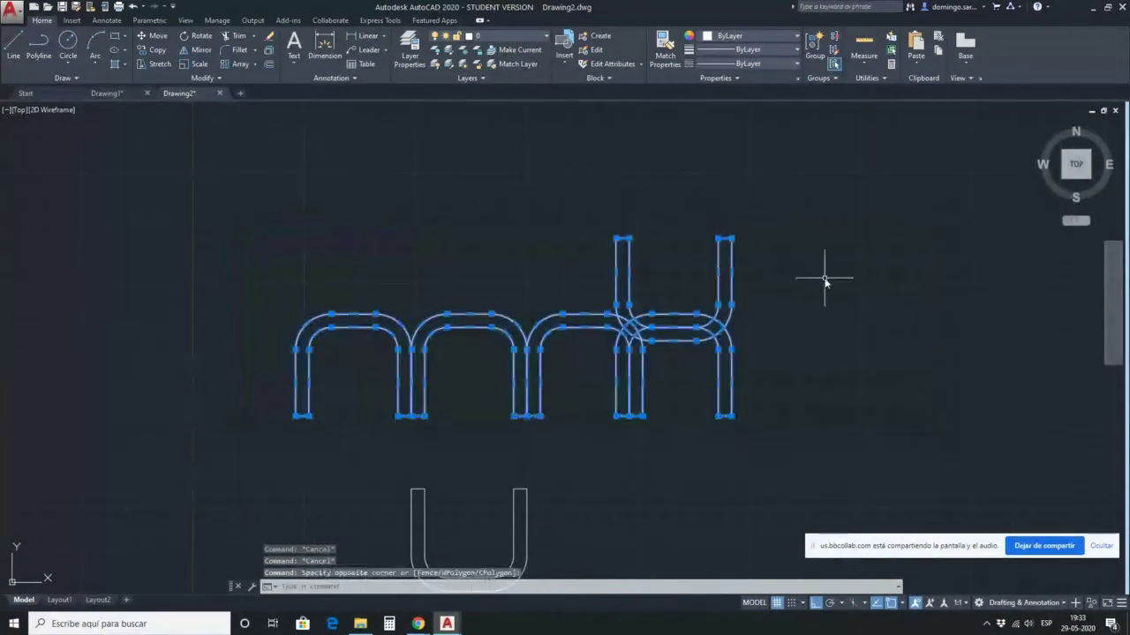
{"action": "type", "text": "MIRROR"}
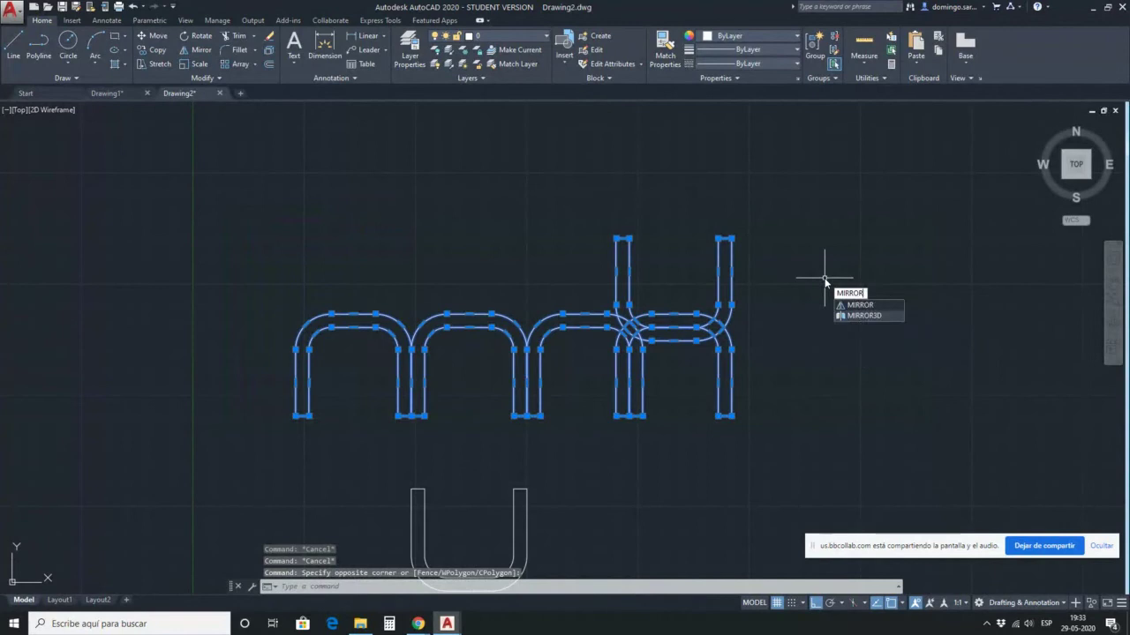
{"action": "key", "text": "Return"}
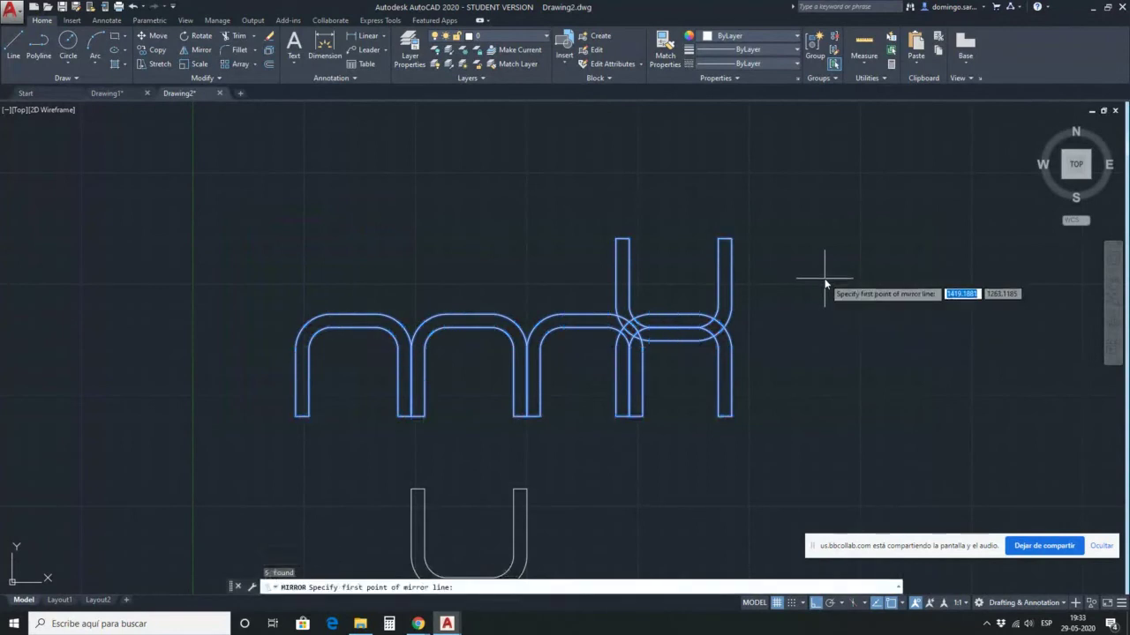
{"action": "left_click", "coordinate": [731, 416]}
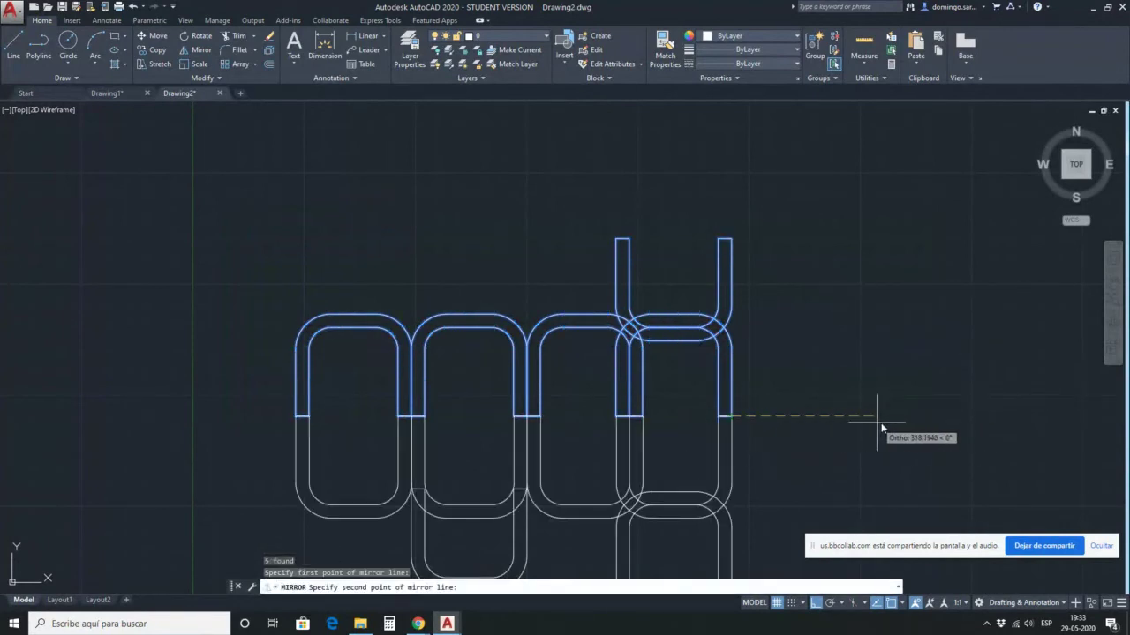
{"action": "left_click", "coordinate": [975, 421]}
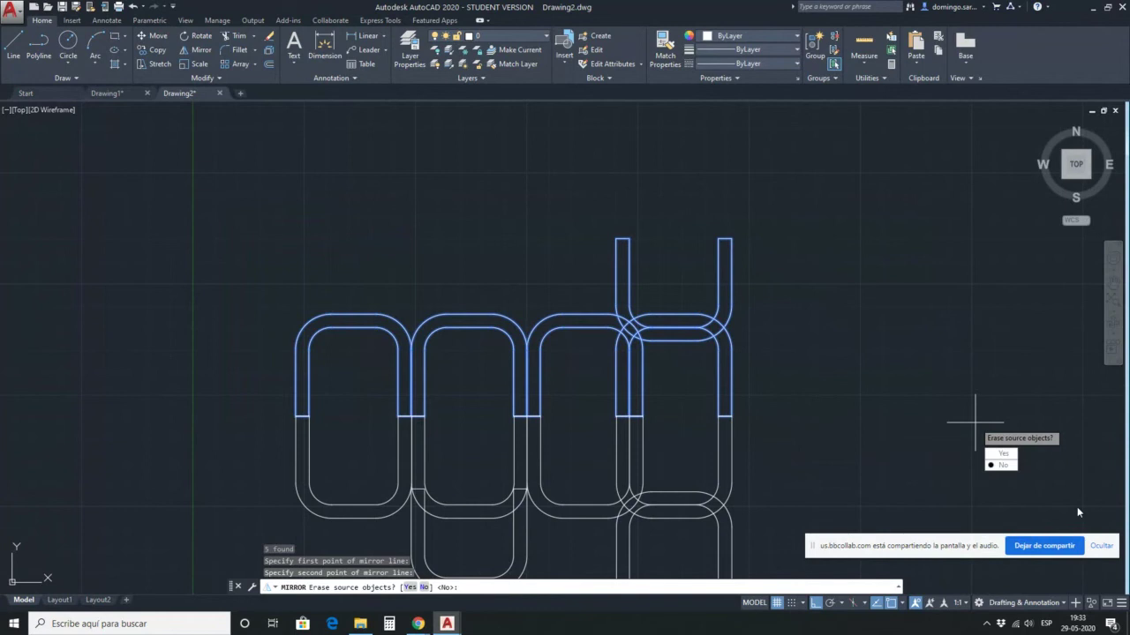
{"action": "key", "text": "Return"}
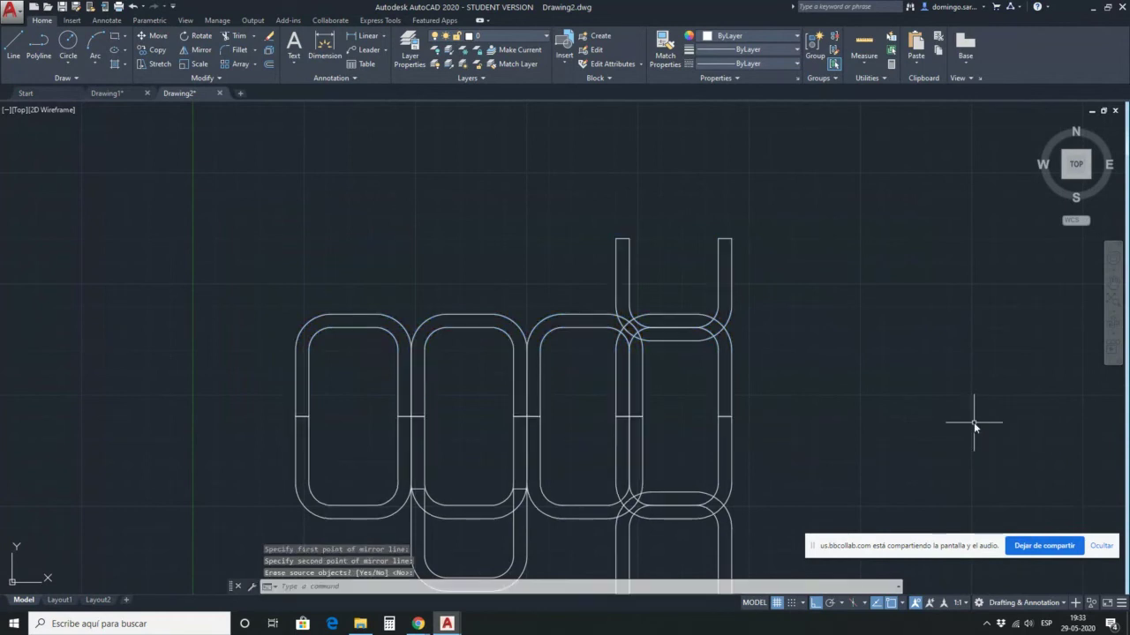
Mirror the topmost U-shaped profile upward about a horizontal line through its open leg ends, keeping the source object.
{"action": "scroll", "coordinate": [731, 347], "scroll_direction": "down", "scroll_amount": 4}
{"action": "scroll", "coordinate": [737, 349], "scroll_direction": "up", "scroll_amount": 4}
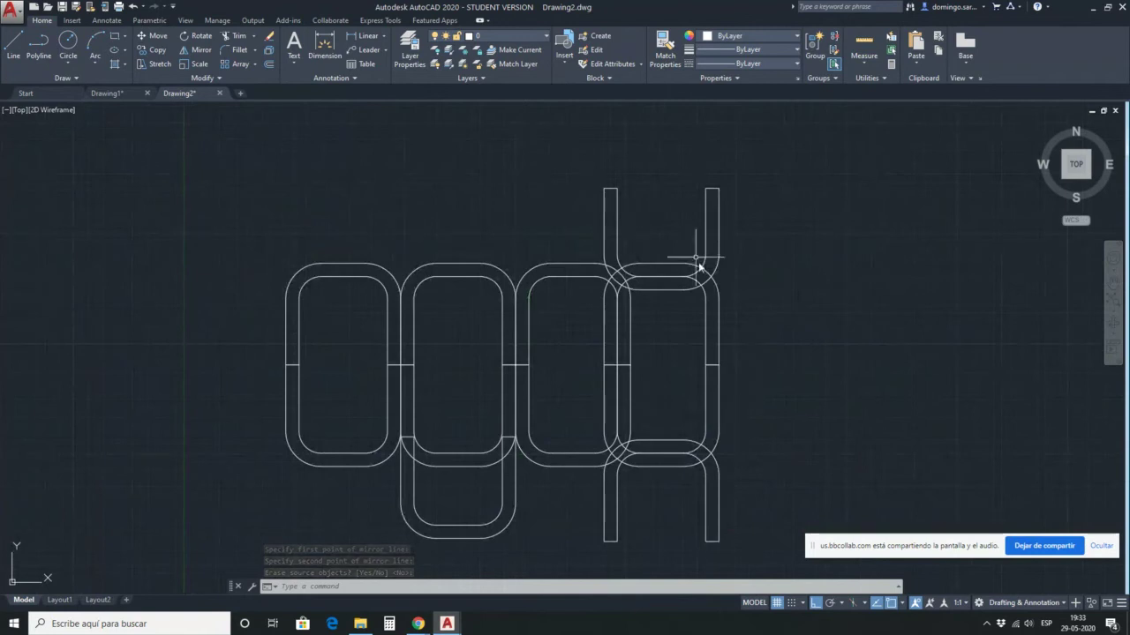
{"action": "left_click", "coordinate": [798, 235]}
{"action": "left_click", "coordinate": [609, 179]}
{"action": "type", "text": "mirro"}
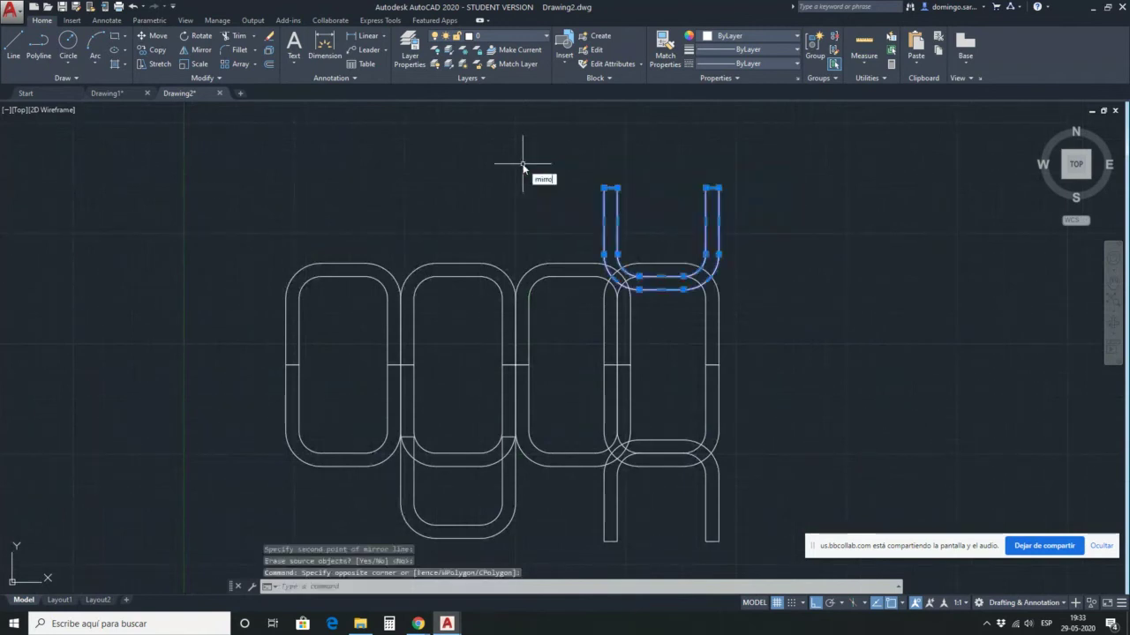
{"action": "type", "text": "r"}
{"action": "key", "text": "Return"}
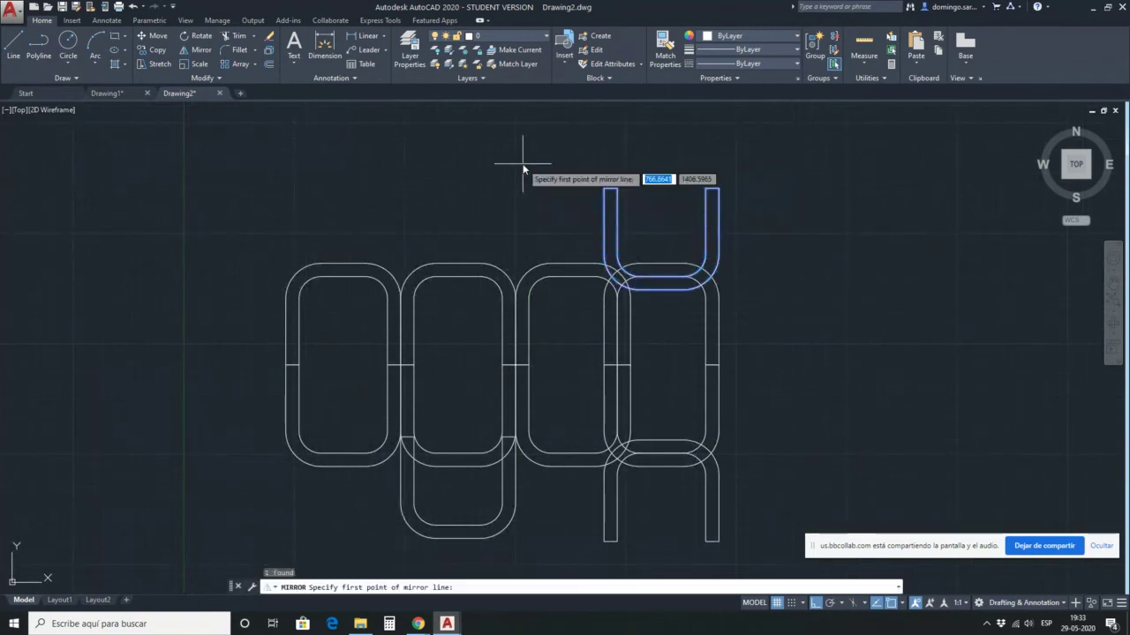
{"action": "left_click", "coordinate": [719, 188]}
{"action": "left_click", "coordinate": [640, 190]}
{"action": "key", "text": "Return"}
Mirror all the profiles to the right about a vertical line through the rightmost column's outer edge, keeping the source objects.
{"action": "scroll", "coordinate": [729, 314], "scroll_direction": "down", "scroll_amount": 4}
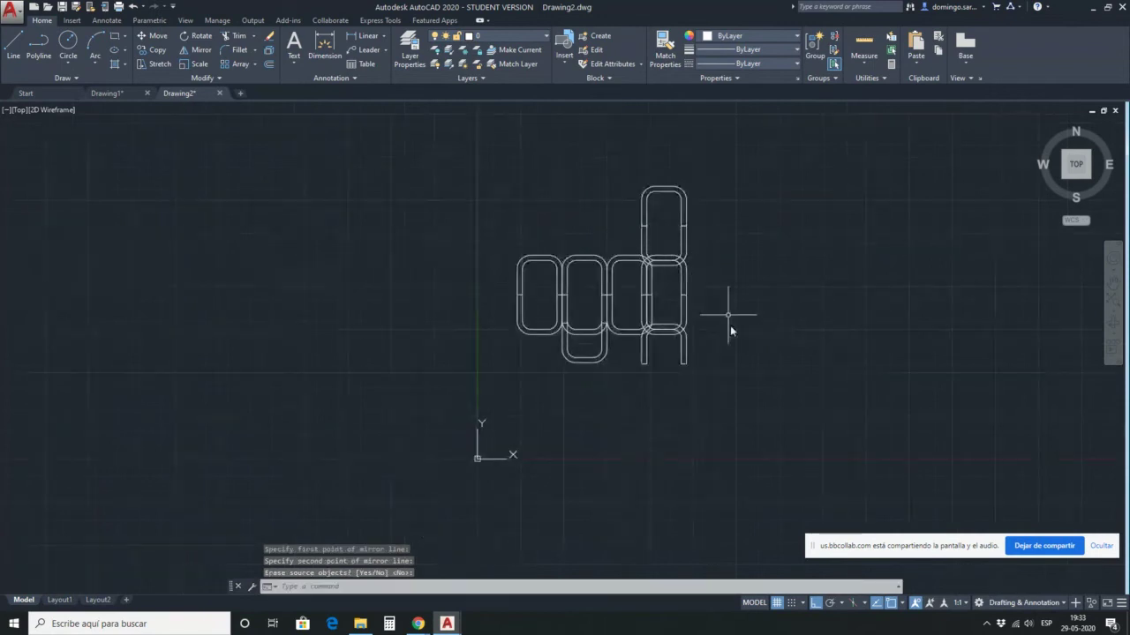
{"action": "left_click", "coordinate": [778, 402]}
{"action": "left_click", "coordinate": [561, 184]}
{"action": "type", "text": "mi"}
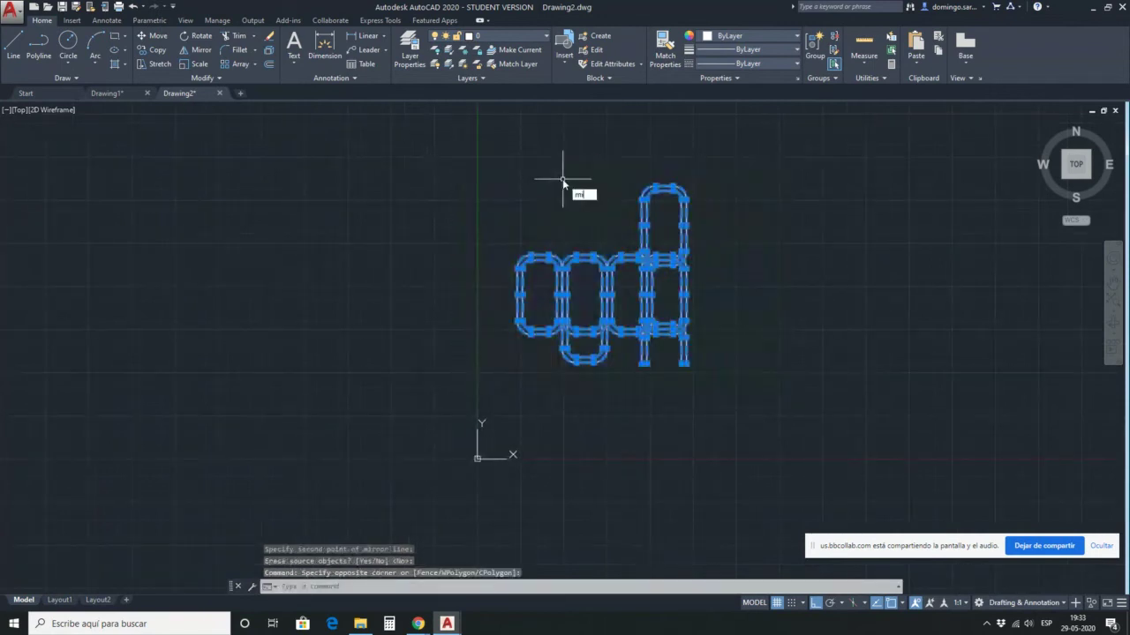
{"action": "type", "text": "rror"}
{"action": "key", "text": "Return"}
{"action": "scroll", "coordinate": [735, 220], "scroll_direction": "up", "scroll_amount": 2}
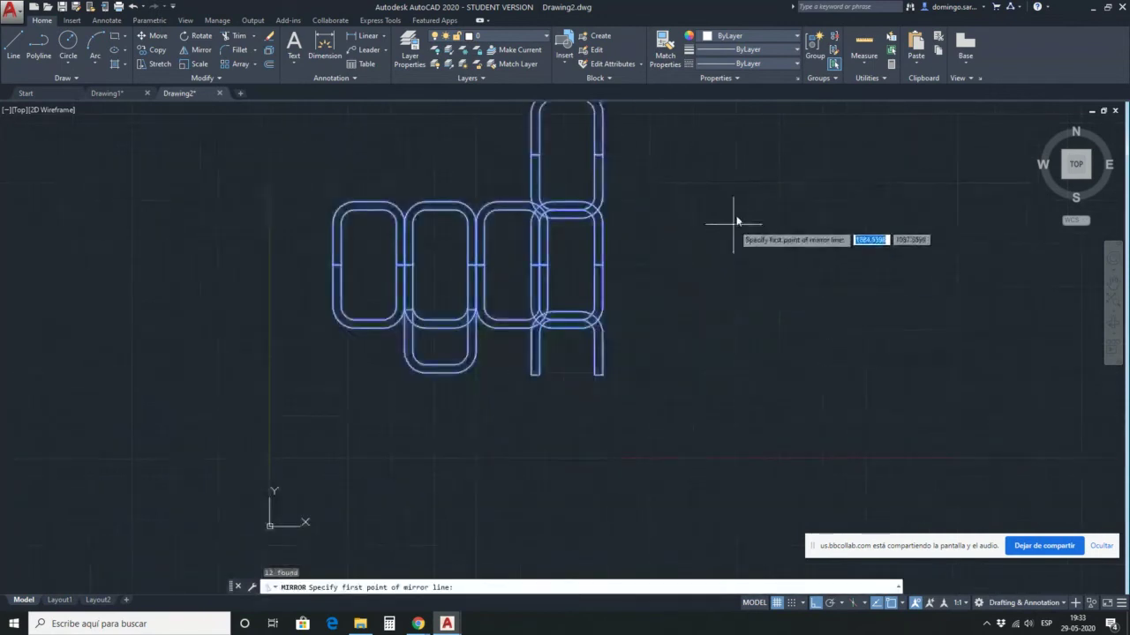
{"action": "scroll", "coordinate": [648, 202], "scroll_direction": "up", "scroll_amount": 2}
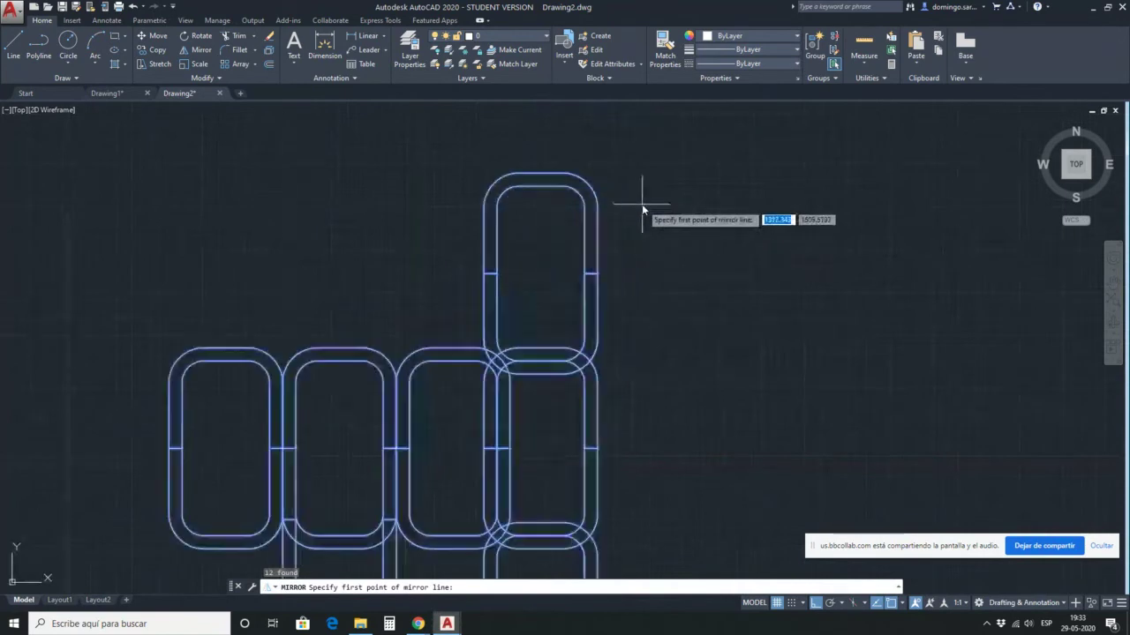
{"action": "left_click", "coordinate": [598, 449]}
{"action": "scroll", "coordinate": [648, 365], "scroll_direction": "down", "scroll_amount": 5}
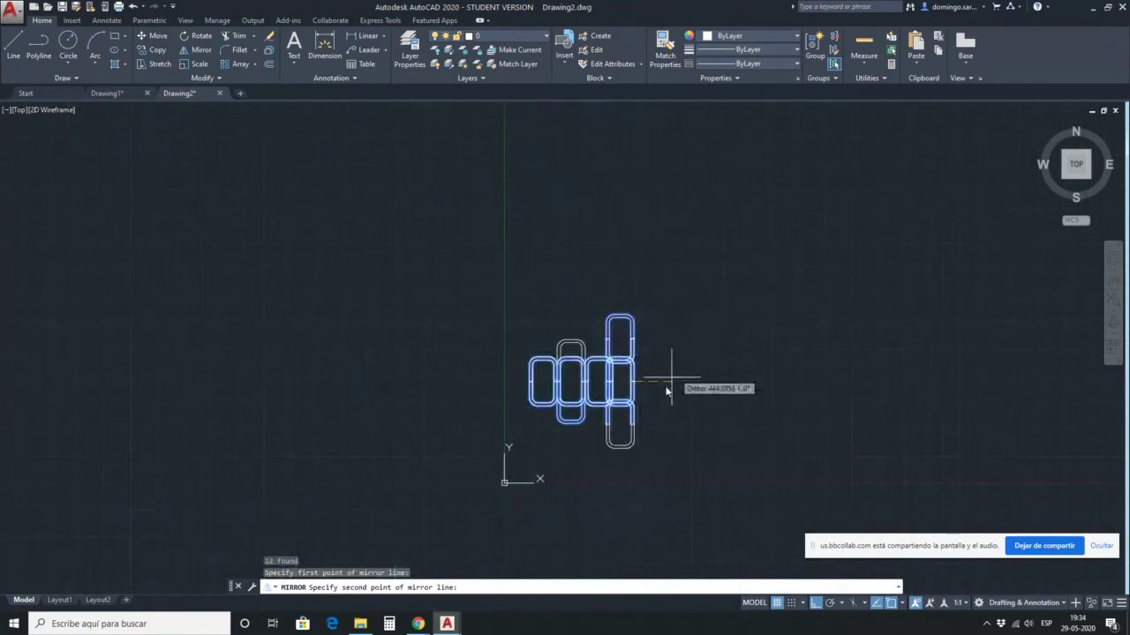
{"action": "left_click", "coordinate": [640, 464]}
{"action": "key", "text": "Return"}
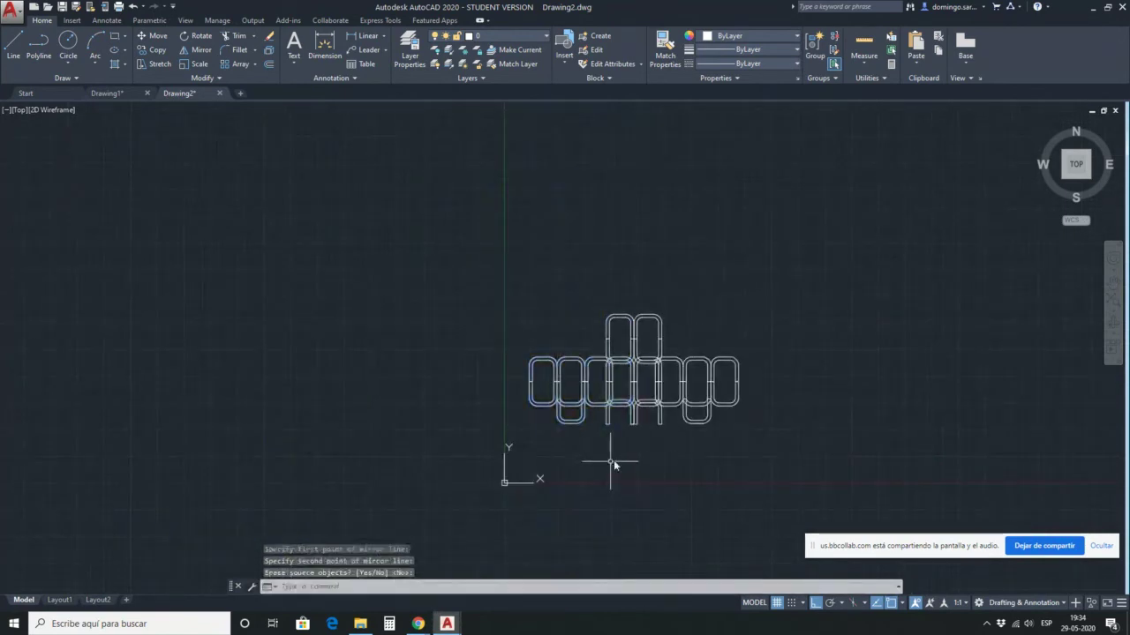
Mirror the whole symmetrical pattern downward about a horizontal line through the central open leg ends, keeping the source objects.
{"action": "left_click", "coordinate": [842, 441]}
{"action": "left_click", "coordinate": [471, 255]}
{"action": "type", "text": "mi"}
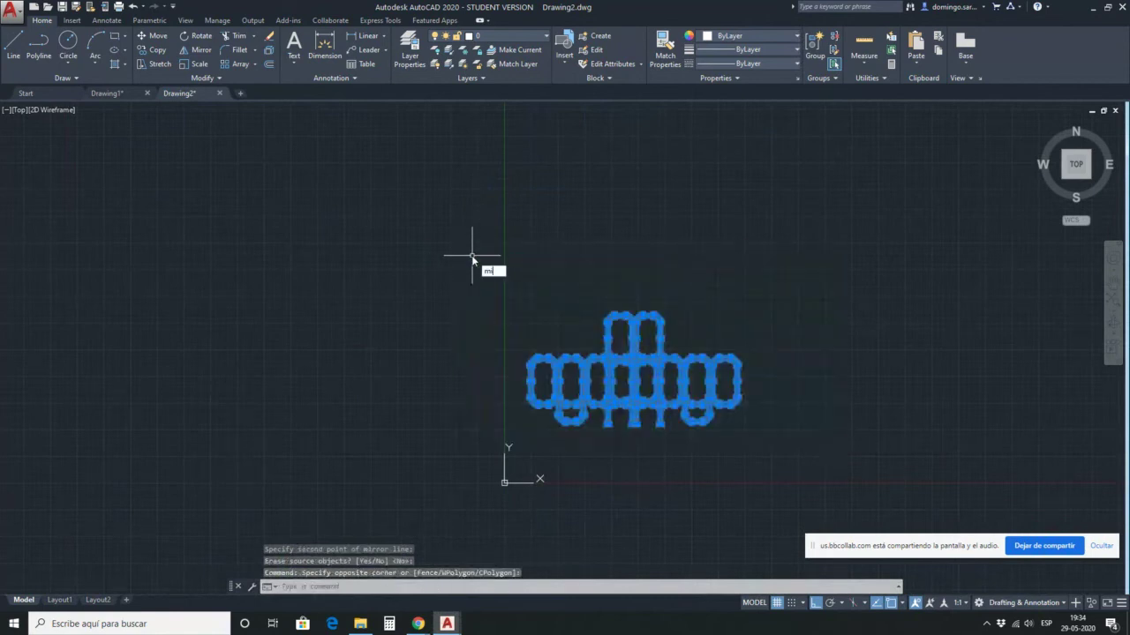
{"action": "type", "text": "rror"}
{"action": "key", "text": "Return"}
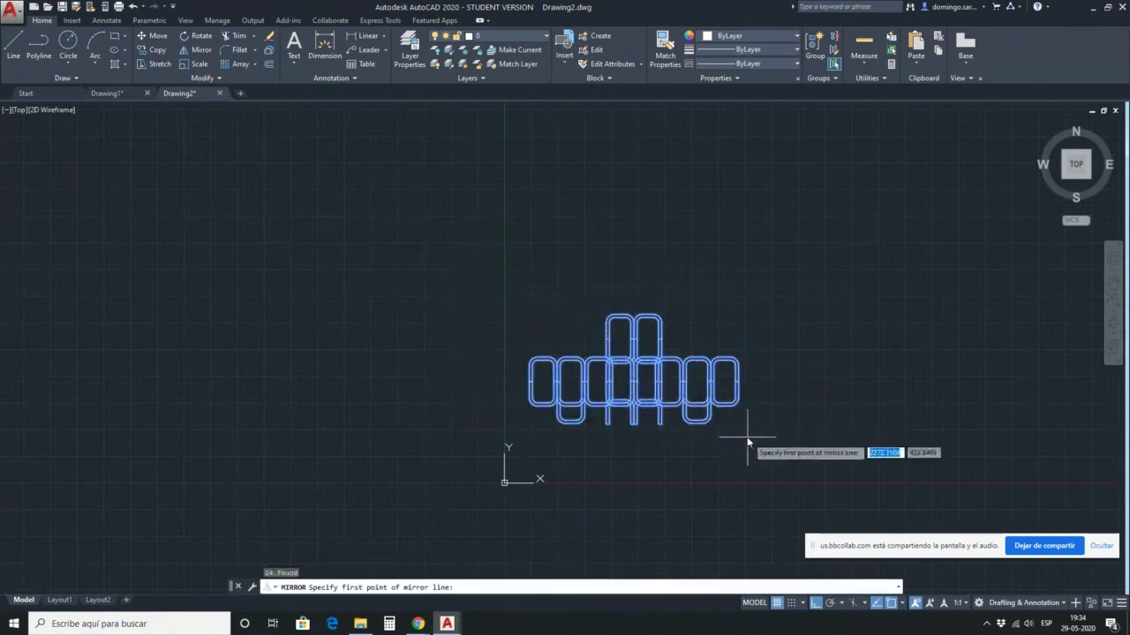
{"action": "scroll", "coordinate": [650, 429], "scroll_direction": "up", "scroll_amount": 5}
{"action": "left_click", "coordinate": [581, 408]}
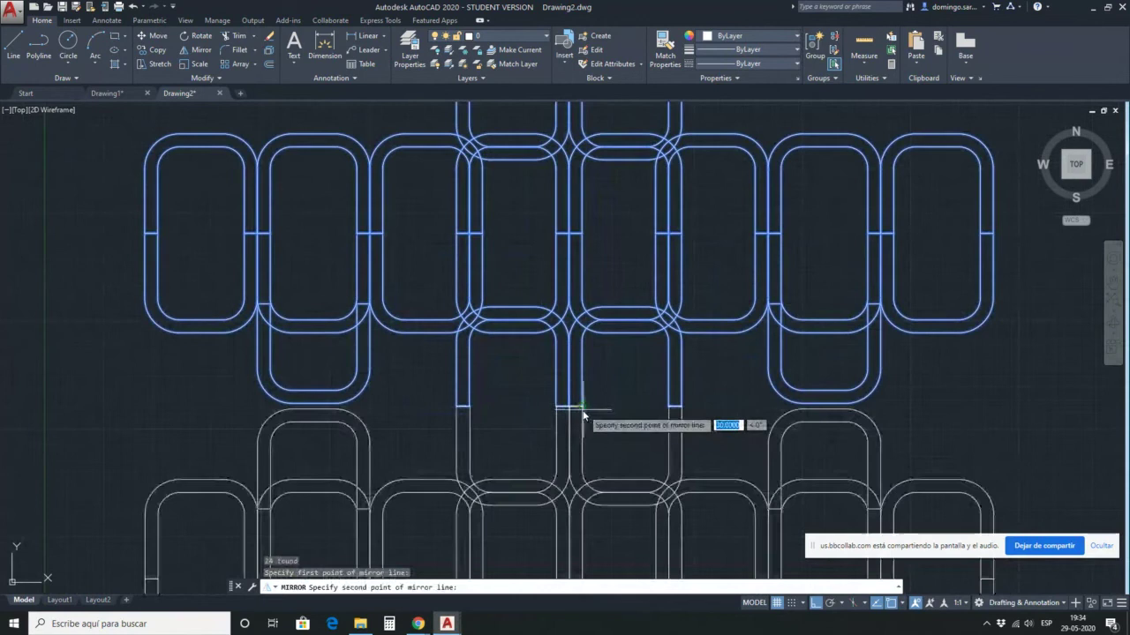
{"action": "scroll", "coordinate": [583, 414], "scroll_direction": "down", "scroll_amount": 4}
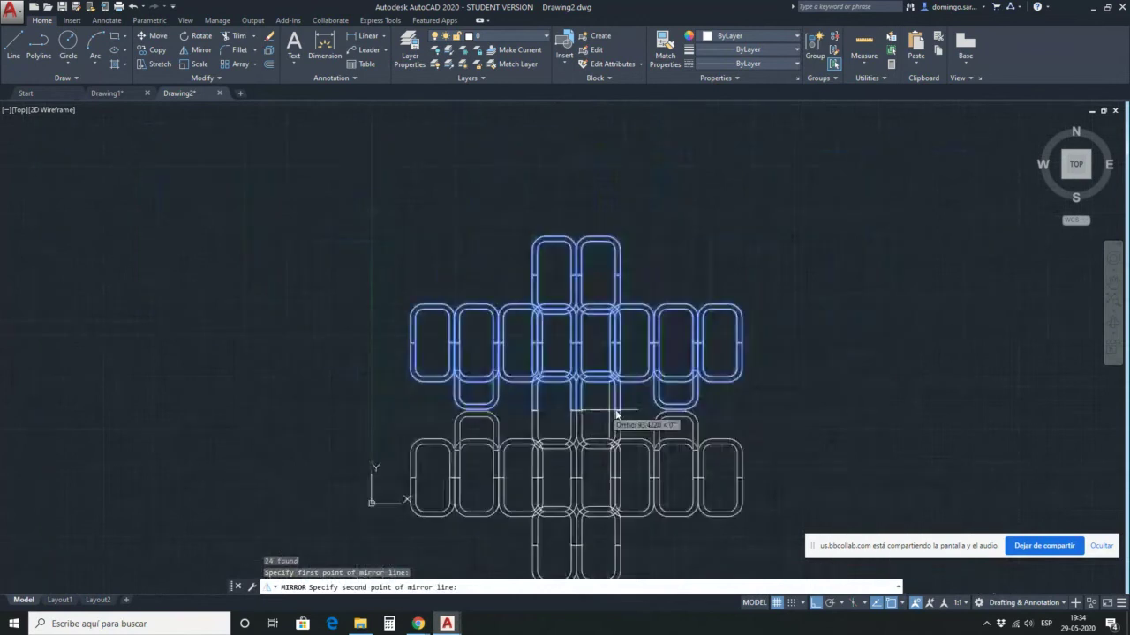
{"action": "left_click", "coordinate": [836, 418]}
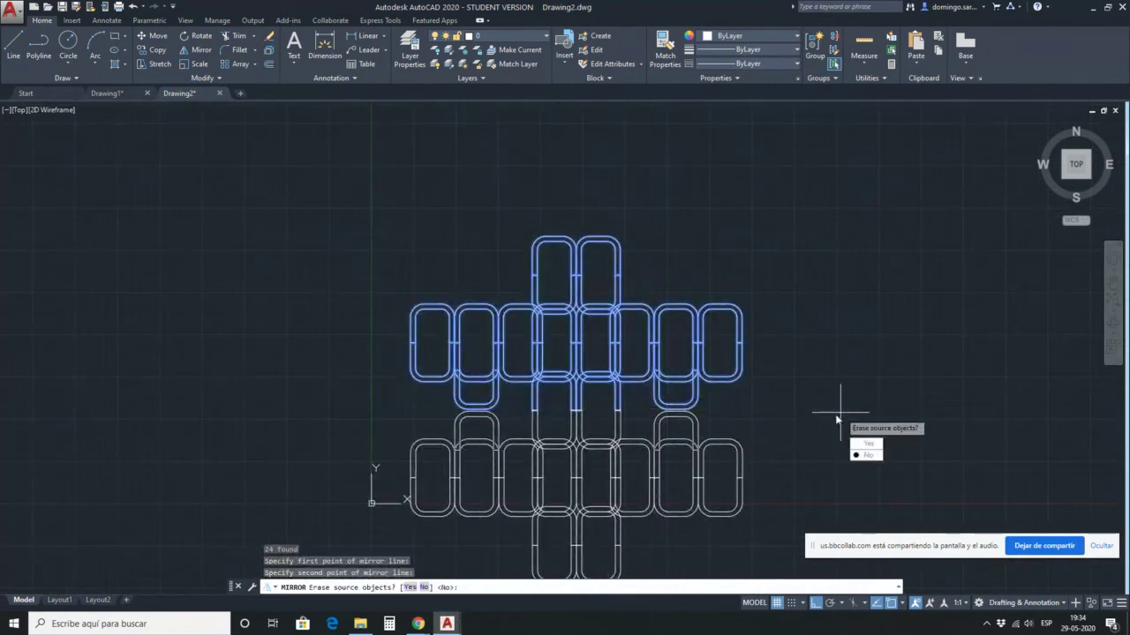
{"action": "key", "text": "Return"}
Finish the mirror keeping the source objects and move the whole pattern straight up until it sits above the X axis.
{"action": "scroll", "coordinate": [735, 361], "scroll_direction": "down", "scroll_amount": 4}
{"action": "left_click", "coordinate": [820, 459]}
{"action": "left_click", "coordinate": [542, 189]}
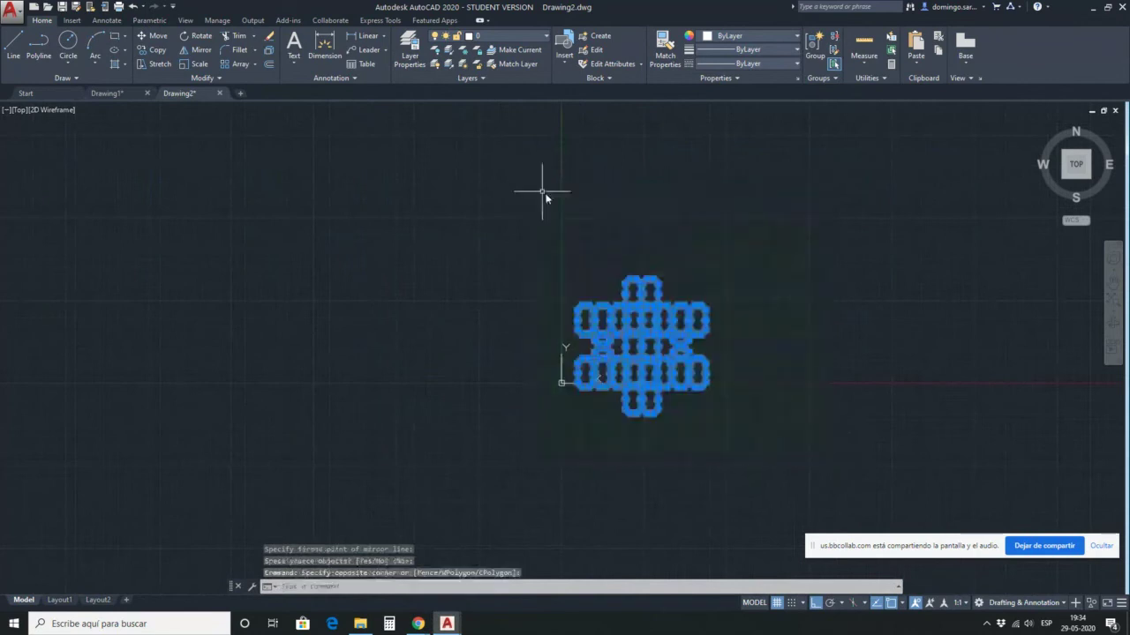
{"action": "key", "text": "m"}
{"action": "key", "text": "Return"}
{"action": "left_click", "coordinate": [756, 344]}
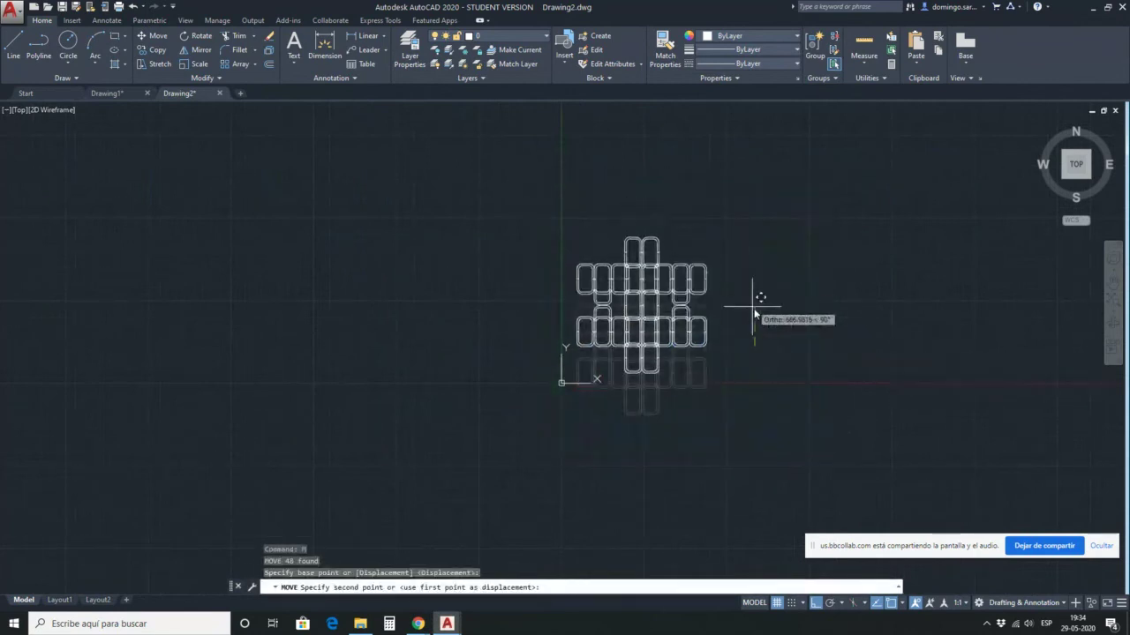
{"action": "left_click", "coordinate": [755, 309]}
{"action": "key", "text": "Escape"}
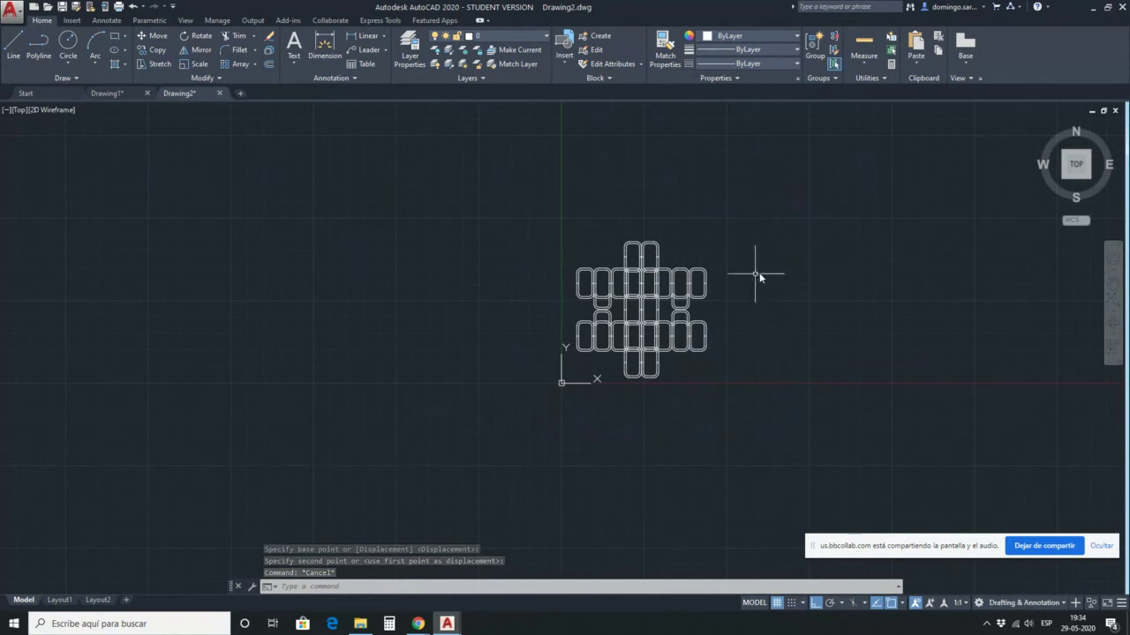
Erase every profile in the pattern except the leftmost one in the upper row.
{"action": "scroll", "coordinate": [662, 291], "scroll_direction": "up", "scroll_amount": 5}
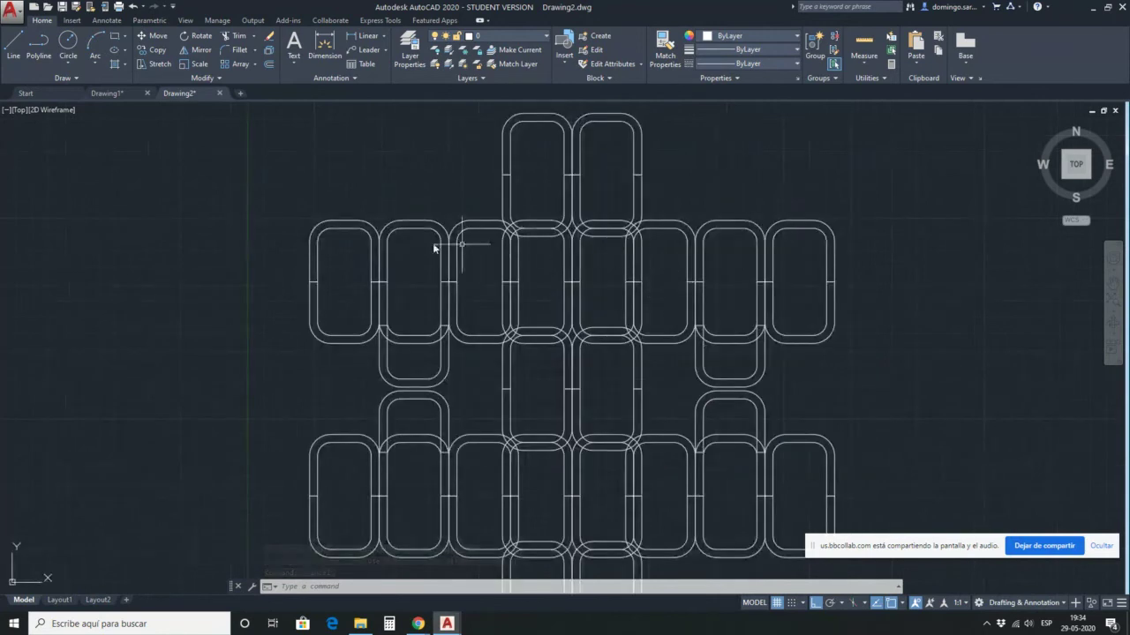
{"action": "scroll", "coordinate": [441, 244], "scroll_direction": "down", "scroll_amount": 2}
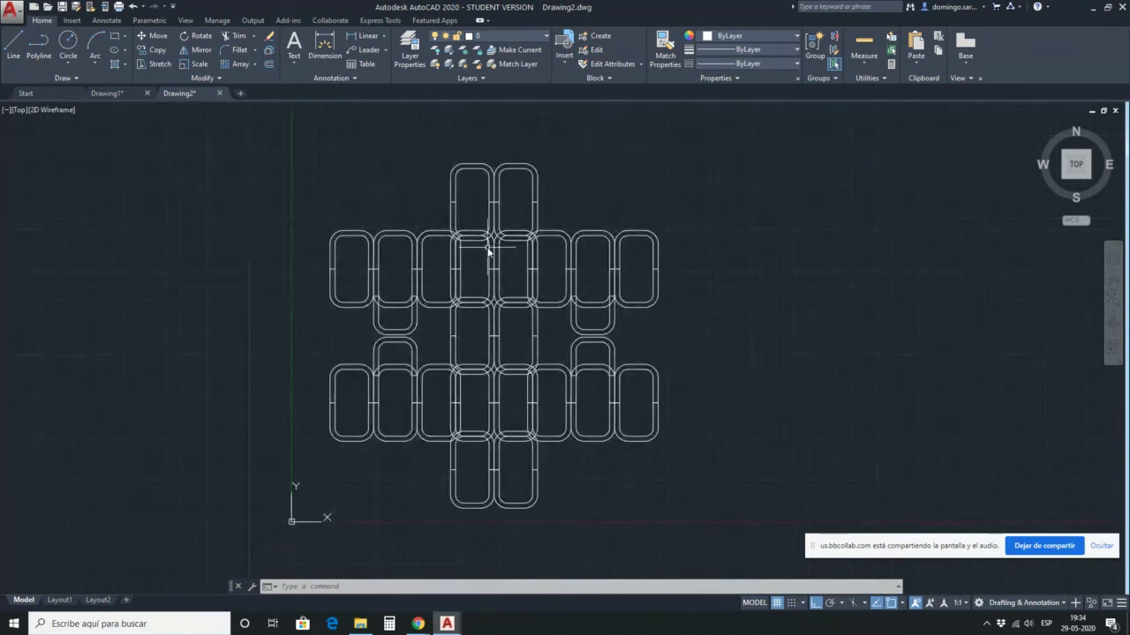
{"action": "left_click", "coordinate": [764, 492]}
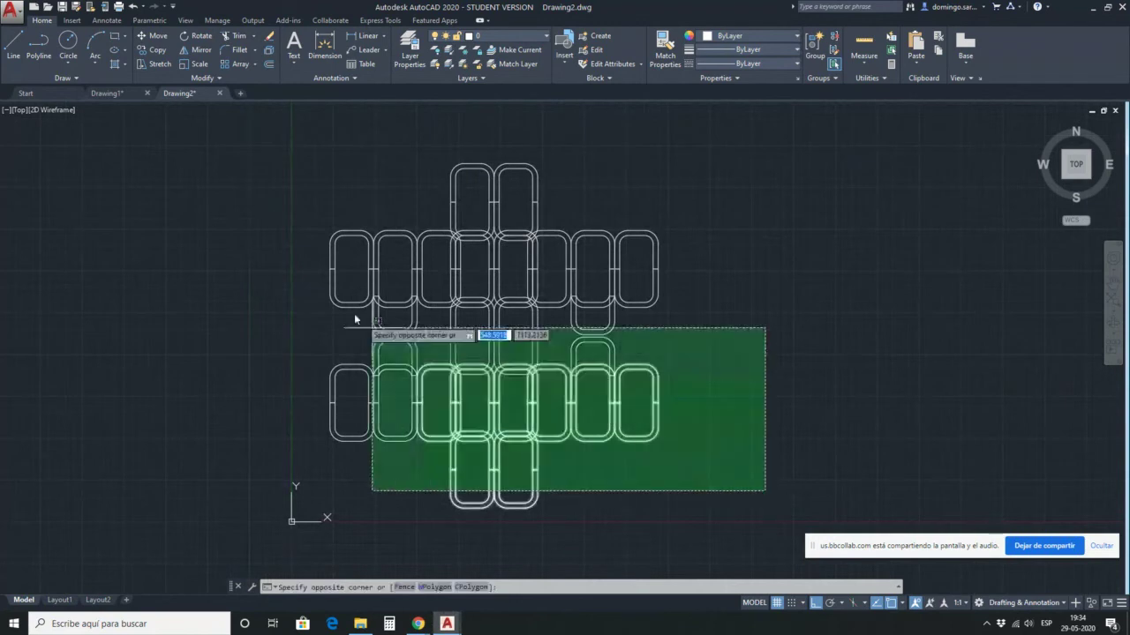
{"action": "left_click", "coordinate": [300, 281]}
{"action": "key", "text": "Delete"}
{"action": "left_click", "coordinate": [764, 328]}
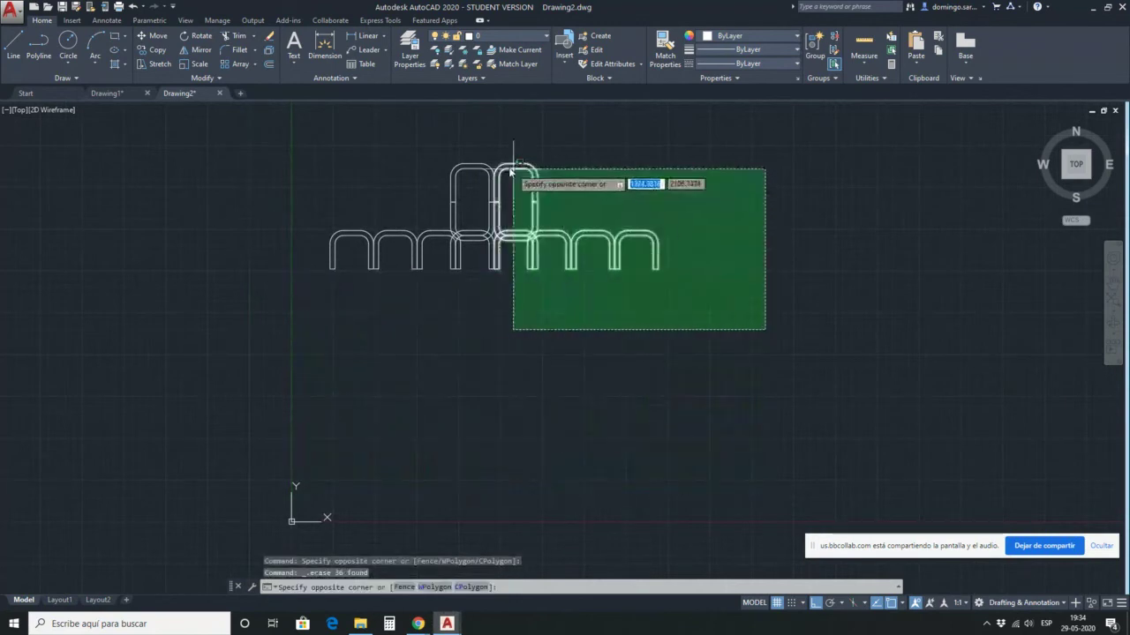
{"action": "left_click", "coordinate": [475, 152]}
{"action": "key", "text": "Delete"}
{"action": "left_click", "coordinate": [575, 305]}
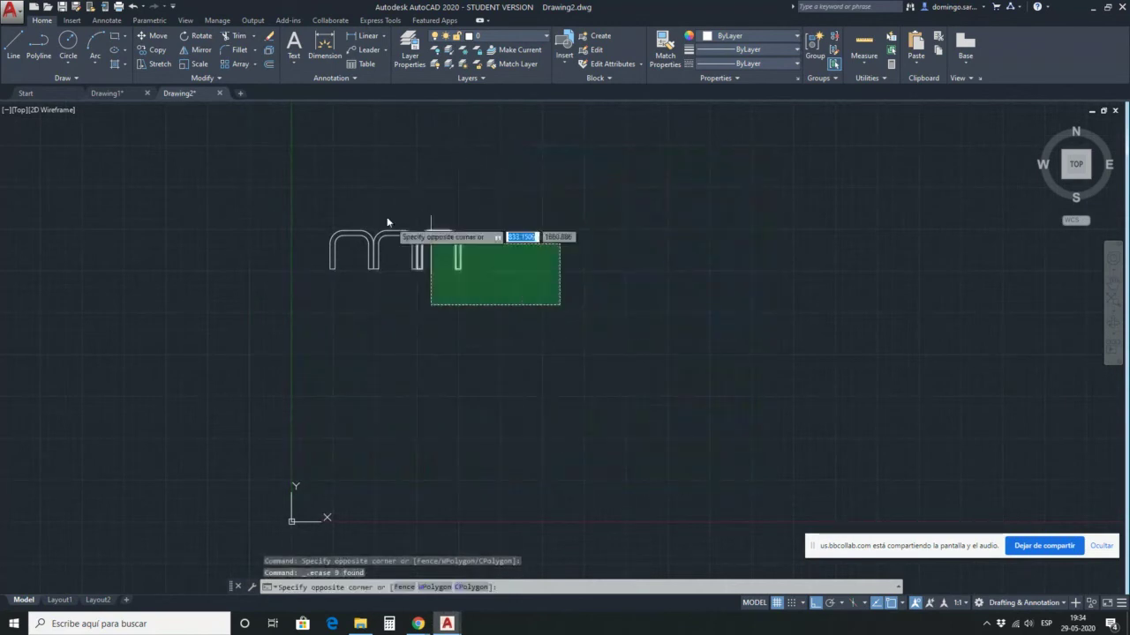
{"action": "left_click", "coordinate": [383, 189]}
{"action": "key", "text": "Delete"}
Move the remaining U-shaped profile straight down a short distance.
{"action": "left_click", "coordinate": [315, 202]}
{"action": "left_click", "coordinate": [397, 278]}
{"action": "type", "text": "m"}
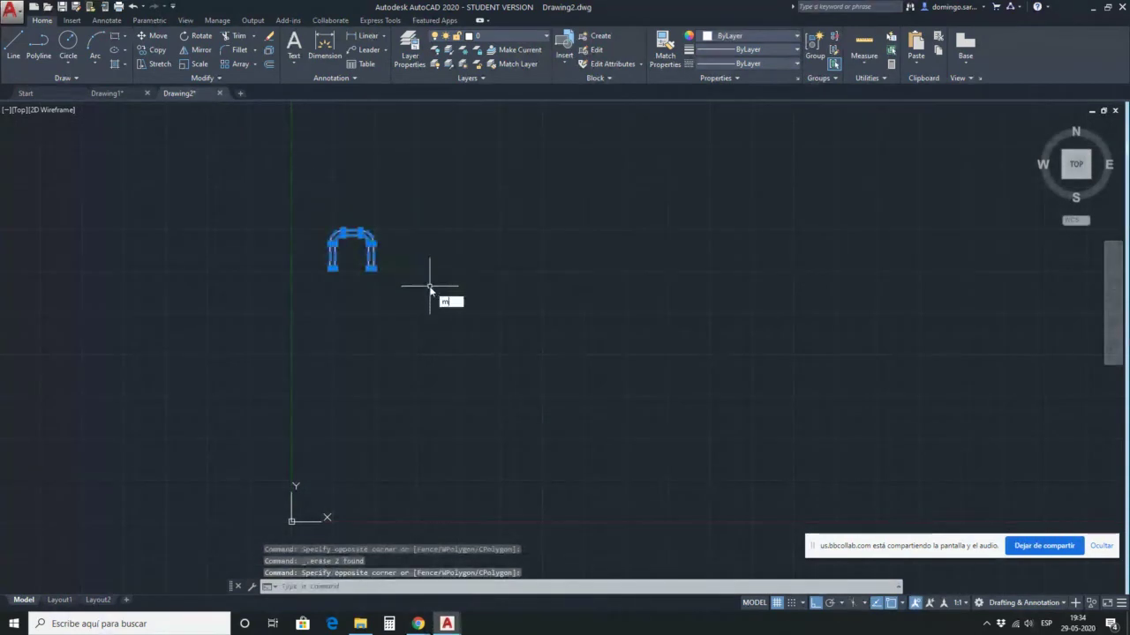
{"action": "key", "text": "Return"}
{"action": "left_click", "coordinate": [432, 285]}
{"action": "left_click", "coordinate": [506, 369]}
{"action": "key", "text": "Escape"}
{"action": "scroll", "coordinate": [291, 308], "scroll_direction": "up", "scroll_amount": 5}
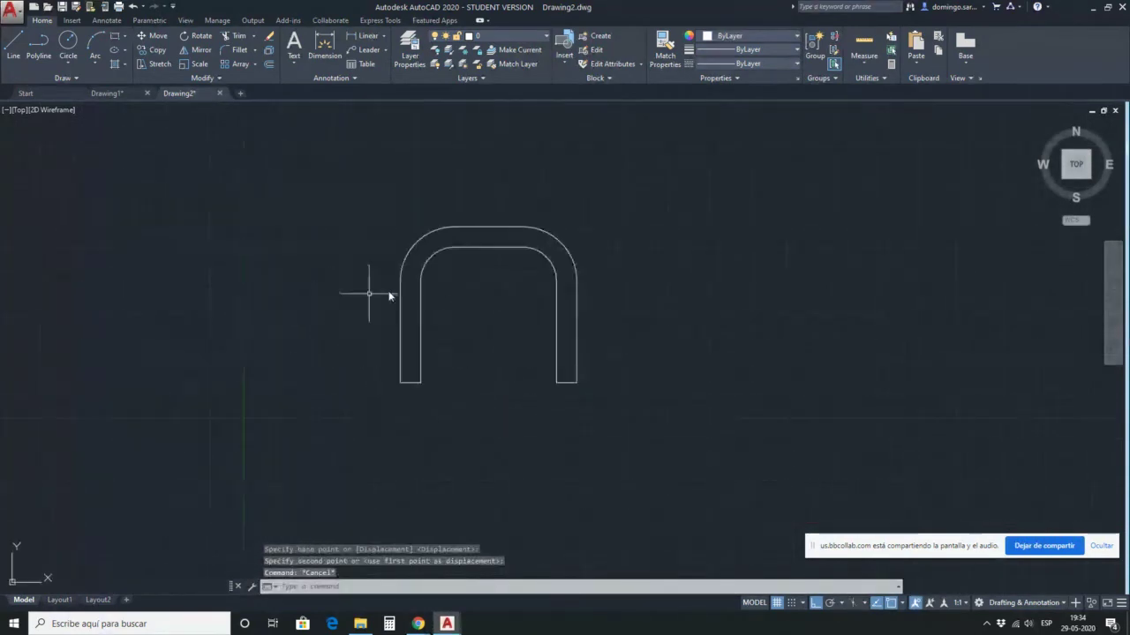
{"action": "left_click", "coordinate": [351, 269]}
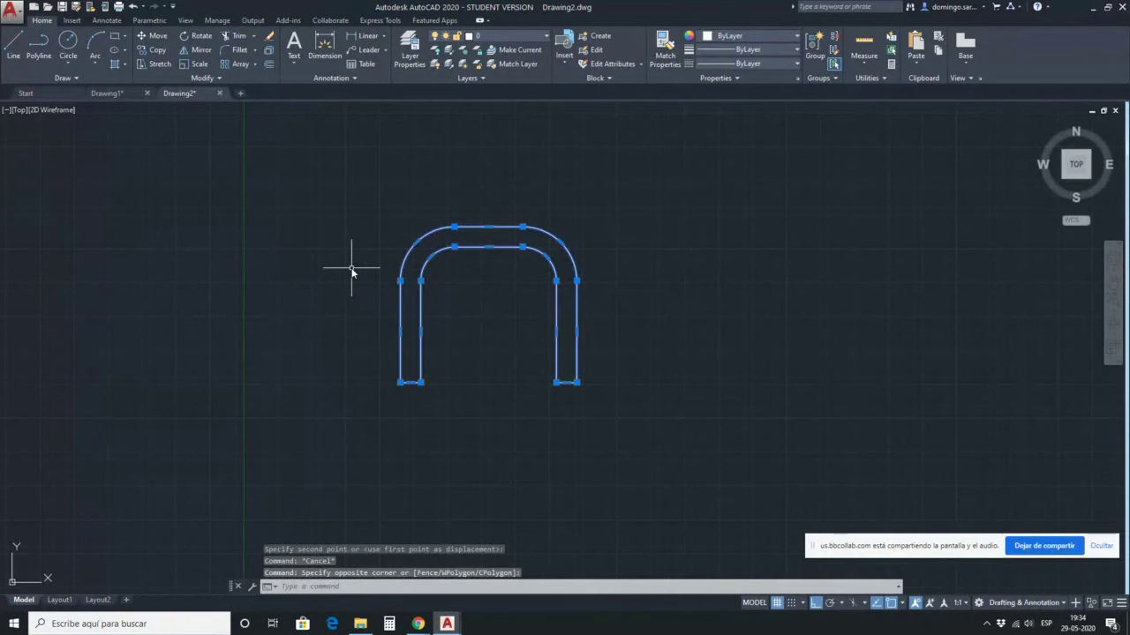
{"action": "key", "text": "Escape"}
{"action": "key", "text": "Escape"}
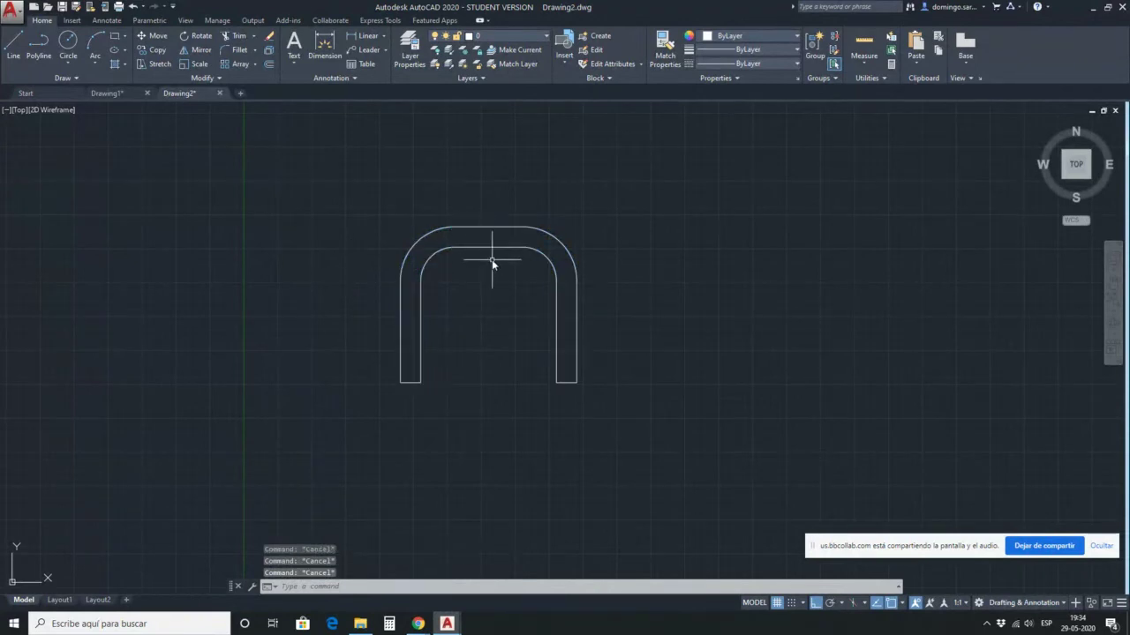
{"action": "left_click", "coordinate": [491, 259]}
{"action": "left_click", "coordinate": [425, 176]}
{"action": "type", "text": "mi"}
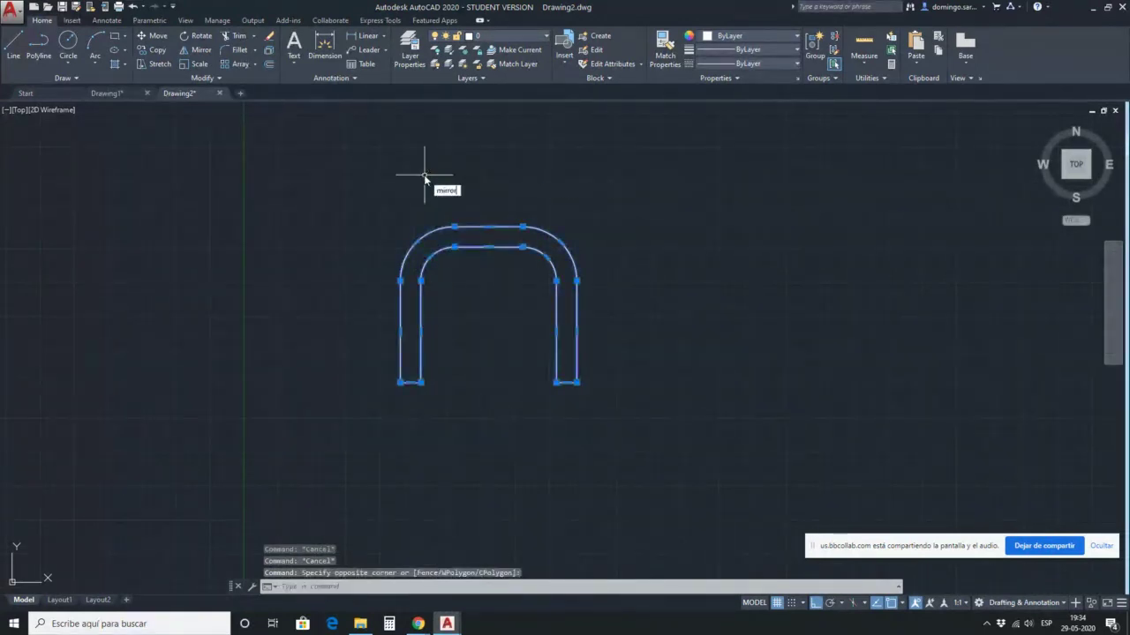
{"action": "type", "text": "rror"}
{"action": "key", "text": "Return"}
{"action": "left_click", "coordinate": [419, 382]}
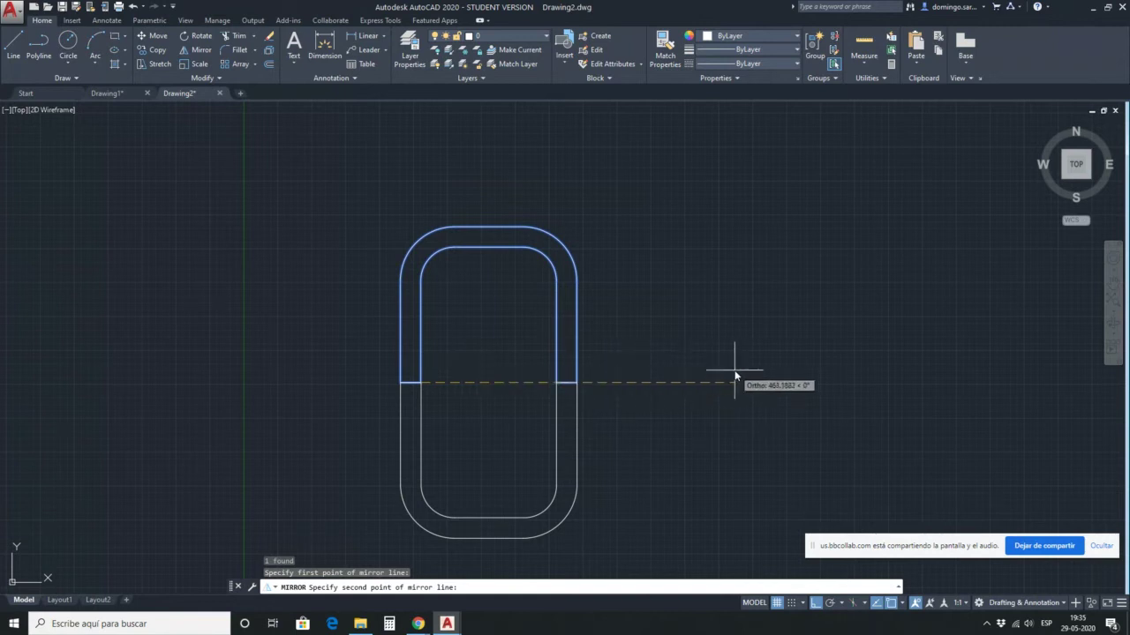
{"action": "key", "text": "Escape"}
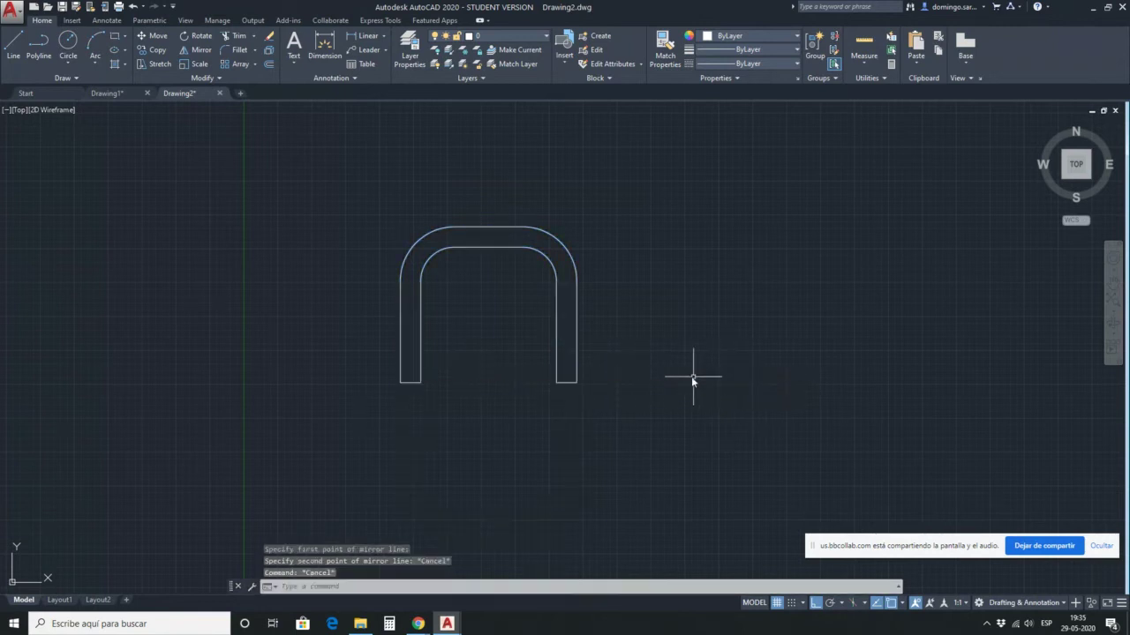
Mirror the single profile downward about a horizontal line through its open leg ends, erasing the source object.
{"action": "left_click", "coordinate": [678, 335]}
{"action": "type", "text": "mi"}
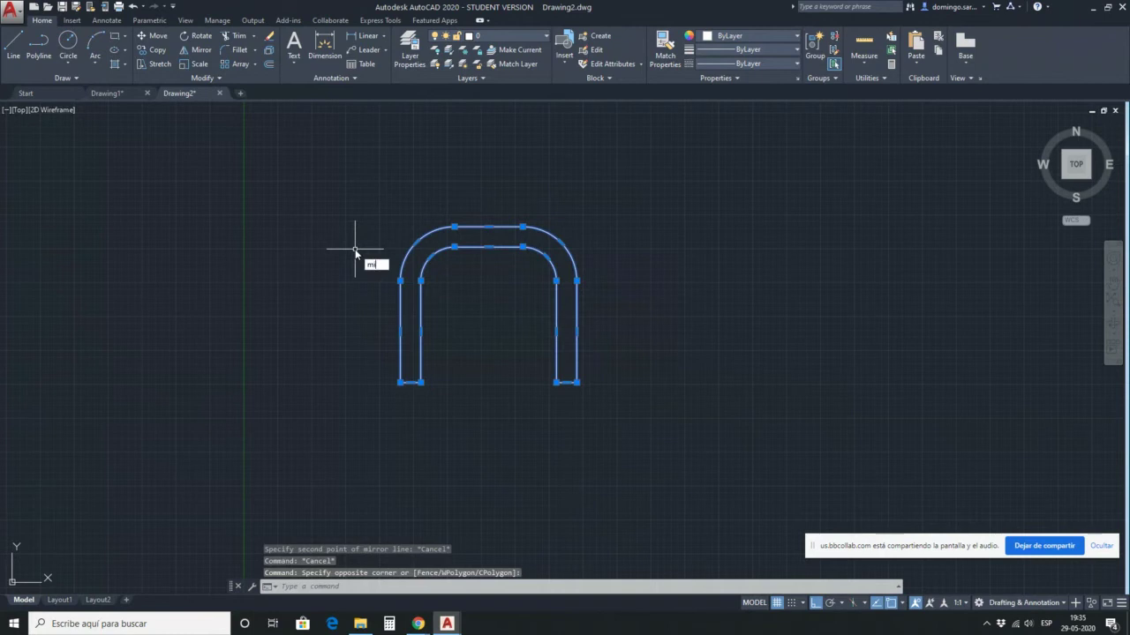
{"action": "type", "text": "rror"}
{"action": "key", "text": "Return"}
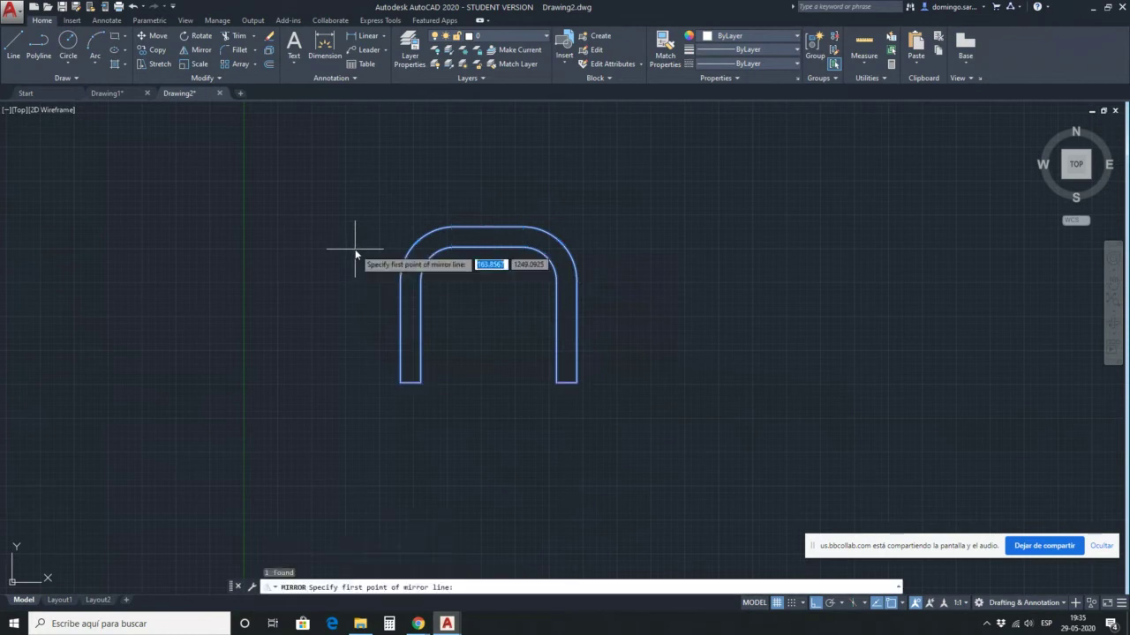
{"action": "left_click", "coordinate": [400, 383]}
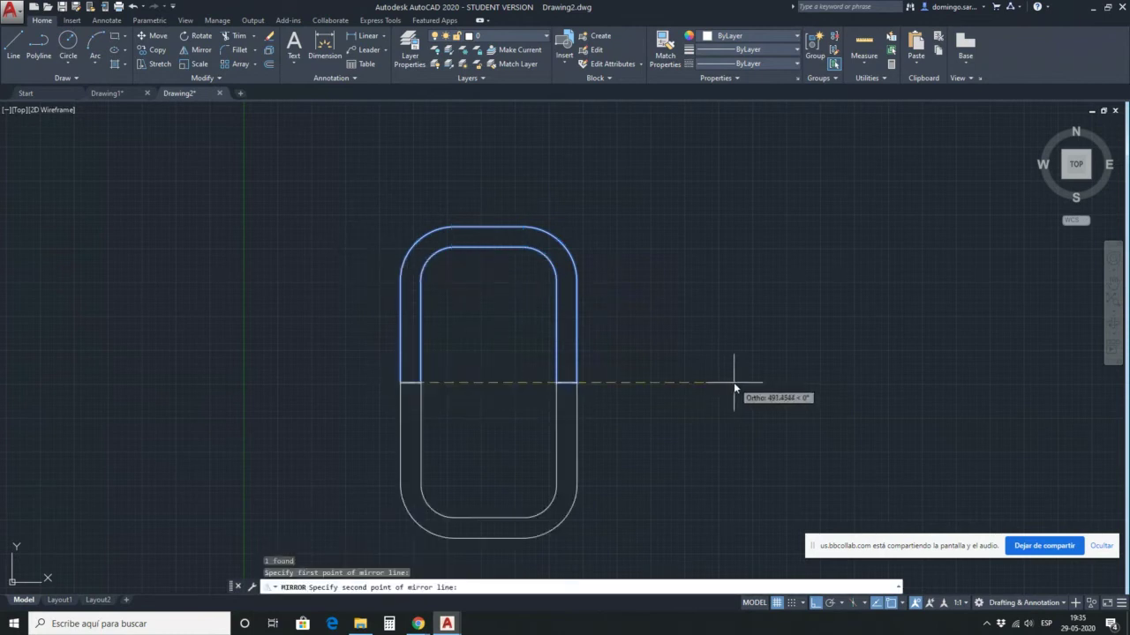
{"action": "left_click", "coordinate": [700, 384]}
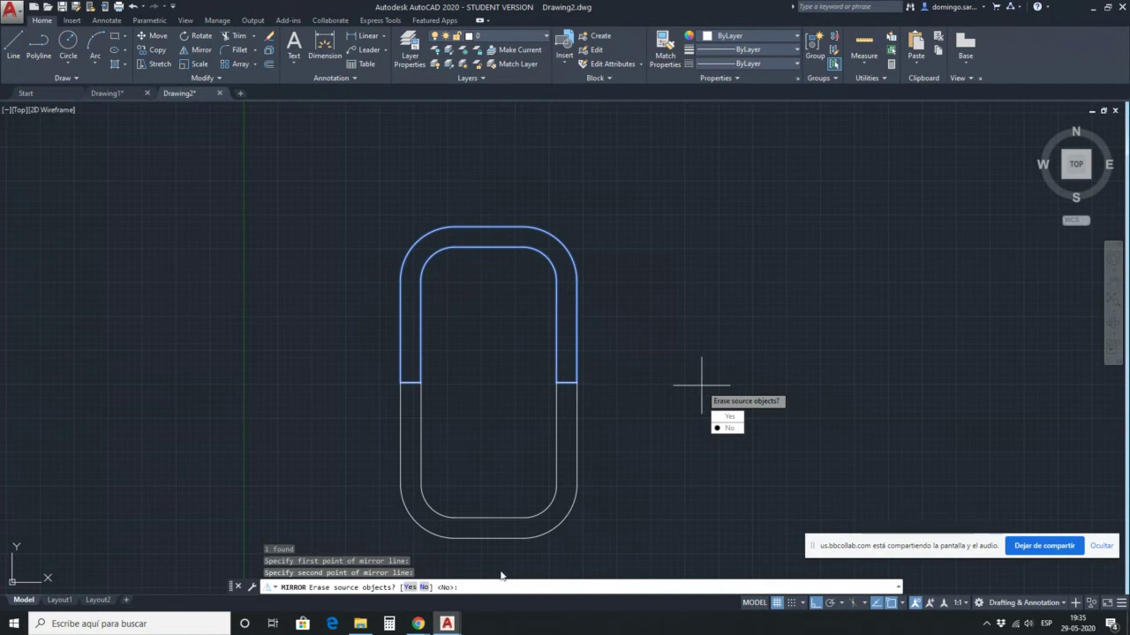
{"action": "left_click", "coordinate": [409, 587]}
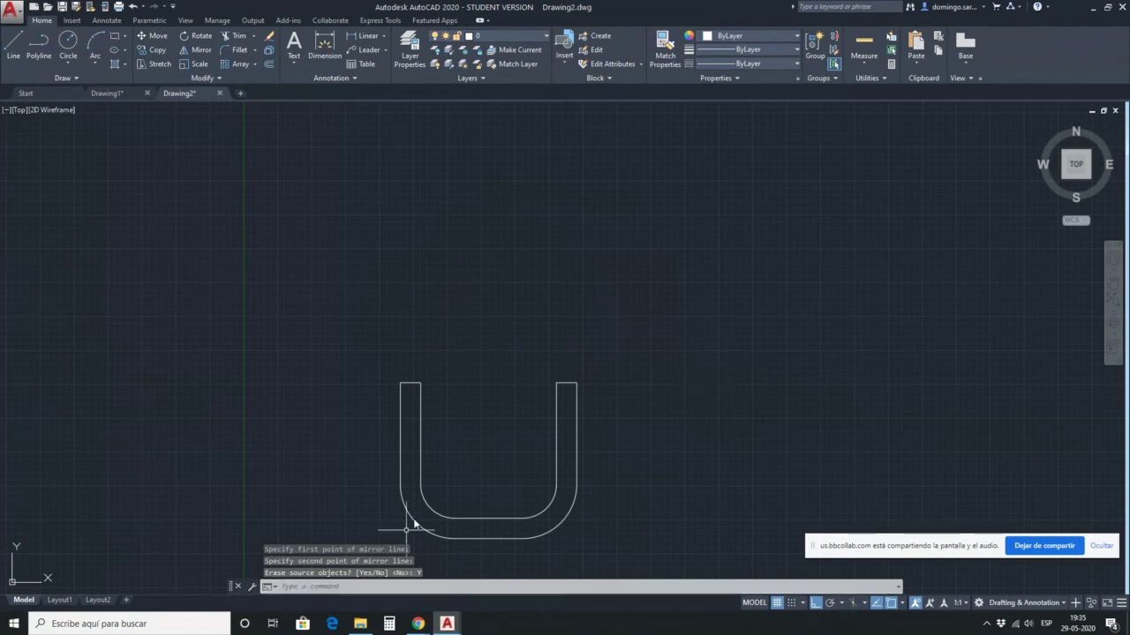
Mirror the U-shaped profile upward about a horizontal line a little above its open leg ends, keeping the source object.
{"action": "left_click", "coordinate": [635, 405]}
{"action": "left_click", "coordinate": [516, 336]}
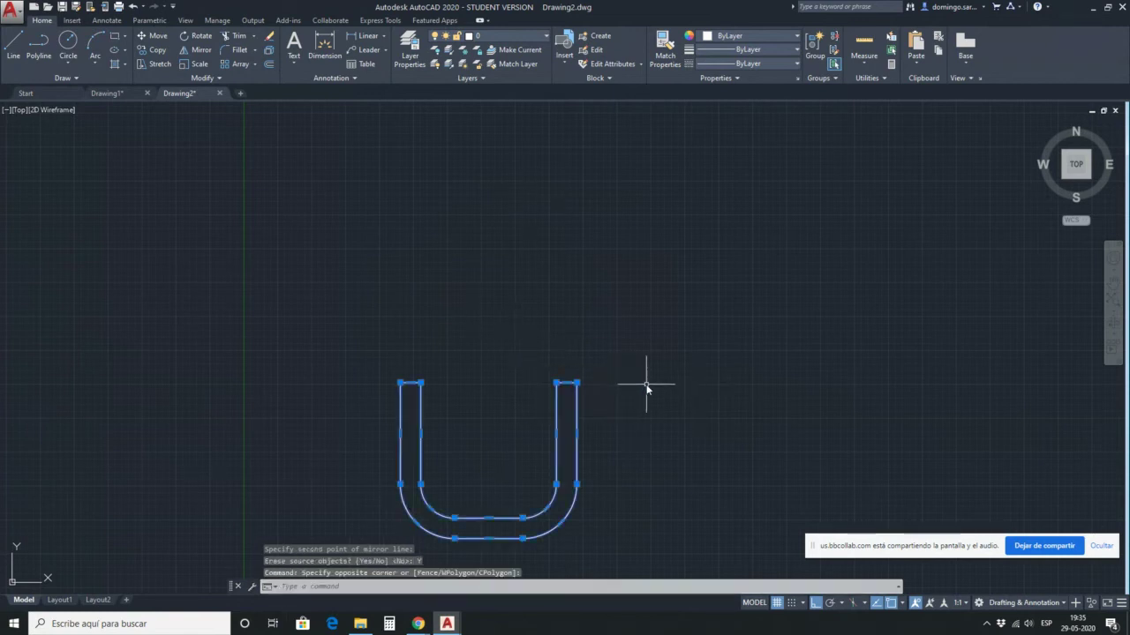
{"action": "type", "text": "mirror"}
{"action": "key", "text": "Return"}
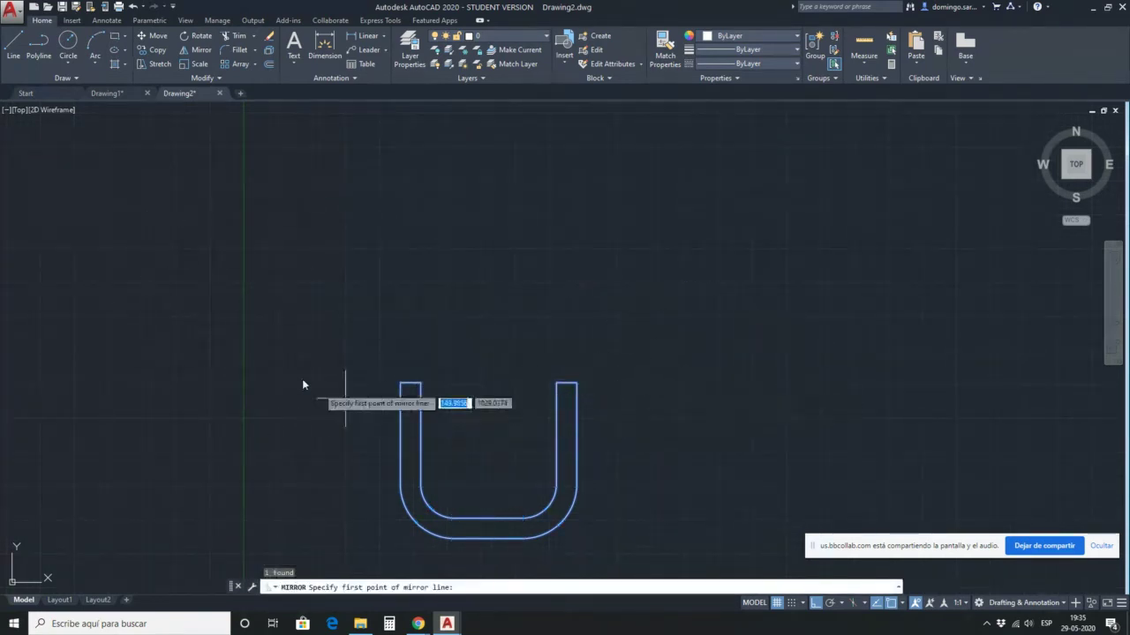
{"action": "left_click", "coordinate": [284, 323]}
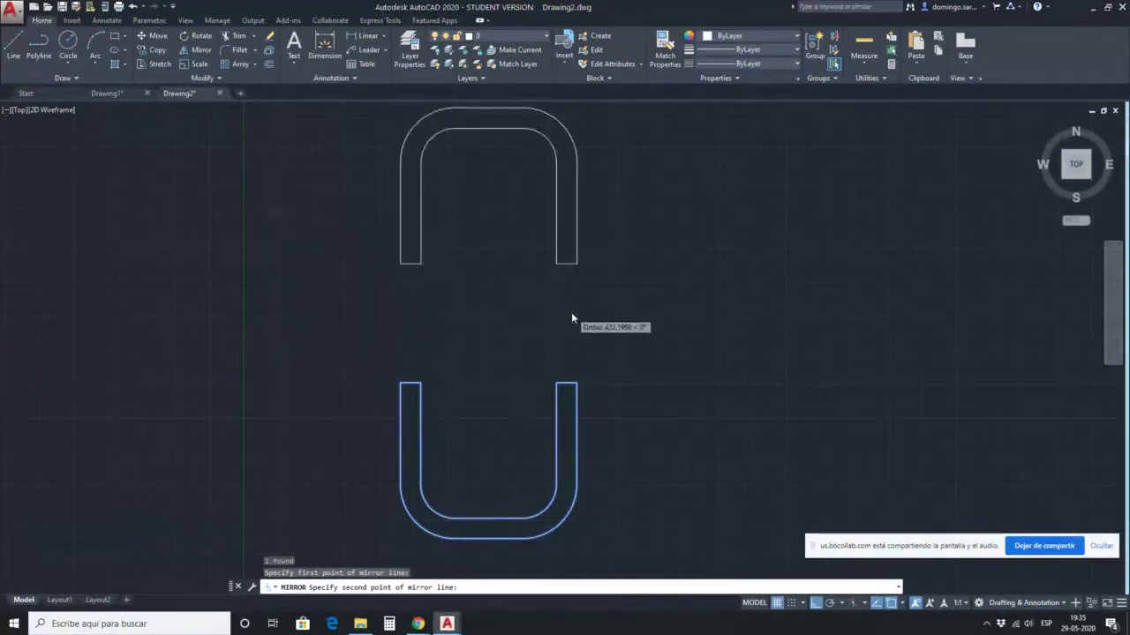
{"action": "scroll", "coordinate": [571, 314], "scroll_direction": "down", "scroll_amount": 4}
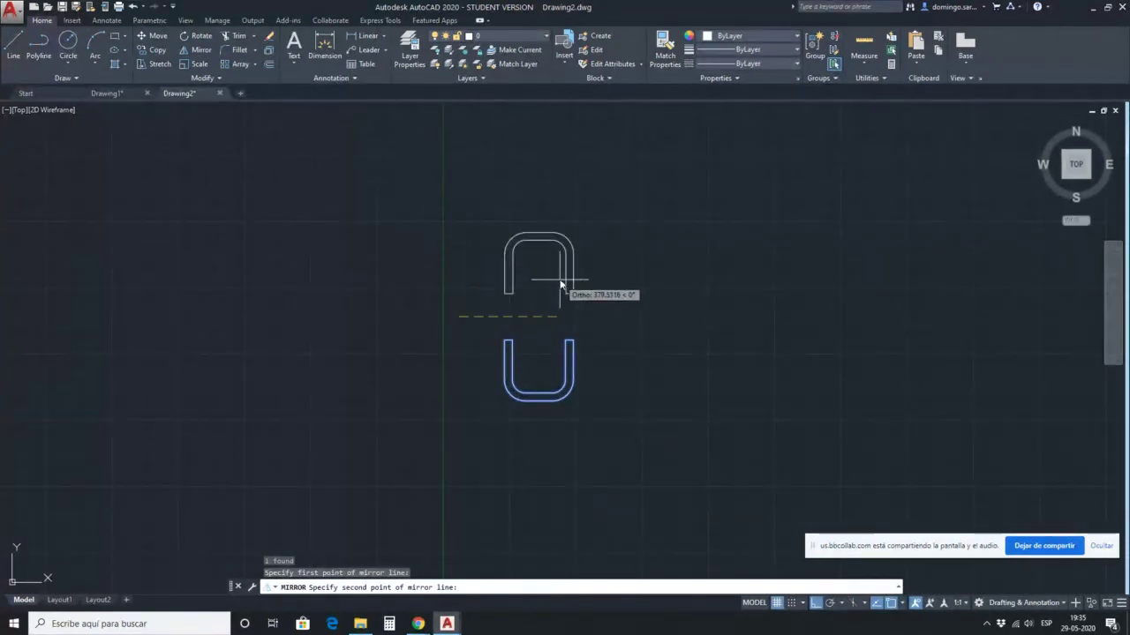
{"action": "scroll", "coordinate": [563, 282], "scroll_direction": "up", "scroll_amount": 4}
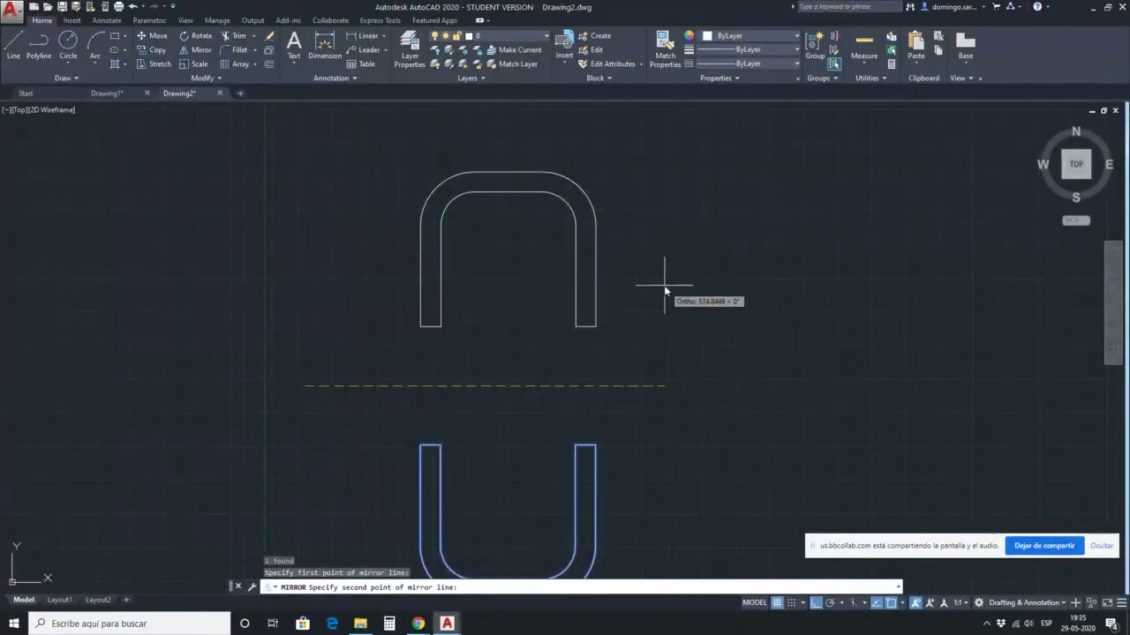
{"action": "left_click", "coordinate": [701, 335]}
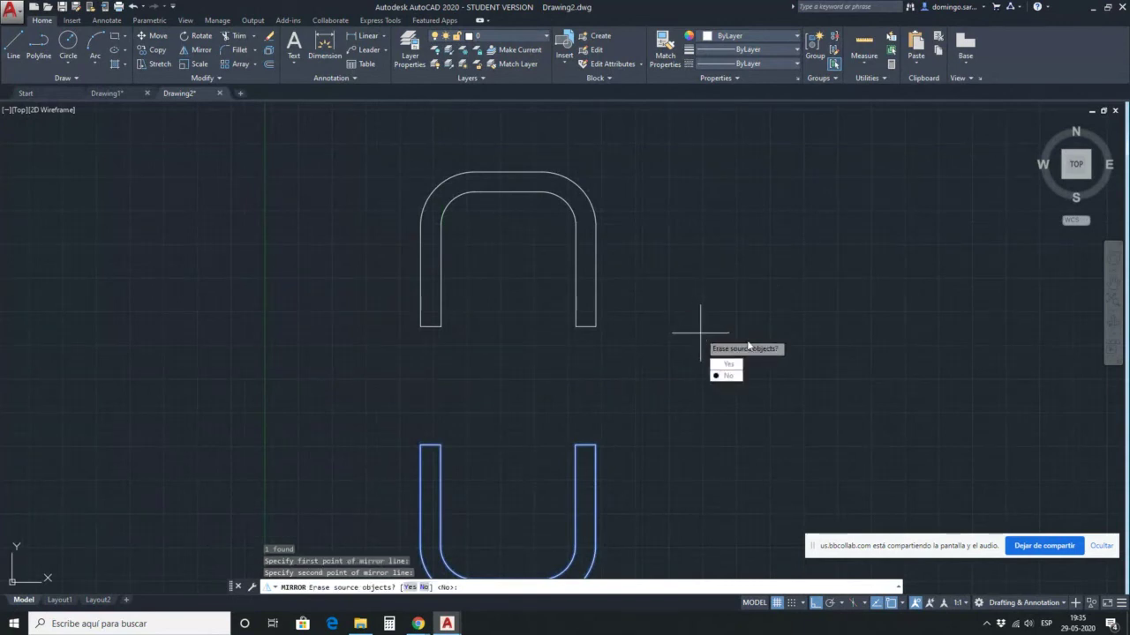
{"action": "key", "text": "Return"}
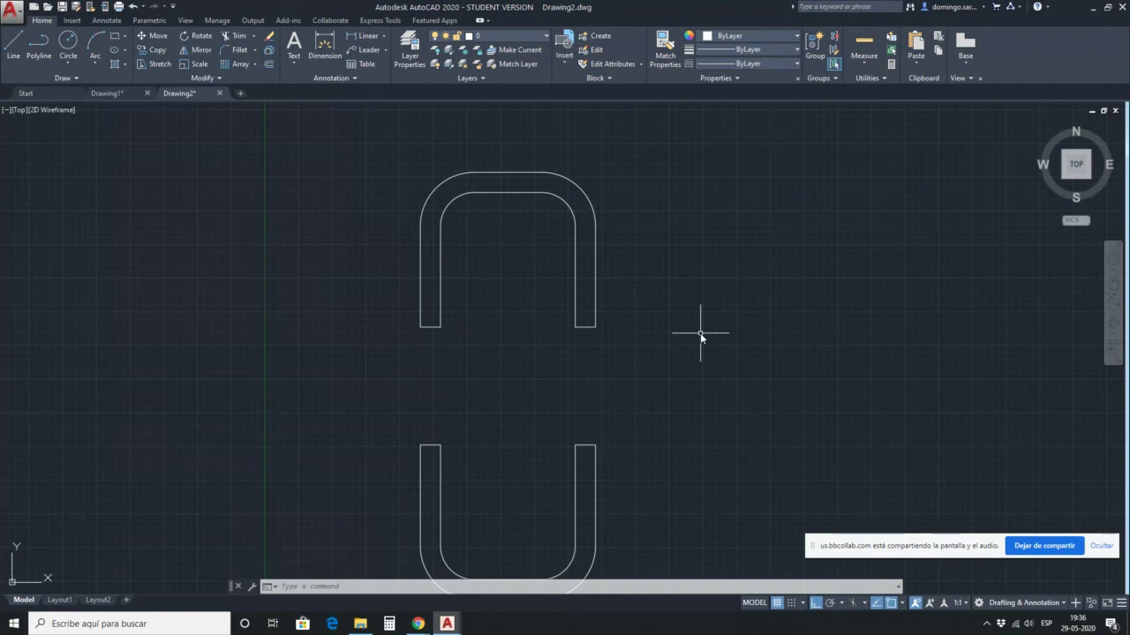
Mirror the upper profile downward about a horizontal line through its own leg ends, erasing the source object.
{"action": "left_click", "coordinate": [708, 338]}
{"action": "left_click", "coordinate": [456, 221]}
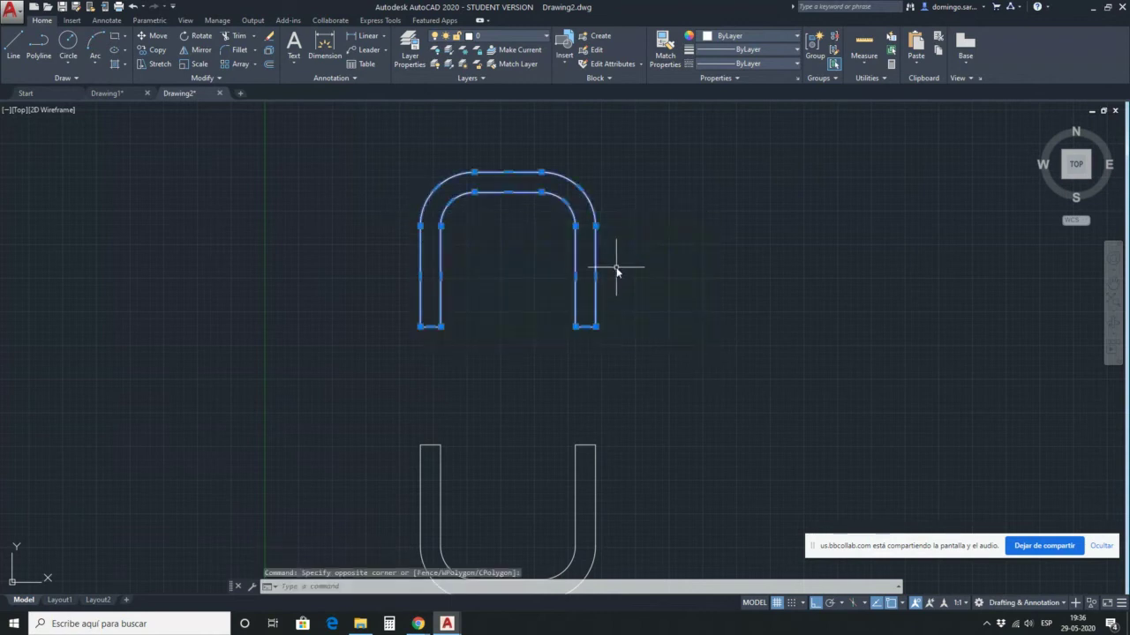
{"action": "type", "text": "mirror"}
{"action": "key", "text": "Return"}
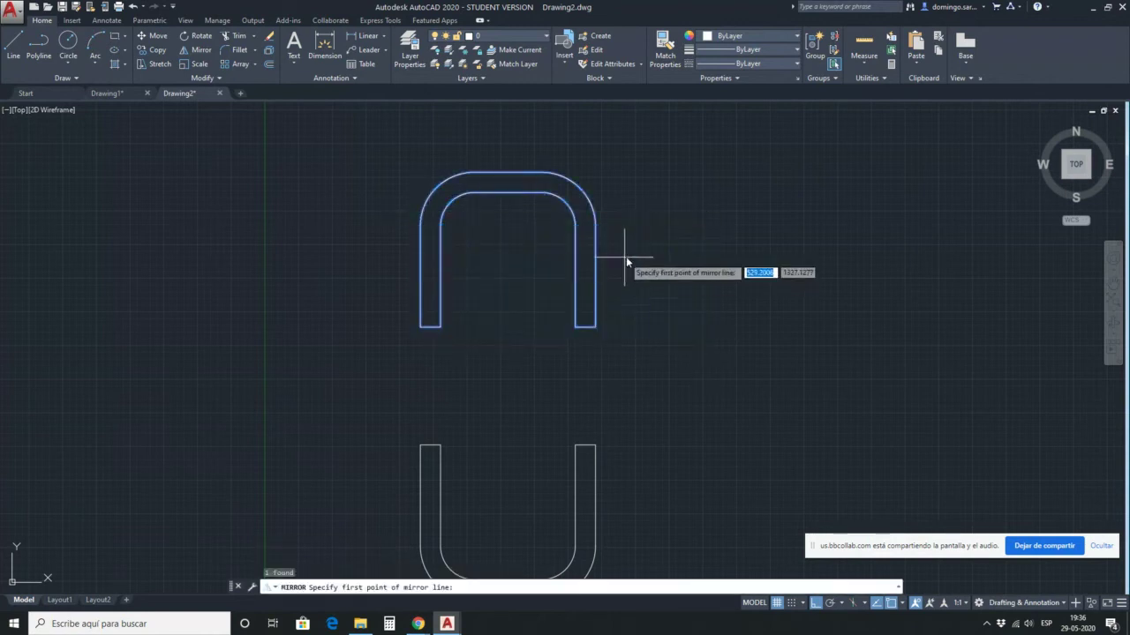
{"action": "left_click", "coordinate": [420, 327]}
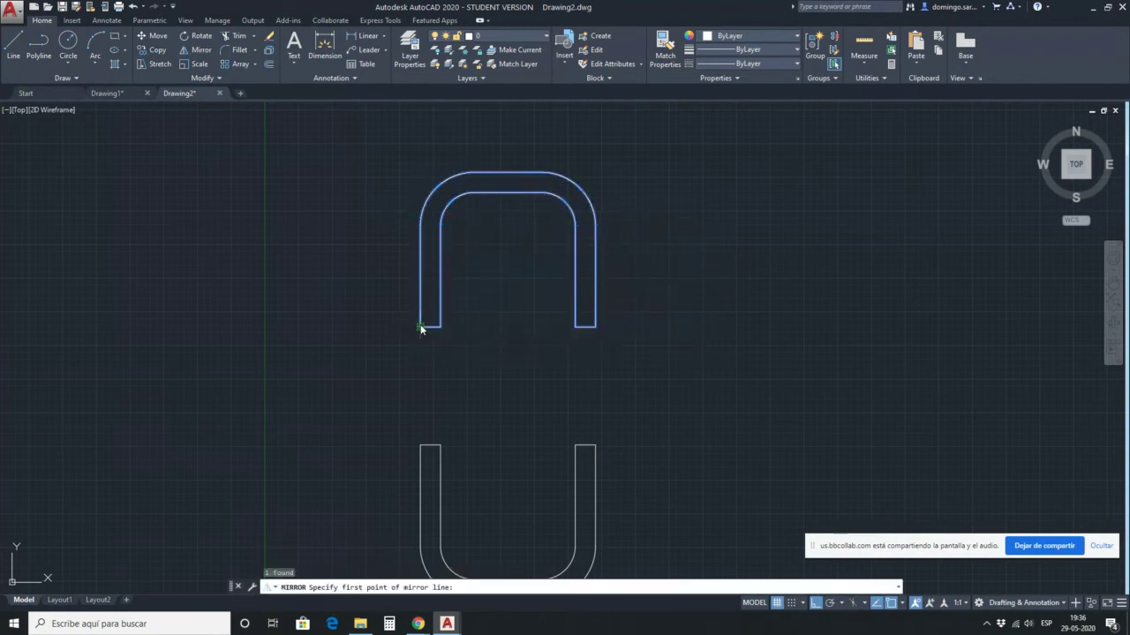
{"action": "left_click", "coordinate": [731, 327]}
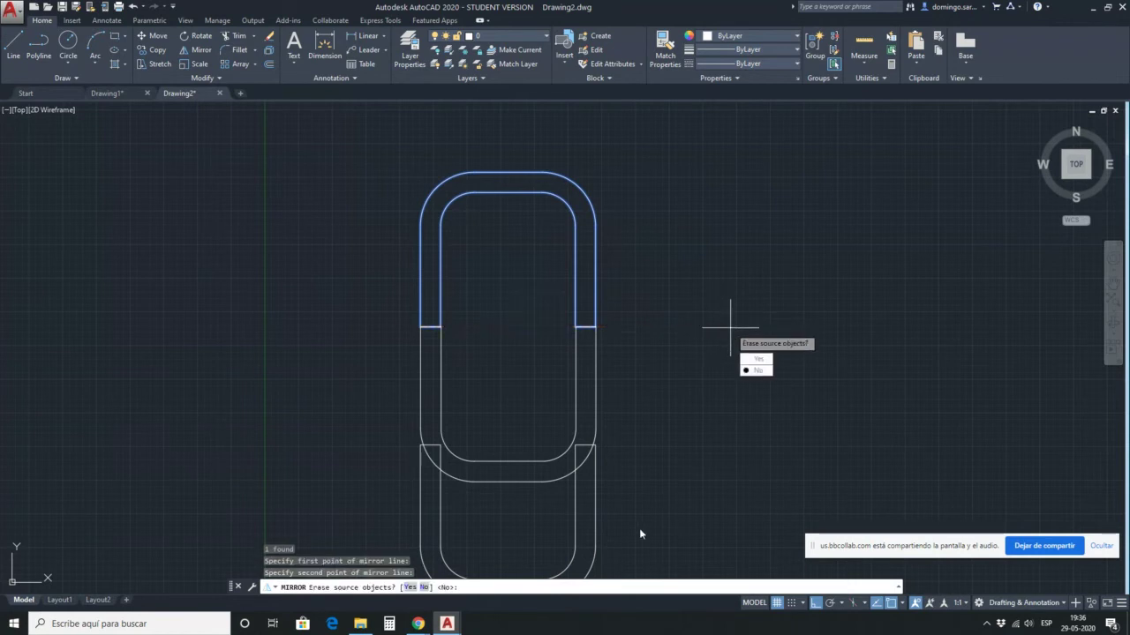
{"action": "left_click", "coordinate": [410, 586]}
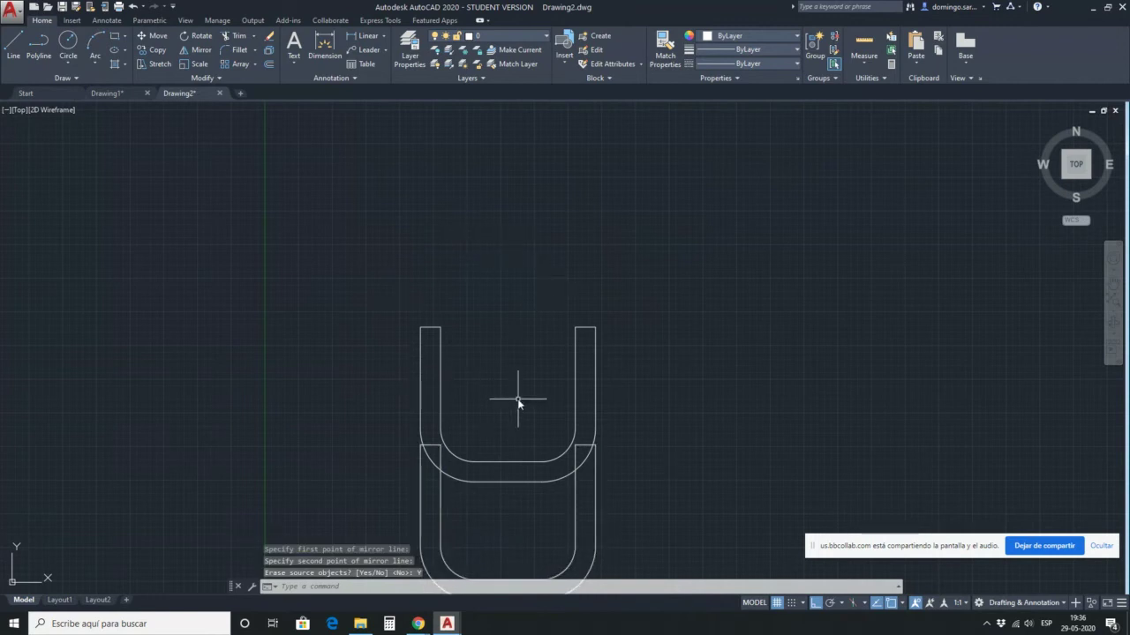
Mirror the upper U-shaped profile upward about a horizontal line through its open leg ends, keeping the source object.
{"action": "left_click", "coordinate": [650, 399]}
{"action": "left_click", "coordinate": [405, 325]}
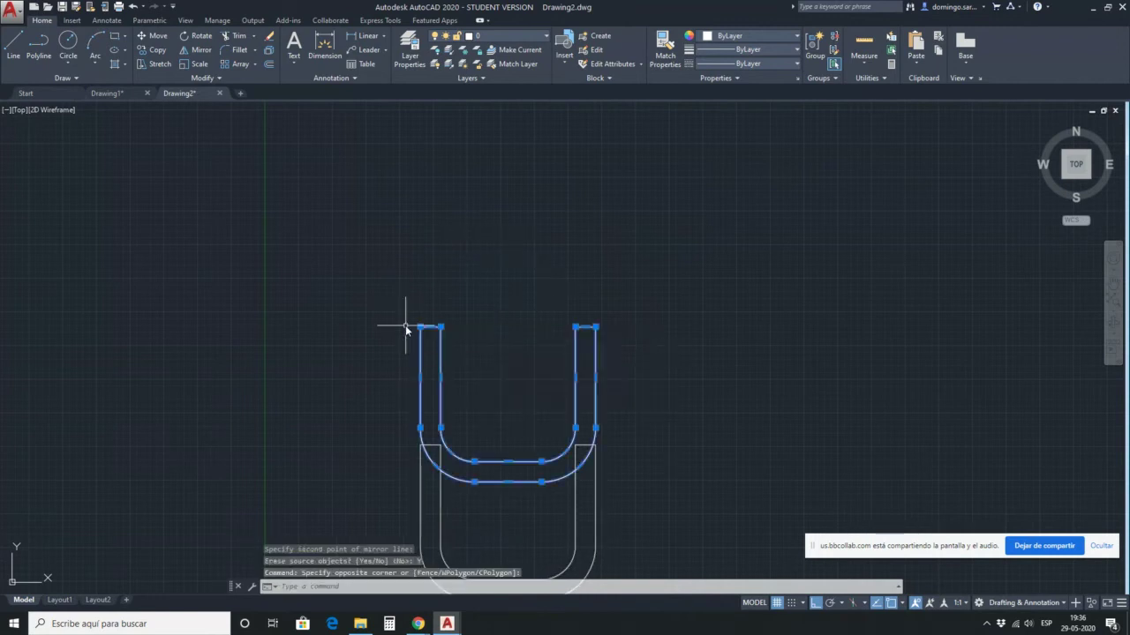
{"action": "type", "text": "mir"}
{"action": "key", "text": "Return"}
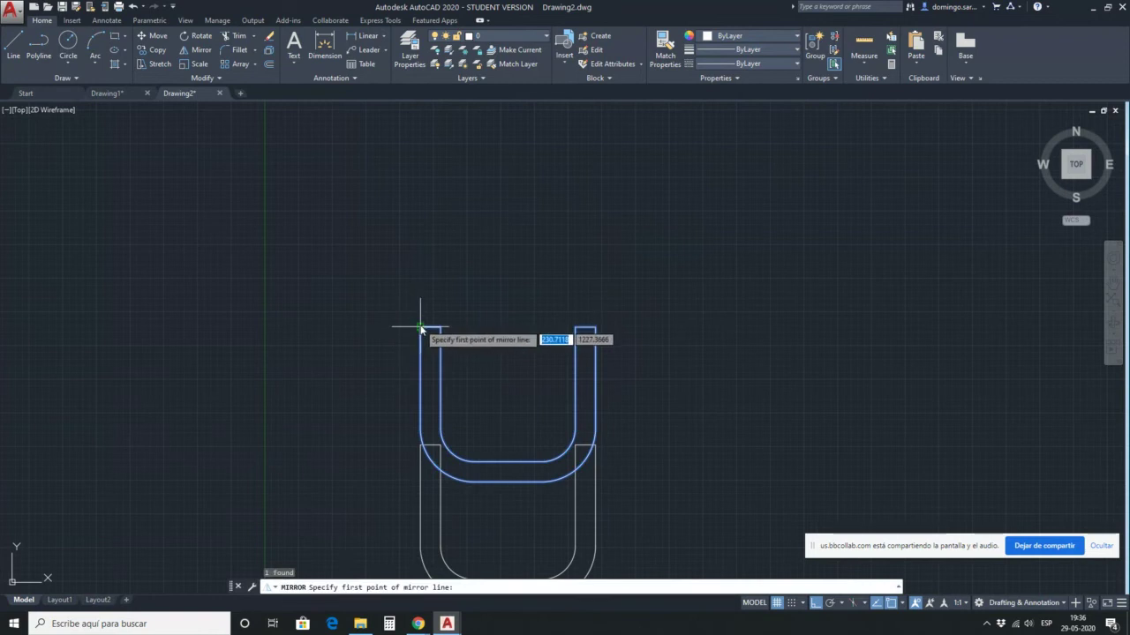
{"action": "left_click", "coordinate": [420, 328]}
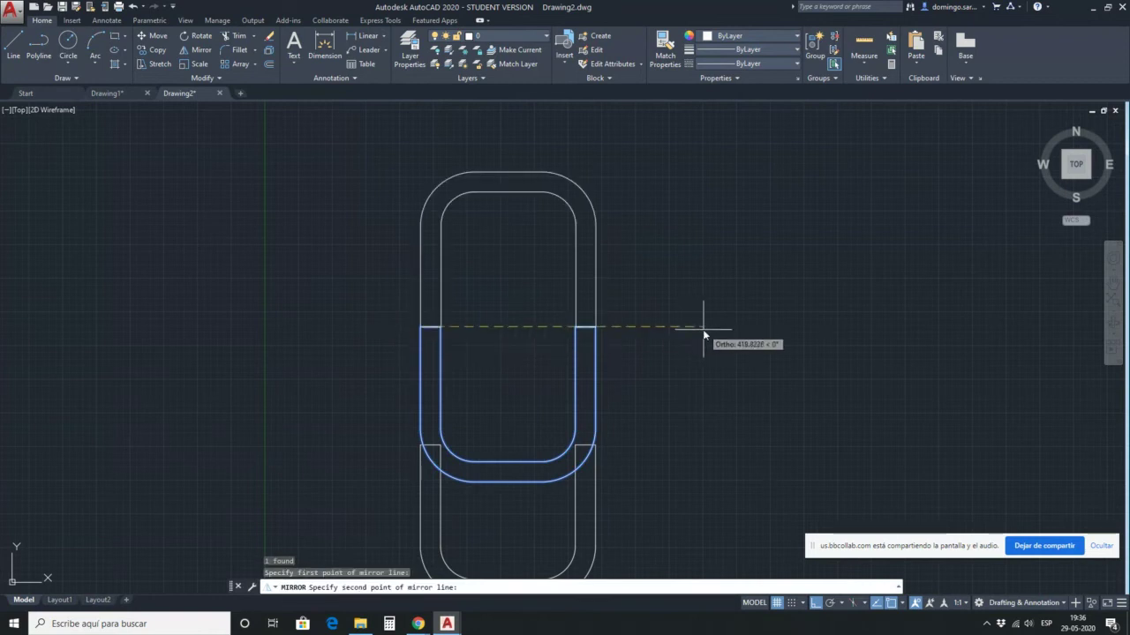
{"action": "left_click", "coordinate": [703, 333]}
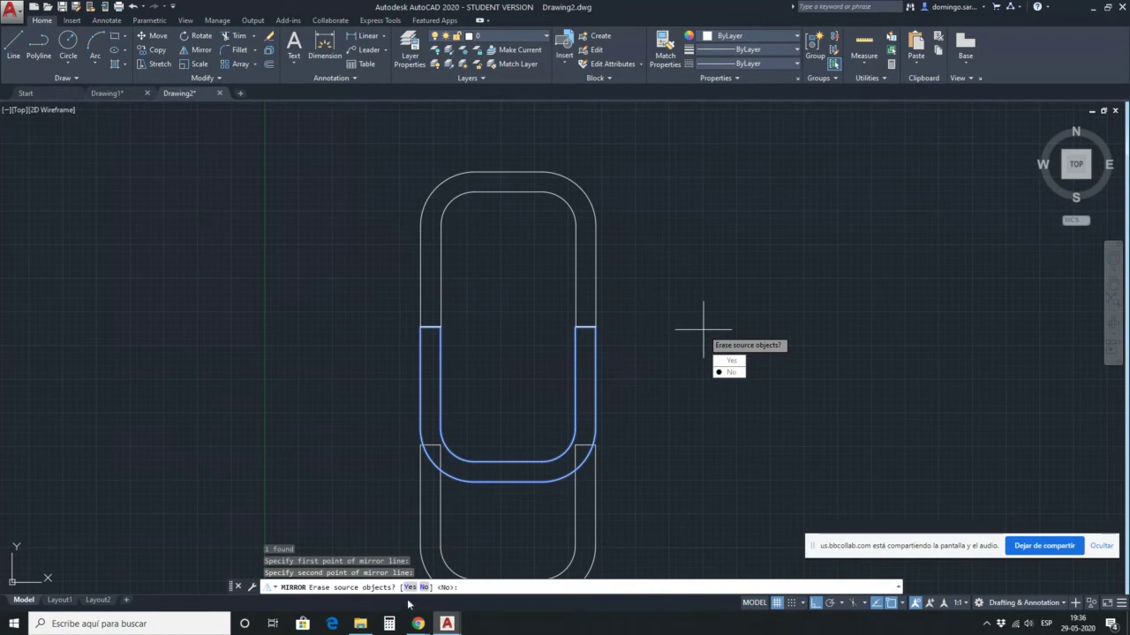
{"action": "left_click", "coordinate": [725, 372]}
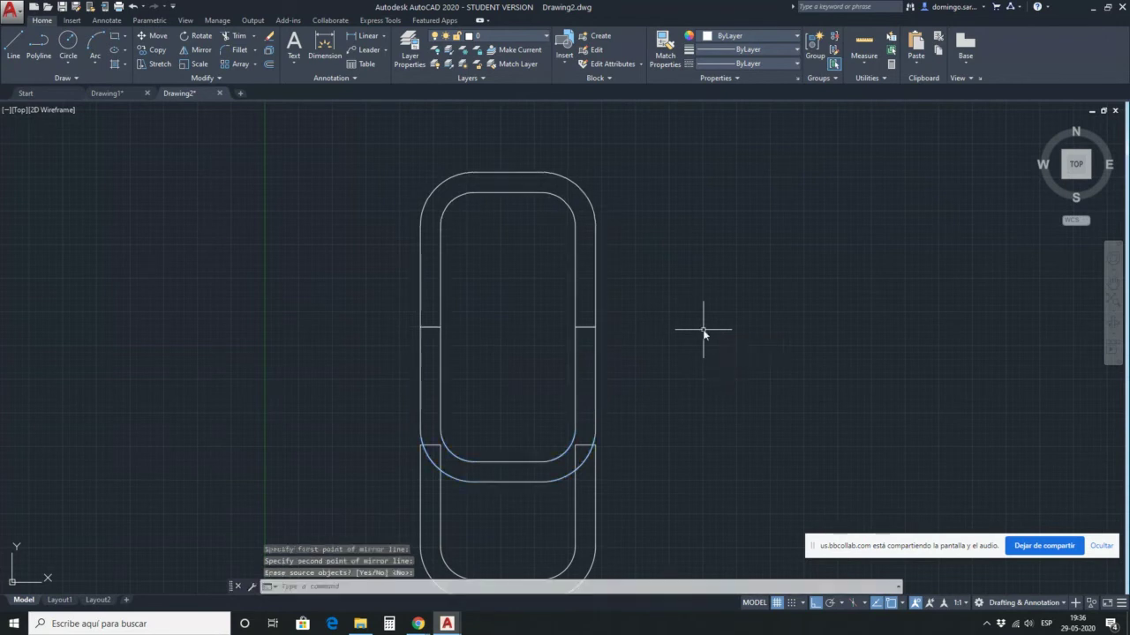
Mirror both halves of the closed rounded shape about a vertical line through their outer seam corner, erasing the source objects.
{"action": "left_click", "coordinate": [688, 361]}
{"action": "left_click", "coordinate": [465, 278]}
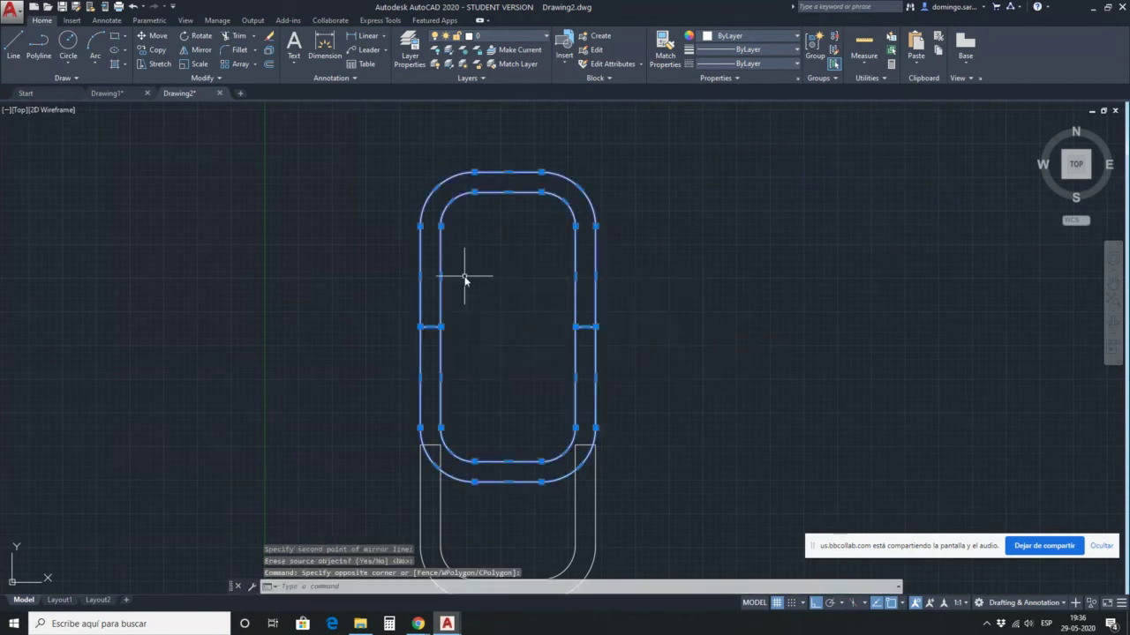
{"action": "type", "text": "mi"}
{"action": "key", "text": "Return"}
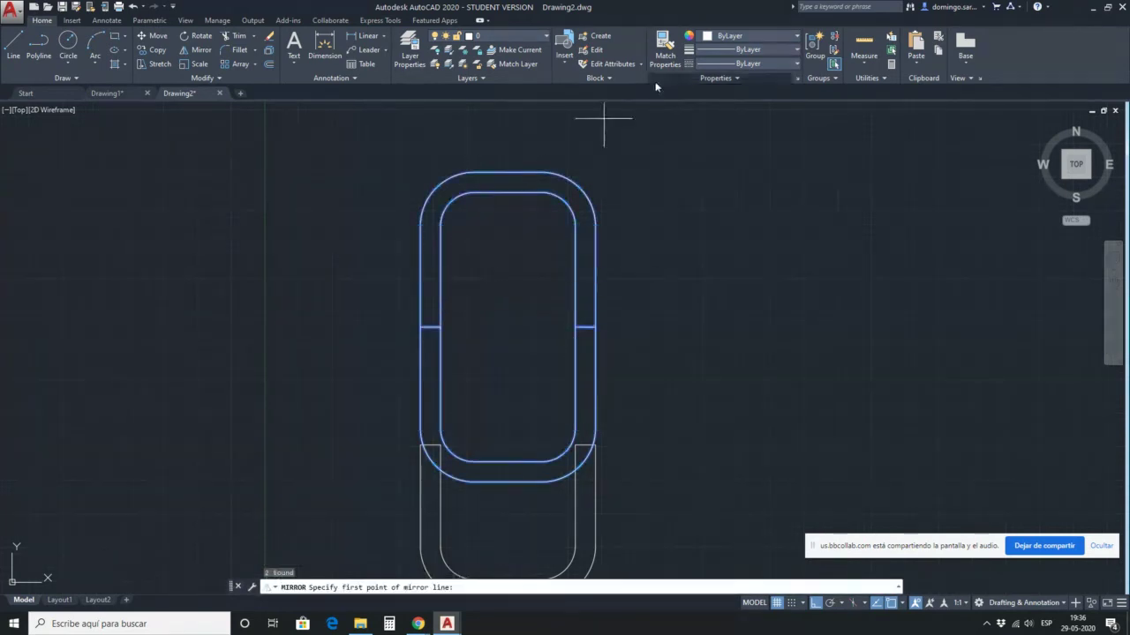
{"action": "left_click", "coordinate": [596, 327]}
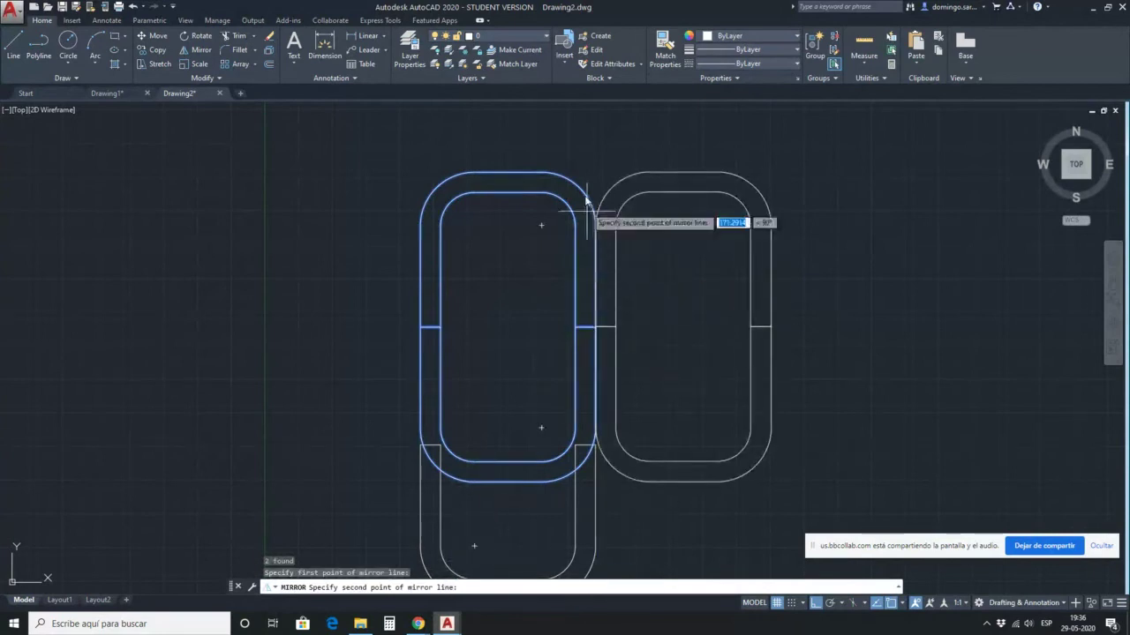
{"action": "left_click", "coordinate": [606, 134]}
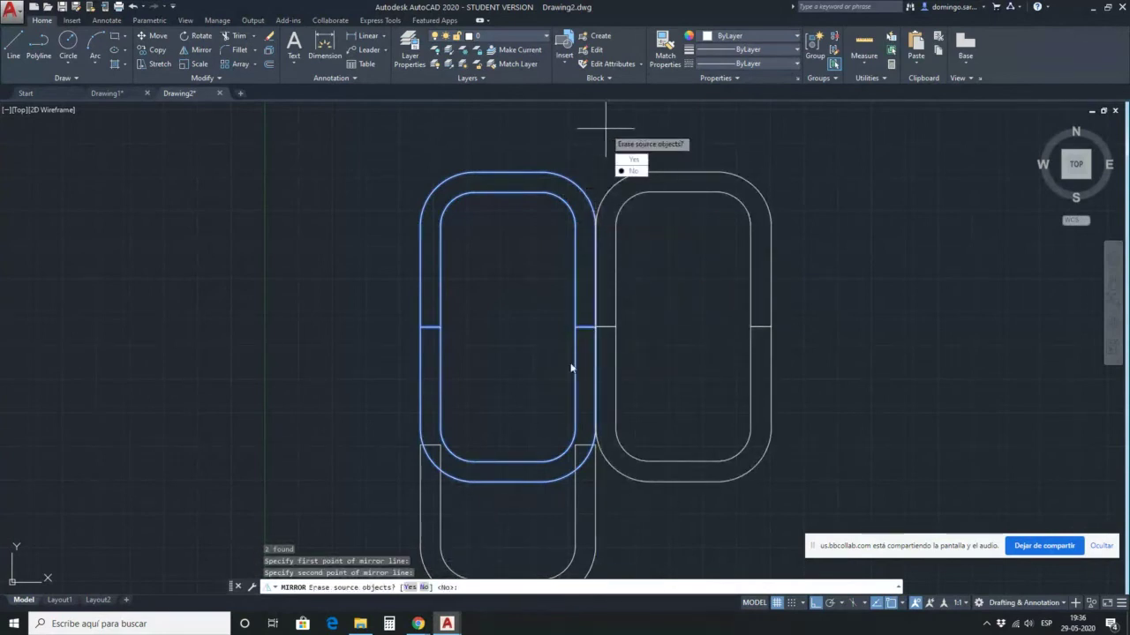
{"action": "left_click", "coordinate": [409, 587]}
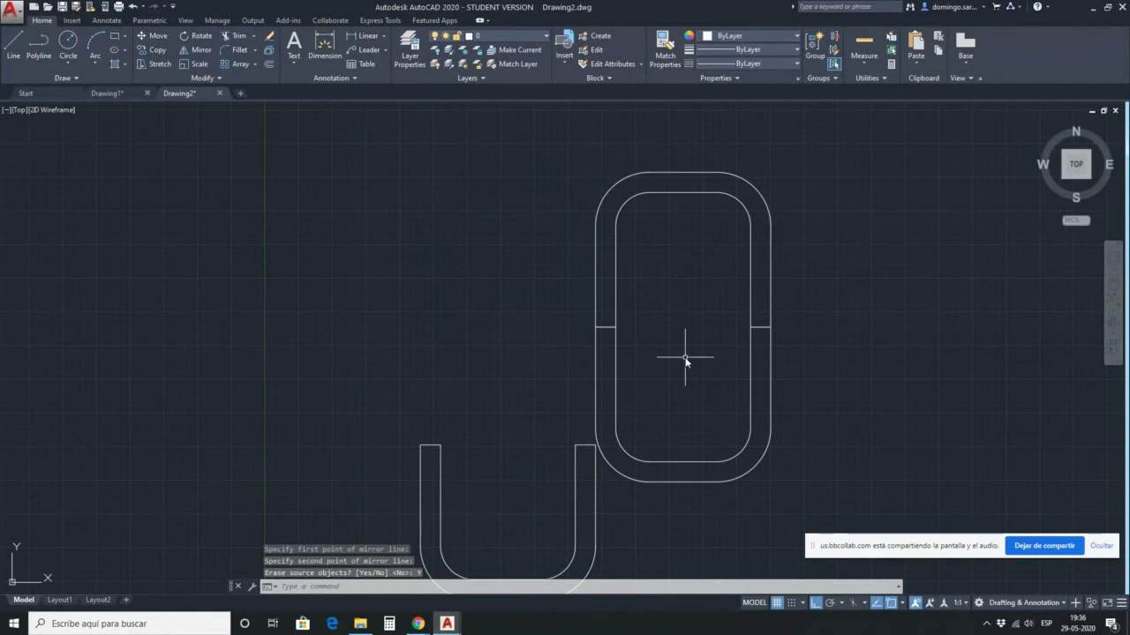
Move both halves of the closed rounded shape straight up, clear of the separate lower U-shaped profile.
{"action": "scroll", "coordinate": [680, 353], "scroll_direction": "down", "scroll_amount": 4}
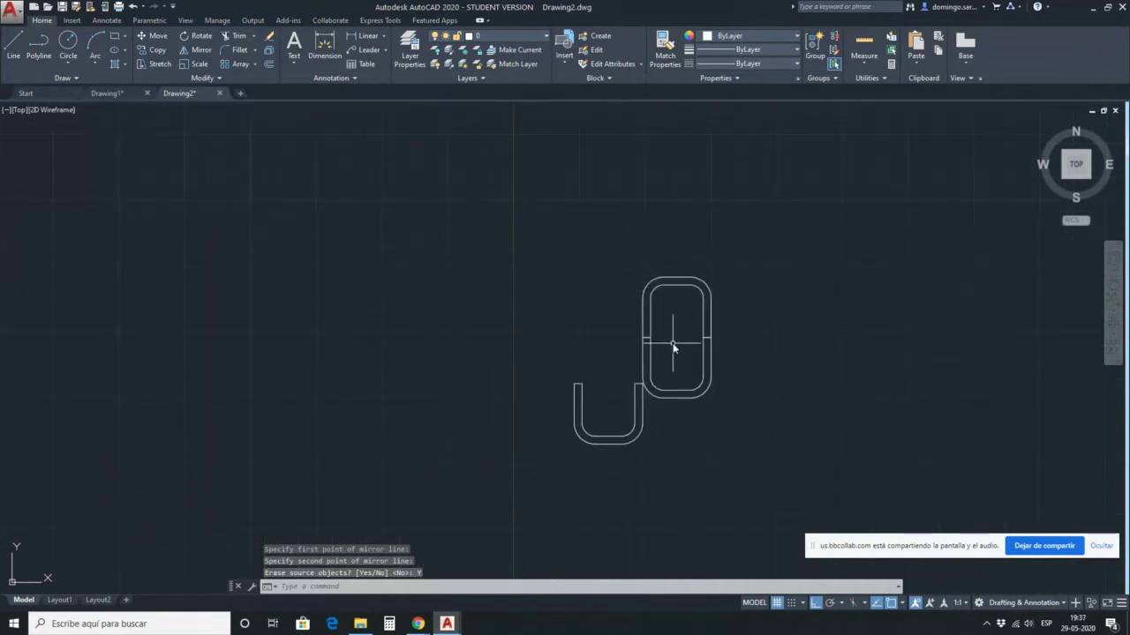
{"action": "scroll", "coordinate": [831, 357], "scroll_direction": "up", "scroll_amount": 4}
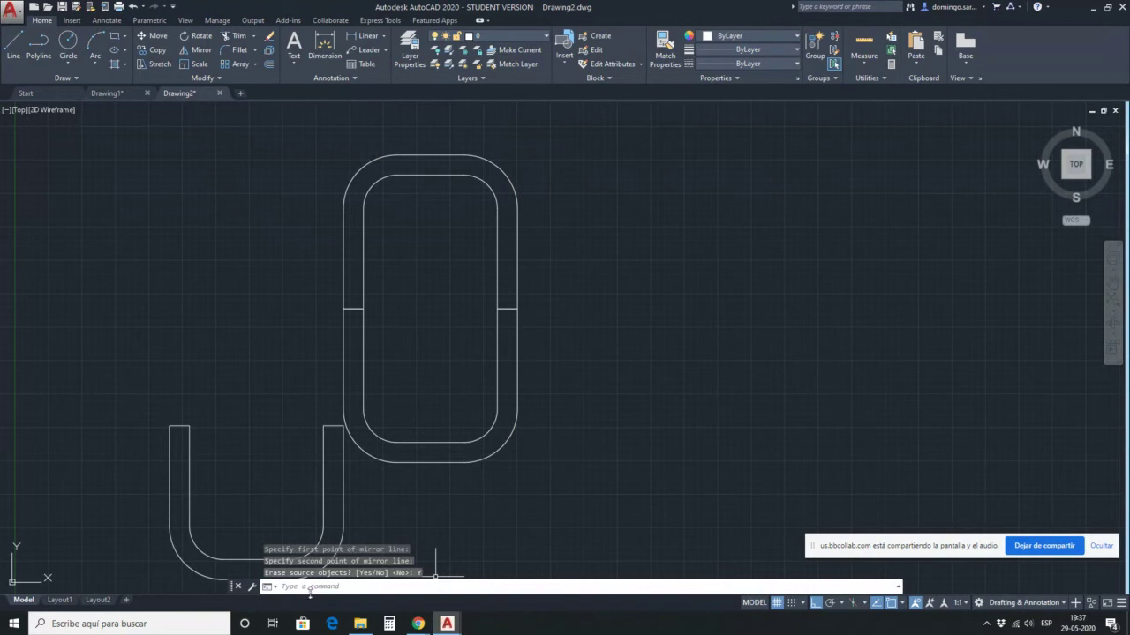
{"action": "scroll", "coordinate": [555, 449], "scroll_direction": "down", "scroll_amount": 4}
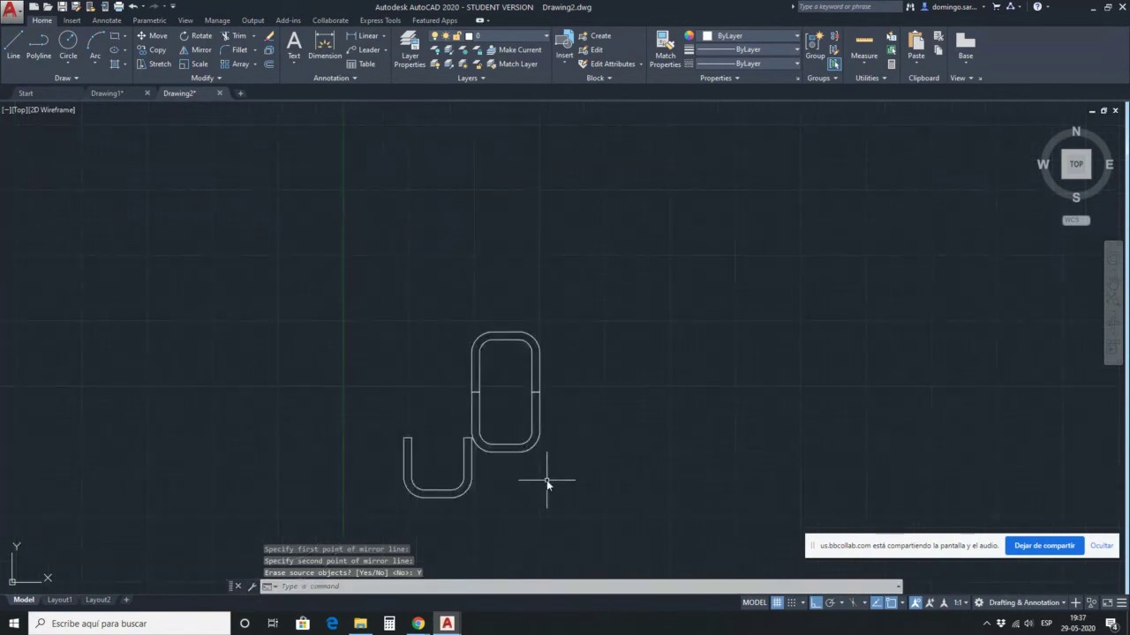
{"action": "left_click", "coordinate": [630, 394]}
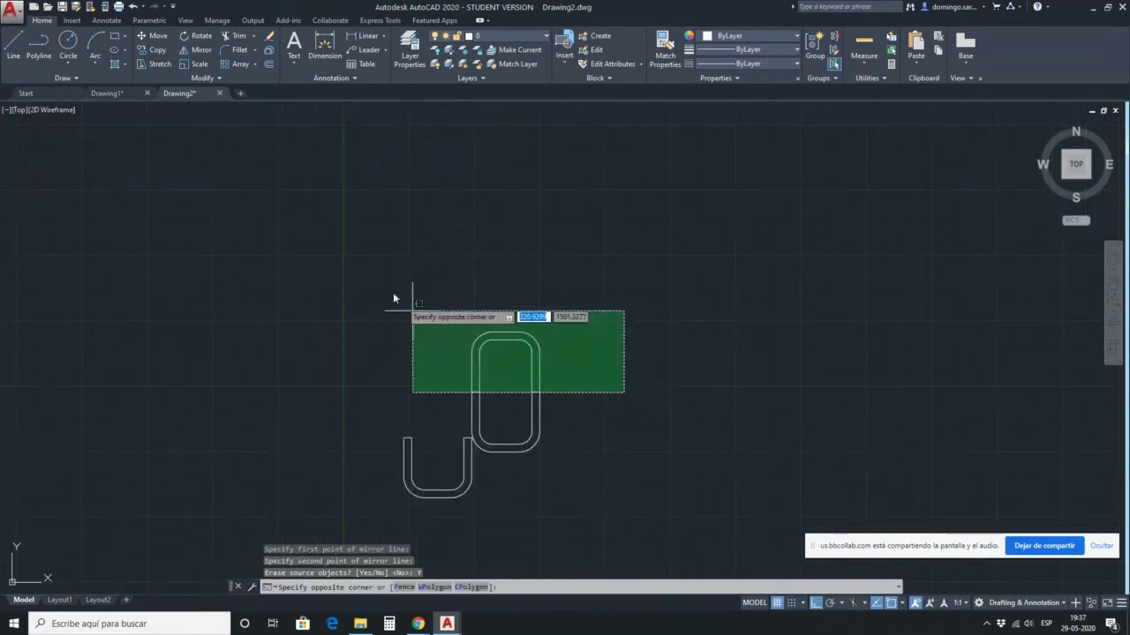
{"action": "left_click", "coordinate": [740, 388]}
{"action": "left_click", "coordinate": [366, 261]}
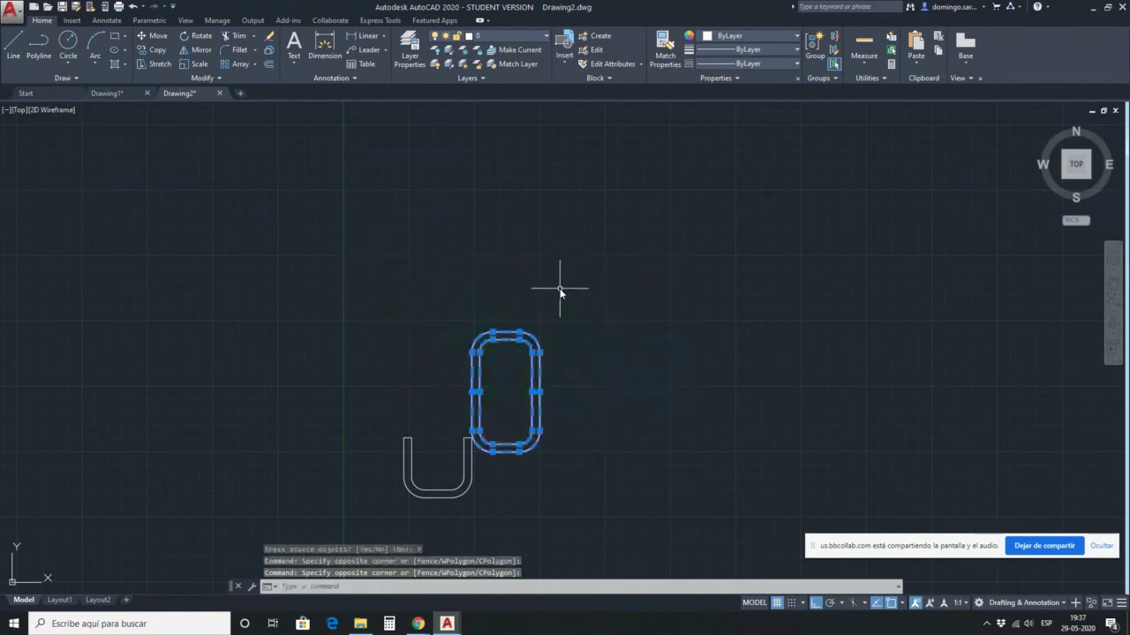
{"action": "type", "text": "m"}
{"action": "key", "text": "Return"}
{"action": "left_click", "coordinate": [611, 294]}
{"action": "left_click", "coordinate": [619, 220]}
Move the closed rounded shape horizontally back until it sits roughly above the separate U-shaped profile.
{"action": "left_click", "coordinate": [632, 296]}
{"action": "left_click", "coordinate": [413, 239]}
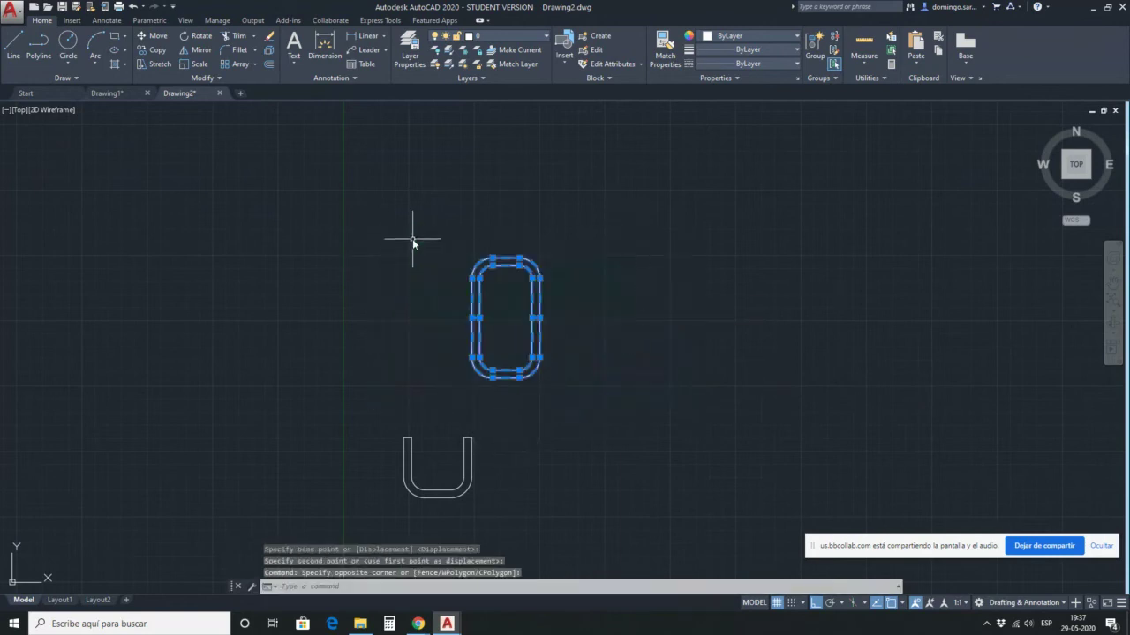
{"action": "type", "text": "m"}
{"action": "key", "text": "Return"}
{"action": "left_click", "coordinate": [691, 270]}
{"action": "left_click", "coordinate": [631, 268]}
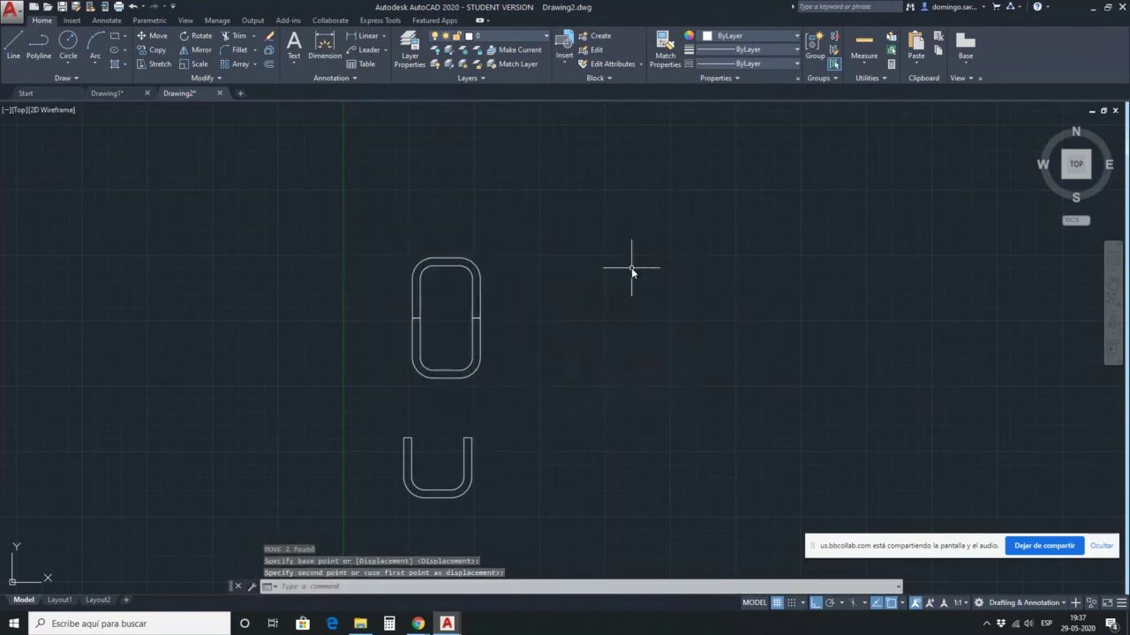
{"action": "key", "text": "Escape"}
Move the closed shape by its outer seam corner, with Ortho off, to align it with the outer edge of the U-shaped profile below.
{"action": "left_click", "coordinate": [602, 397]}
{"action": "left_click", "coordinate": [319, 209]}
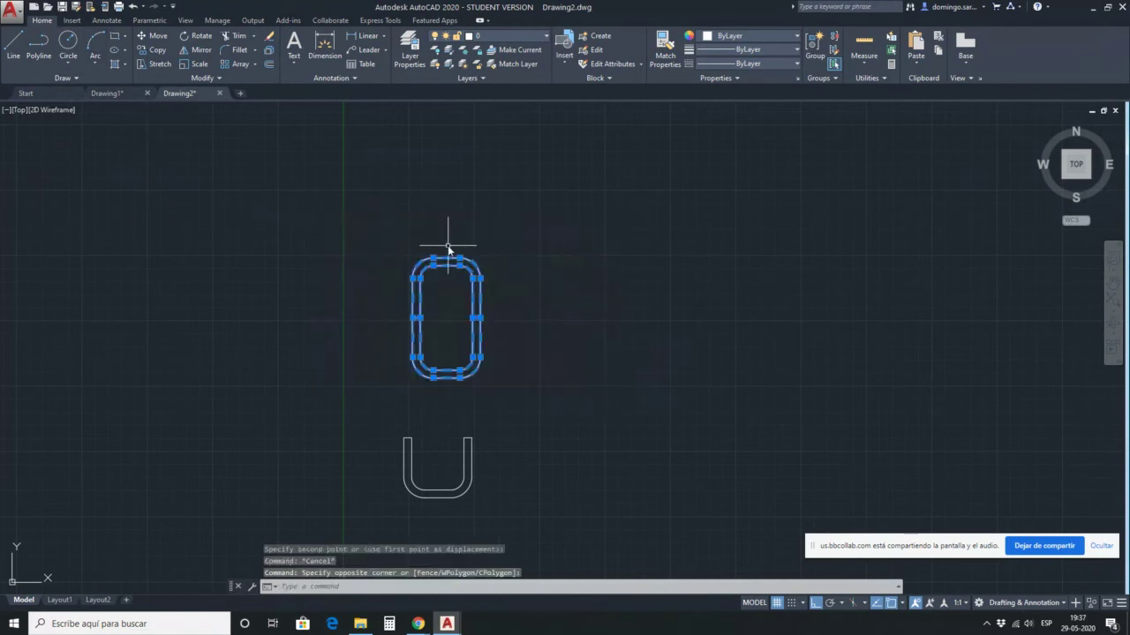
{"action": "type", "text": "m"}
{"action": "key", "text": "Return"}
{"action": "left_click", "coordinate": [480, 319]}
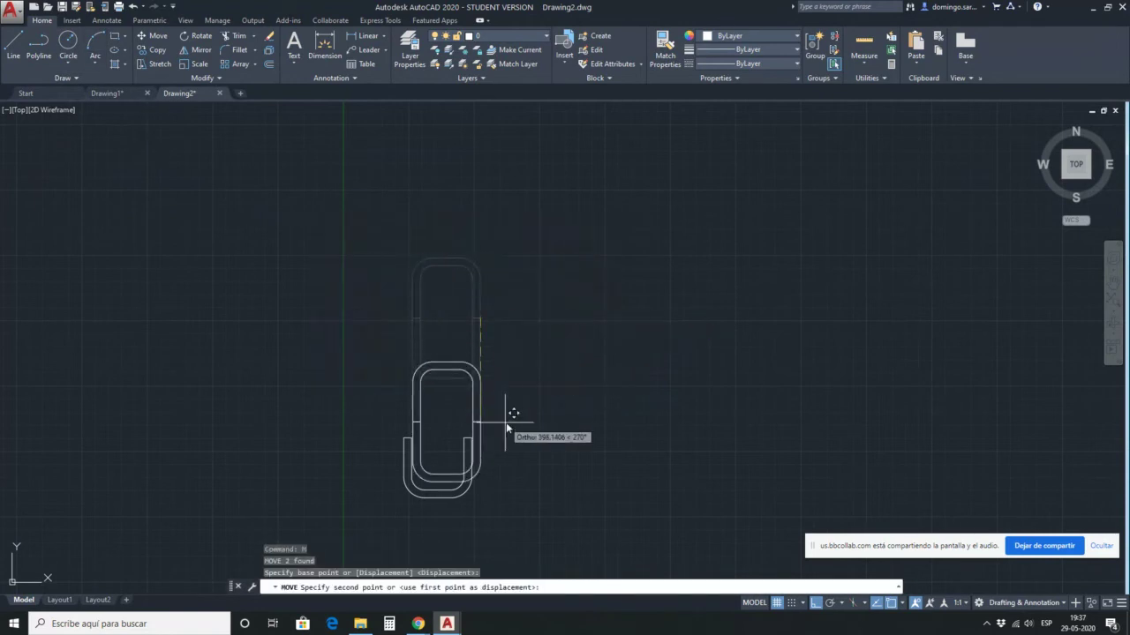
{"action": "key", "text": "F8"}
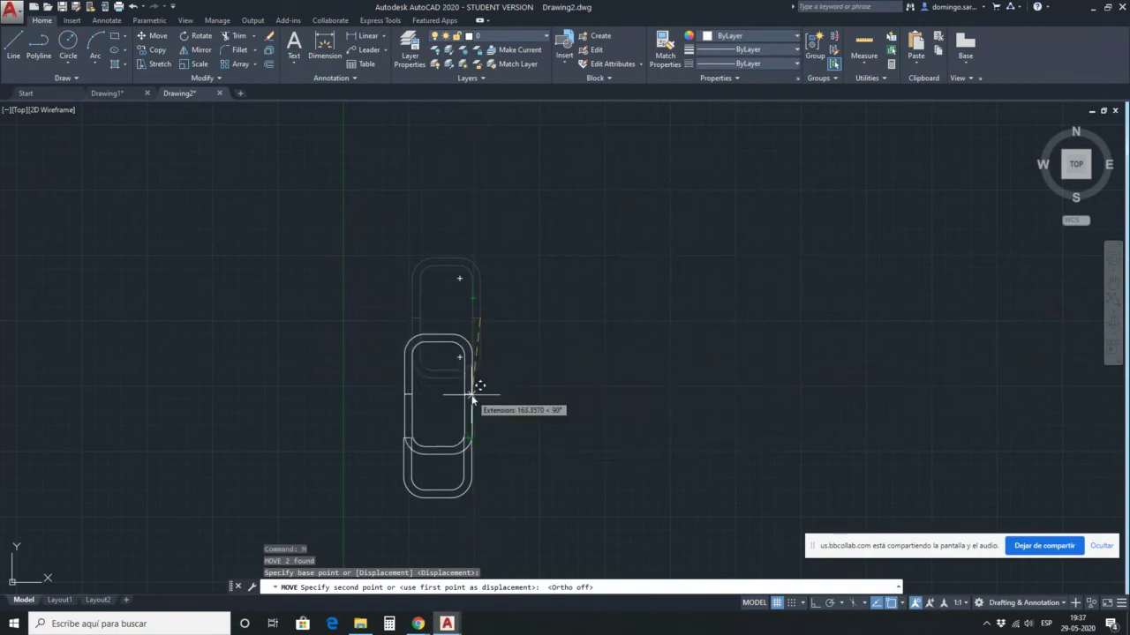
{"action": "scroll", "coordinate": [458, 404], "scroll_direction": "up", "scroll_amount": 5}
{"action": "scroll", "coordinate": [459, 404], "scroll_direction": "down", "scroll_amount": 4}
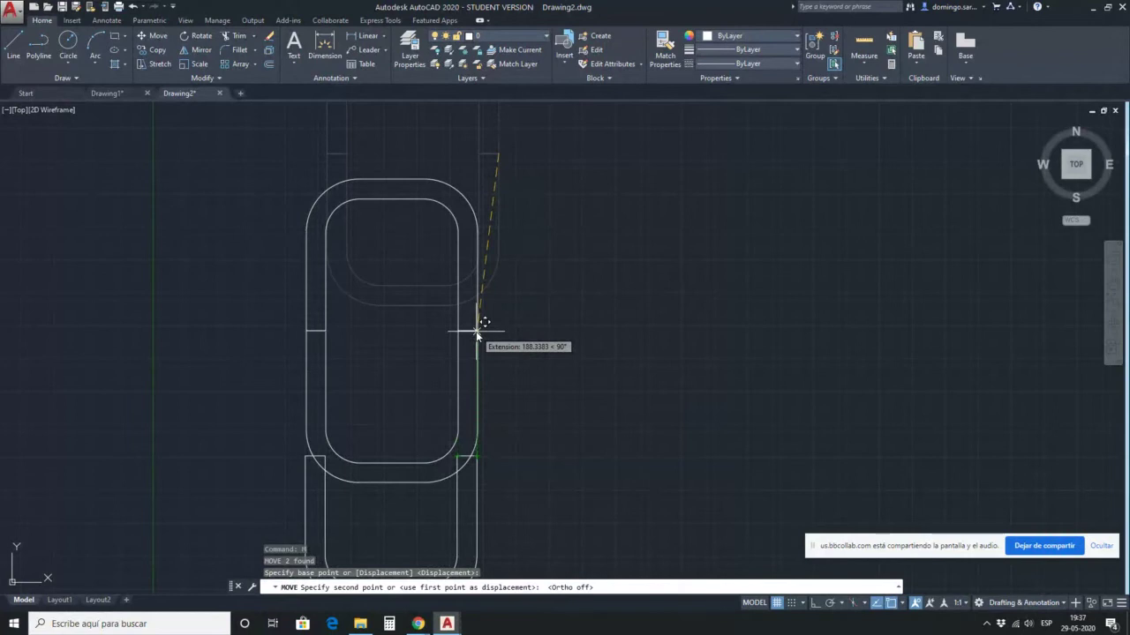
{"action": "key", "text": "Escape"}
Move the aligned closed shape straight up with Ortho on, leaving a gap above the lower U-shaped profile.
{"action": "left_click", "coordinate": [560, 360]}
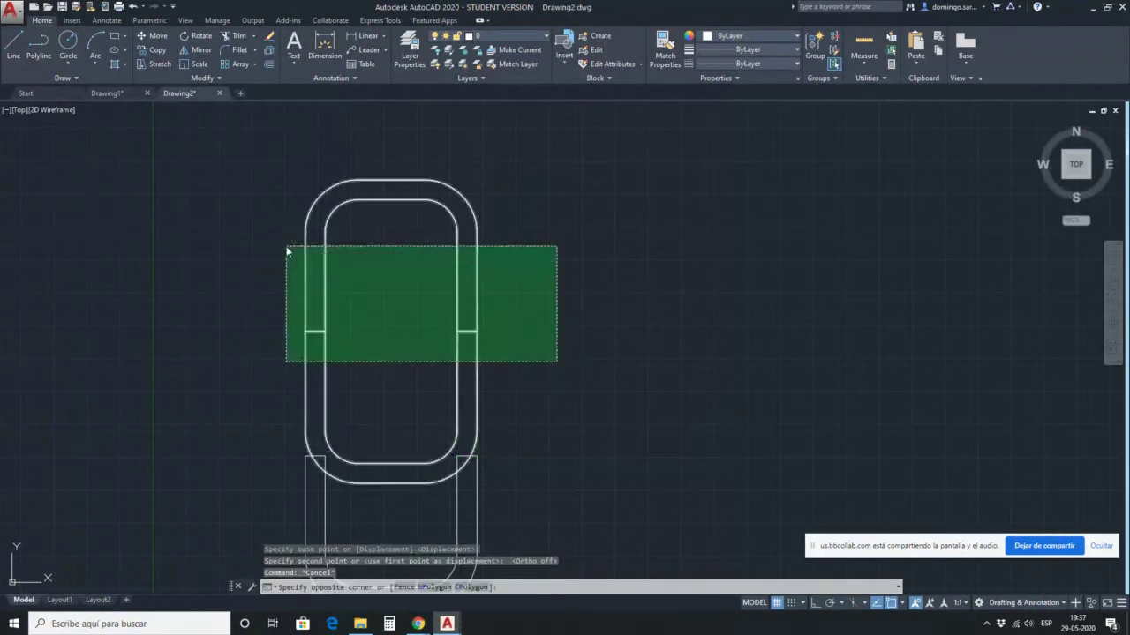
{"action": "left_click", "coordinate": [286, 247]}
{"action": "type", "text": "m"}
{"action": "key", "text": "Return"}
{"action": "left_click", "coordinate": [577, 304]}
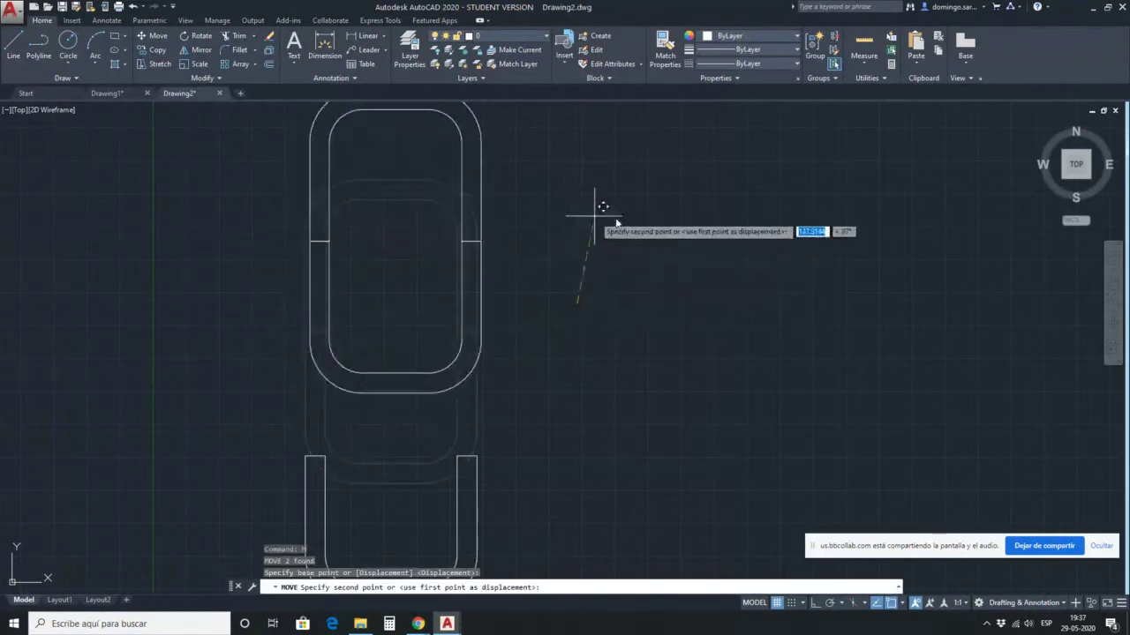
{"action": "key", "text": "F8"}
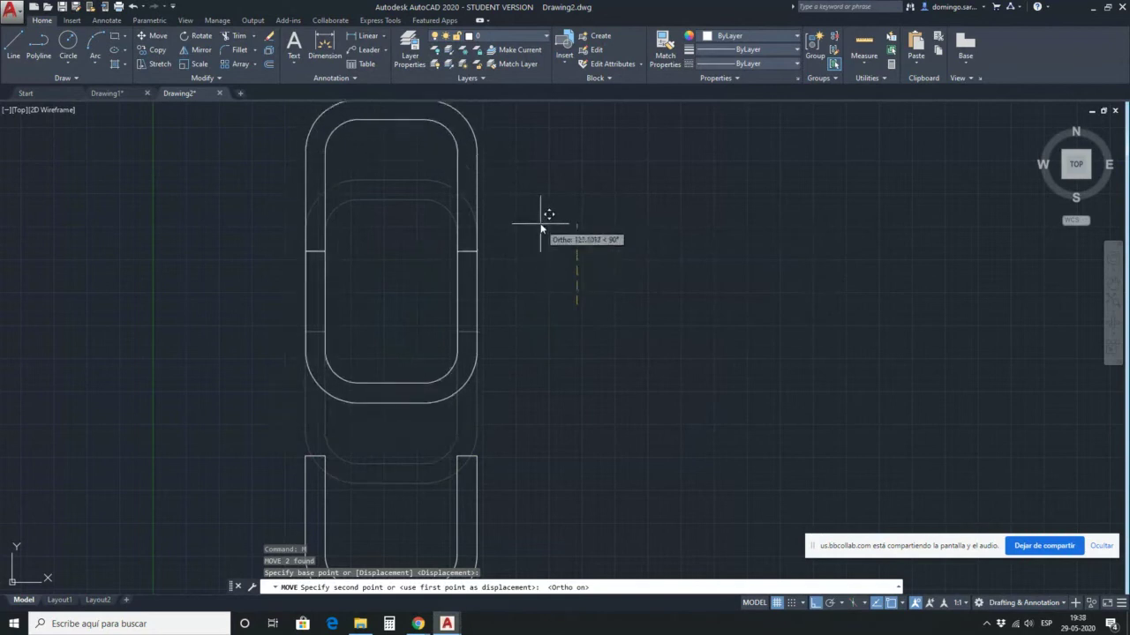
{"action": "left_click", "coordinate": [556, 209]}
{"action": "key", "text": "Escape"}
{"action": "scroll", "coordinate": [583, 265], "scroll_direction": "down", "scroll_amount": 5}
{"action": "scroll", "coordinate": [595, 265], "scroll_direction": "up", "scroll_amount": 5}
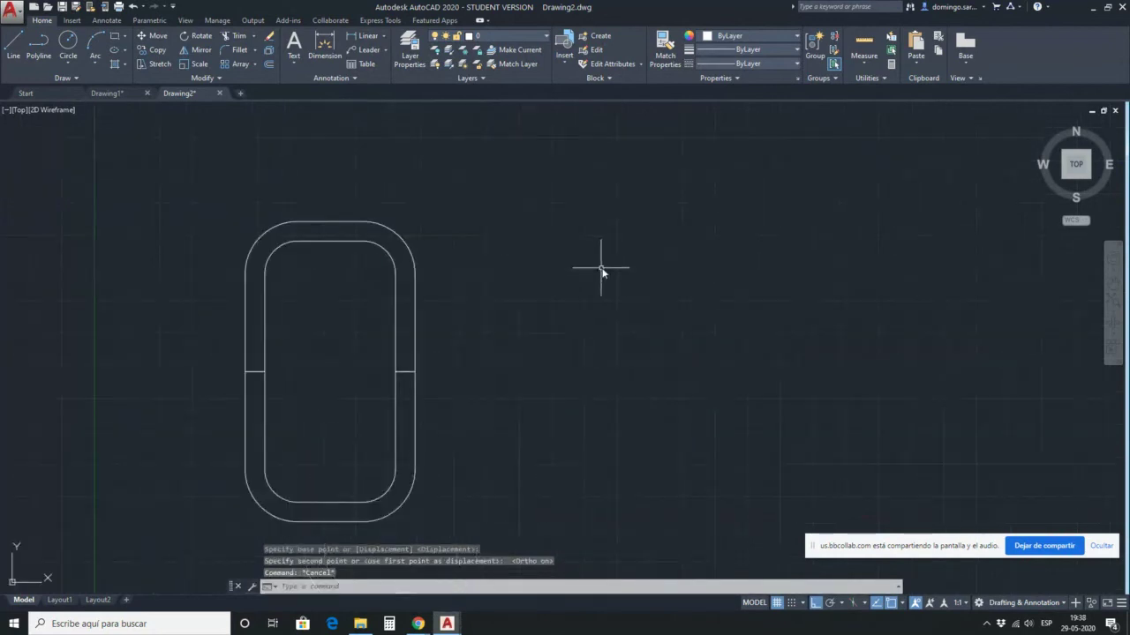
{"action": "scroll", "coordinate": [529, 314], "scroll_direction": "down", "scroll_amount": 4}
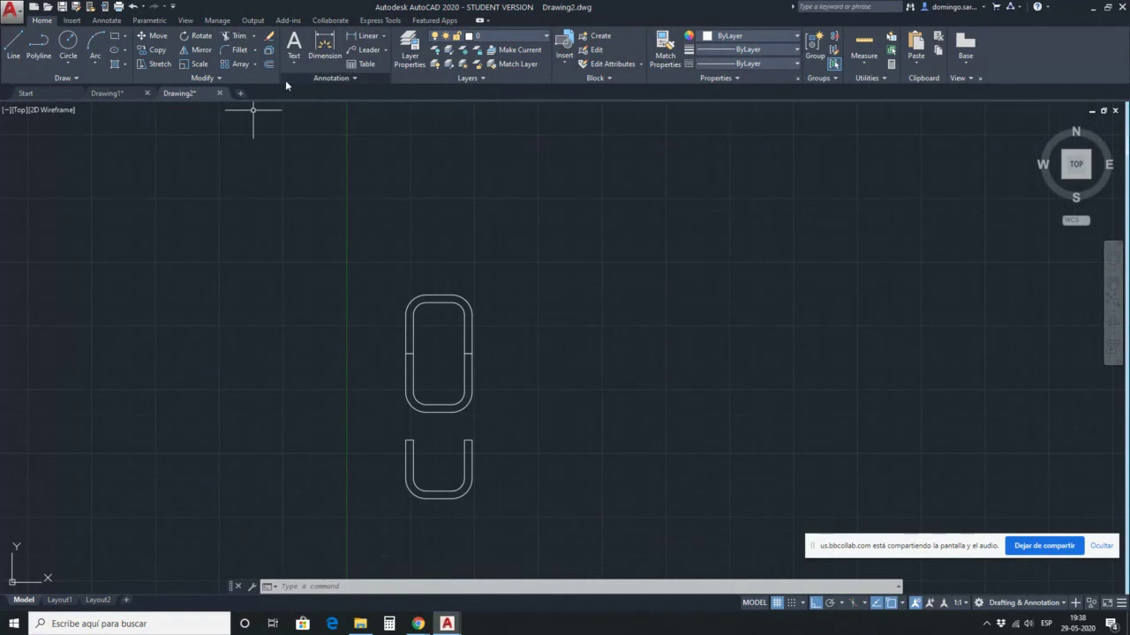
{"action": "scroll", "coordinate": [490, 362], "scroll_direction": "up", "scroll_amount": 4}
{"action": "left_click", "coordinate": [477, 335]}
{"action": "left_click", "coordinate": [520, 316]}
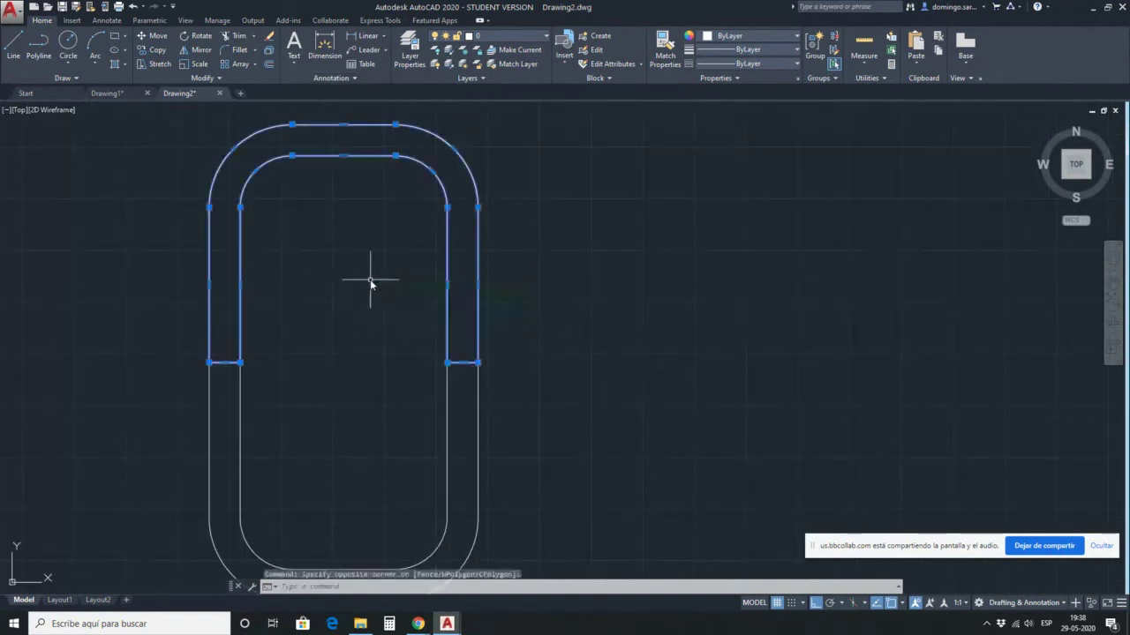
{"action": "type", "text": "m"}
{"action": "key", "text": "Return"}
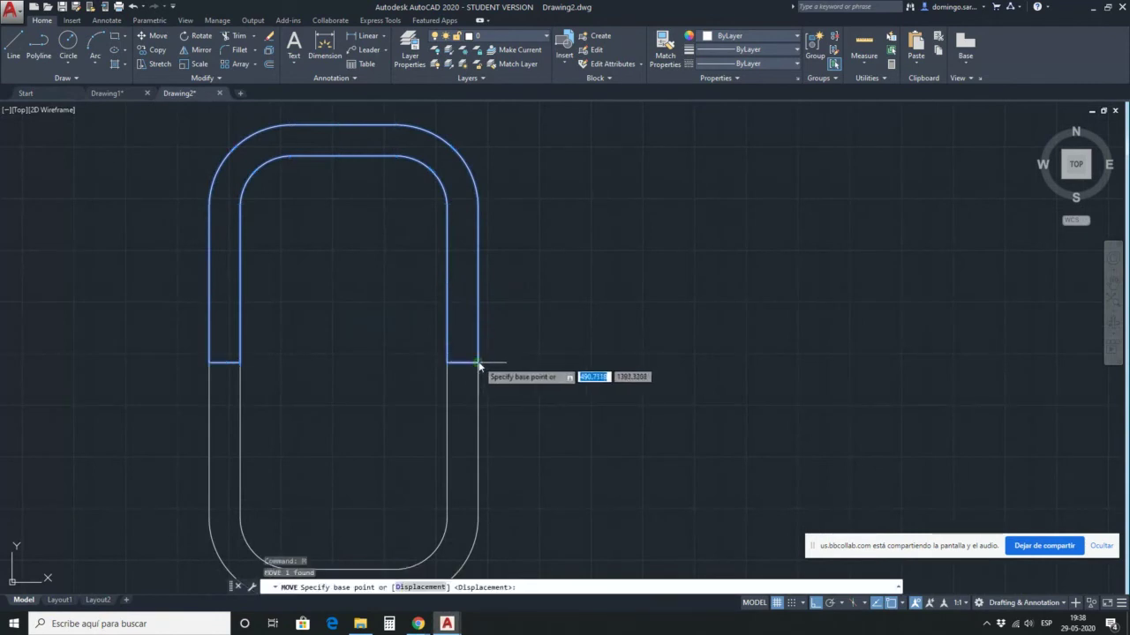
{"action": "left_click", "coordinate": [478, 362]}
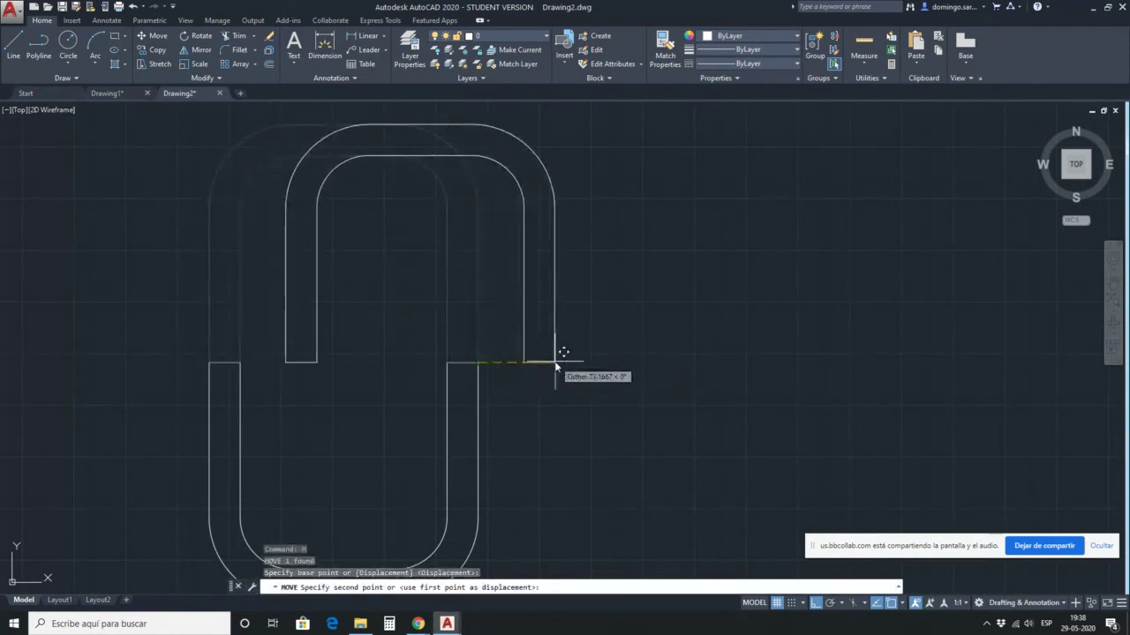
{"action": "key", "text": "Escape"}
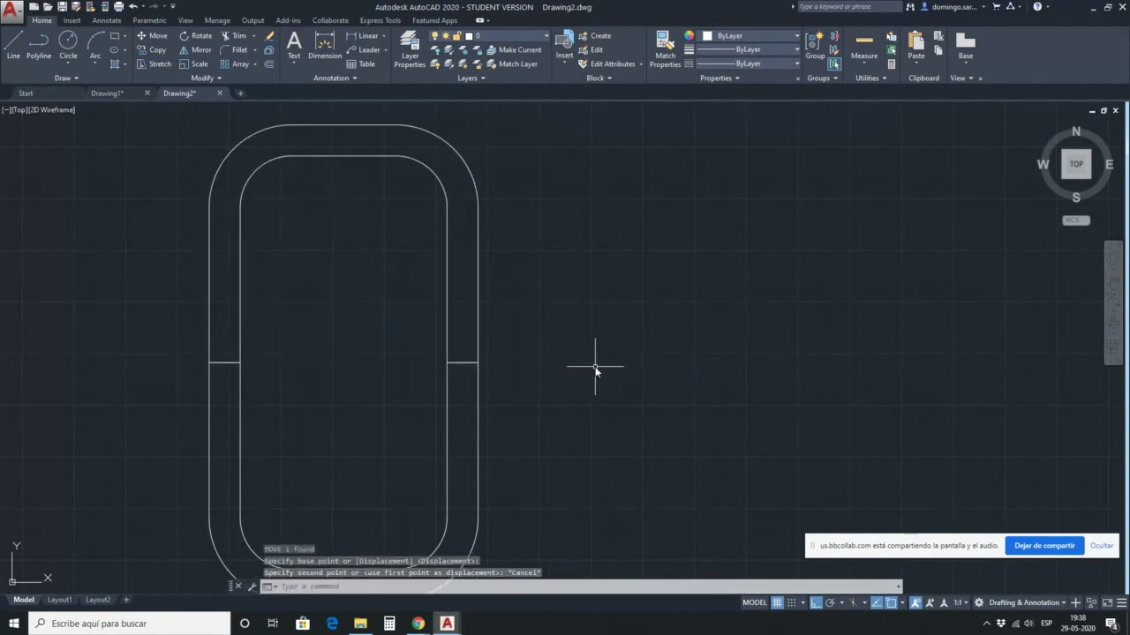
{"action": "scroll", "coordinate": [388, 283], "scroll_direction": "down", "scroll_amount": 4}
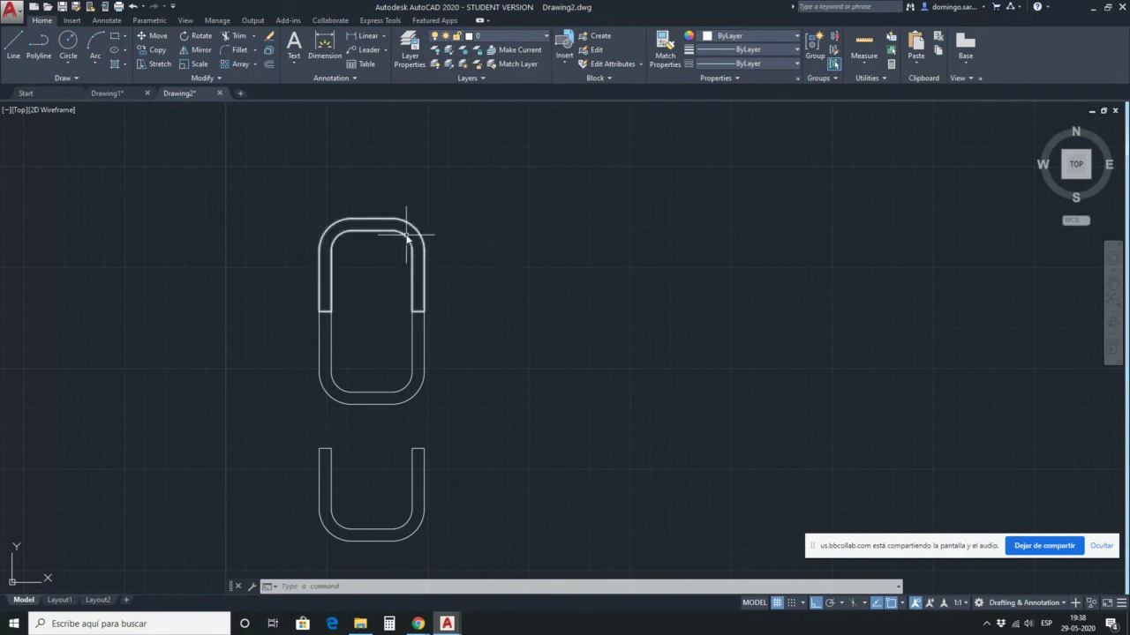
{"action": "scroll", "coordinate": [420, 240], "scroll_direction": "down", "scroll_amount": 2}
{"action": "scroll", "coordinate": [346, 264], "scroll_direction": "up", "scroll_amount": 2}
{"action": "left_click", "coordinate": [605, 352]}
{"action": "left_click", "coordinate": [276, 177]}
{"action": "left_click", "coordinate": [585, 462]}
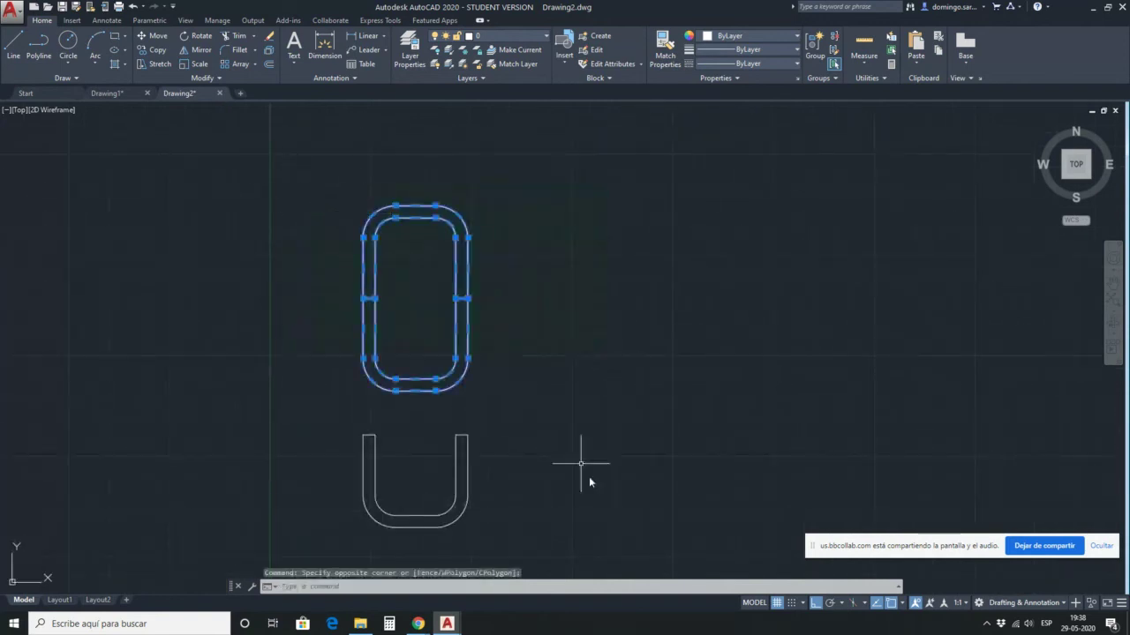
{"action": "left_click", "coordinate": [277, 313]}
{"action": "key", "text": "Escape"}
Copy the upper half of the closed shape horizontally into the empty space to its right.
{"action": "left_click", "coordinate": [584, 256]}
{"action": "left_click", "coordinate": [284, 192]}
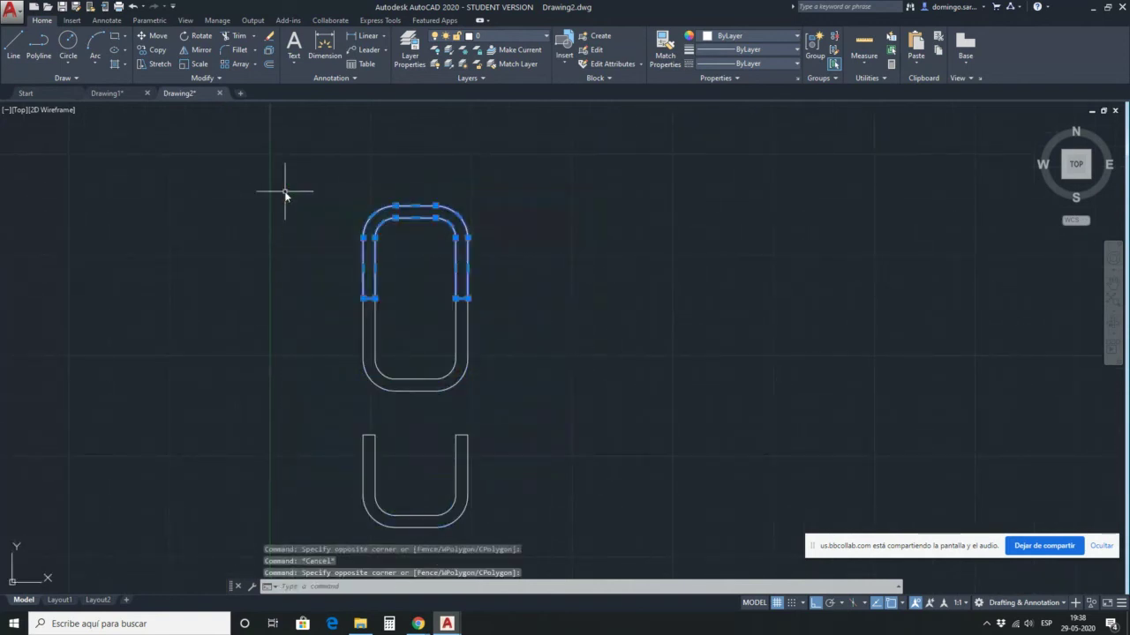
{"action": "type", "text": "cop"}
{"action": "key", "text": "Return"}
{"action": "left_click", "coordinate": [492, 163]}
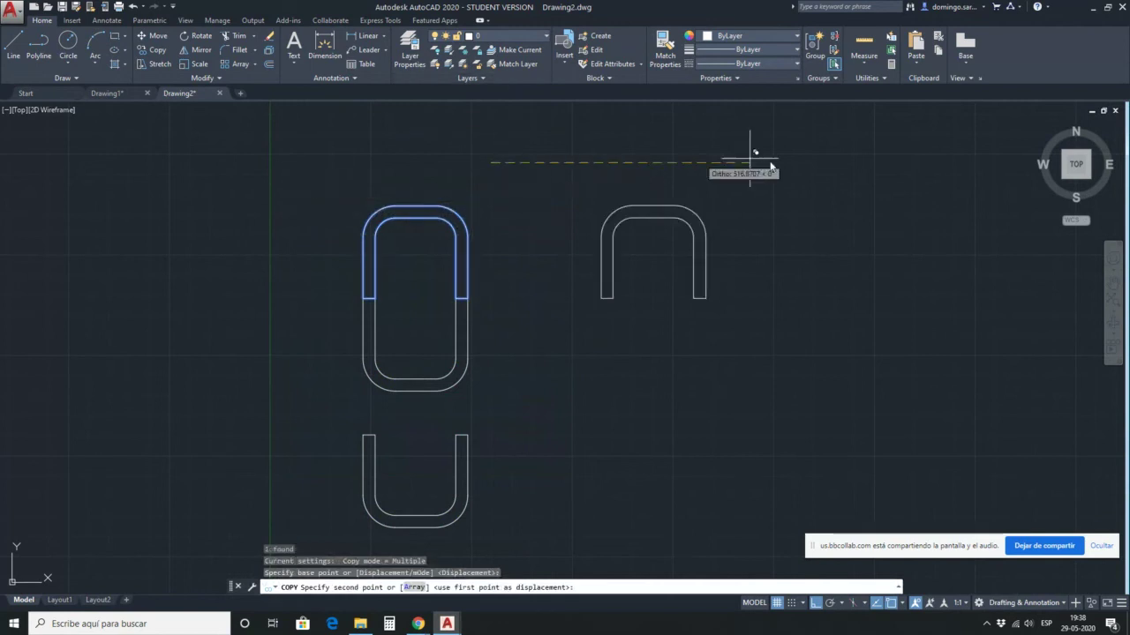
{"action": "left_click", "coordinate": [827, 192]}
{"action": "key", "text": "Escape"}
{"action": "scroll", "coordinate": [864, 217], "scroll_direction": "down", "scroll_amount": 2}
{"action": "scroll", "coordinate": [721, 208], "scroll_direction": "up", "scroll_amount": 5}
{"action": "scroll", "coordinate": [697, 216], "scroll_direction": "down", "scroll_amount": 2}
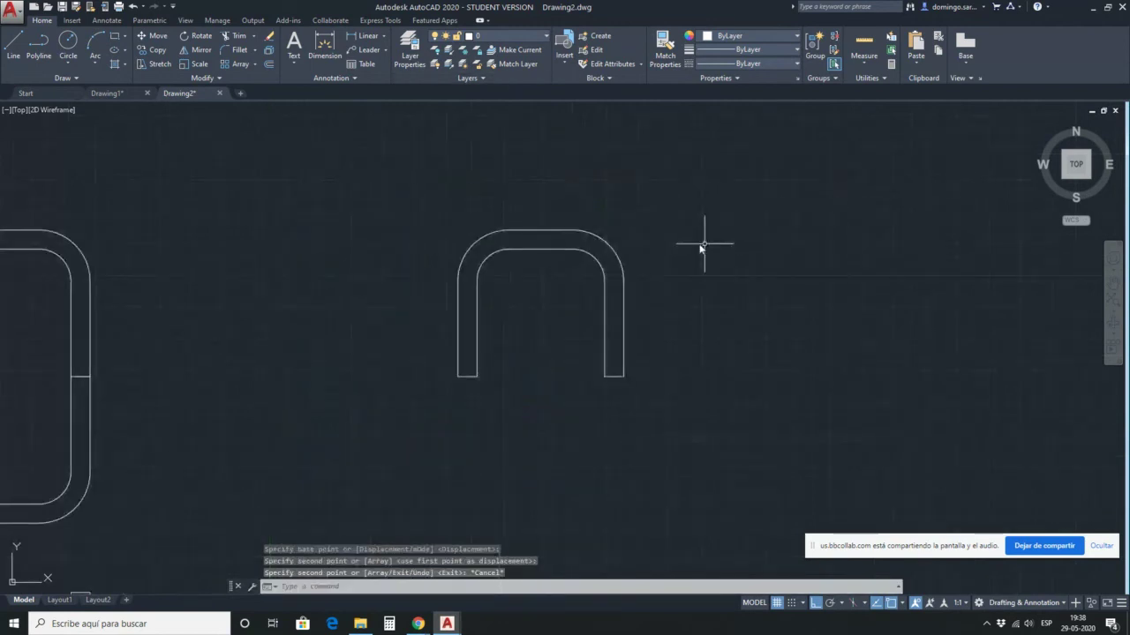
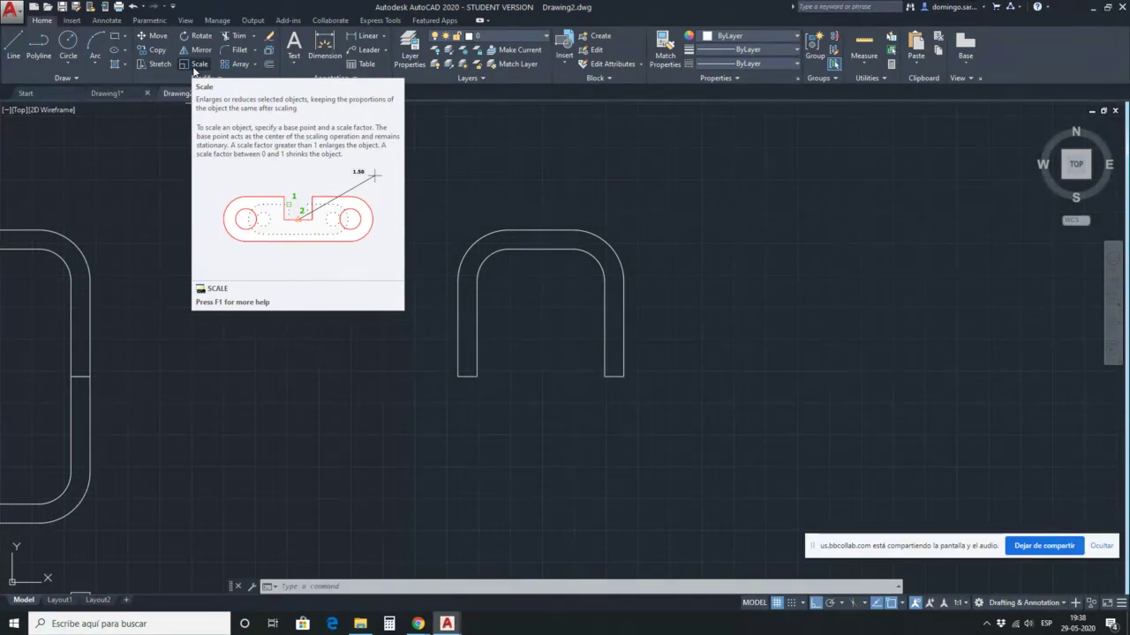
Scale the copied inverted U-shaped profile freehand from its lower-left outer corner to roughly twice its size.
{"action": "key", "text": "Escape"}
{"action": "key", "text": "Escape"}
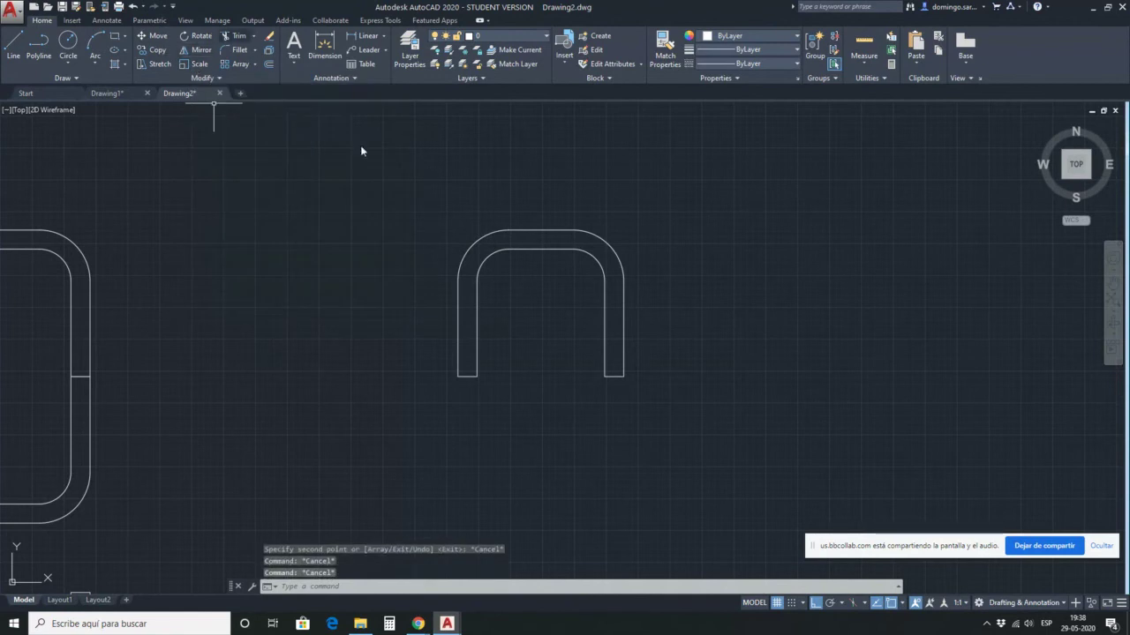
{"action": "left_click", "coordinate": [576, 281]}
{"action": "left_click", "coordinate": [510, 171]}
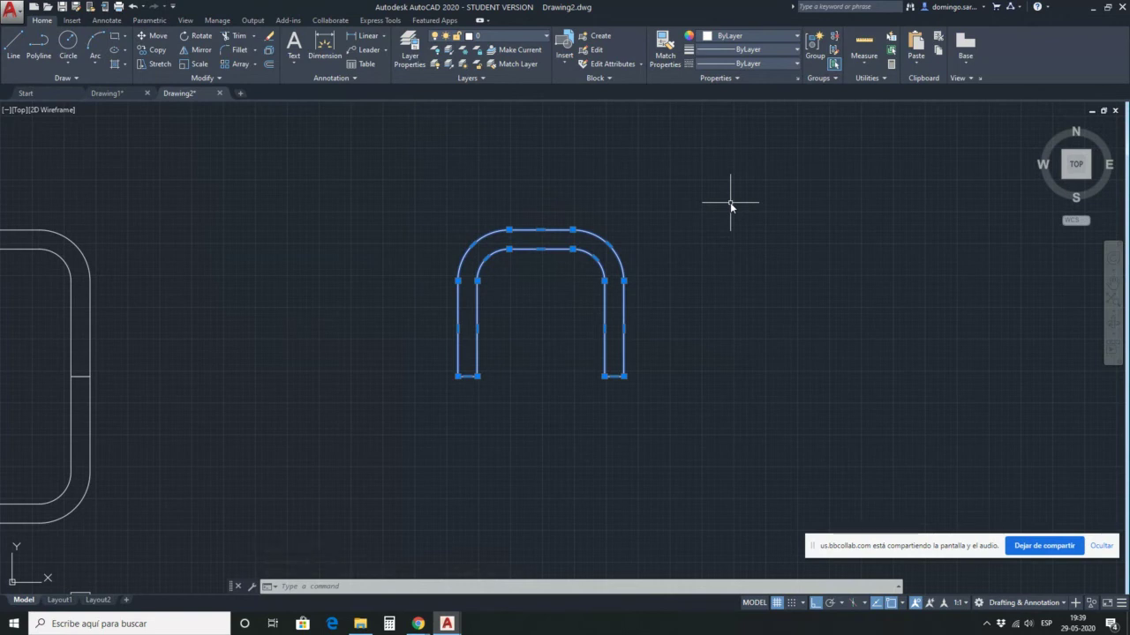
{"action": "type", "text": "sc"}
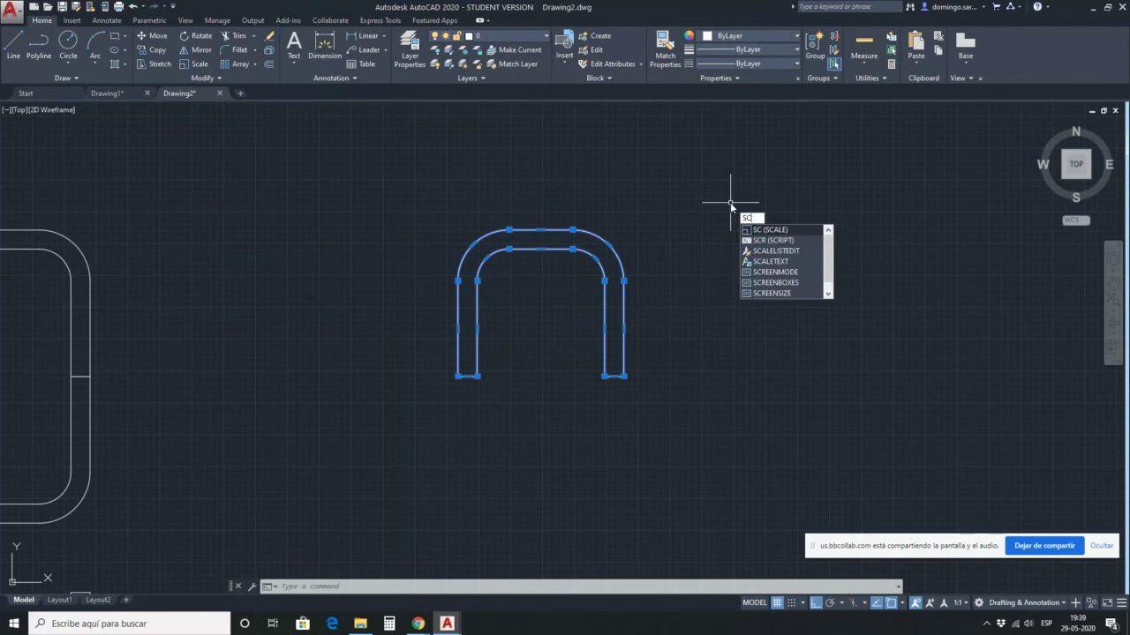
{"action": "key", "text": "Return"}
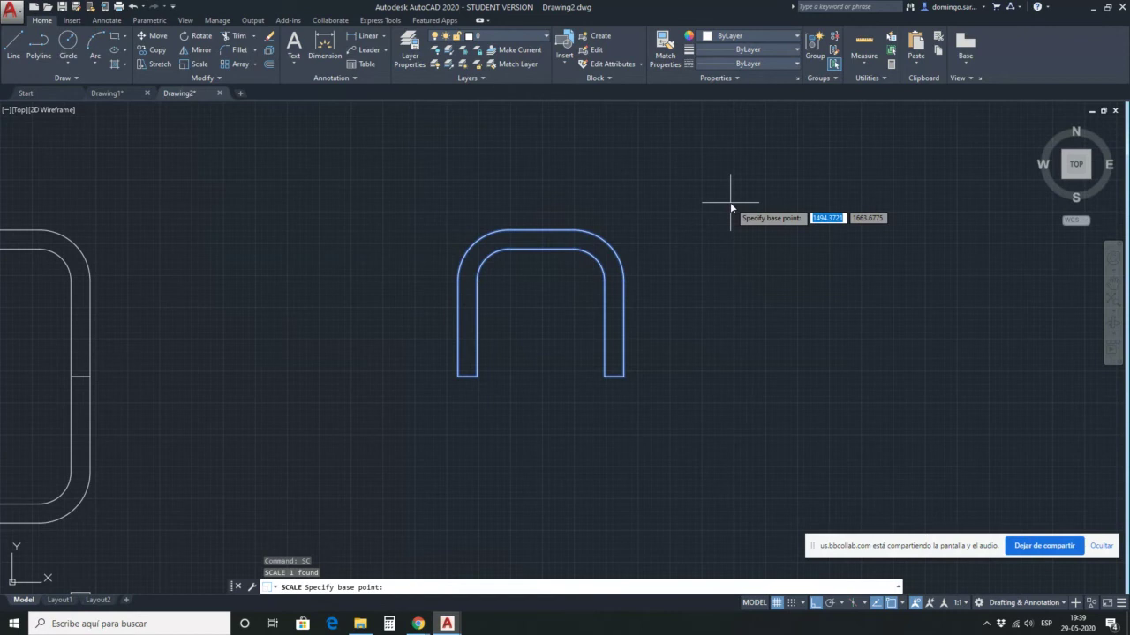
{"action": "left_click", "coordinate": [459, 381]}
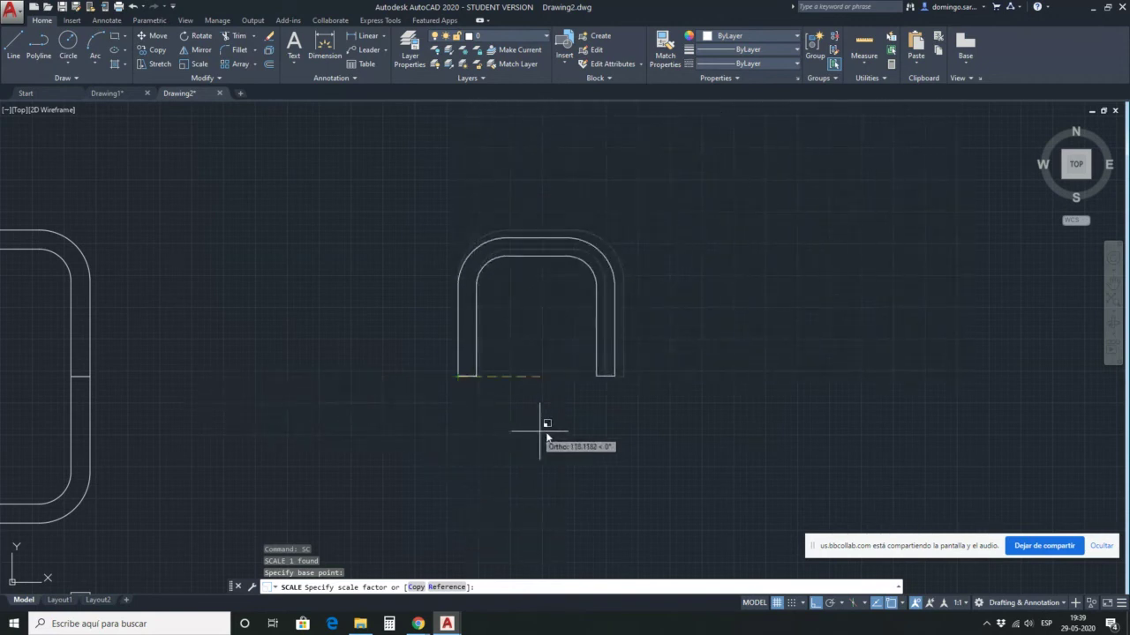
{"action": "left_click", "coordinate": [296, 402]}
{"action": "scroll", "coordinate": [663, 377], "scroll_direction": "down", "scroll_amount": 4}
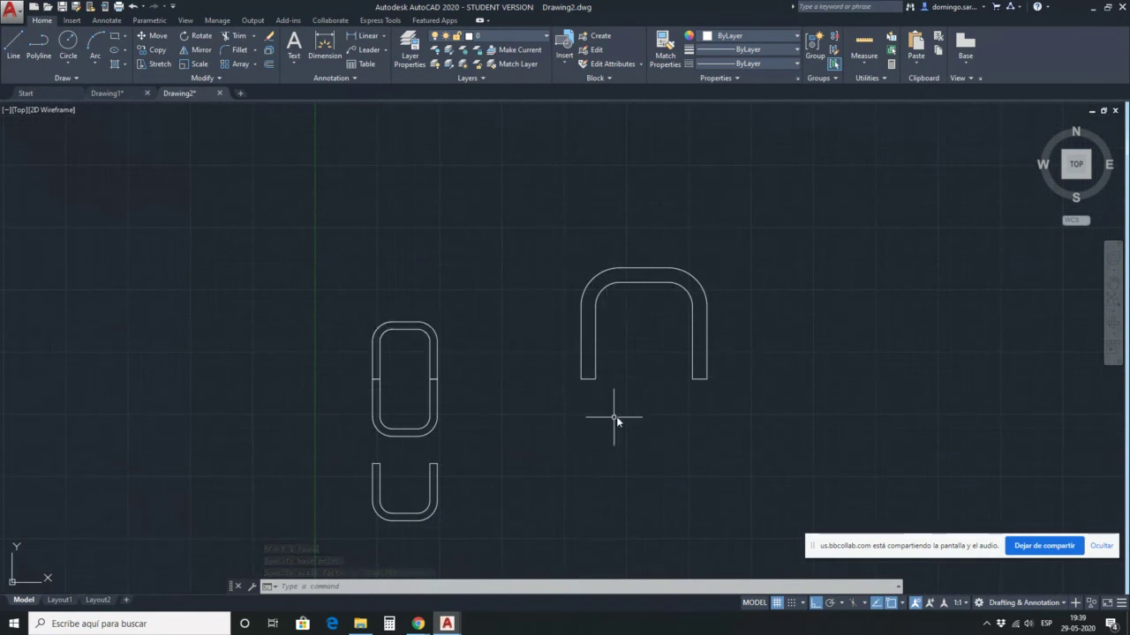
Scale the enlarged U-shaped profile down freehand from its lower-left outer corner to slightly less than half its size.
{"action": "scroll", "coordinate": [675, 311], "scroll_direction": "up", "scroll_amount": 2}
{"action": "left_click", "coordinate": [641, 310]}
{"action": "left_click", "coordinate": [567, 198]}
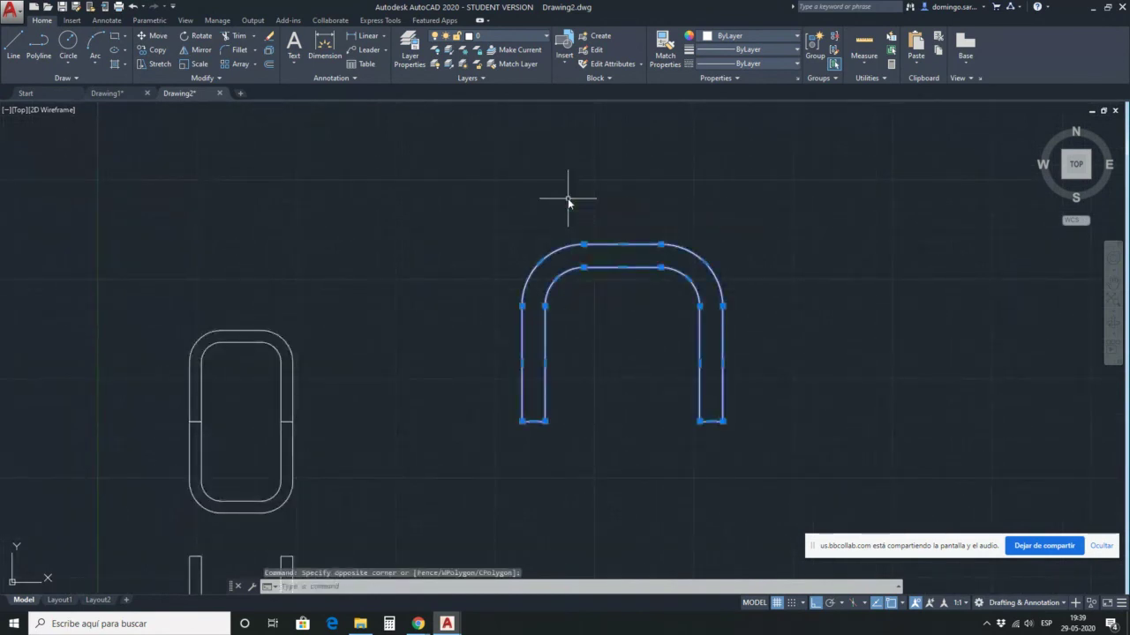
{"action": "type", "text": "m"}
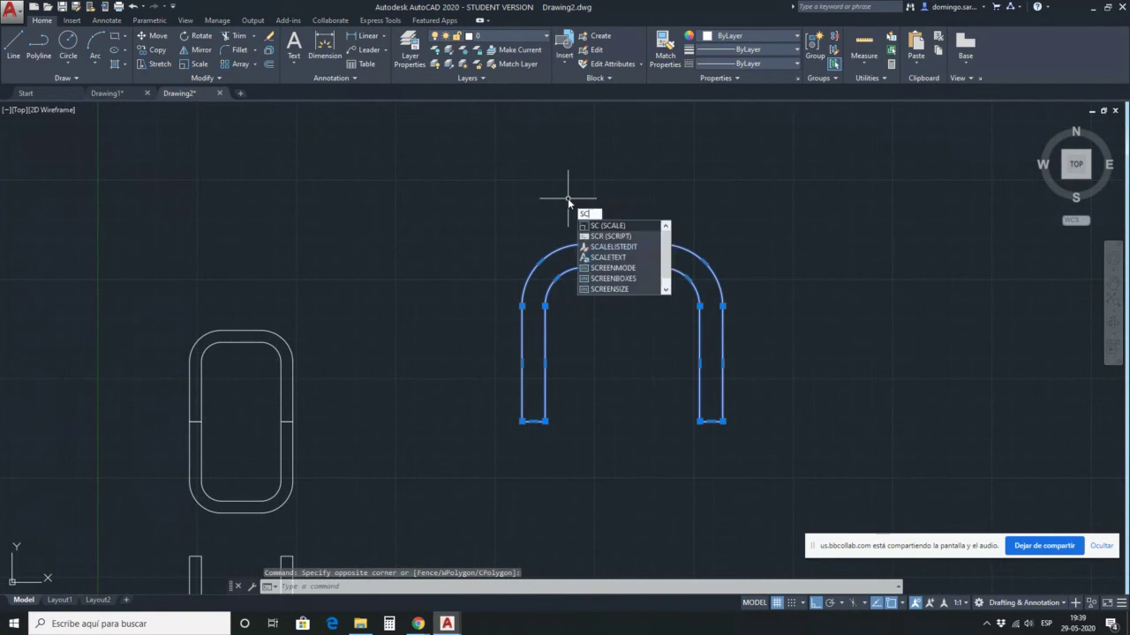
{"action": "key", "text": "Return"}
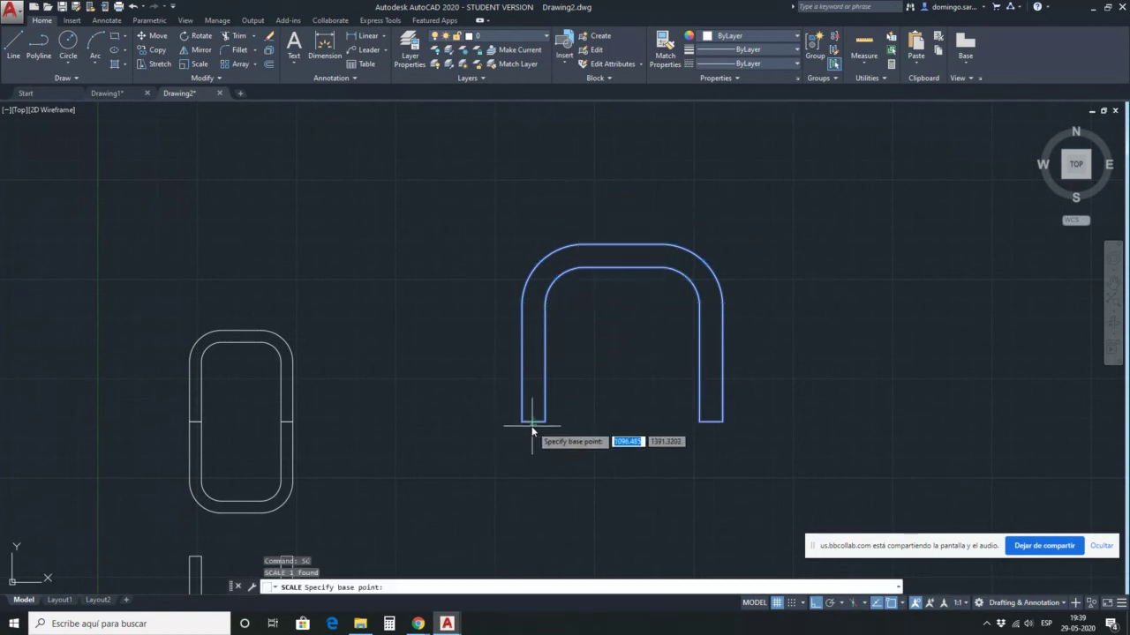
{"action": "left_click", "coordinate": [522, 422]}
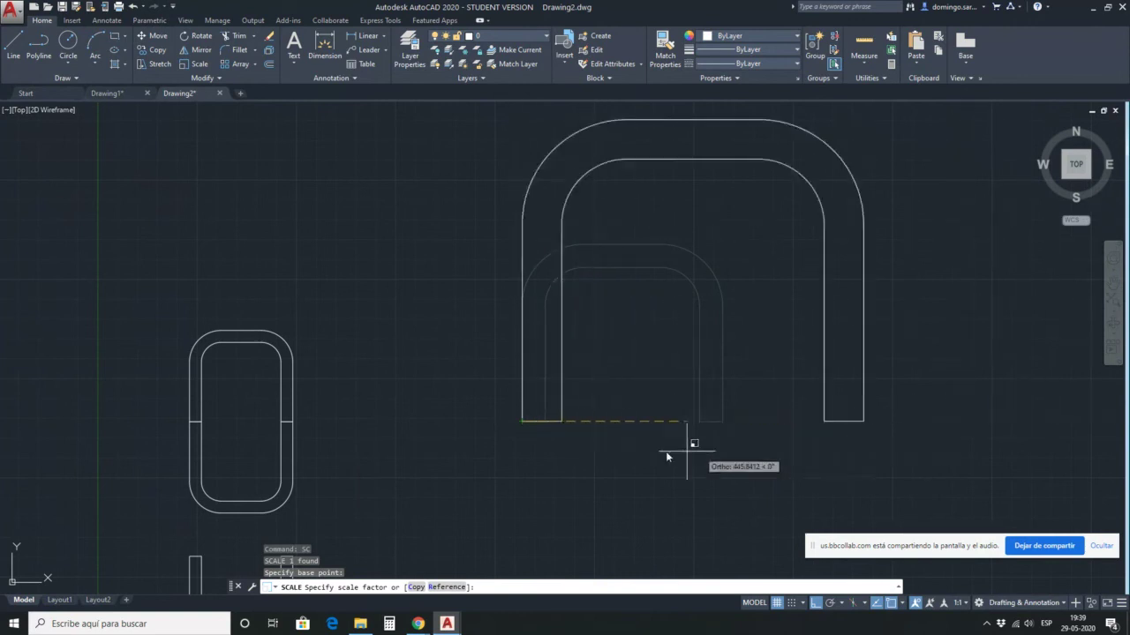
{"action": "scroll", "coordinate": [523, 426], "scroll_direction": "up", "scroll_amount": 3}
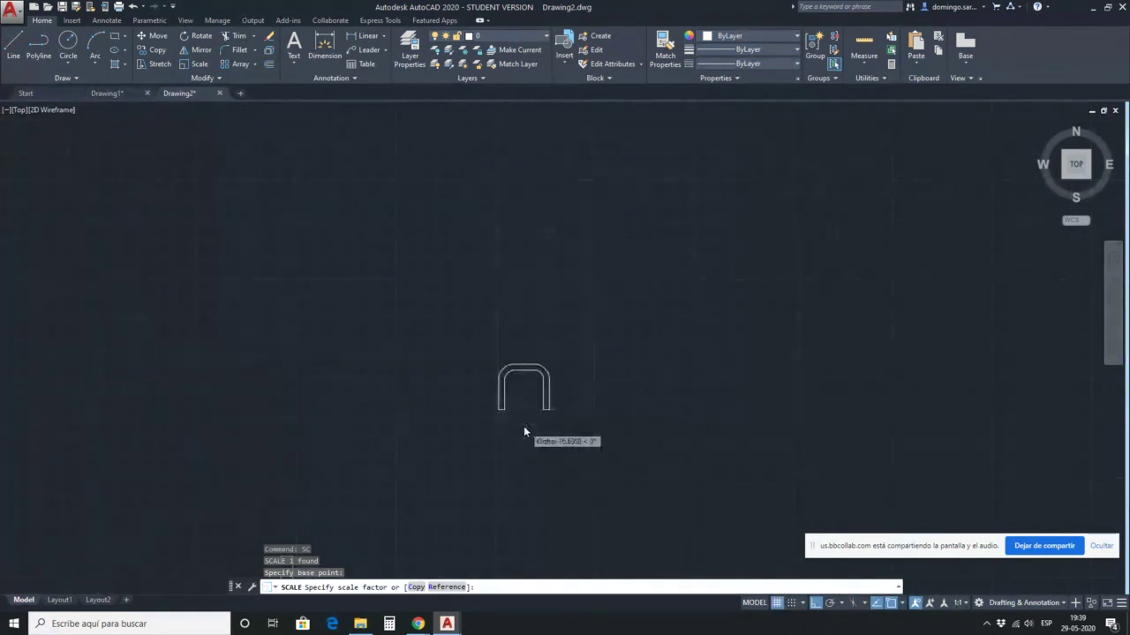
{"action": "scroll", "coordinate": [471, 409], "scroll_direction": "up", "scroll_amount": 2}
{"action": "scroll", "coordinate": [462, 397], "scroll_direction": "down", "scroll_amount": 5}
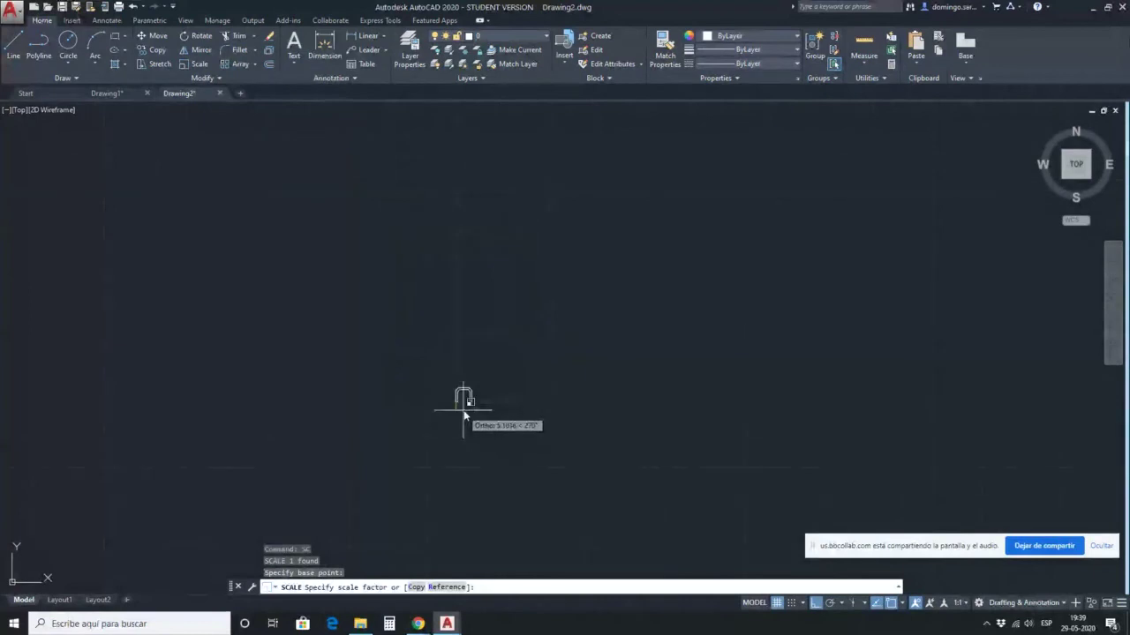
{"action": "scroll", "coordinate": [479, 415], "scroll_direction": "down", "scroll_amount": 3}
{"action": "scroll", "coordinate": [504, 419], "scroll_direction": "up", "scroll_amount": 2}
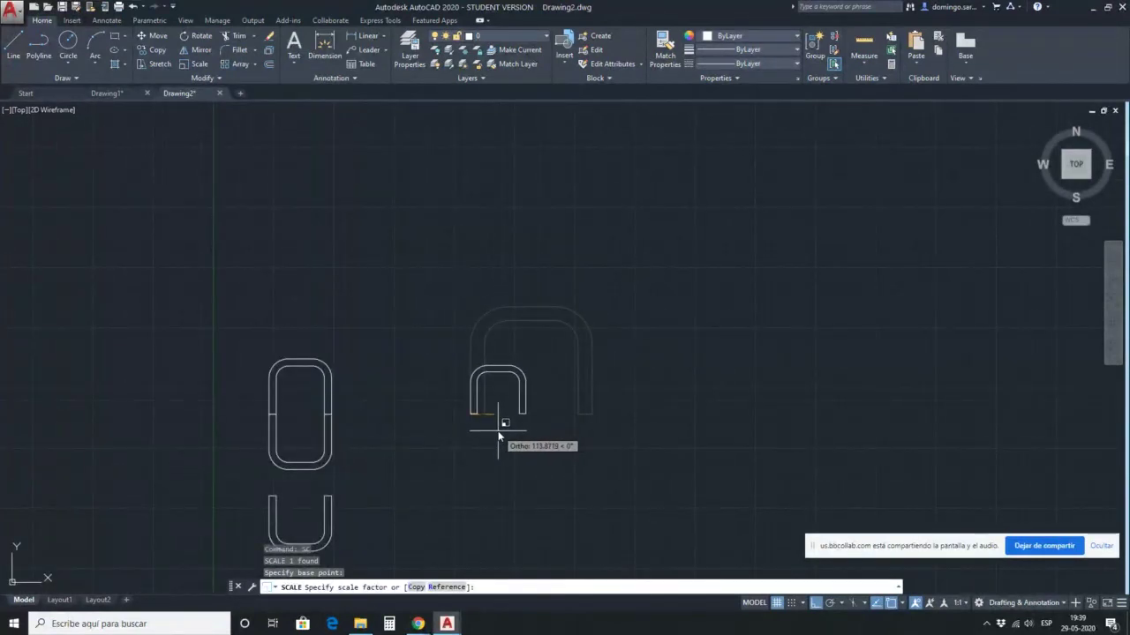
{"action": "left_click", "coordinate": [499, 433]}
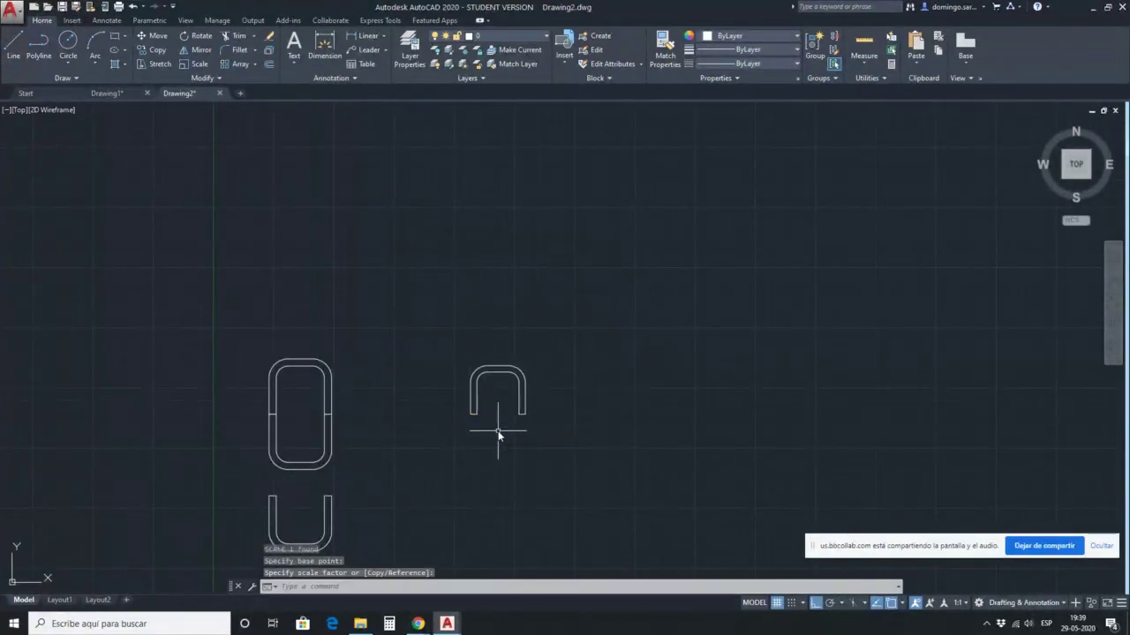
Delete the rescaled U-shaped profile beside the closed rounded shape.
{"action": "left_click", "coordinate": [582, 430]}
{"action": "scroll", "coordinate": [465, 375], "scroll_direction": "up", "scroll_amount": 4}
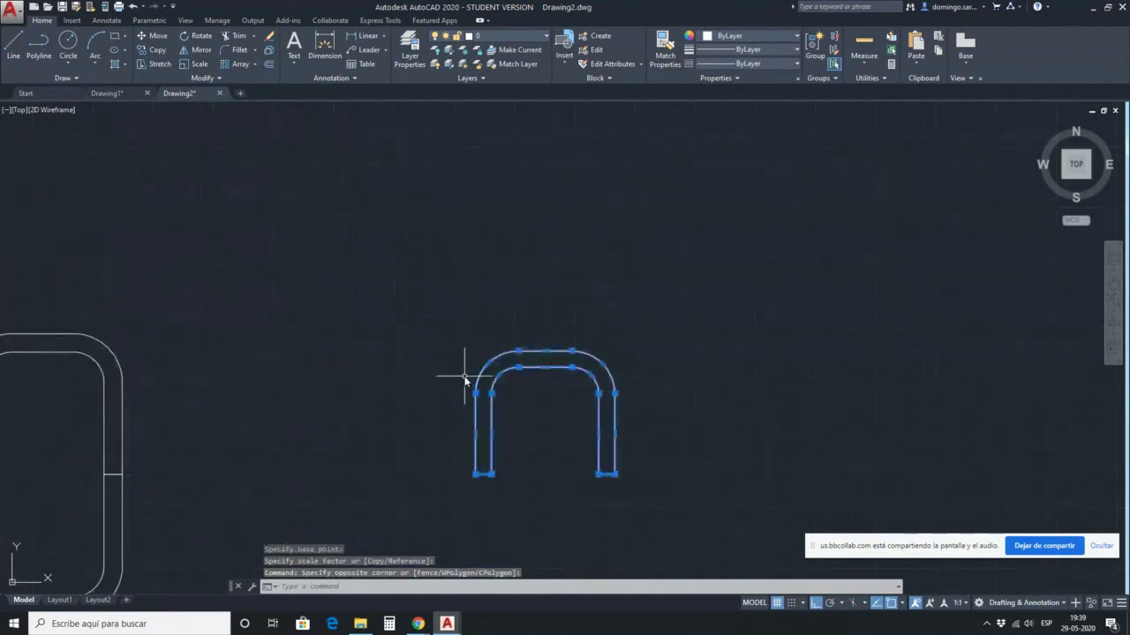
{"action": "key", "text": "Escape"}
{"action": "key", "text": "Escape"}
{"action": "left_click", "coordinate": [549, 408]}
{"action": "left_click", "coordinate": [498, 318]}
{"action": "key", "text": "Delete"}
{"action": "scroll", "coordinate": [524, 315], "scroll_direction": "down", "scroll_amount": 3}
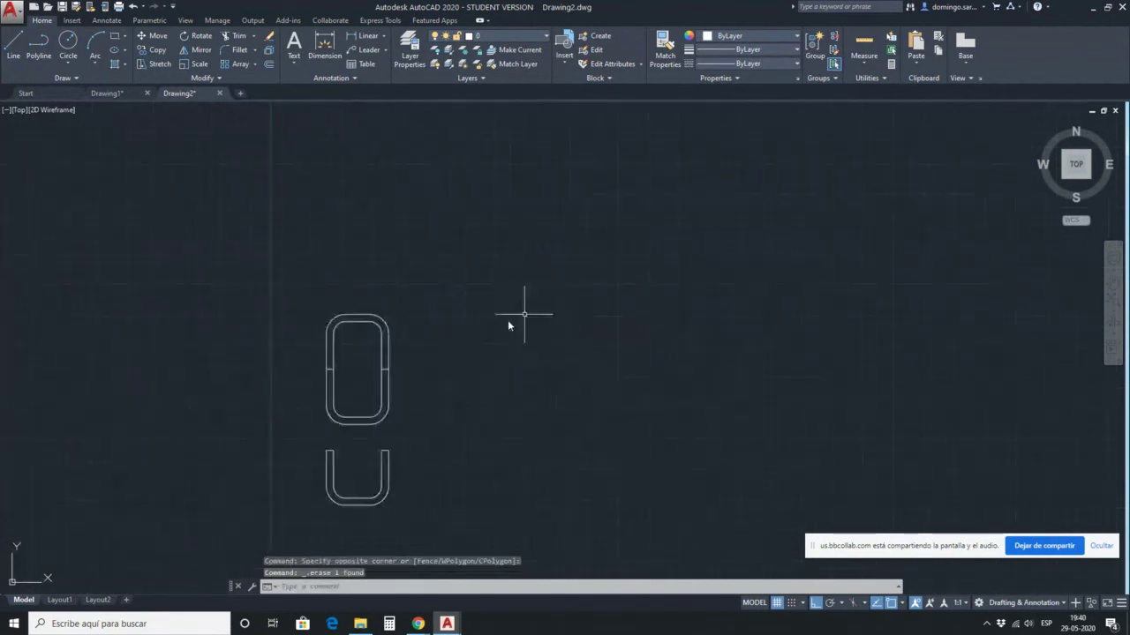
Copy the upper half of the closed rounded shape horizontally into the cleared space to its right.
{"action": "left_click", "coordinate": [451, 388]}
{"action": "left_click", "coordinate": [338, 322]}
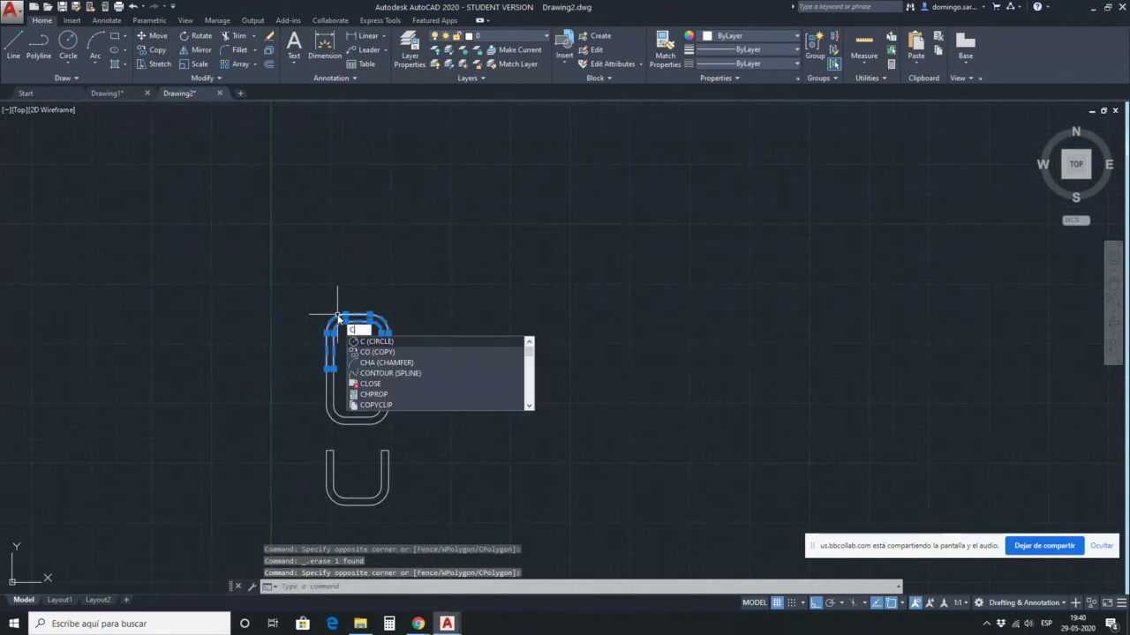
{"action": "type", "text": "p"}
{"action": "key", "text": "Return"}
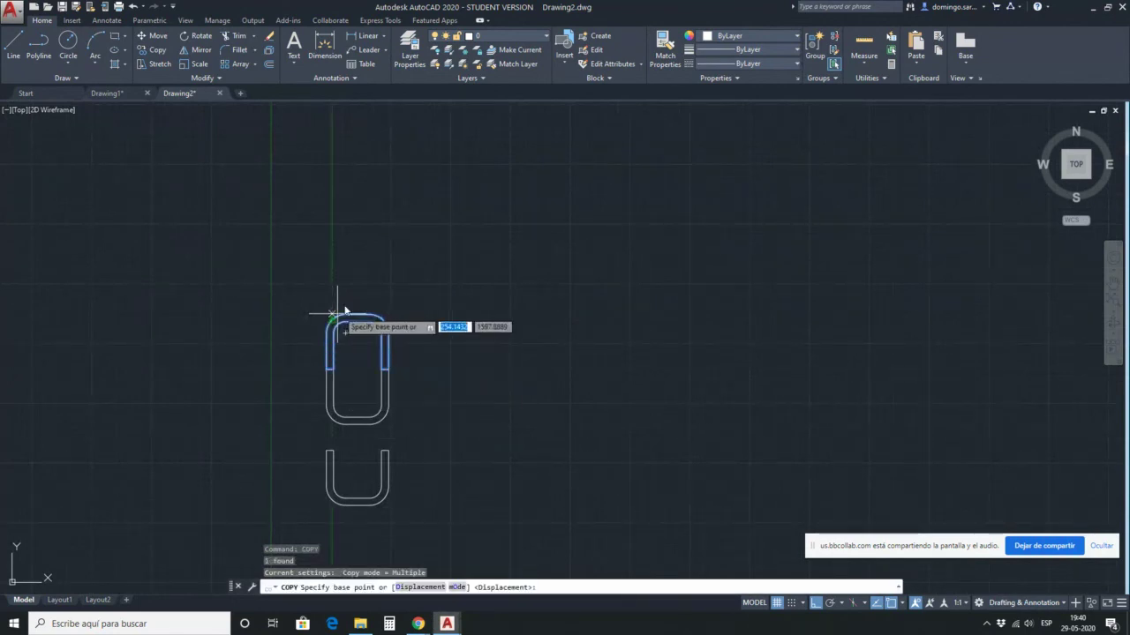
{"action": "left_click", "coordinate": [360, 297]}
{"action": "left_click", "coordinate": [612, 297]}
{"action": "key", "text": "Escape"}
Scale the new U-shaped copy freehand from the midpoint of its outer top edge to about 1.4 times its size.
{"action": "left_click", "coordinate": [606, 313]}
{"action": "left_click", "coordinate": [596, 280]}
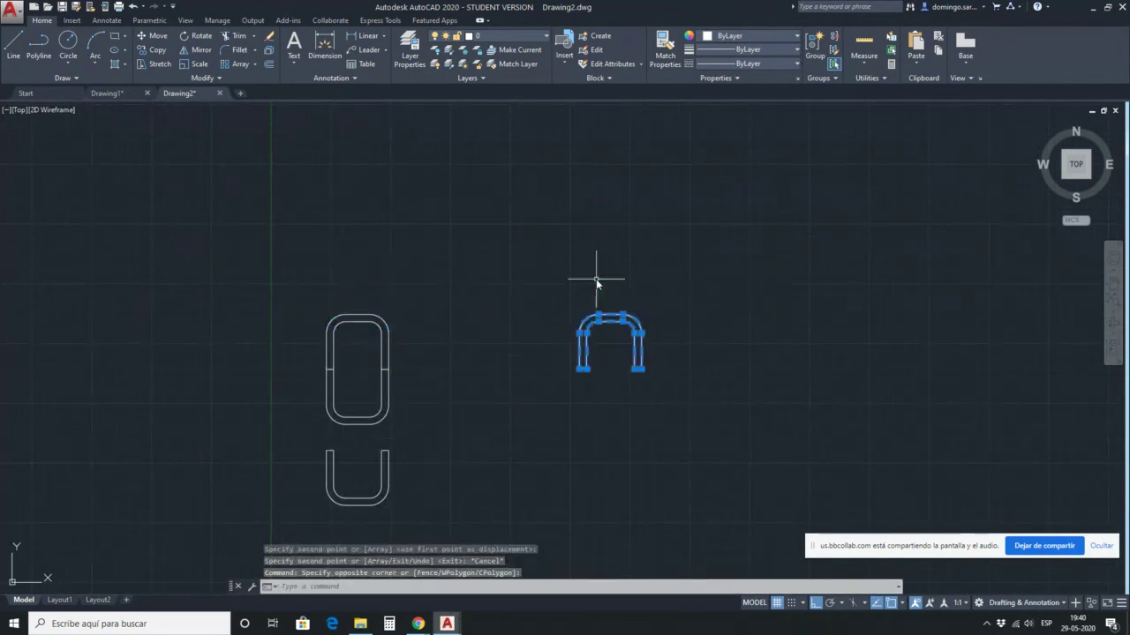
{"action": "type", "text": "sc"}
{"action": "key", "text": "Return"}
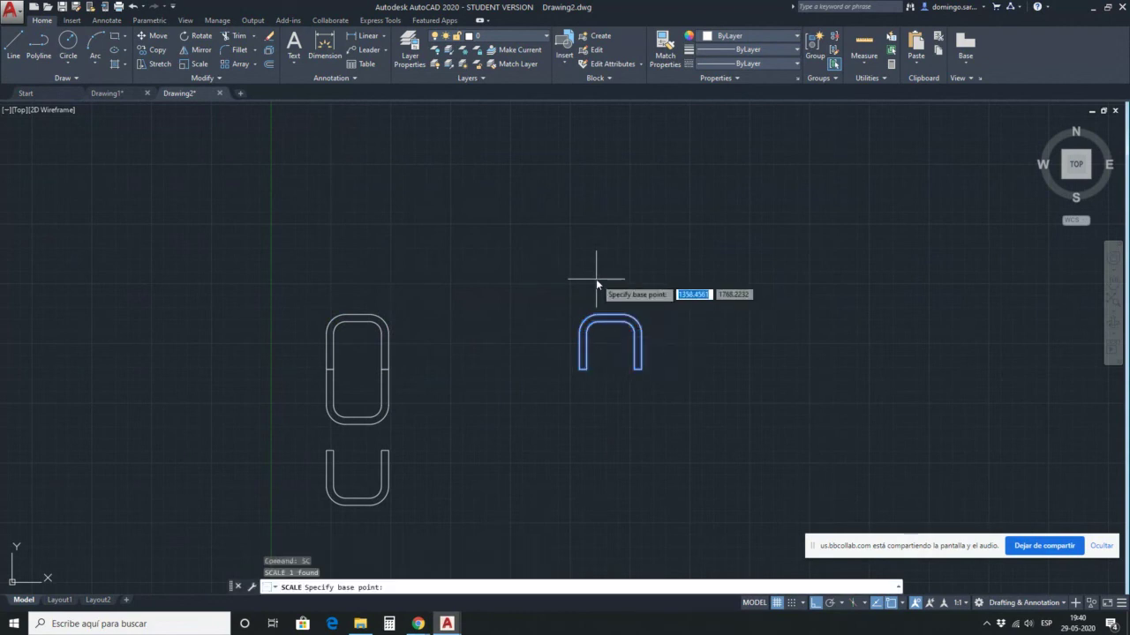
{"action": "scroll", "coordinate": [618, 300], "scroll_direction": "up", "scroll_amount": 8}
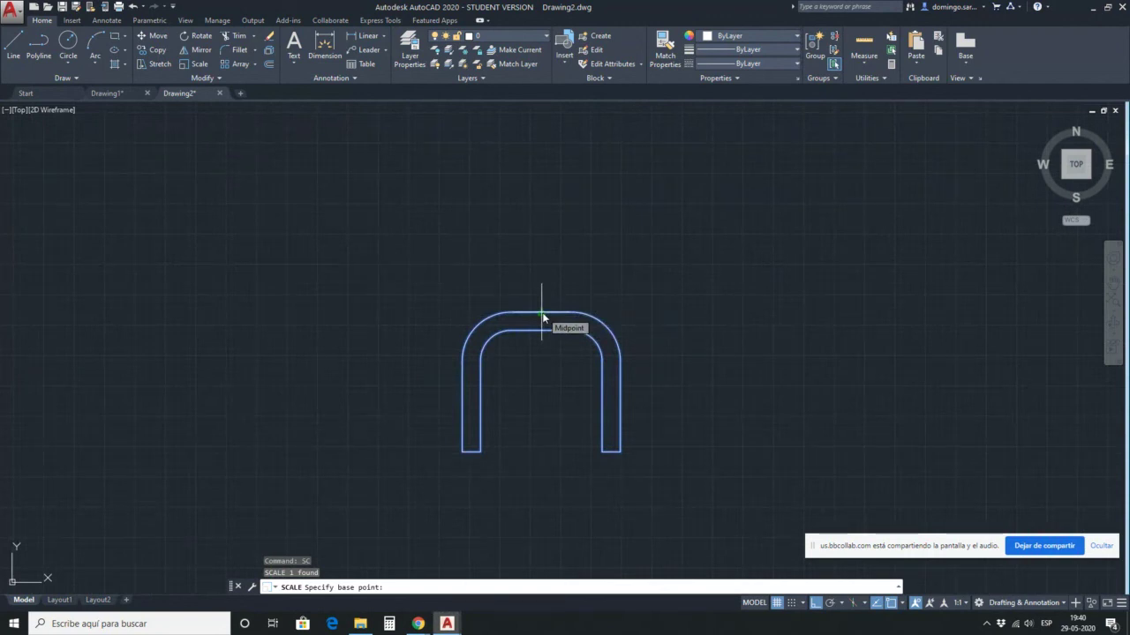
{"action": "left_click", "coordinate": [542, 316]}
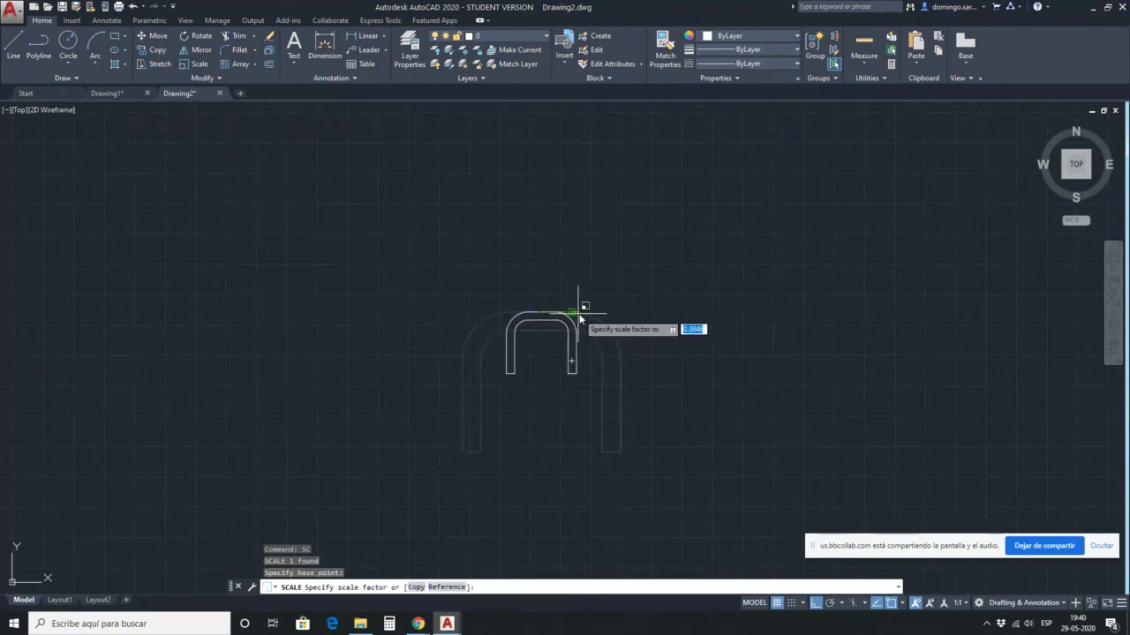
{"action": "left_click", "coordinate": [581, 201]}
{"action": "scroll", "coordinate": [587, 207], "scroll_direction": "down", "scroll_amount": 2}
{"action": "scroll", "coordinate": [600, 247], "scroll_direction": "up", "scroll_amount": 4}
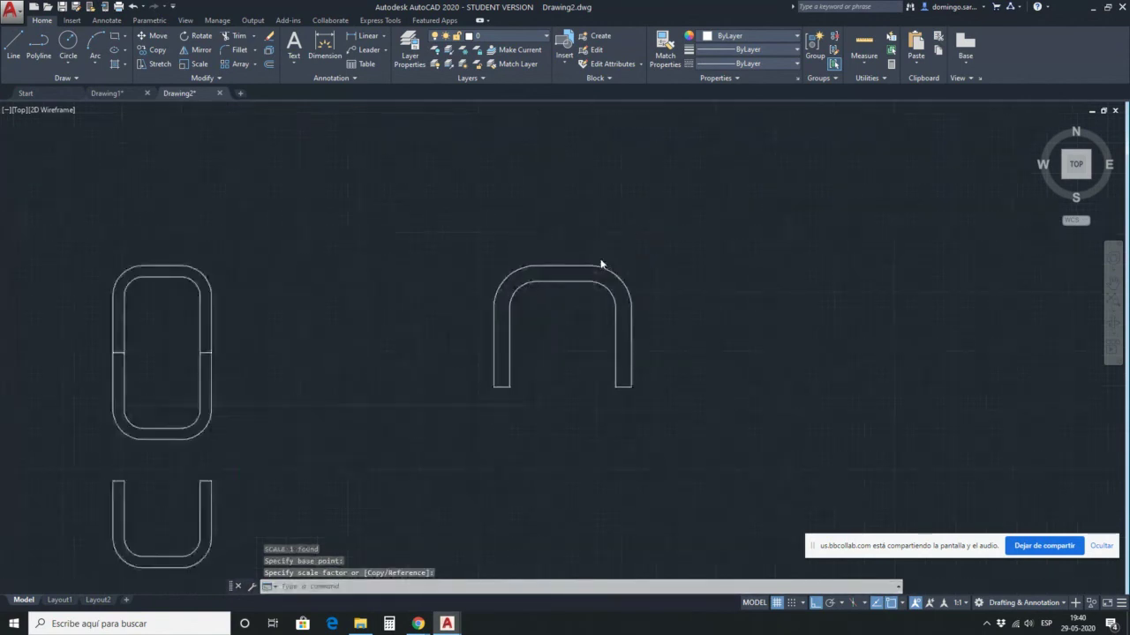
Scale the enlarged U-shaped profile down freehand from the lower inner corner of its right leg, to less than half the original's size.
{"action": "left_click", "coordinate": [577, 326]}
{"action": "left_click", "coordinate": [510, 206]}
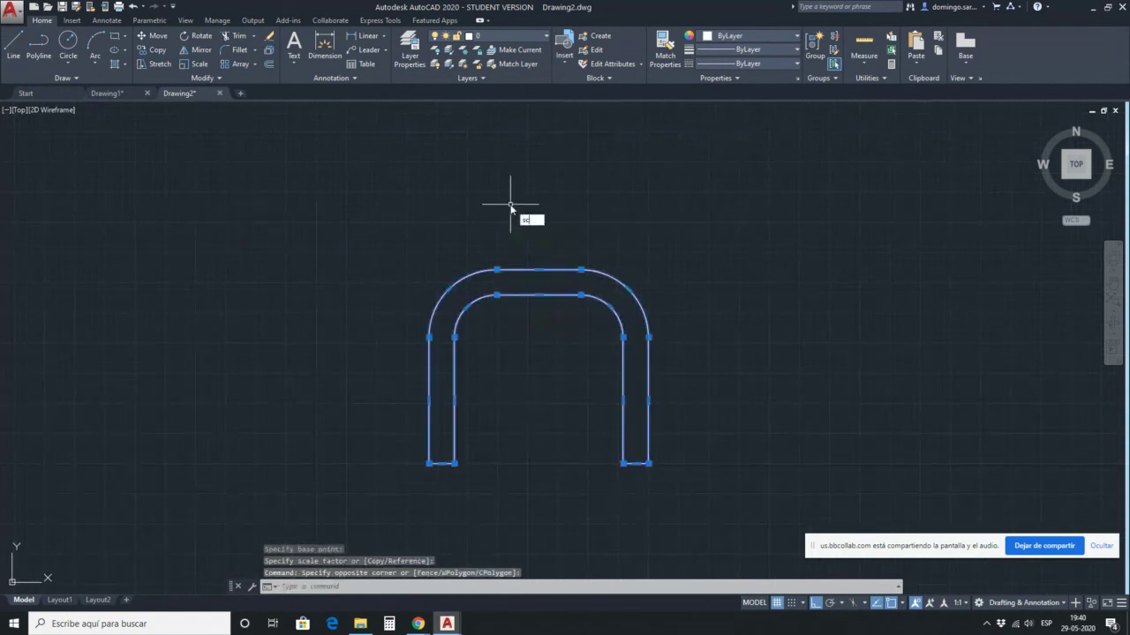
{"action": "key", "text": "Return"}
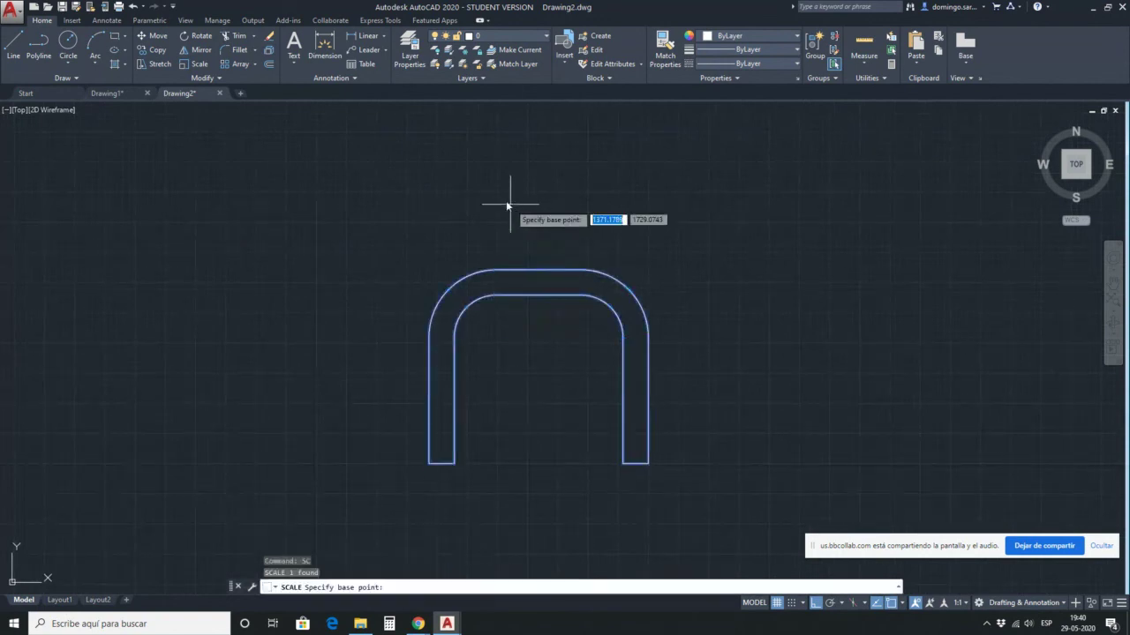
{"action": "left_click", "coordinate": [624, 464]}
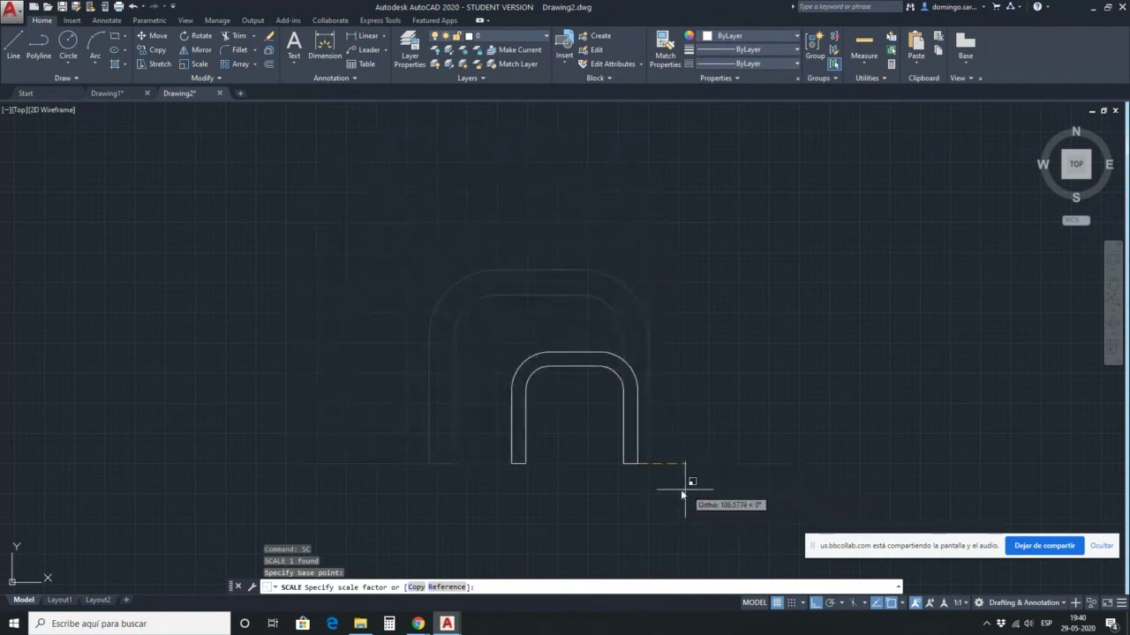
{"action": "left_click", "coordinate": [624, 501]}
{"action": "scroll", "coordinate": [761, 389], "scroll_direction": "down", "scroll_amount": 4}
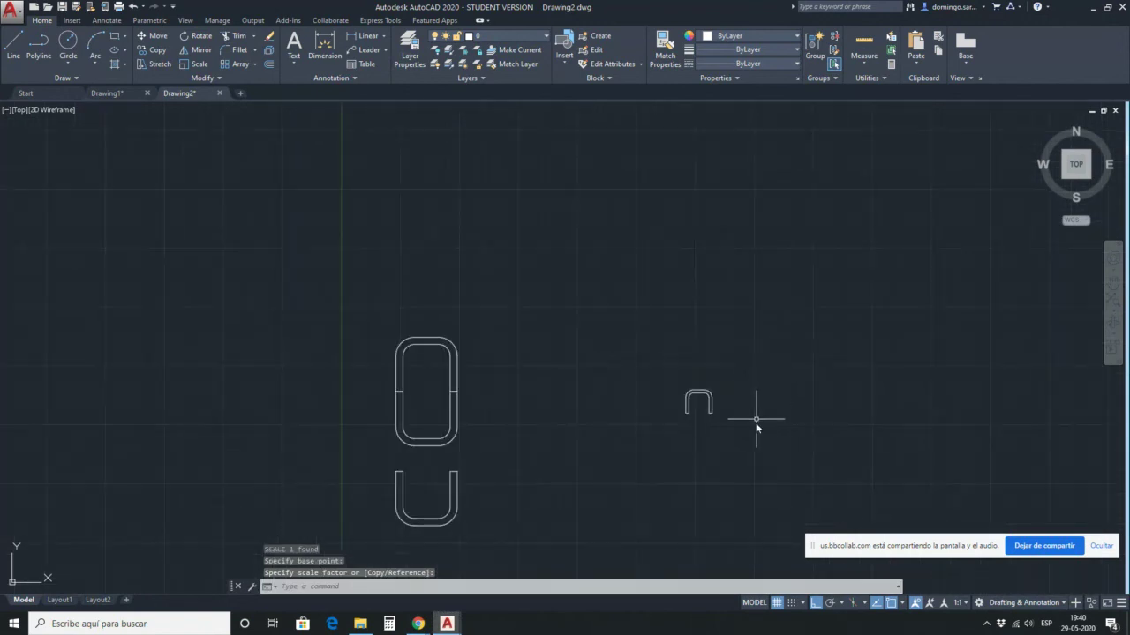
Delete the shrunken U-shaped profile to the right of the closed shape.
{"action": "left_click", "coordinate": [756, 429]}
{"action": "left_click", "coordinate": [630, 353]}
{"action": "key", "text": "Delete"}
Copy the closed shape's upper half horizontally to the right again, as a fresh unscaled U-shaped profile.
{"action": "left_click", "coordinate": [454, 343]}
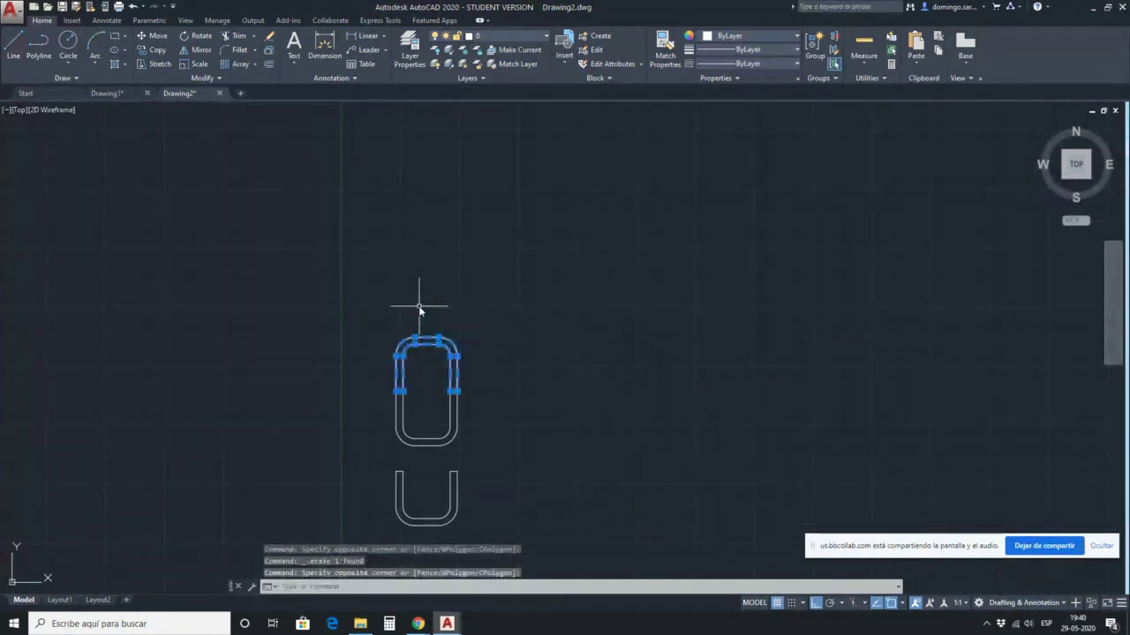
{"action": "type", "text": "co"}
{"action": "key", "text": "Return"}
{"action": "left_click", "coordinate": [420, 311]}
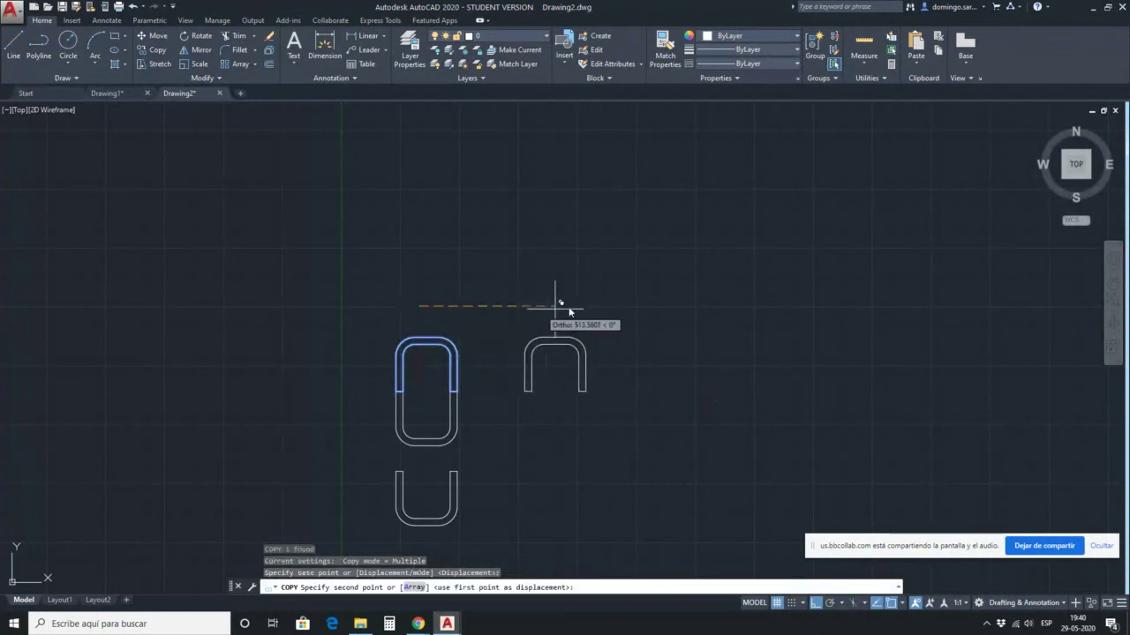
{"action": "left_click", "coordinate": [606, 307]}
{"action": "key", "text": "Escape"}
Scale the U-shaped copy beside the closed shape by a factor of 2 from the outer lower corner of its left leg.
{"action": "scroll", "coordinate": [598, 383], "scroll_direction": "up", "scroll_amount": 3}
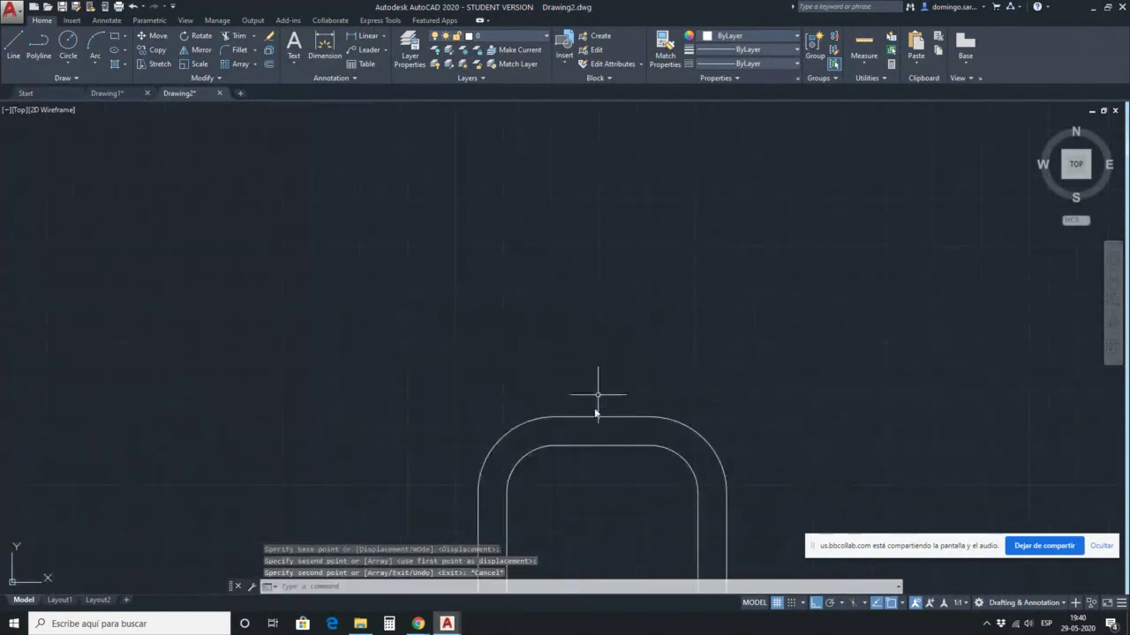
{"action": "scroll", "coordinate": [585, 272], "scroll_direction": "down", "scroll_amount": 3}
{"action": "scroll", "coordinate": [588, 361], "scroll_direction": "up", "scroll_amount": 3}
{"action": "left_click", "coordinate": [588, 361]}
{"action": "left_click", "coordinate": [524, 217]}
{"action": "scroll", "coordinate": [570, 201], "scroll_direction": "down", "scroll_amount": 2}
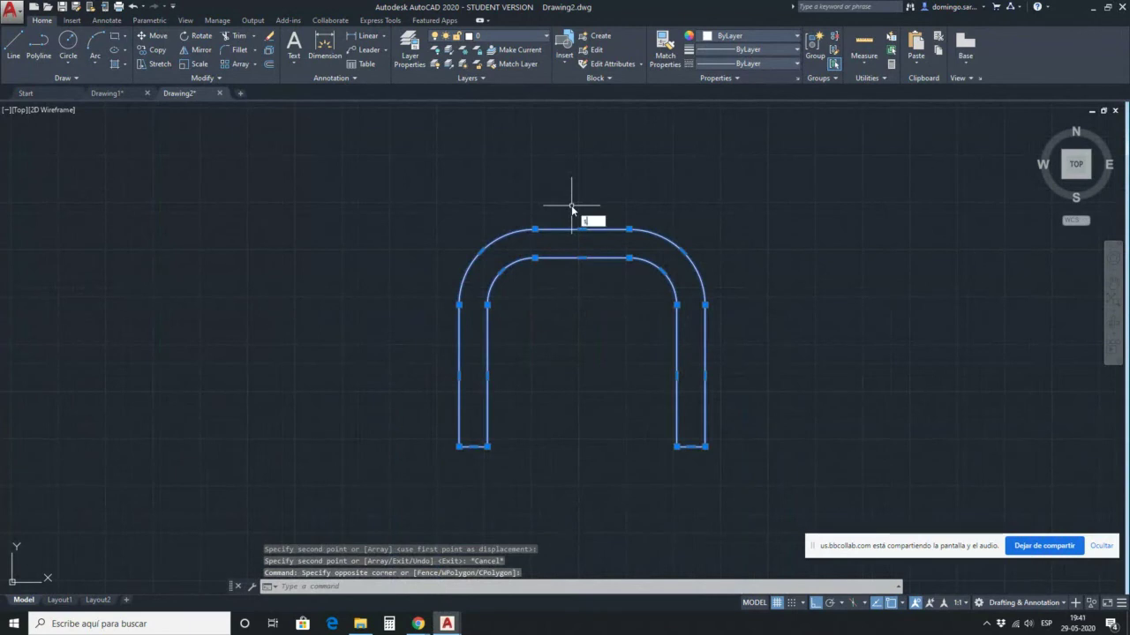
{"action": "key", "text": "Return"}
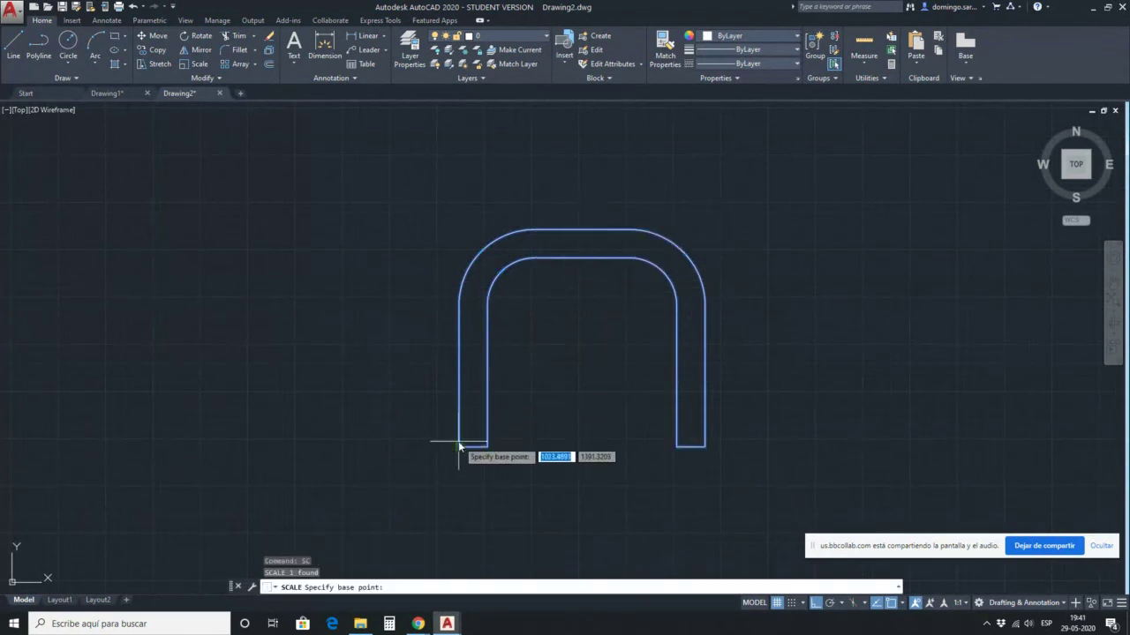
{"action": "left_click", "coordinate": [459, 446]}
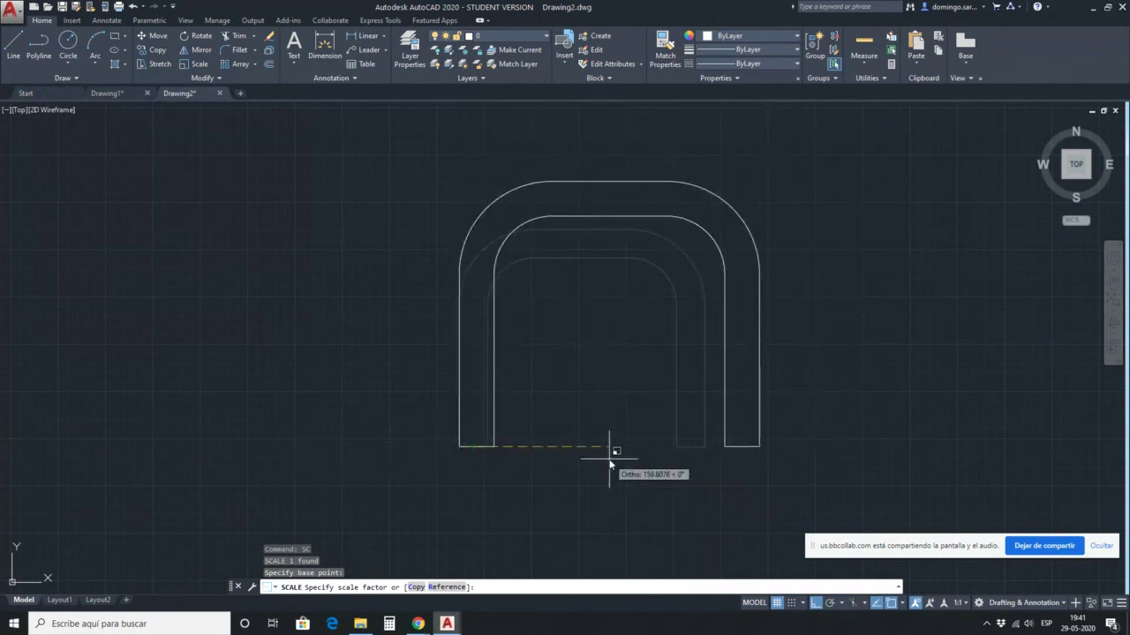
{"action": "type", "text": "2"}
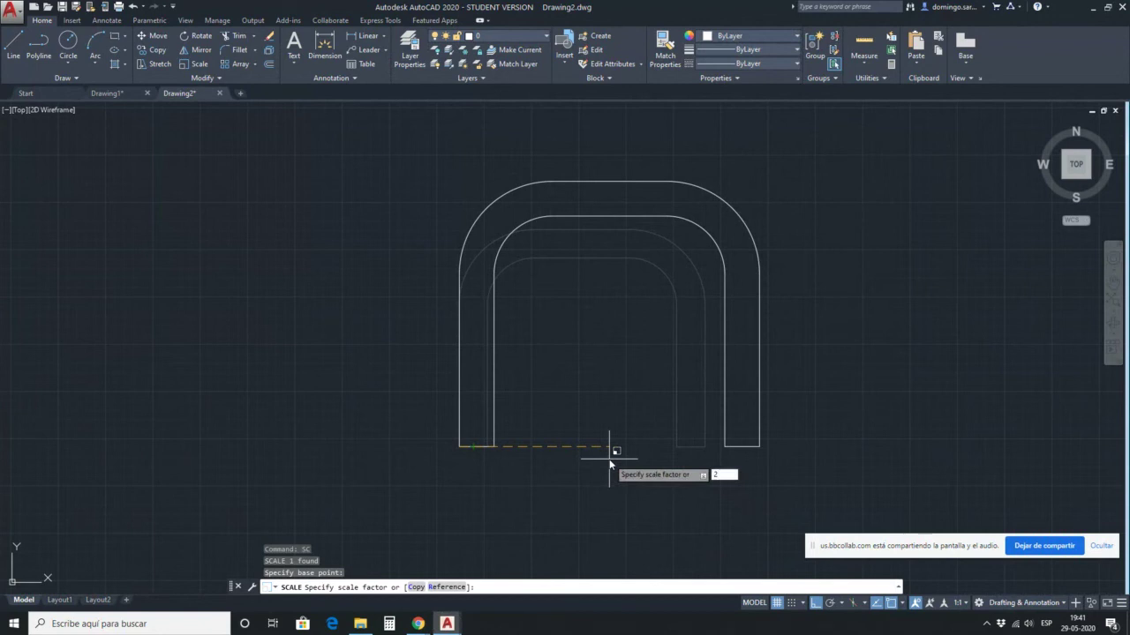
{"action": "key", "text": "Return"}
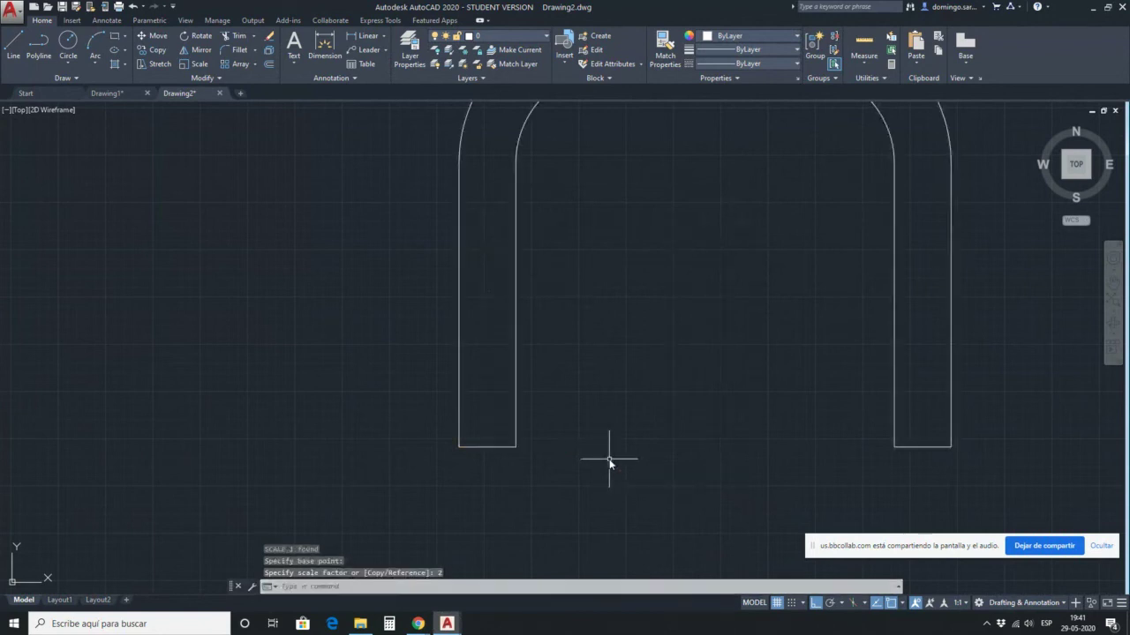
{"action": "scroll", "coordinate": [713, 338], "scroll_direction": "down", "scroll_amount": 4}
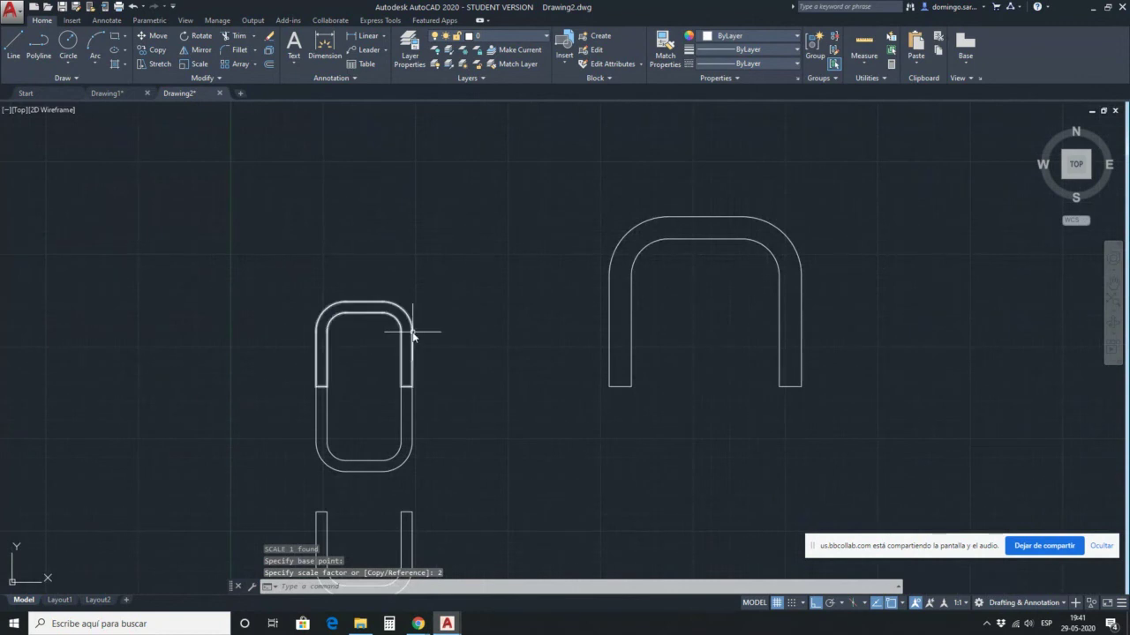
Measure the width of the closed shape's right leg where its upper and lower halves meet.
{"action": "scroll", "coordinate": [358, 388], "scroll_direction": "up", "scroll_amount": 4}
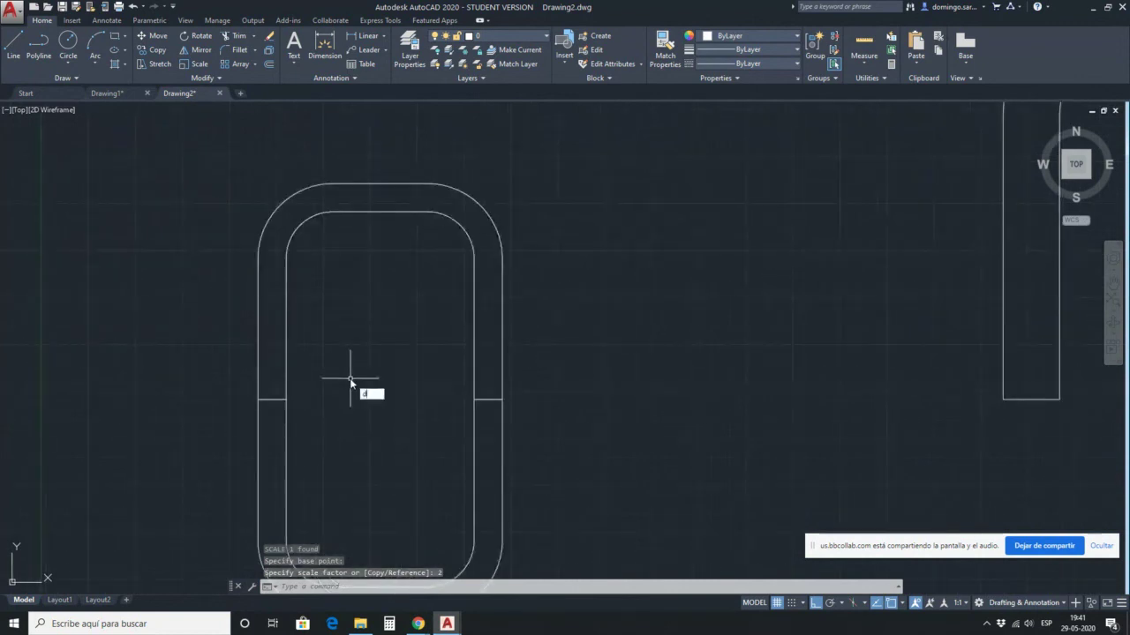
{"action": "key", "text": "Return"}
{"action": "left_click", "coordinate": [474, 399]}
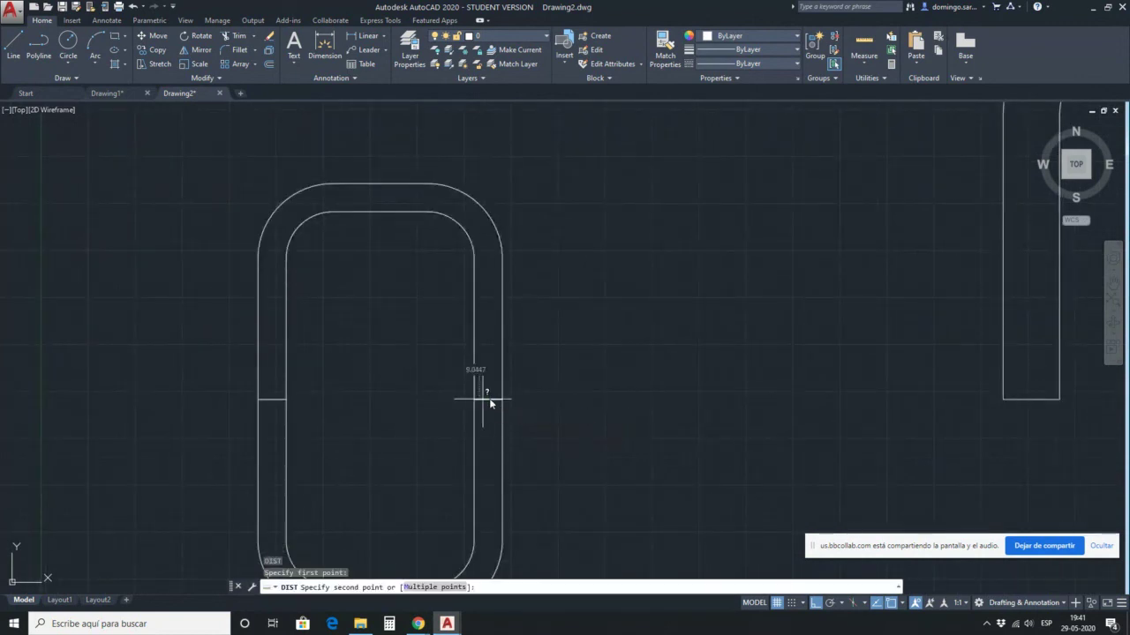
{"action": "left_click", "coordinate": [504, 402]}
Measure the width of the enlarged U-shaped profile's left leg across its lower end.
{"action": "key", "text": "Return"}
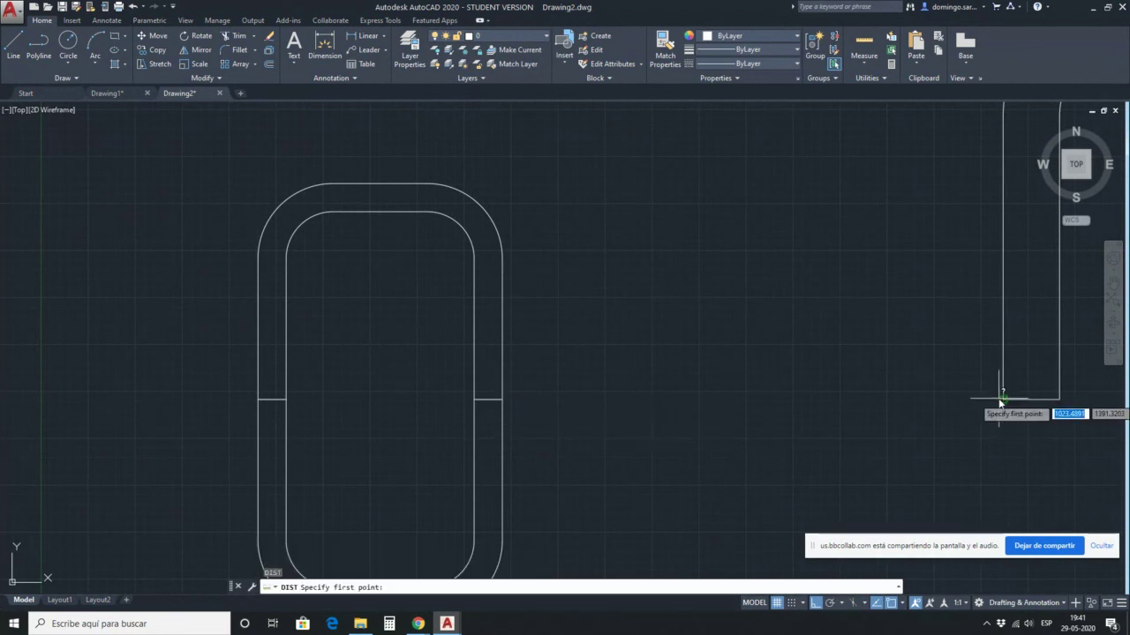
{"action": "scroll", "coordinate": [971, 404], "scroll_direction": "down", "scroll_amount": 5}
{"action": "scroll", "coordinate": [789, 423], "scroll_direction": "up", "scroll_amount": 5}
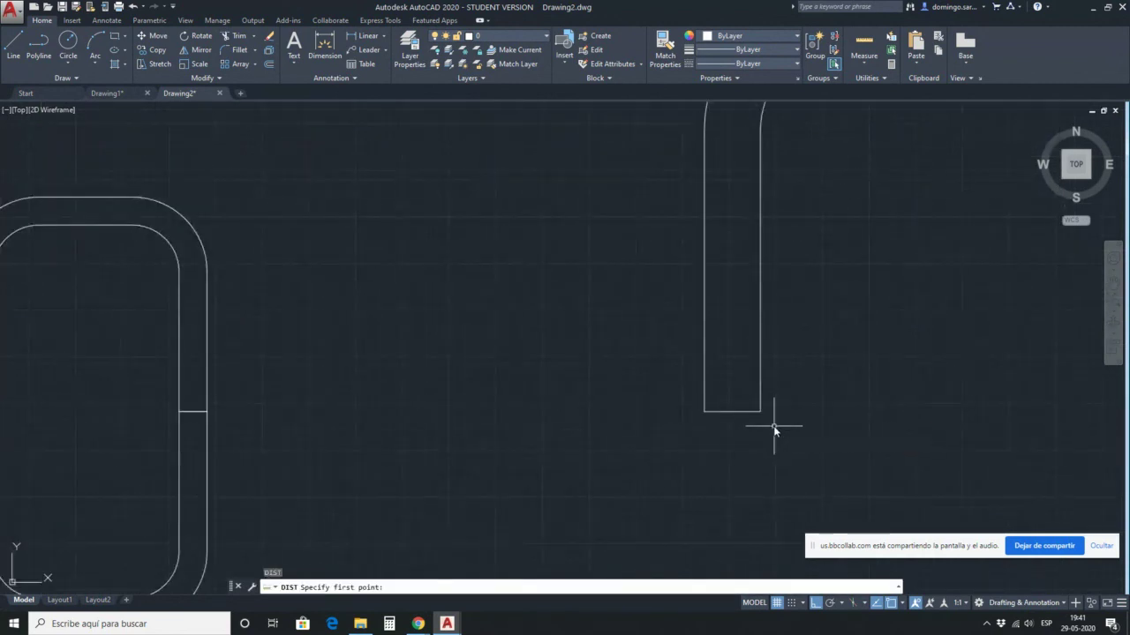
{"action": "key", "text": "Escape"}
{"action": "type", "text": "d poi"}
{"action": "key", "text": "Return"}
{"action": "left_click", "coordinate": [704, 412]}
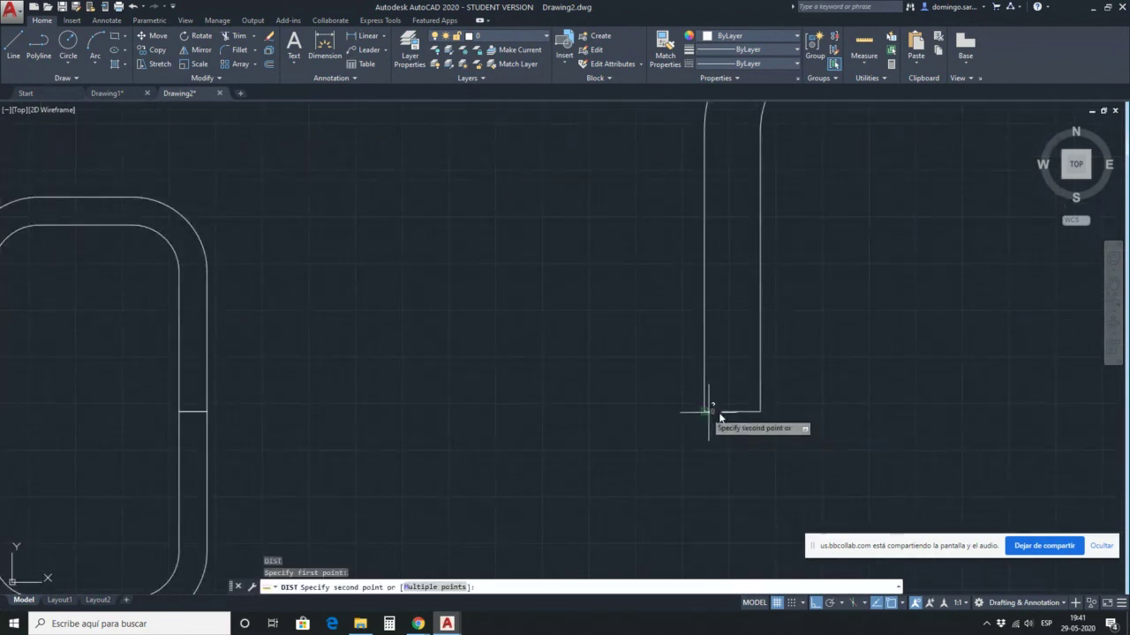
{"action": "left_click", "coordinate": [760, 411]}
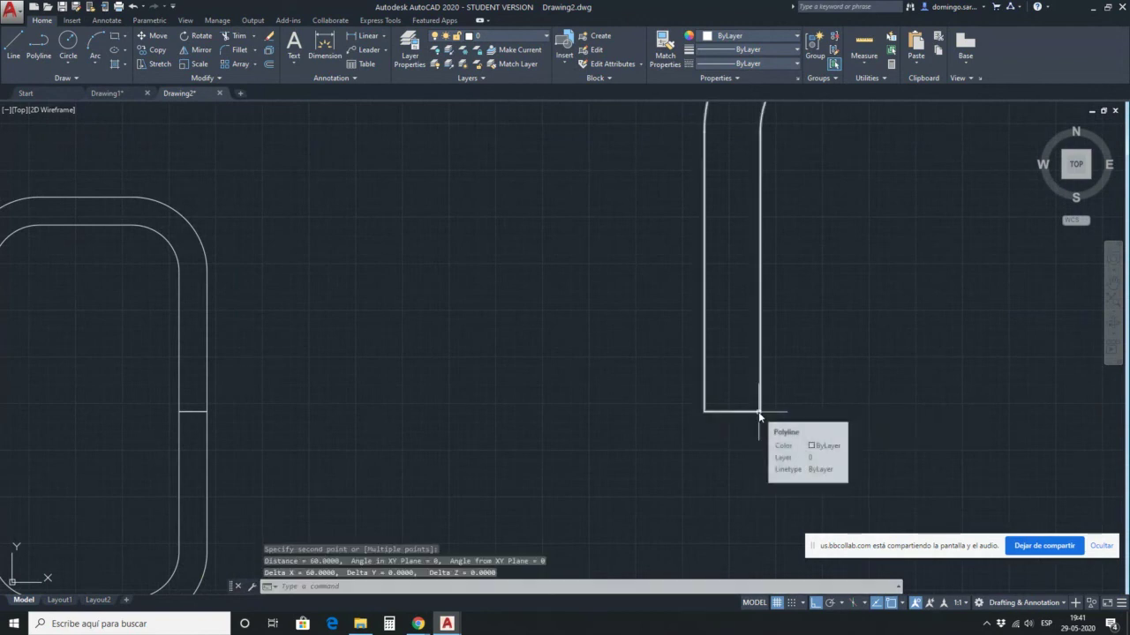
{"action": "scroll", "coordinate": [741, 412], "scroll_direction": "down", "scroll_amount": 4}
{"action": "key", "text": "Escape"}
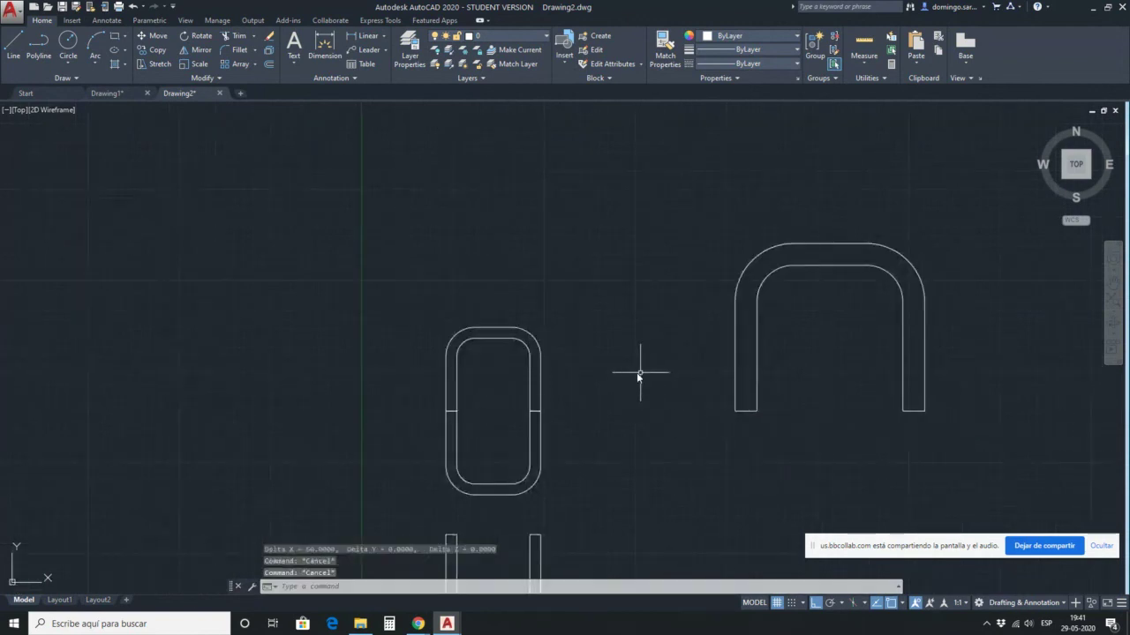
Try scaling the enlarged U-shaped profile by a factor of 1.5 from its left leg's outer lower corner, and undo that scaling.
{"action": "left_click", "coordinate": [627, 386]}
{"action": "key", "text": "Escape"}
{"action": "key", "text": "Escape"}
{"action": "left_click", "coordinate": [870, 348]}
{"action": "left_click", "coordinate": [678, 269]}
{"action": "scroll", "coordinate": [938, 264], "scroll_direction": "up", "scroll_amount": 4}
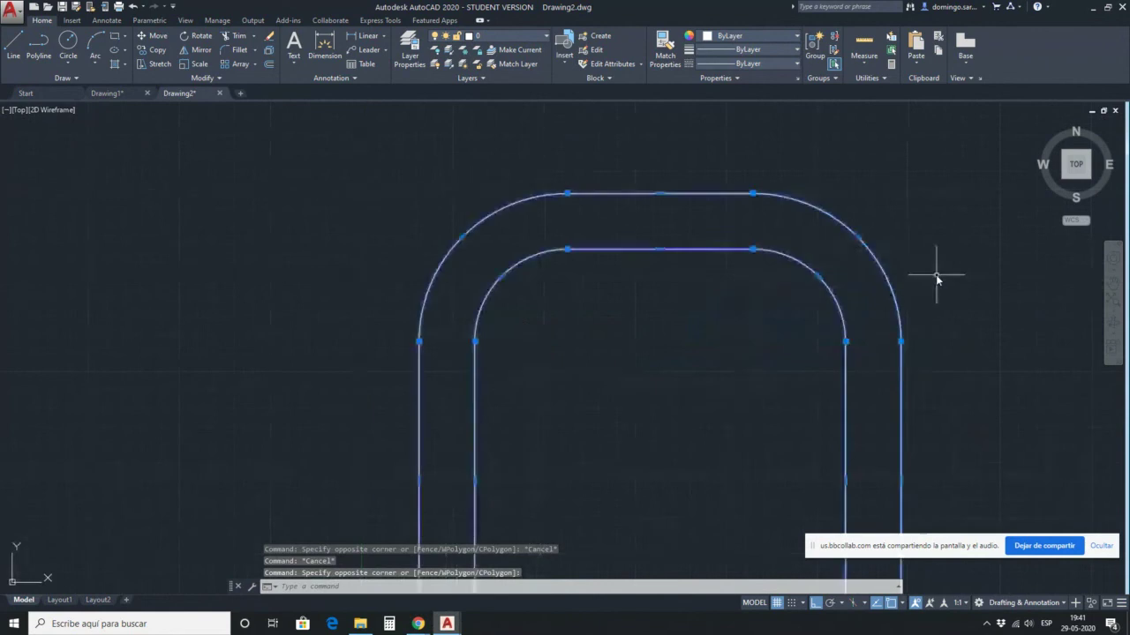
{"action": "scroll", "coordinate": [738, 302], "scroll_direction": "down", "scroll_amount": 4}
{"action": "key", "text": "Return"}
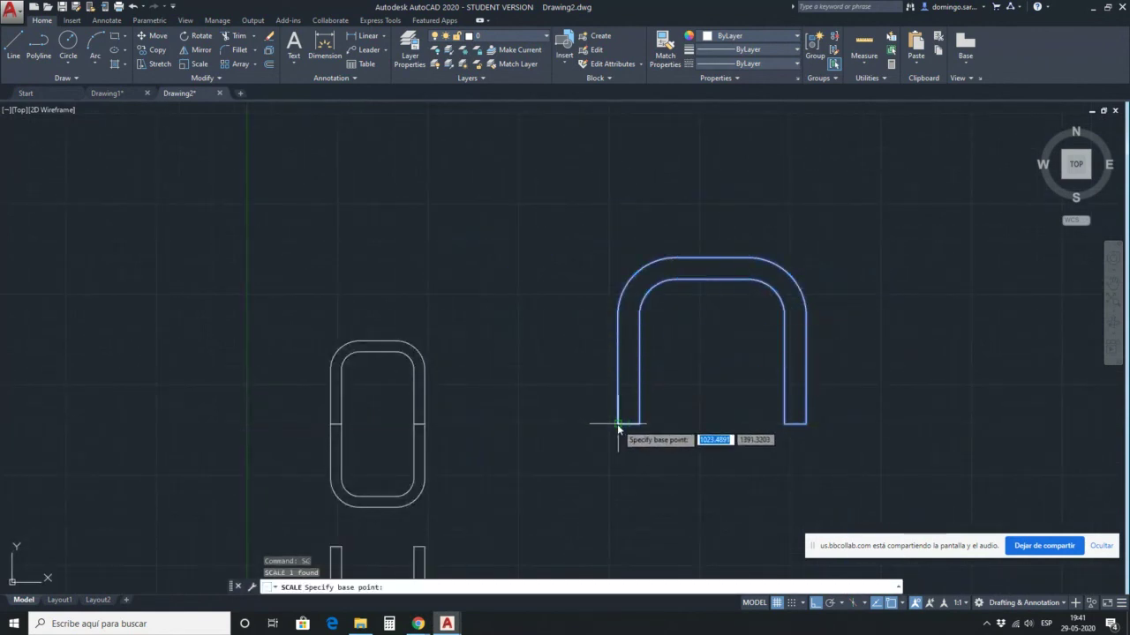
{"action": "left_click", "coordinate": [617, 424]}
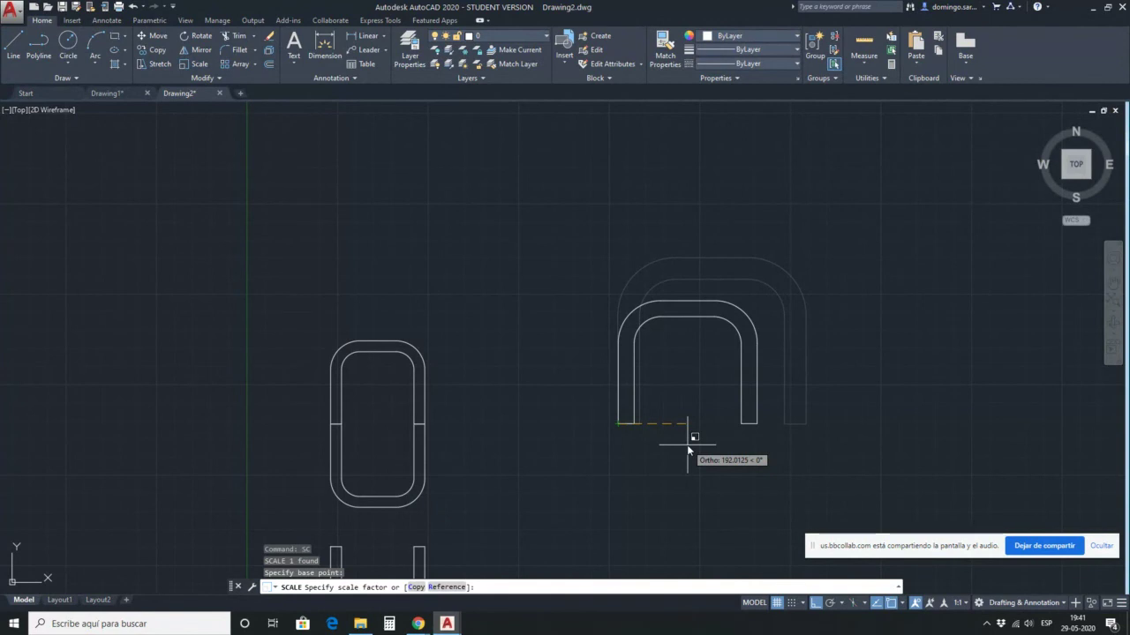
{"action": "type", "text": "1.5"}
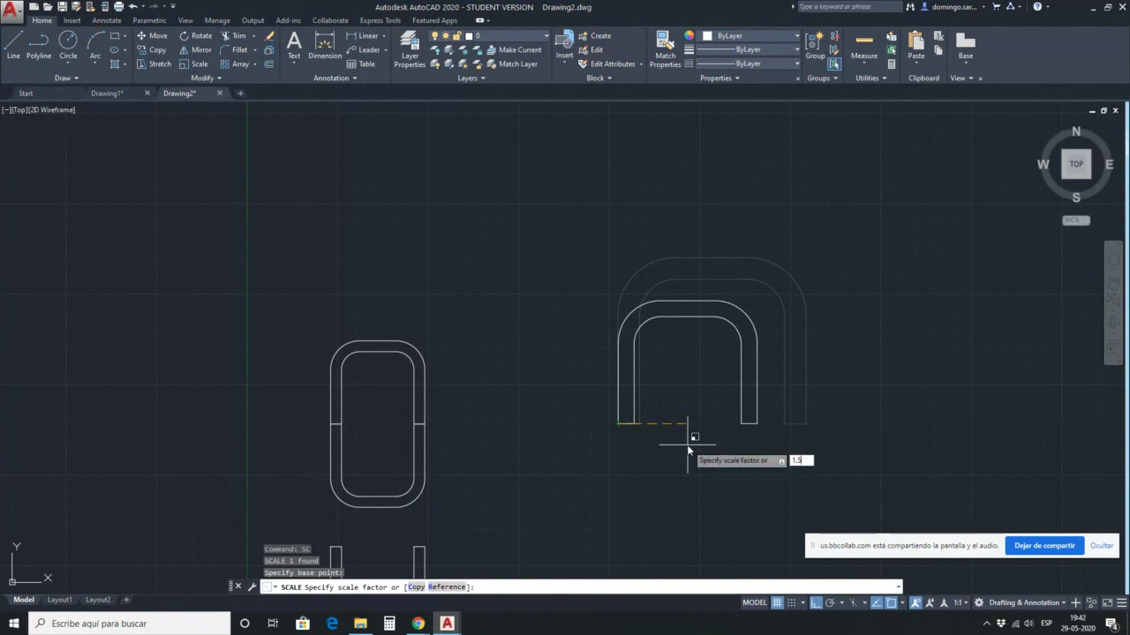
{"action": "key", "text": "Return"}
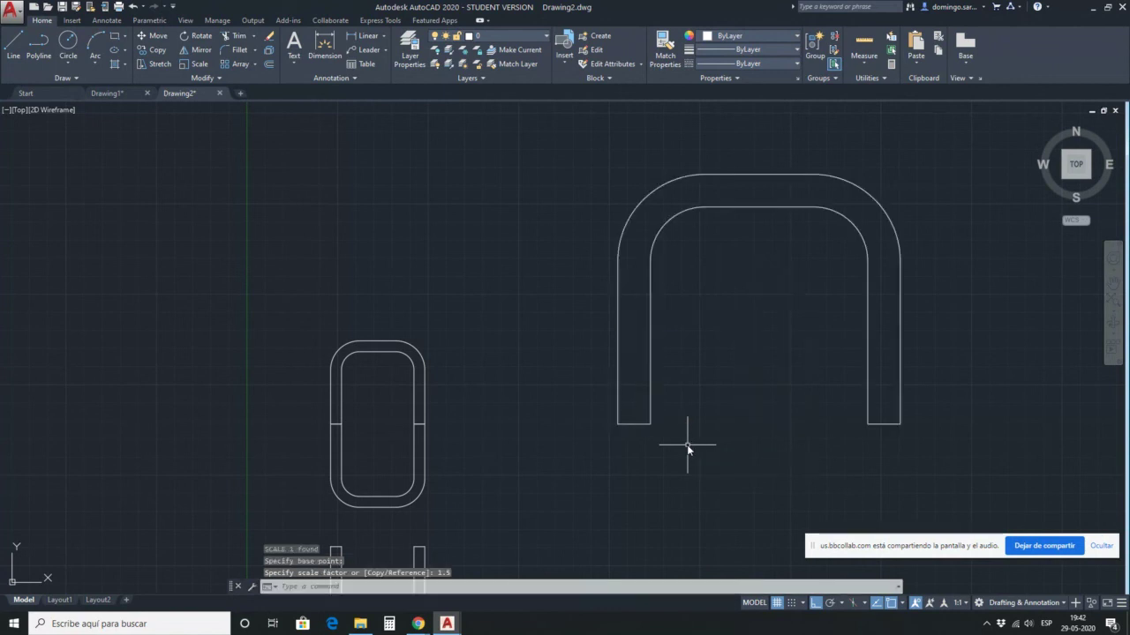
{"action": "key", "text": "ctrl+z"}
Scale the enlarged U-shaped profile by a factor of 0.5 from the outer lower corner of its left leg.
{"action": "left_click", "coordinate": [698, 377]}
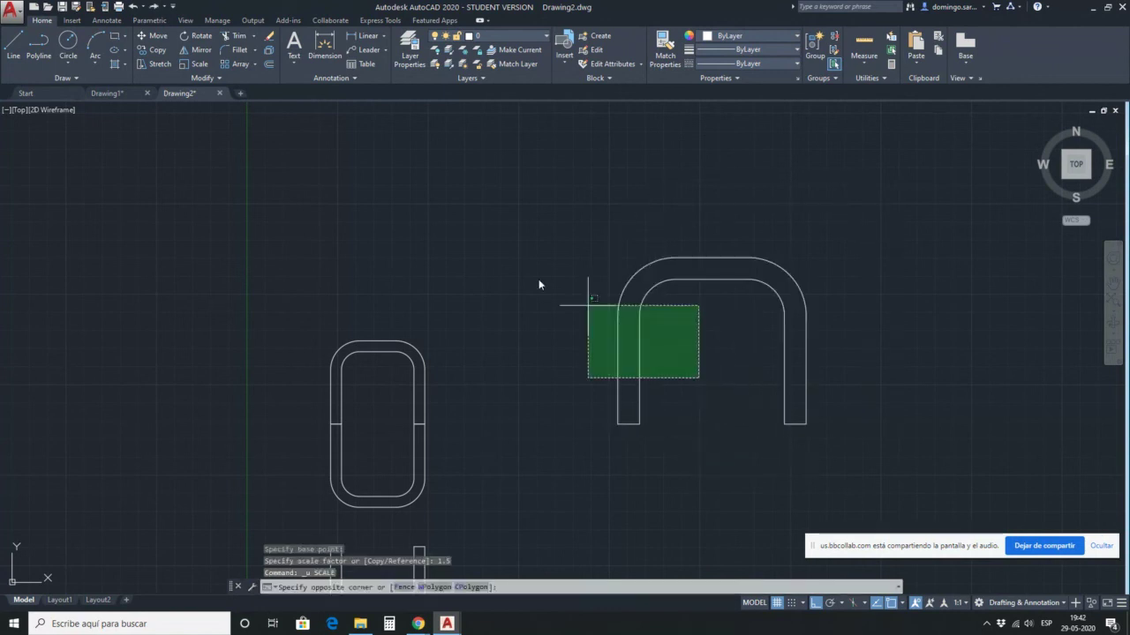
{"action": "left_click", "coordinate": [538, 278]}
{"action": "key", "text": "Return"}
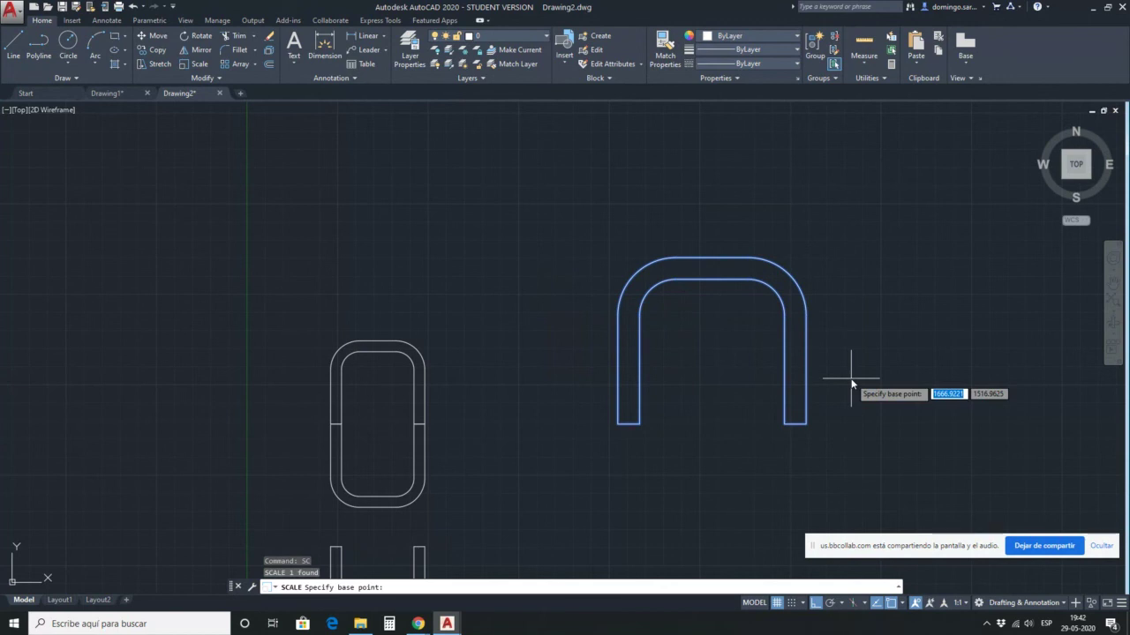
{"action": "left_click", "coordinate": [620, 423]}
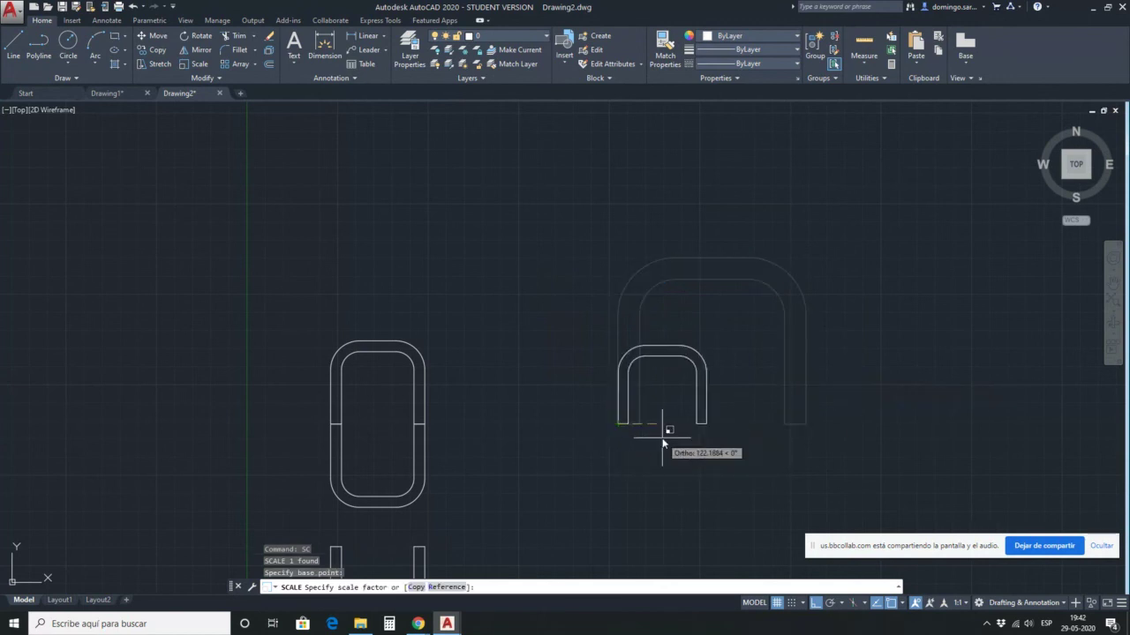
{"action": "type", "text": "0.5"}
{"action": "key", "text": "Return"}
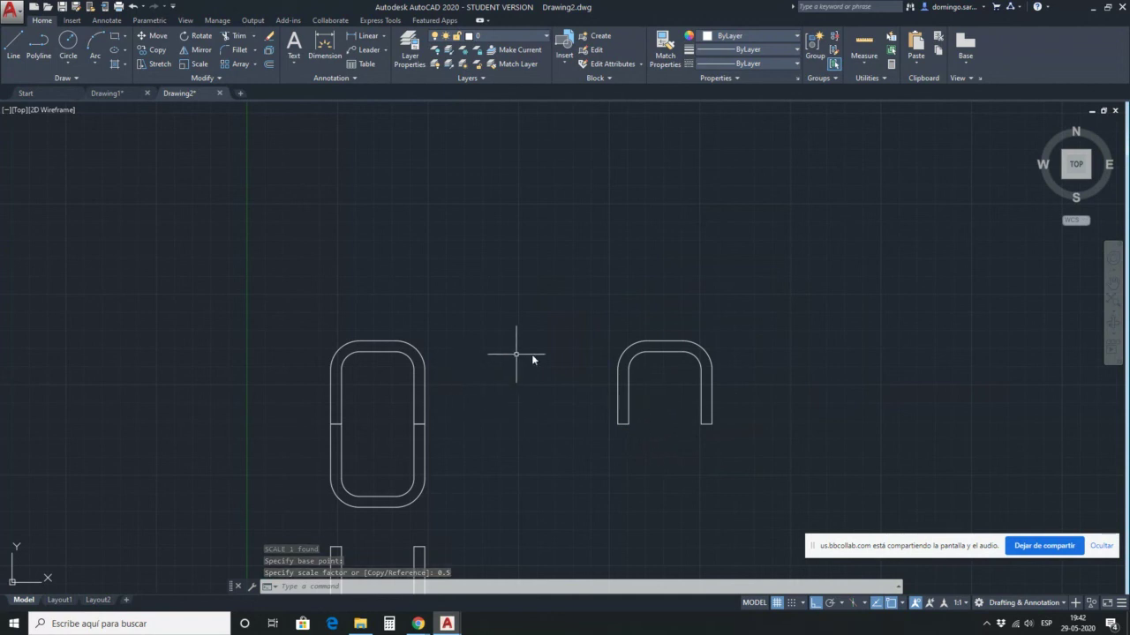
Copy the closed shape's upper half straight up as a separate U-shaped profile above it.
{"action": "left_click", "coordinate": [480, 377]}
{"action": "left_click", "coordinate": [327, 322]}
{"action": "type", "text": "c"}
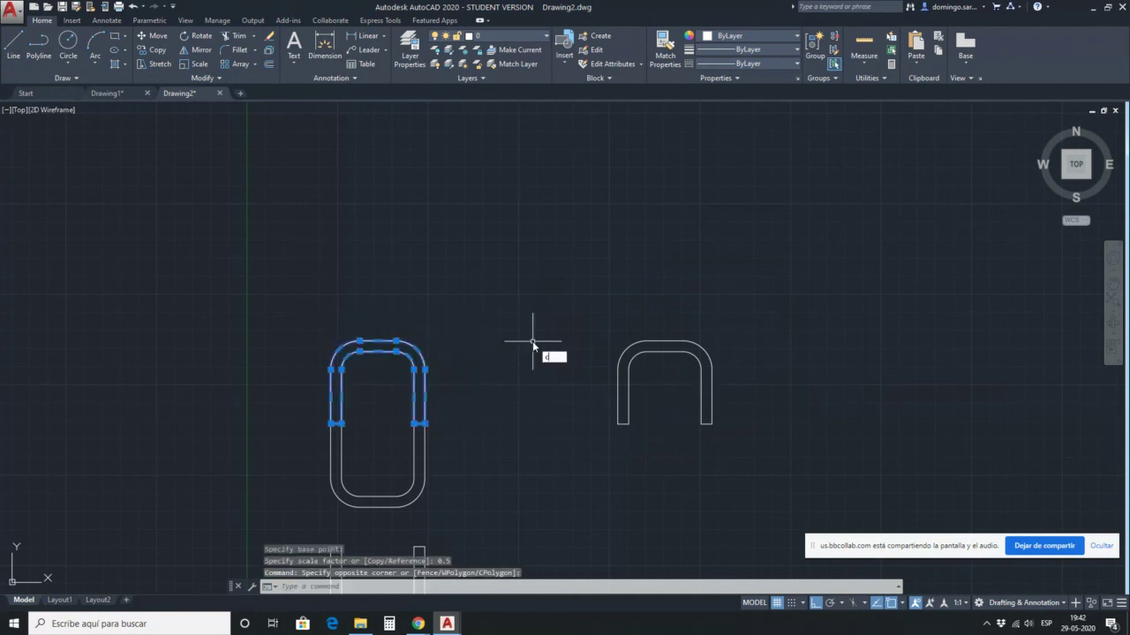
{"action": "type", "text": "opy"}
{"action": "key", "text": "Return"}
{"action": "left_click", "coordinate": [532, 340]}
{"action": "left_click", "coordinate": [487, 184]}
{"action": "key", "text": "Escape"}
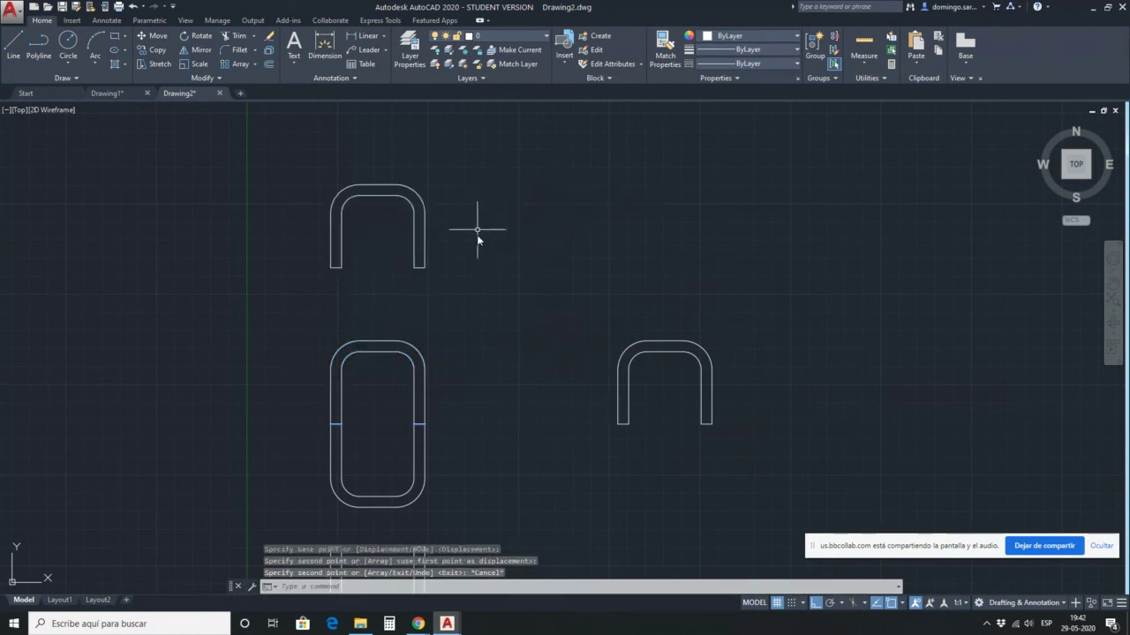
Scale the U-shaped profile above the closed shape by a factor of 3 from its left leg's outer lower corner.
{"action": "left_click", "coordinate": [478, 230]}
{"action": "left_click", "coordinate": [322, 181]}
{"action": "type", "text": "c"}
{"action": "key", "text": "Return"}
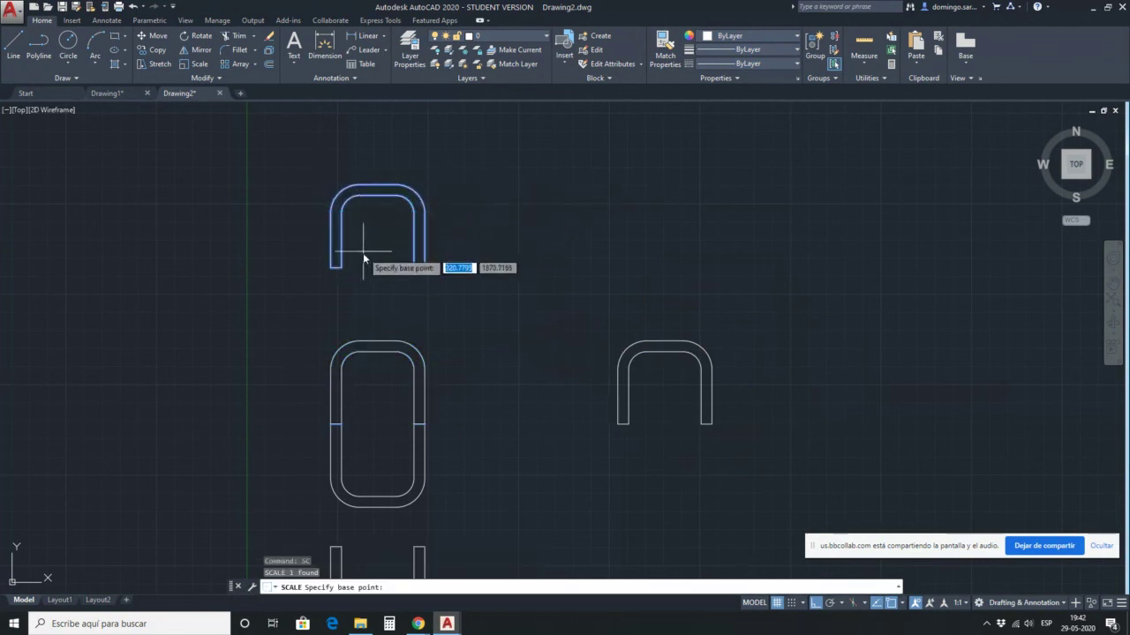
{"action": "left_click", "coordinate": [333, 268]}
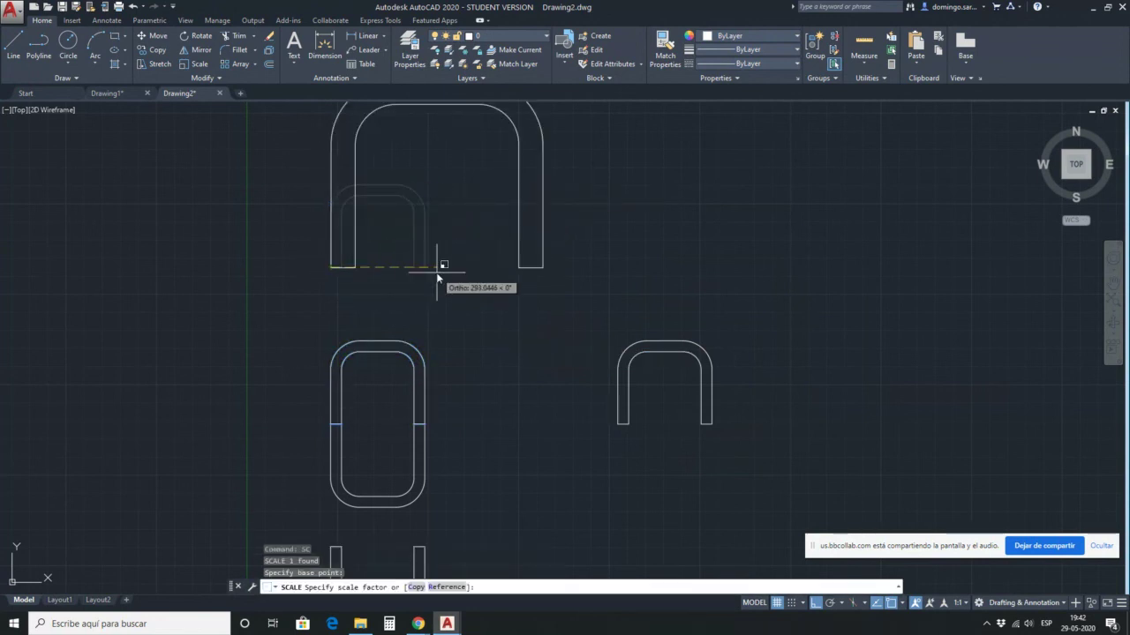
{"action": "type", "text": "3"}
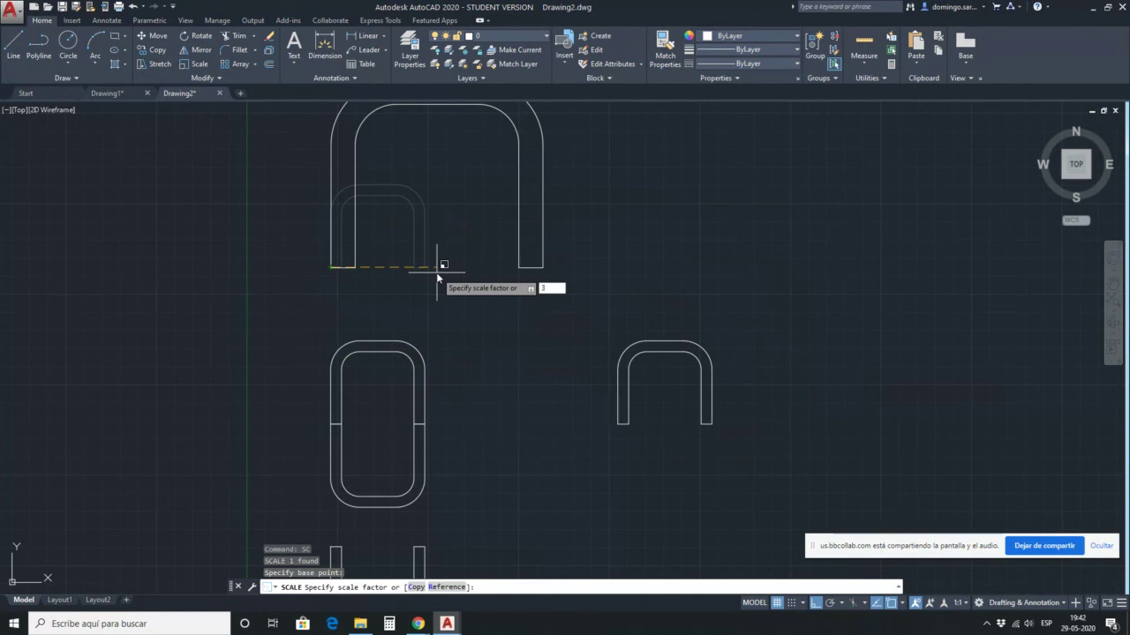
{"action": "key", "text": "Return"}
{"action": "scroll", "coordinate": [565, 323], "scroll_direction": "down", "scroll_amount": 5}
{"action": "scroll", "coordinate": [706, 351], "scroll_direction": "up", "scroll_amount": 5}
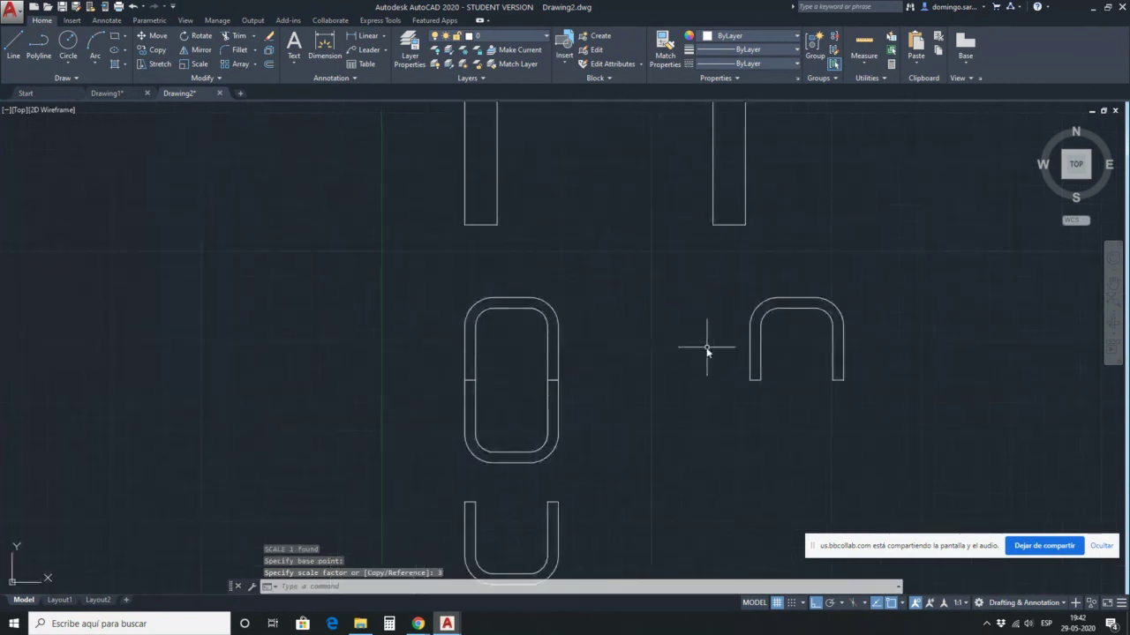
Scale the closed shape's upper half by a factor of 0.5 from the outer lower corner of its left leg.
{"action": "left_click", "coordinate": [516, 300]}
{"action": "key", "text": "Return"}
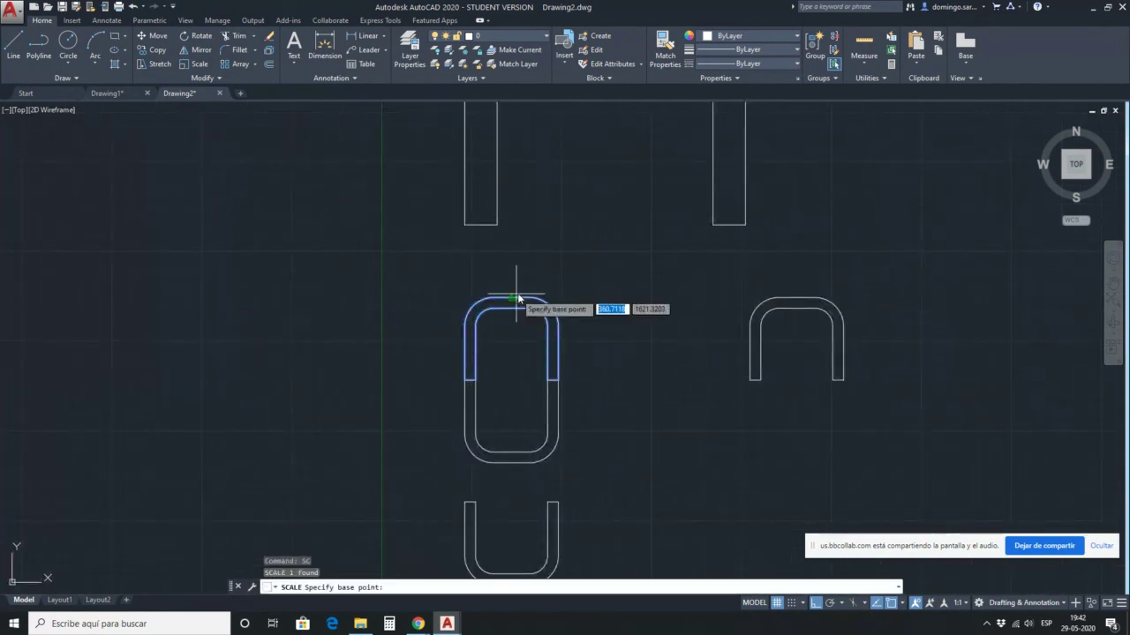
{"action": "scroll", "coordinate": [517, 302], "scroll_direction": "up", "scroll_amount": 3}
{"action": "left_click", "coordinate": [423, 483]}
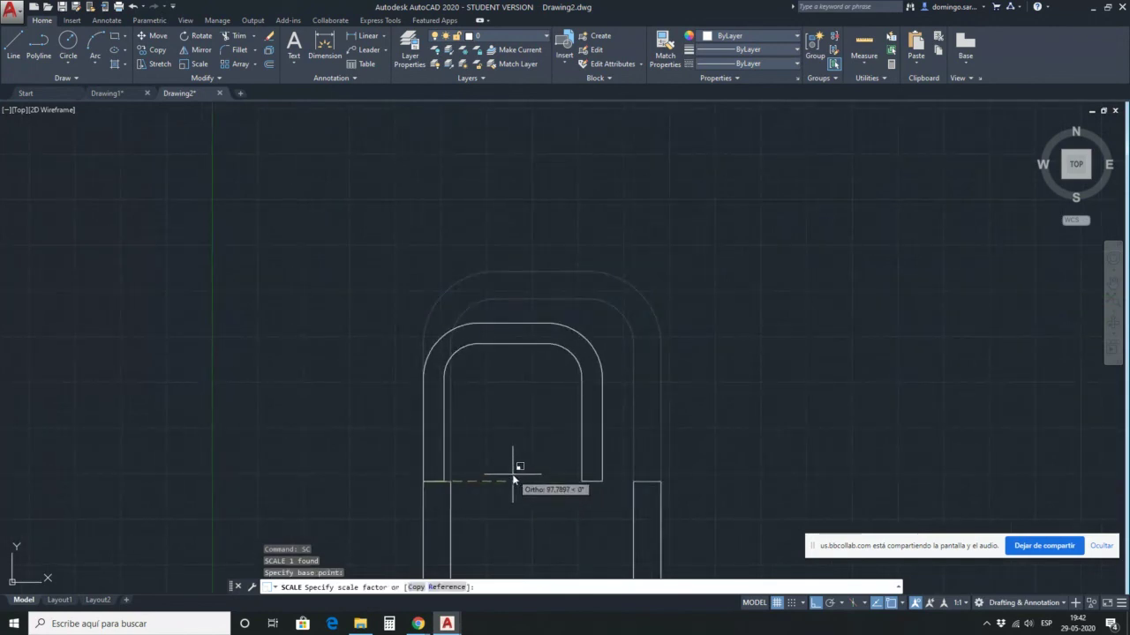
{"action": "type", "text": "0.5"}
{"action": "key", "text": "Return"}
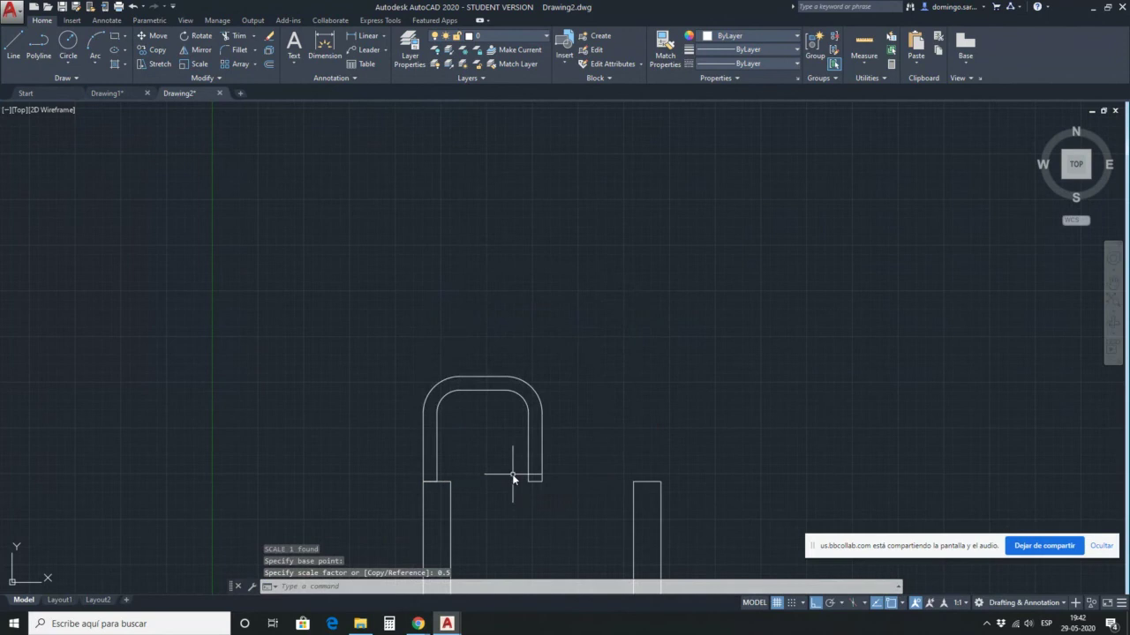
{"action": "scroll", "coordinate": [510, 275], "scroll_direction": "down", "scroll_amount": 2}
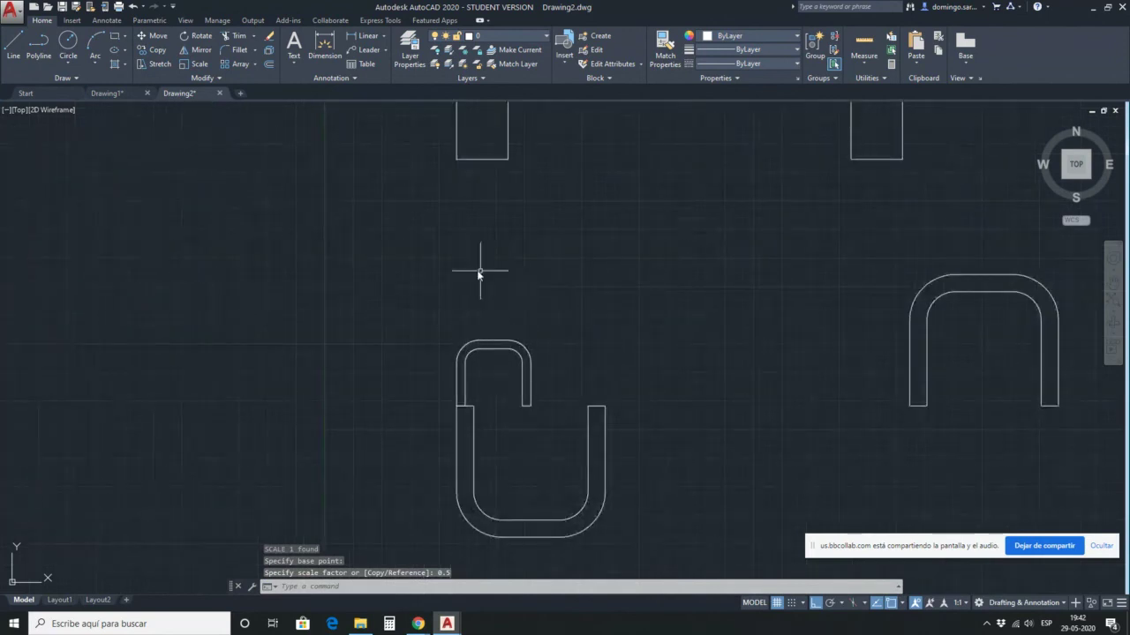
{"action": "scroll", "coordinate": [479, 270], "scroll_direction": "down", "scroll_amount": 2}
{"action": "scroll", "coordinate": [547, 356], "scroll_direction": "down", "scroll_amount": 2}
{"action": "scroll", "coordinate": [552, 349], "scroll_direction": "down", "scroll_amount": 2}
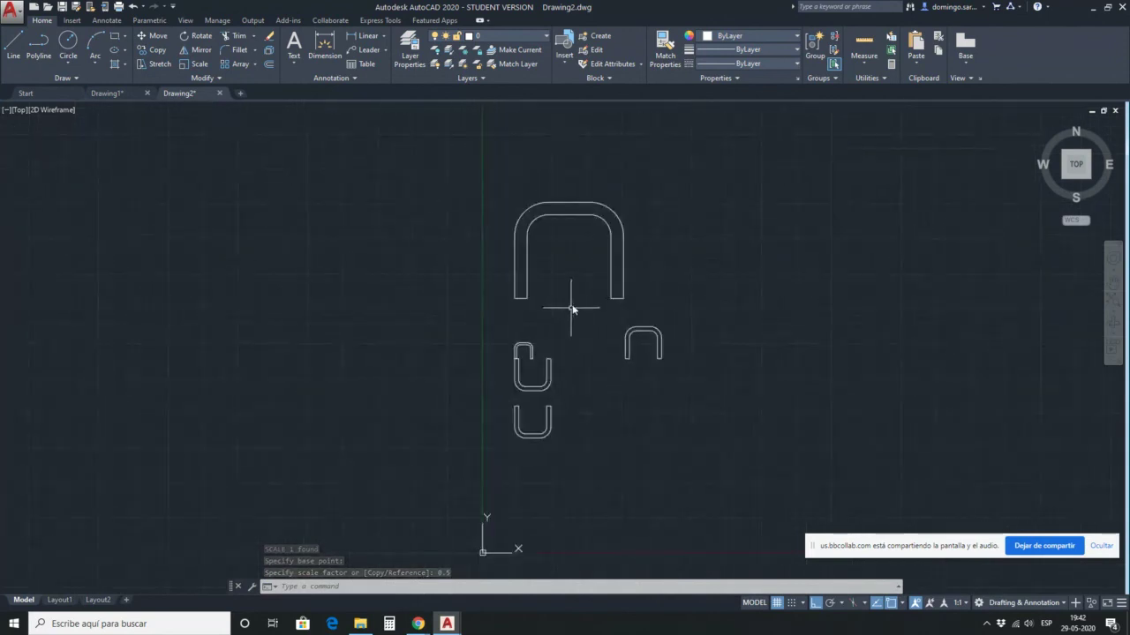
{"action": "scroll", "coordinate": [576, 287], "scroll_direction": "up", "scroll_amount": 4}
{"action": "scroll", "coordinate": [441, 348], "scroll_direction": "down", "scroll_amount": 1}
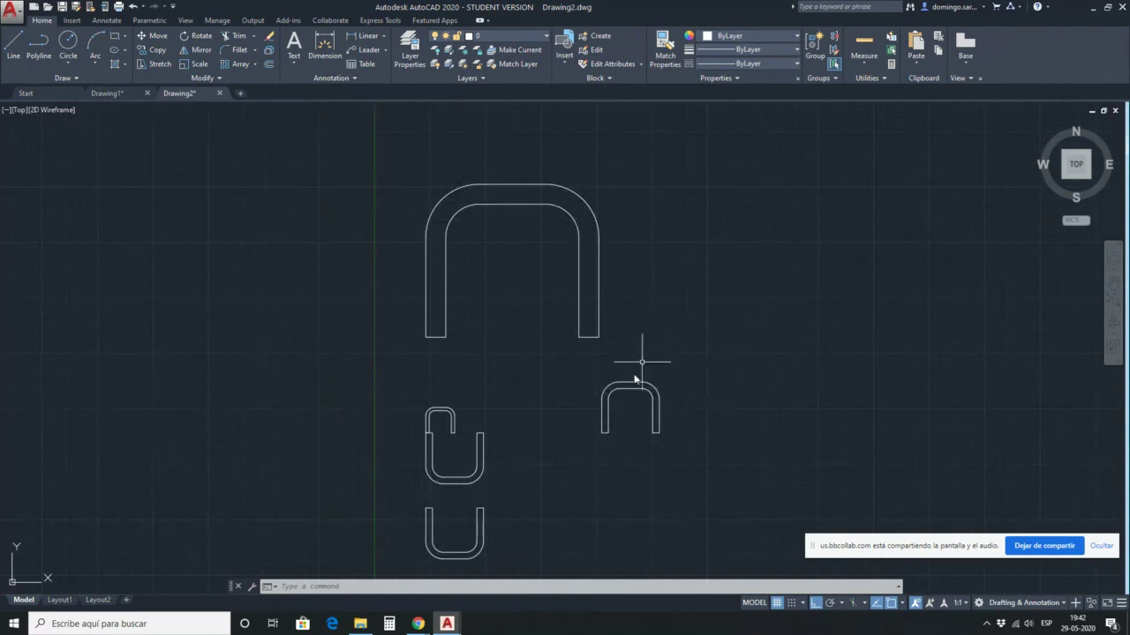
Scale the large U-shaped profile up to twice its size from the outer lower corner of its left leg.
{"action": "scroll", "coordinate": [661, 322], "scroll_direction": "up", "scroll_amount": 2}
{"action": "left_click", "coordinate": [656, 320]}
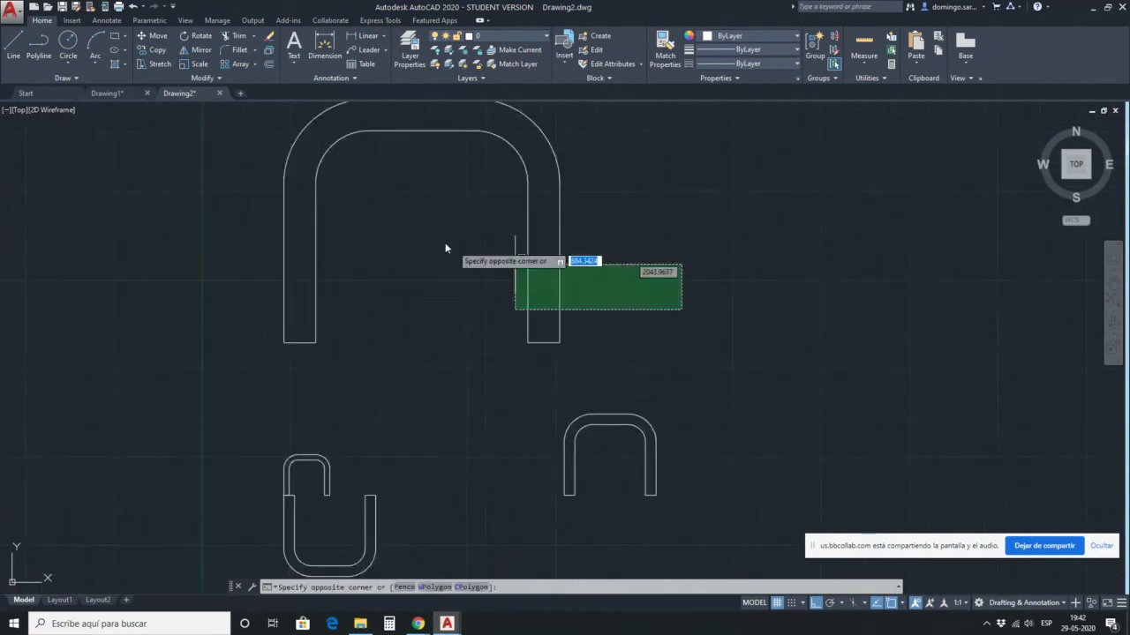
{"action": "left_click", "coordinate": [440, 240]}
{"action": "type", "text": "s"}
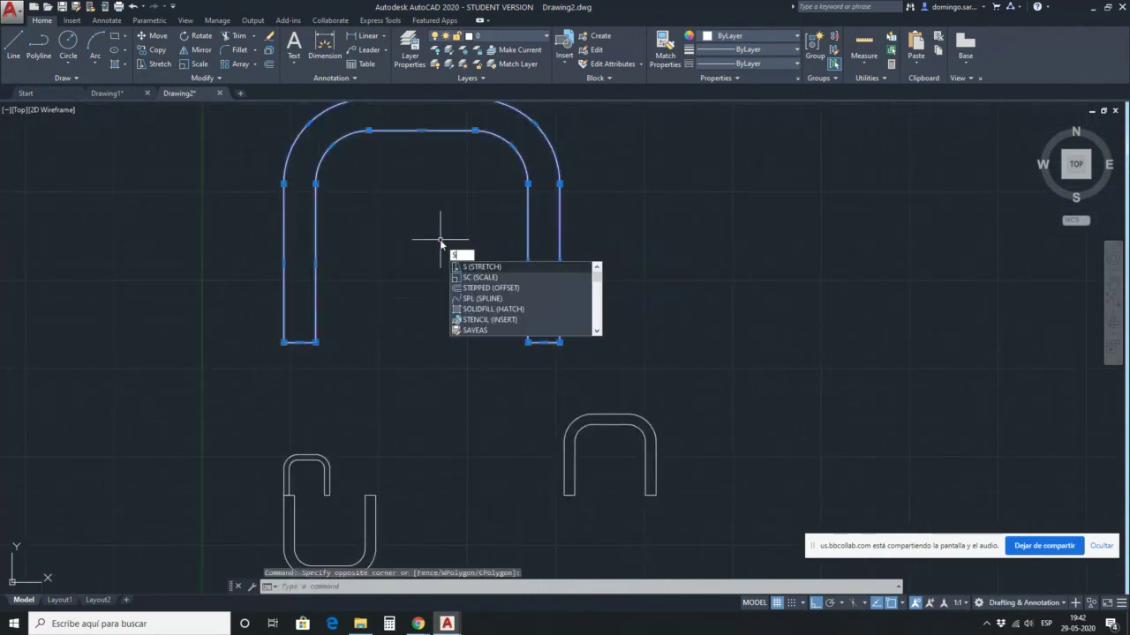
{"action": "type", "text": "c"}
{"action": "key", "text": "Return"}
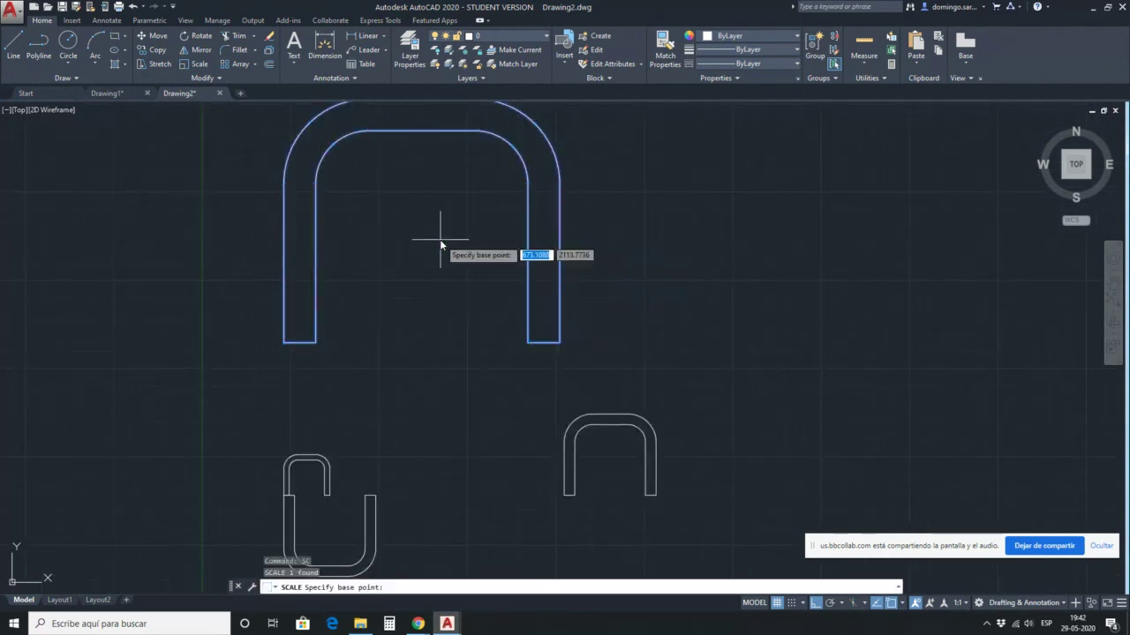
{"action": "left_click", "coordinate": [284, 344]}
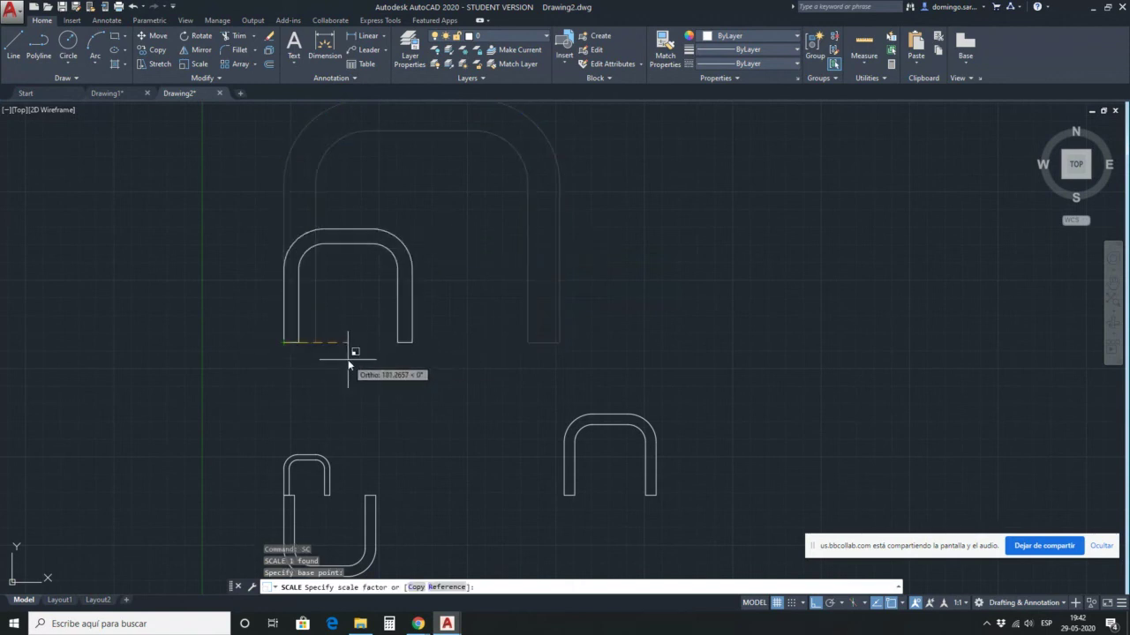
{"action": "left_click", "coordinate": [675, 356]}
{"action": "left_click", "coordinate": [596, 459]}
{"action": "left_click", "coordinate": [555, 406]}
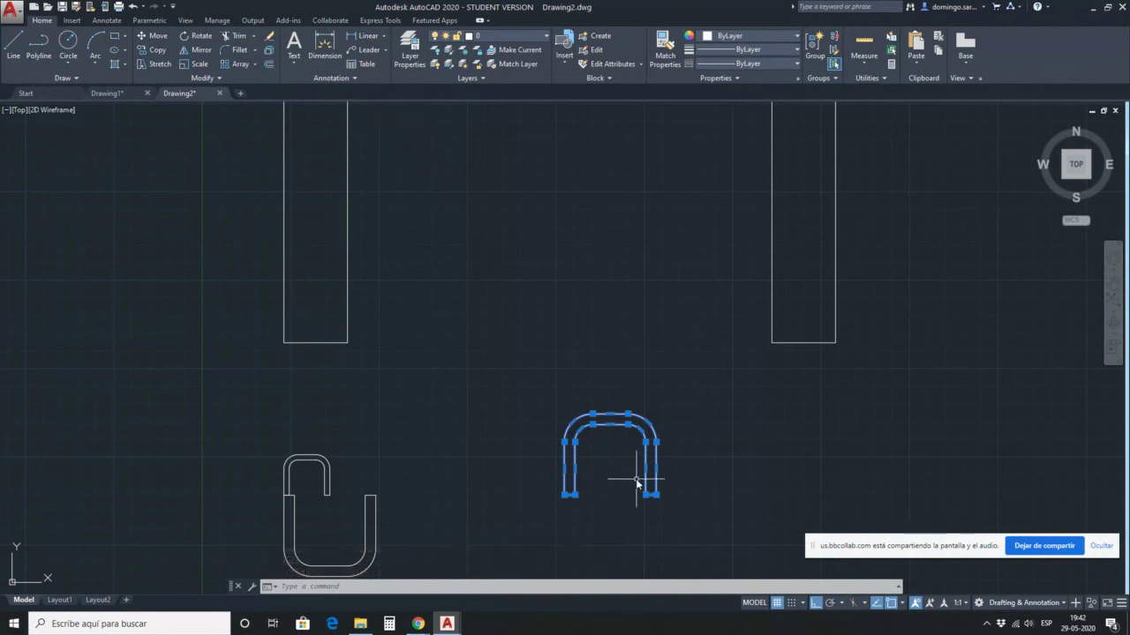
{"action": "left_click", "coordinate": [197, 182]}
{"action": "key", "text": "Escape"}
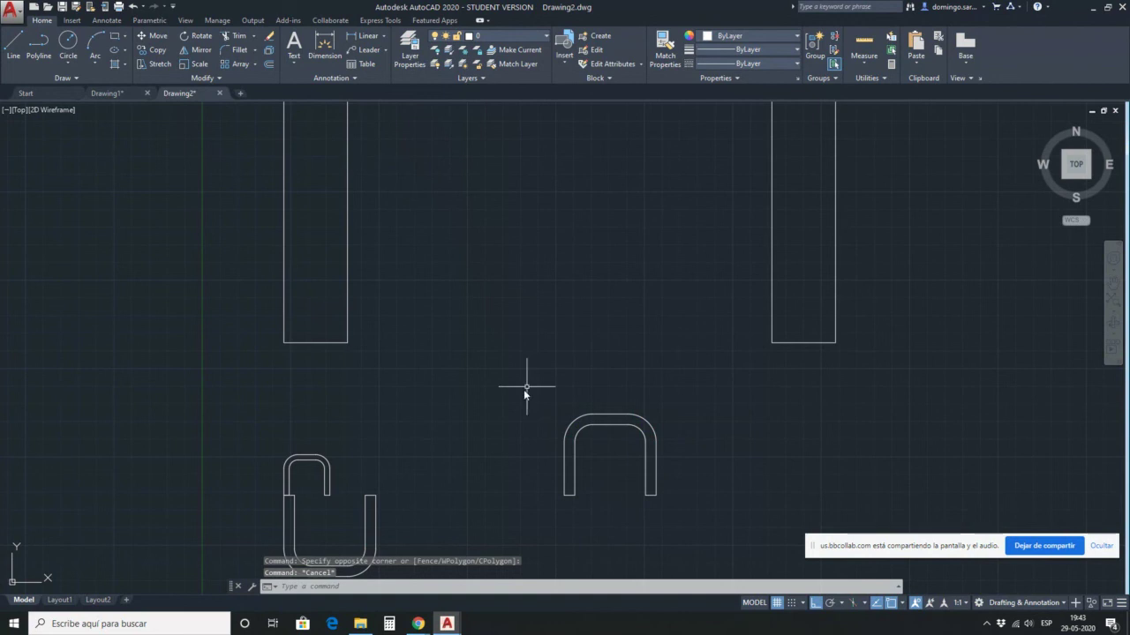
{"action": "left_click", "coordinate": [588, 428]}
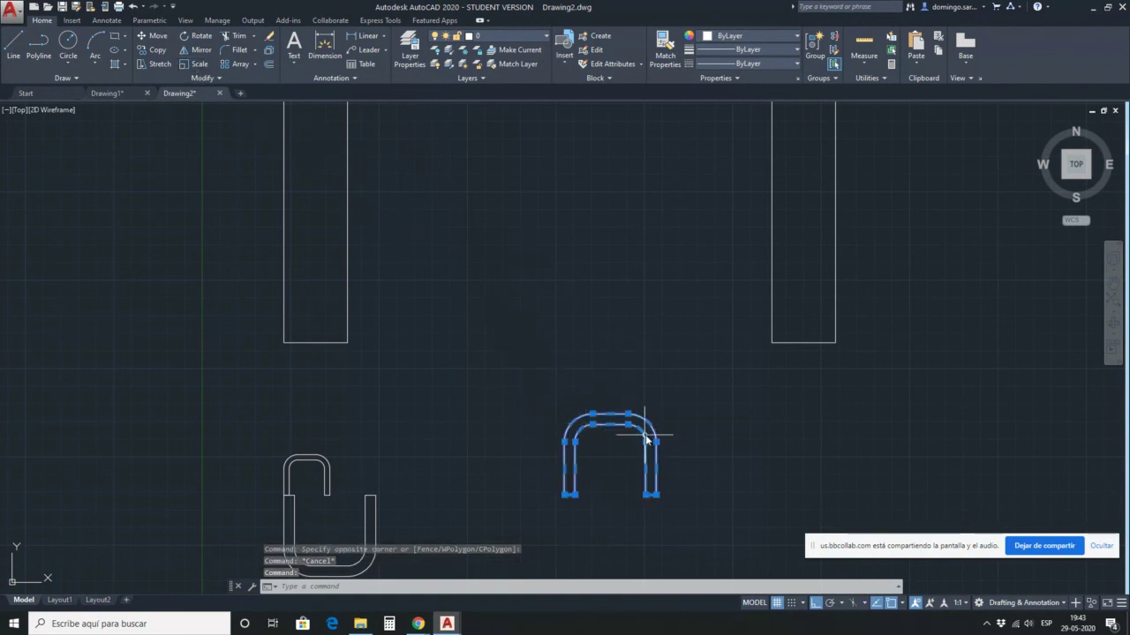
{"action": "key", "text": "Escape"}
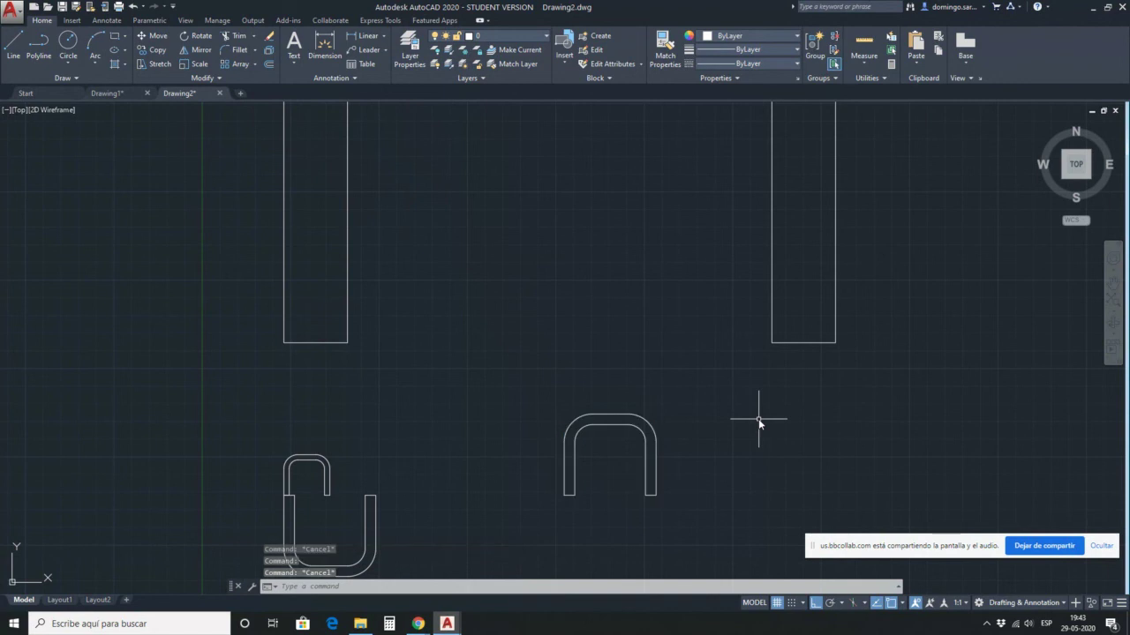
Try to scale the separate small U-shaped profile from the midpoint of its inner upper edge.
{"action": "scroll", "coordinate": [617, 302], "scroll_direction": "down", "scroll_amount": 2}
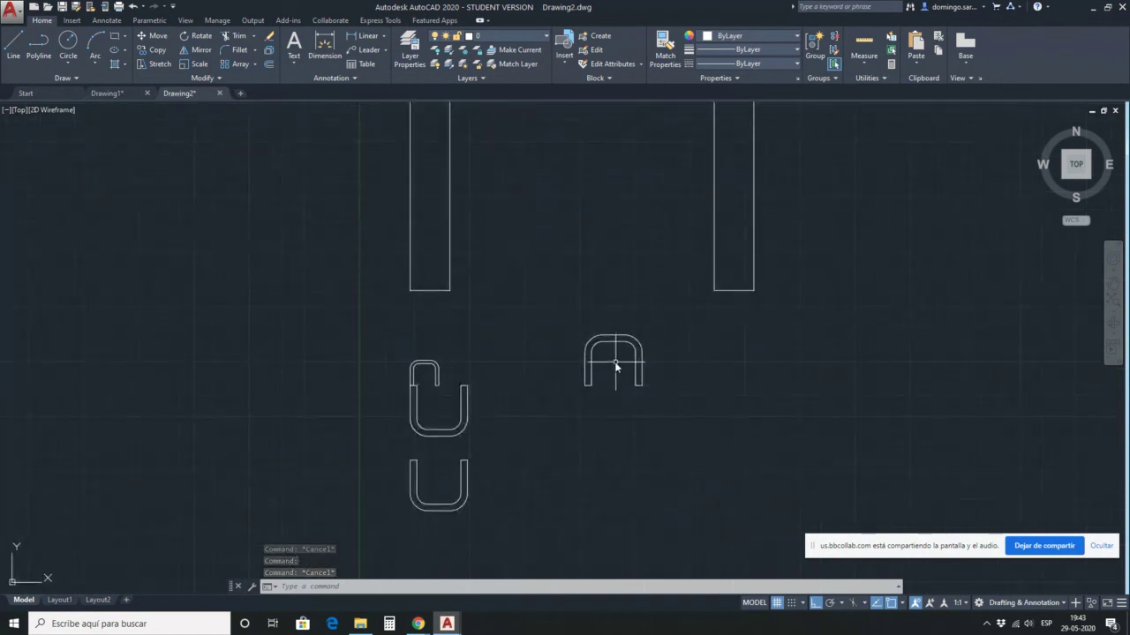
{"action": "scroll", "coordinate": [613, 362], "scroll_direction": "up", "scroll_amount": 2}
{"action": "left_click", "coordinate": [628, 360]}
{"action": "left_click", "coordinate": [566, 226]}
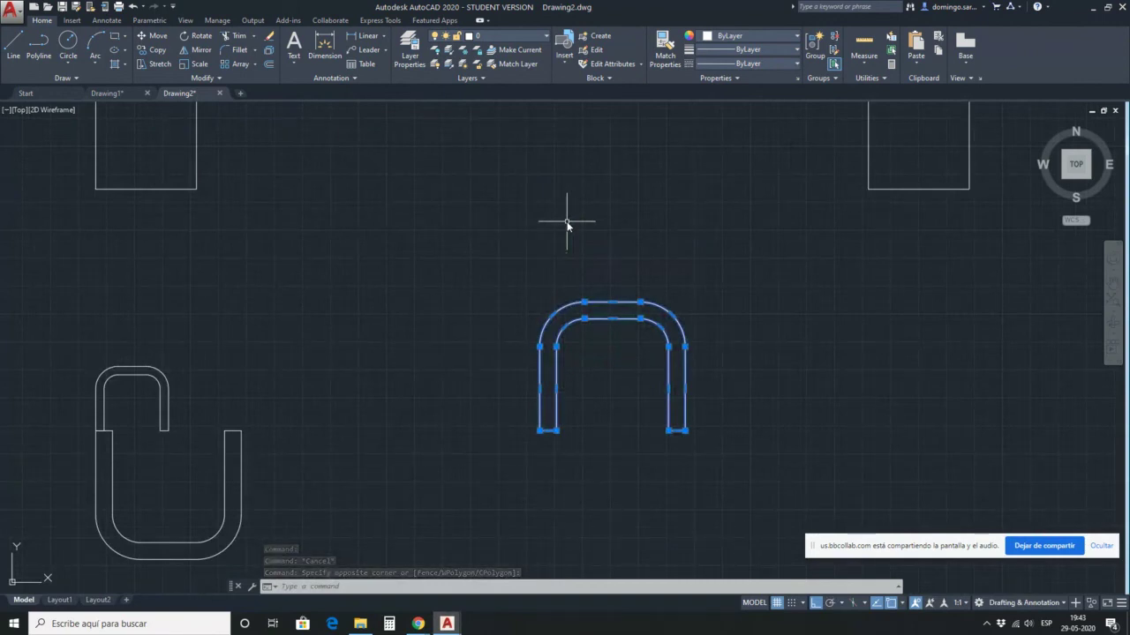
{"action": "type", "text": "SC"}
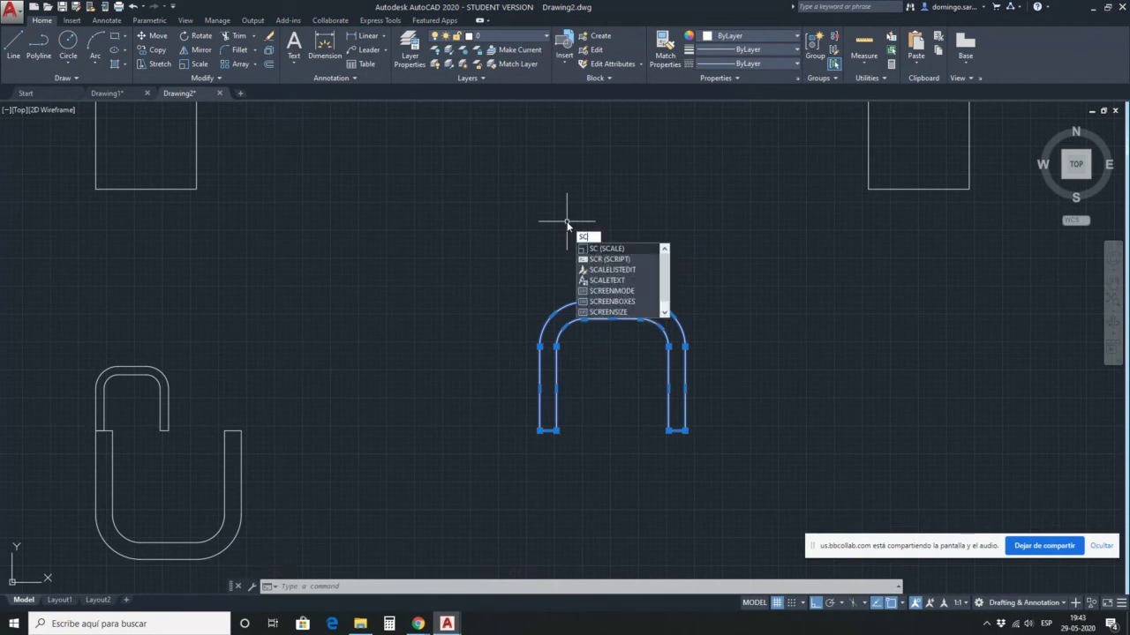
{"action": "key", "text": "Return"}
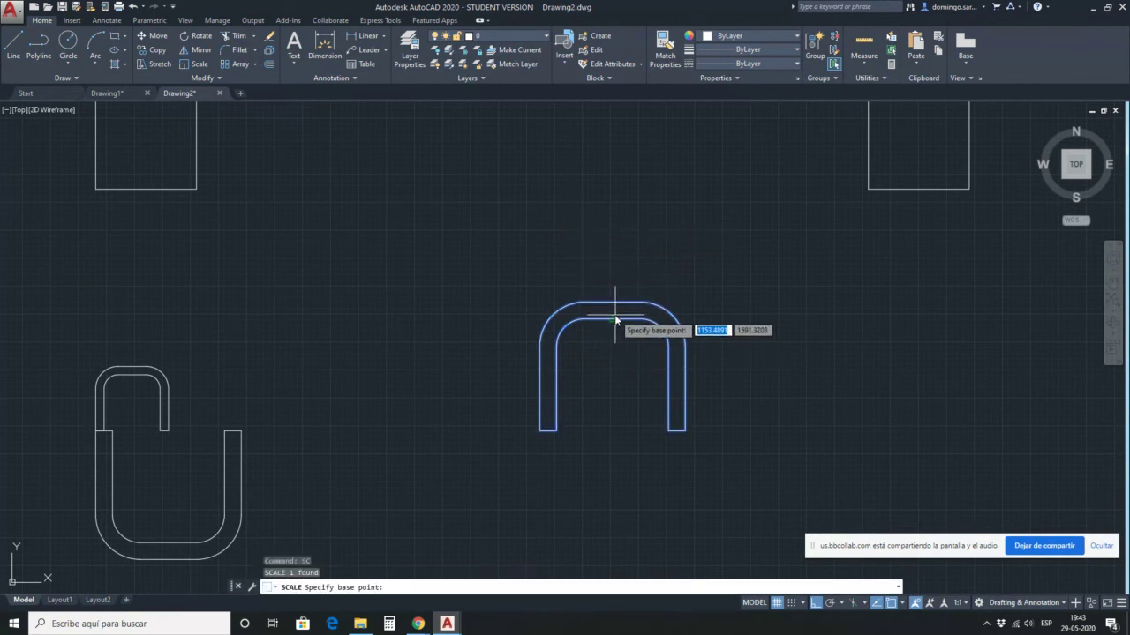
{"action": "left_click", "coordinate": [614, 319]}
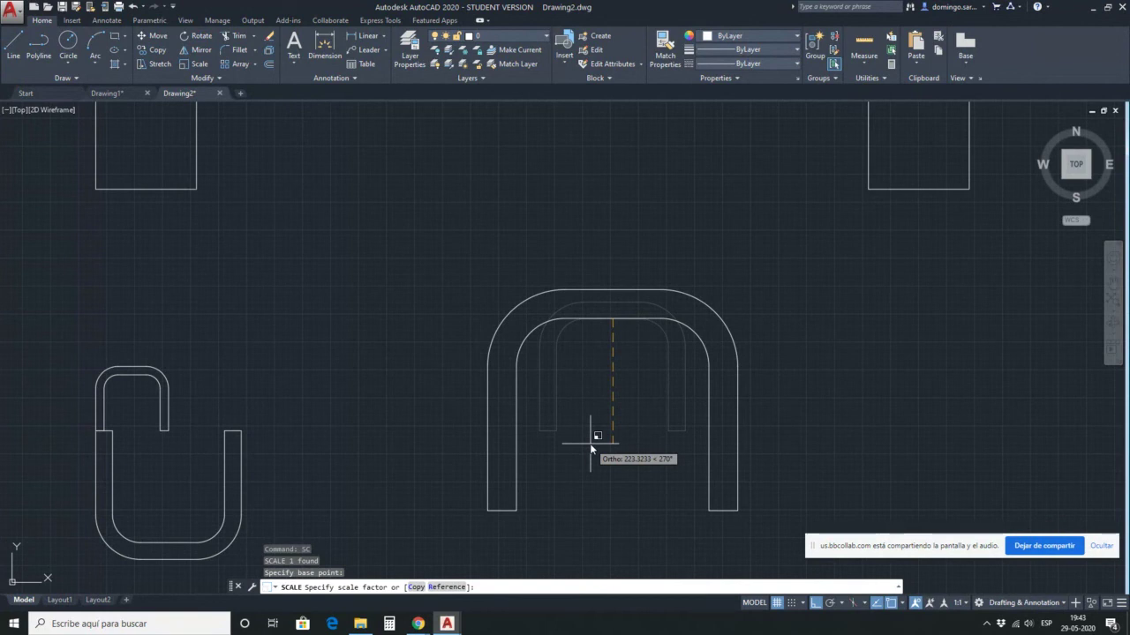
{"action": "key", "text": "Escape"}
{"action": "key", "text": "Escape"}
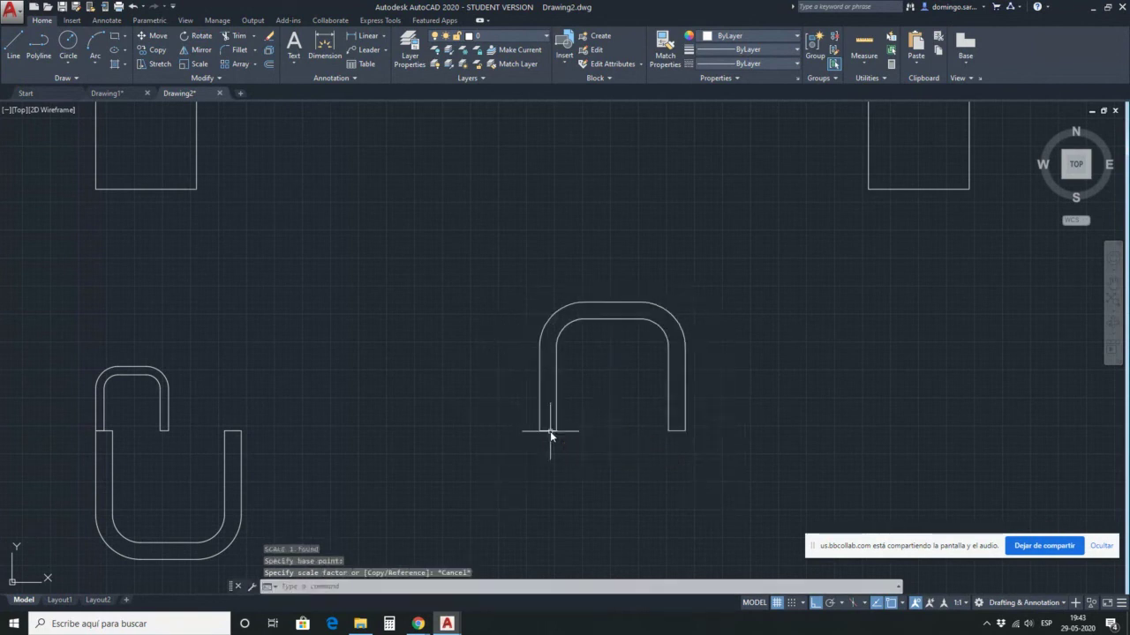
{"action": "left_click", "coordinate": [648, 389]}
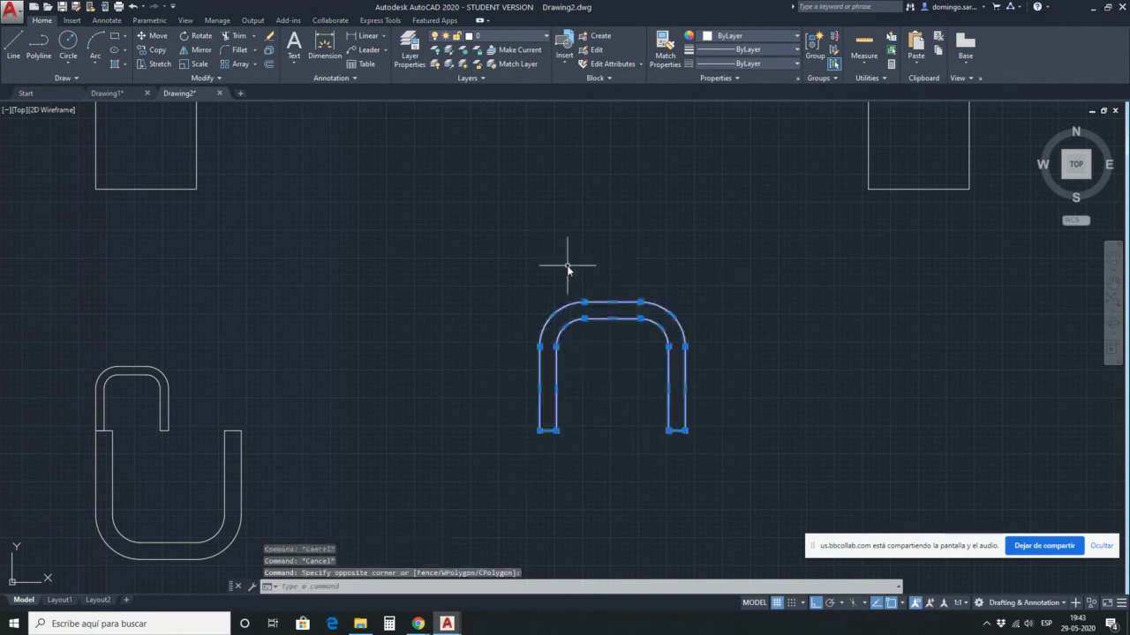
{"action": "type", "text": "csettings"}
{"action": "key", "text": "Return"}
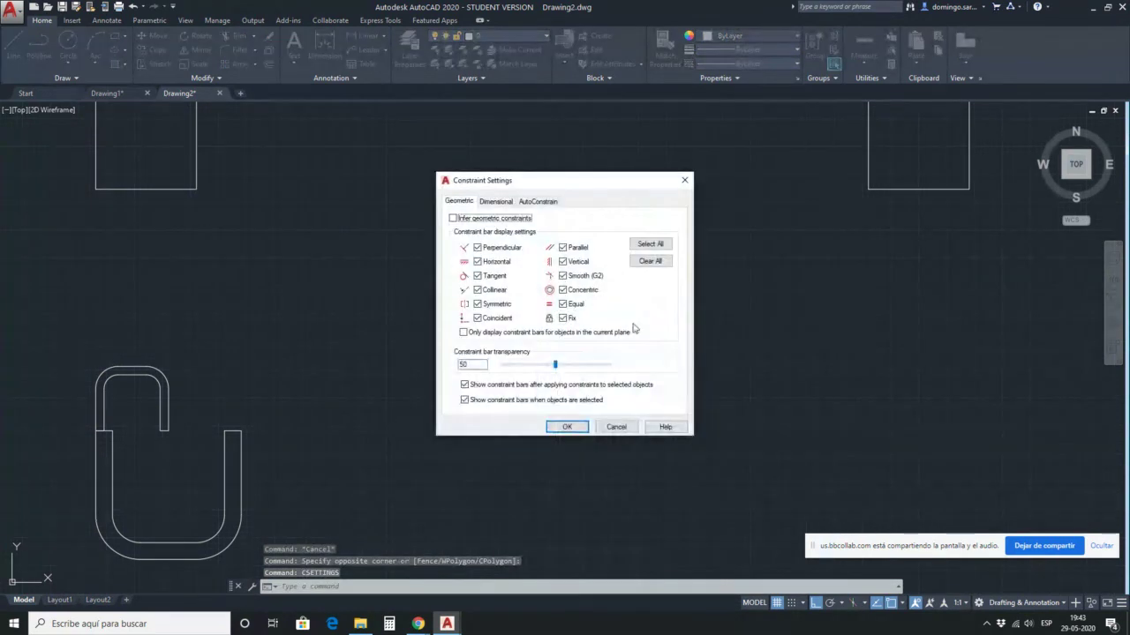
{"action": "key", "text": "Escape"}
Scale the separate small U-shaped profile by a factor of 0.1 from the midpoint of its inner upper edge.
{"action": "left_click", "coordinate": [601, 302]}
{"action": "type", "text": "sc"}
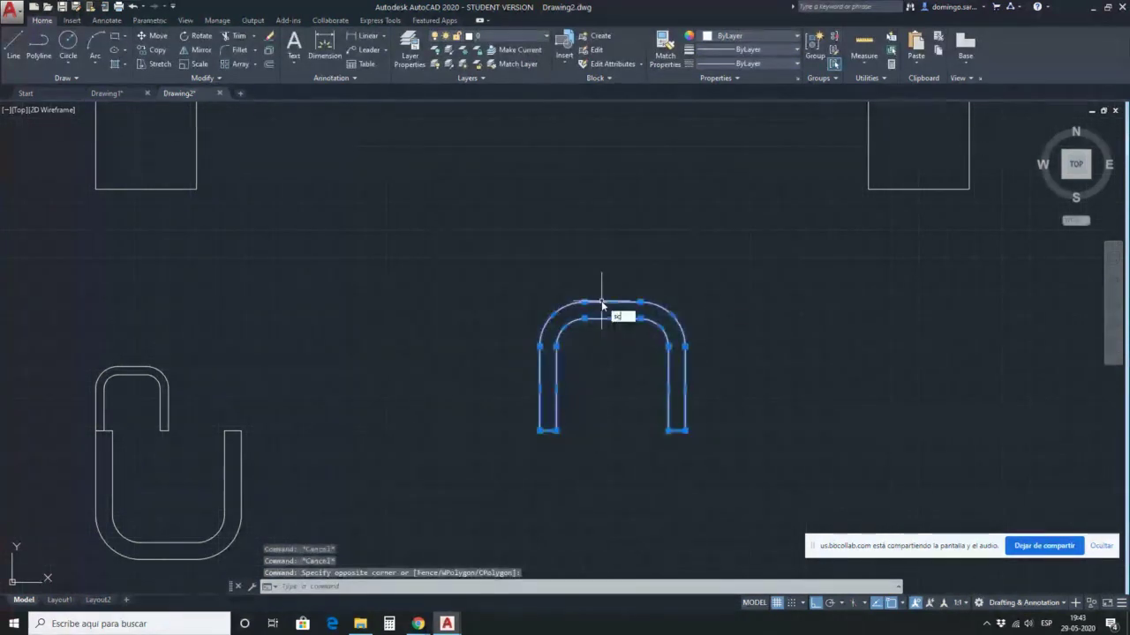
{"action": "key", "text": "Return"}
{"action": "left_click", "coordinate": [615, 314]}
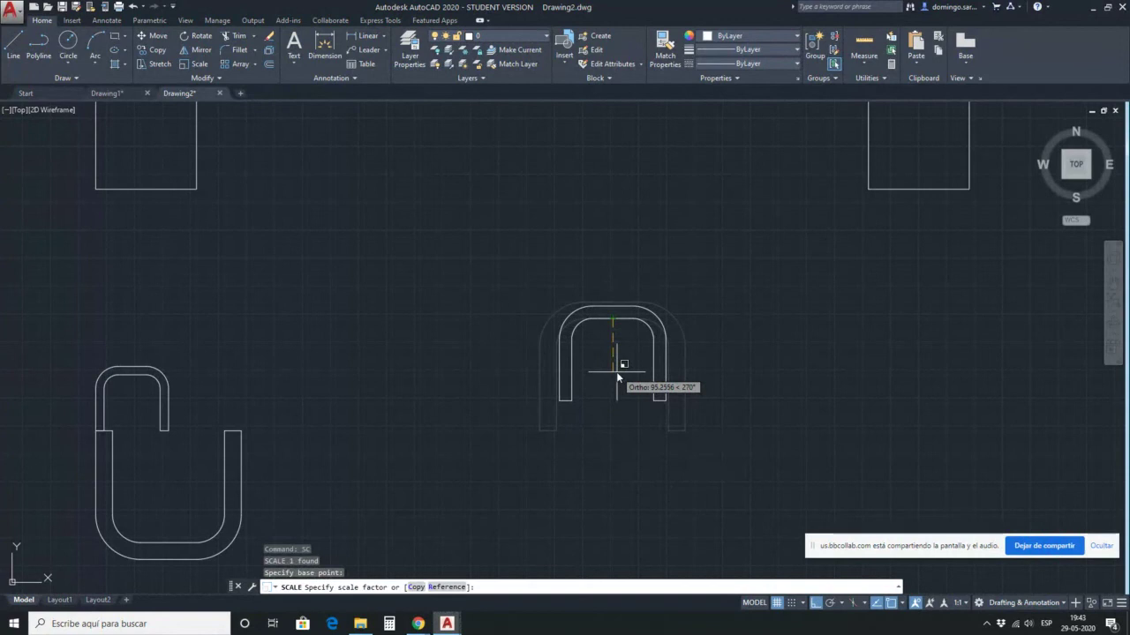
{"action": "type", "text": "0.1"}
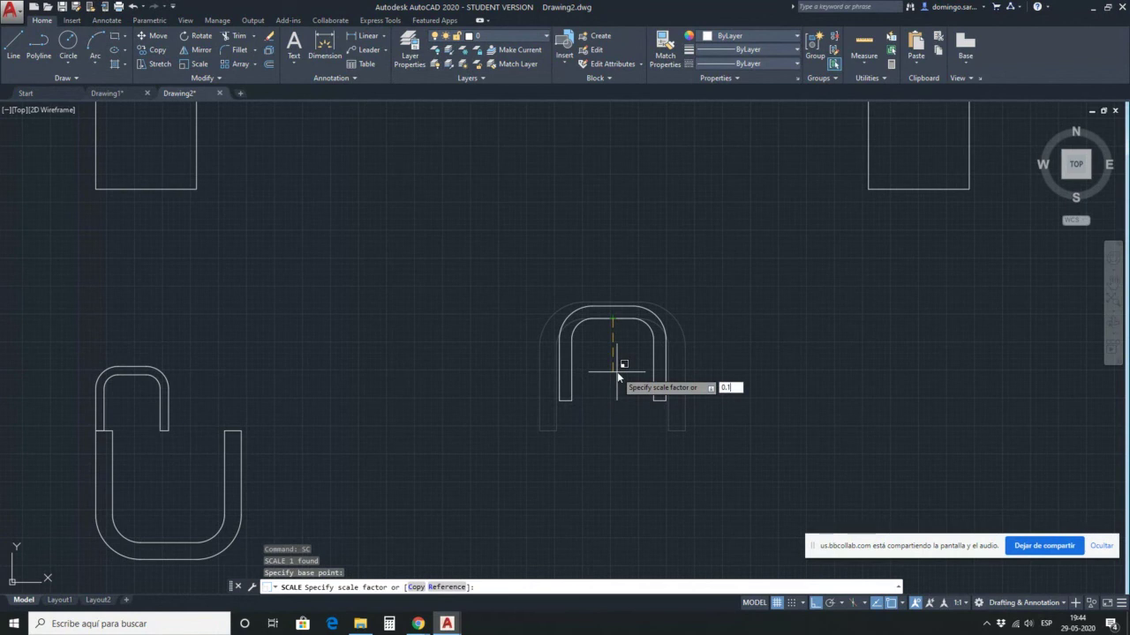
{"action": "key", "text": "Return"}
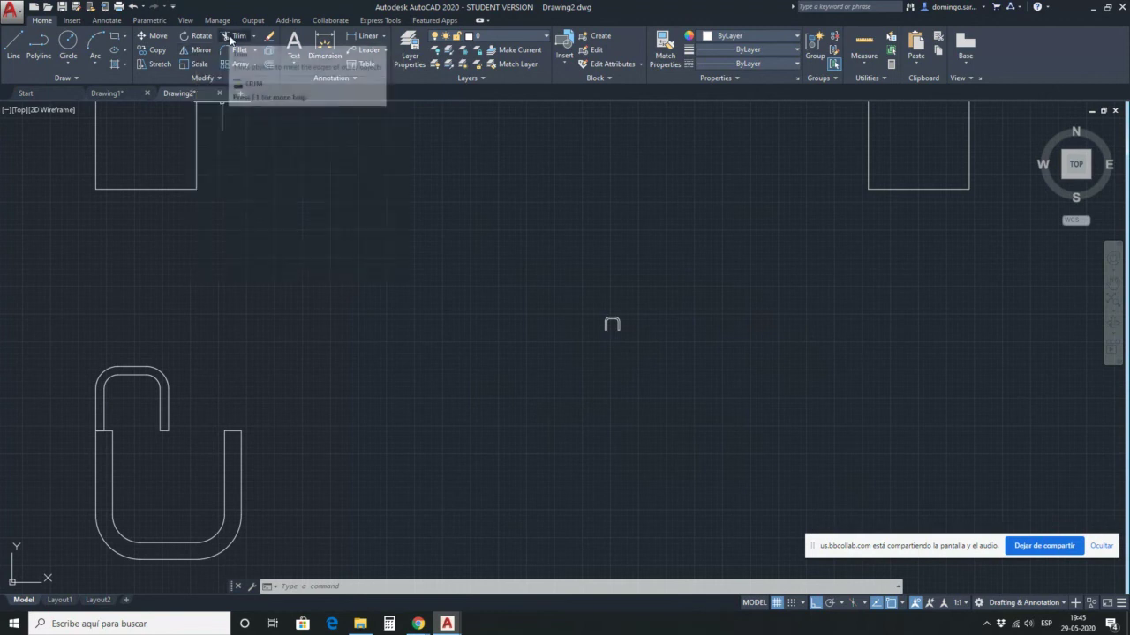
{"action": "key", "text": "Escape"}
{"action": "key", "text": "Escape"}
{"action": "scroll", "coordinate": [654, 400], "scroll_direction": "down", "scroll_amount": 4}
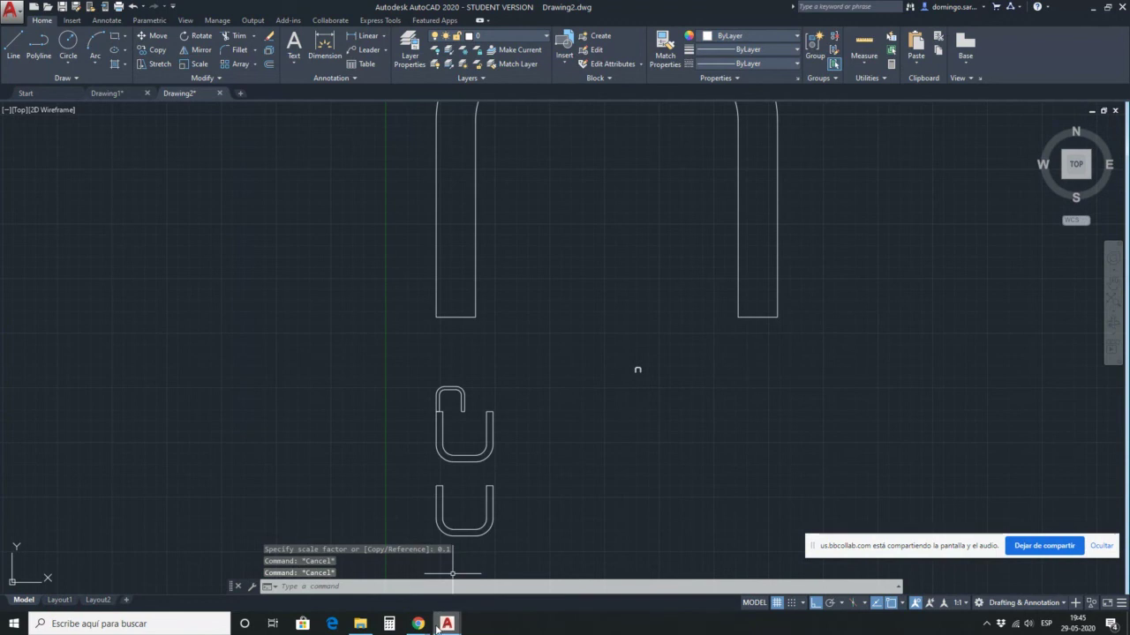
Switch to the Blackboard Collaborate session in Chrome and open its session menu.
{"action": "mouse_move", "coordinate": [448, 624]}
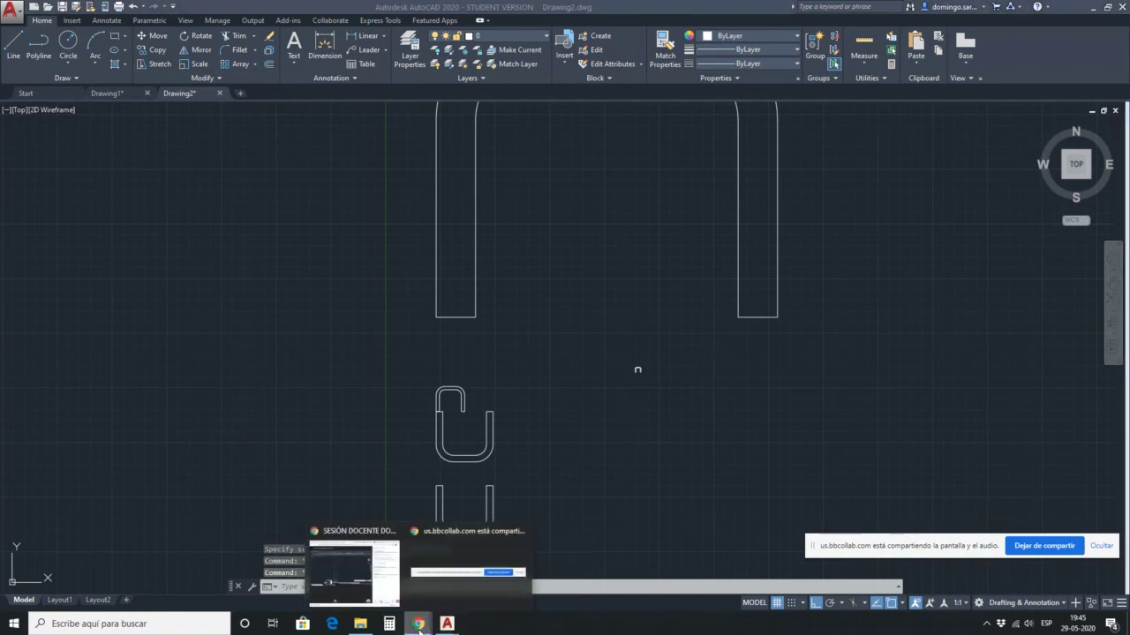
{"action": "left_click", "coordinate": [375, 572]}
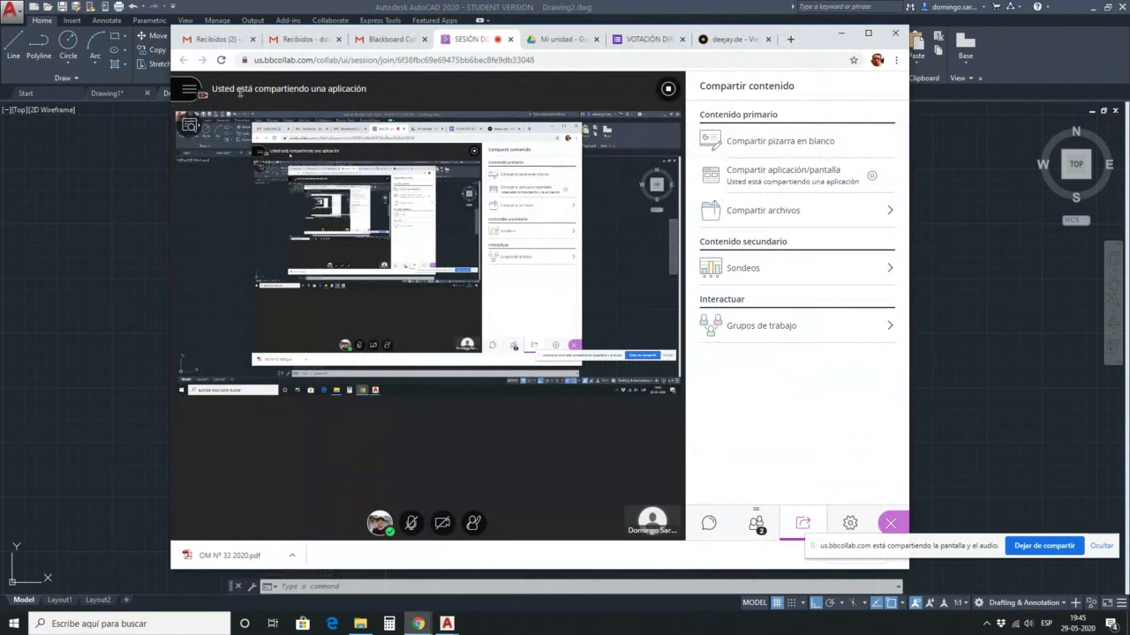
{"action": "left_click", "coordinate": [188, 90]}
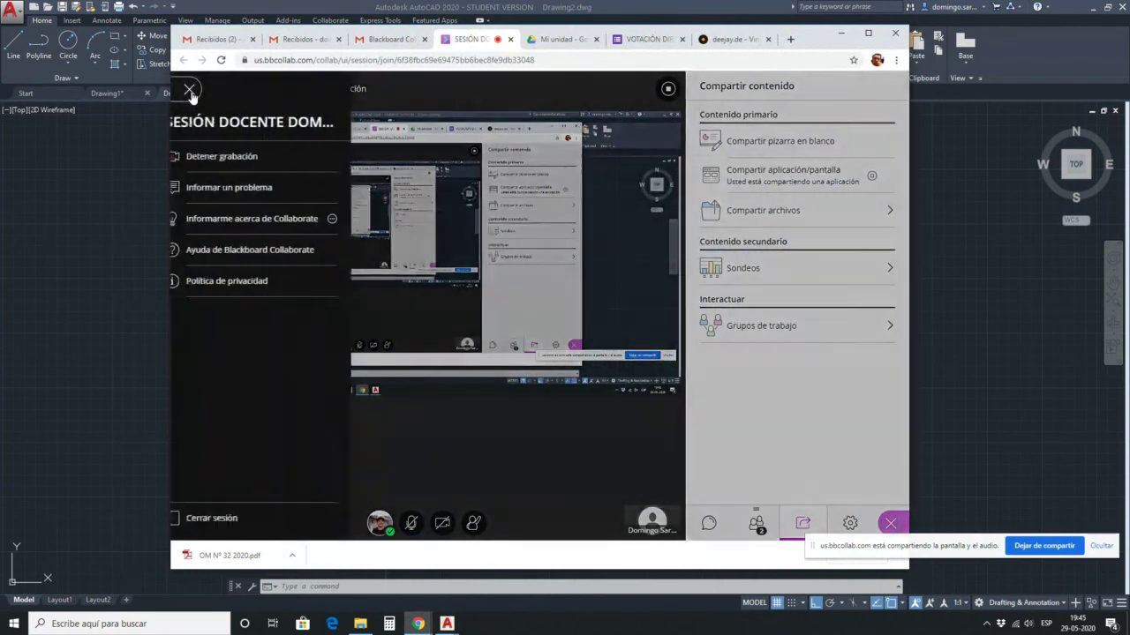